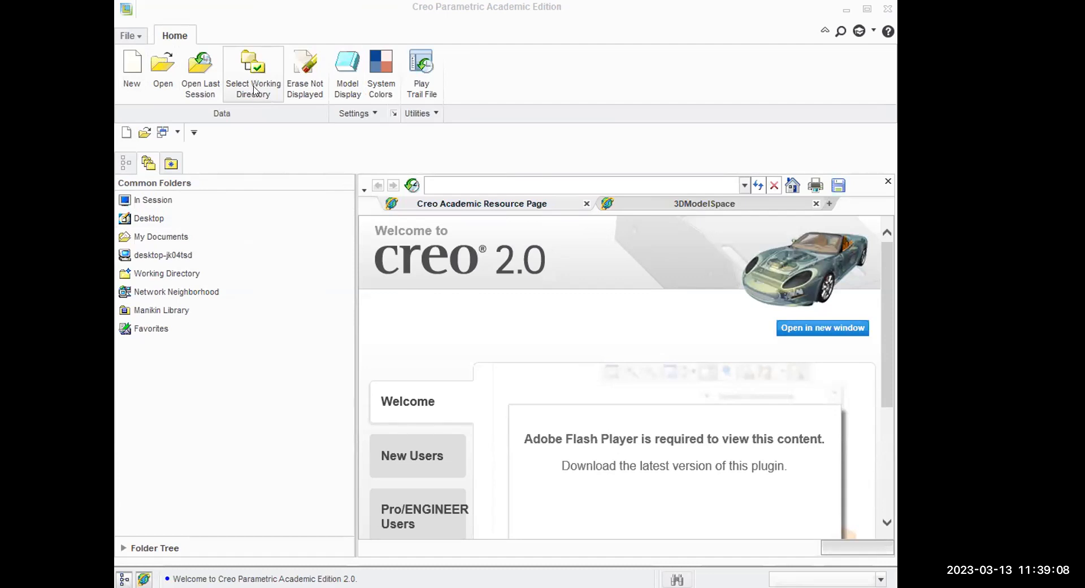
Start choosing a working directory and browse to the Users folder on the C: drive
click(255, 83)
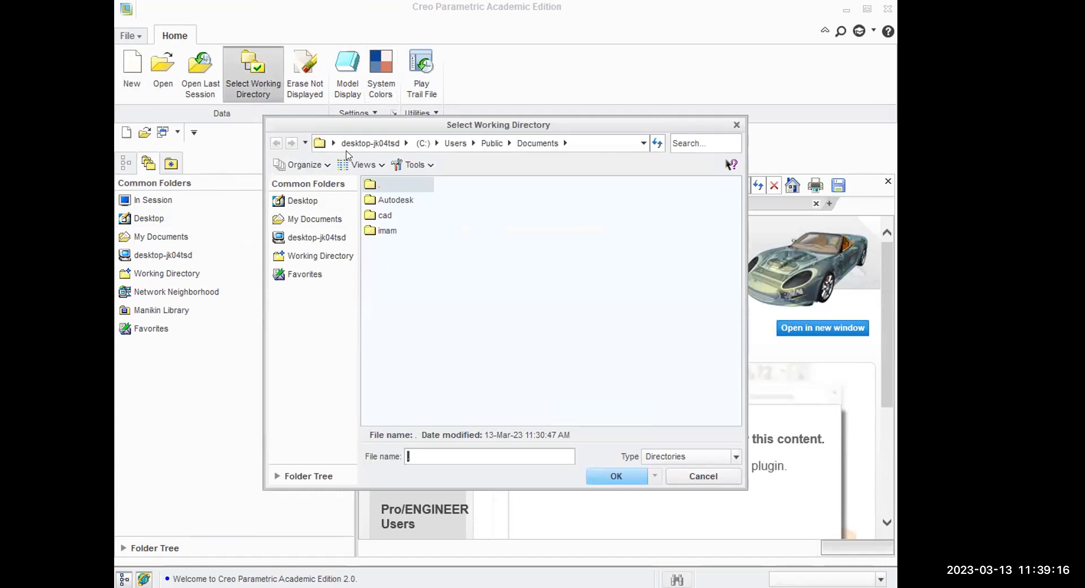
click(317, 237)
double_click(392, 201)
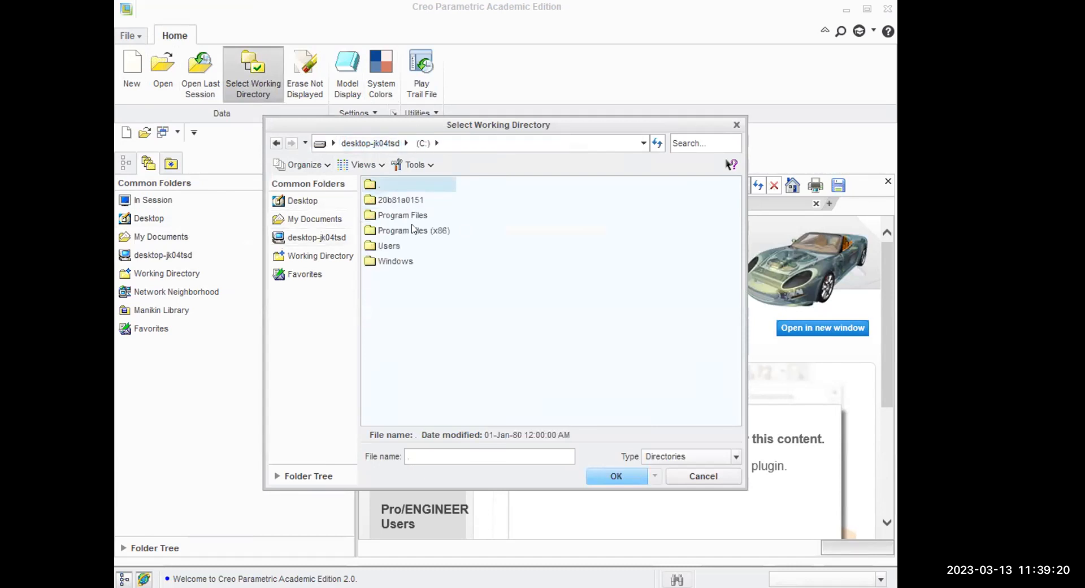
double_click(389, 246)
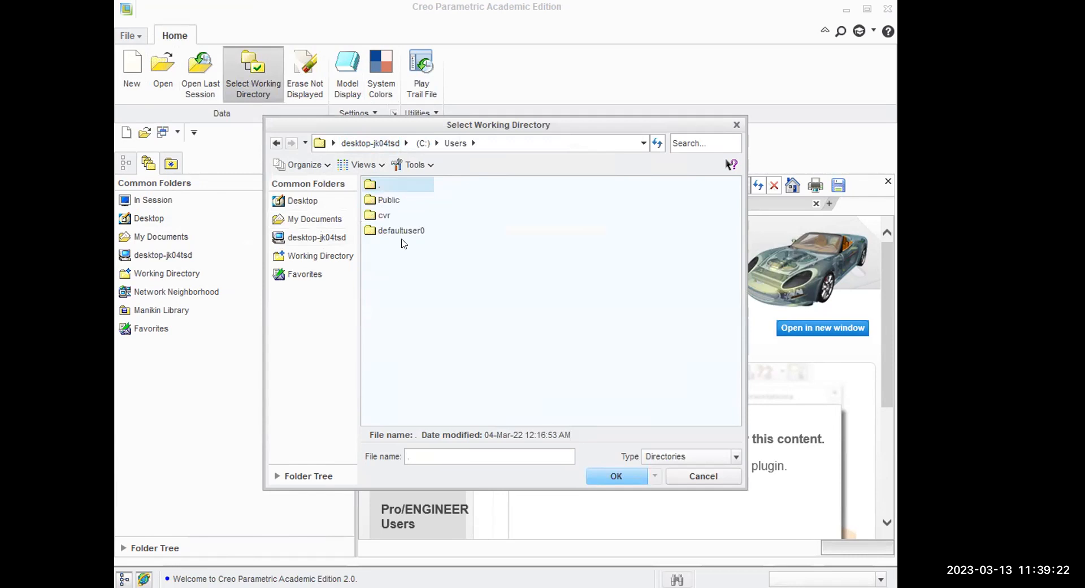
Try to create a new folder inside C:\Users, and cancel the working directory selection
right_click(400, 261)
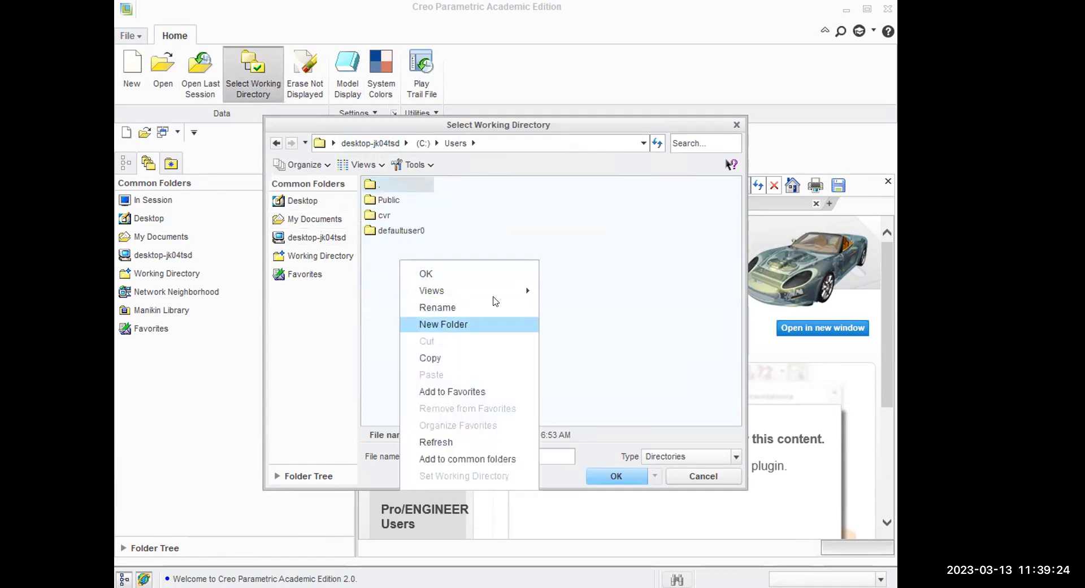
click(506, 324)
text(YASIN)
click(600, 299)
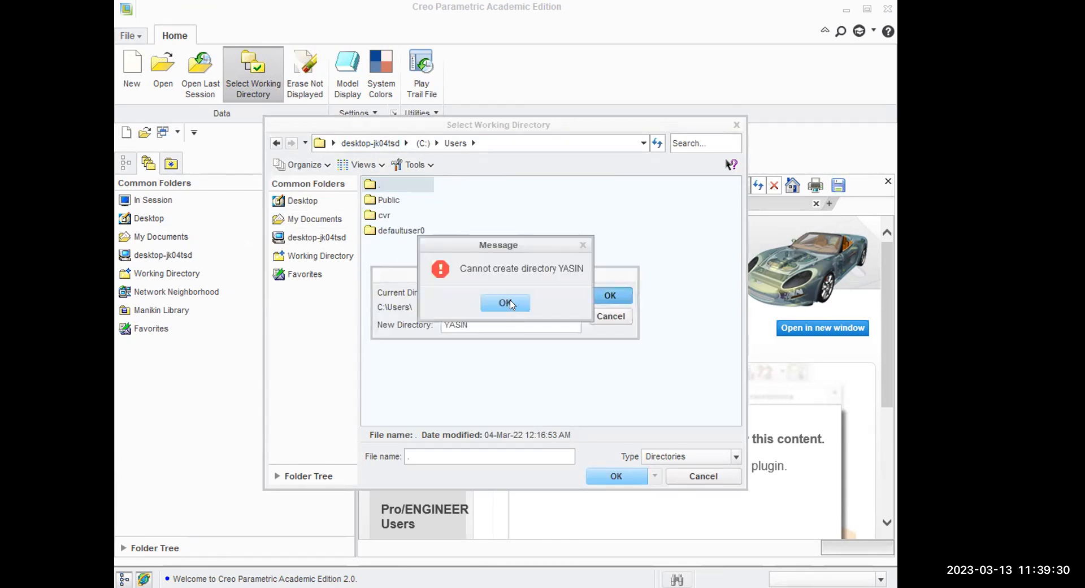
click(511, 304)
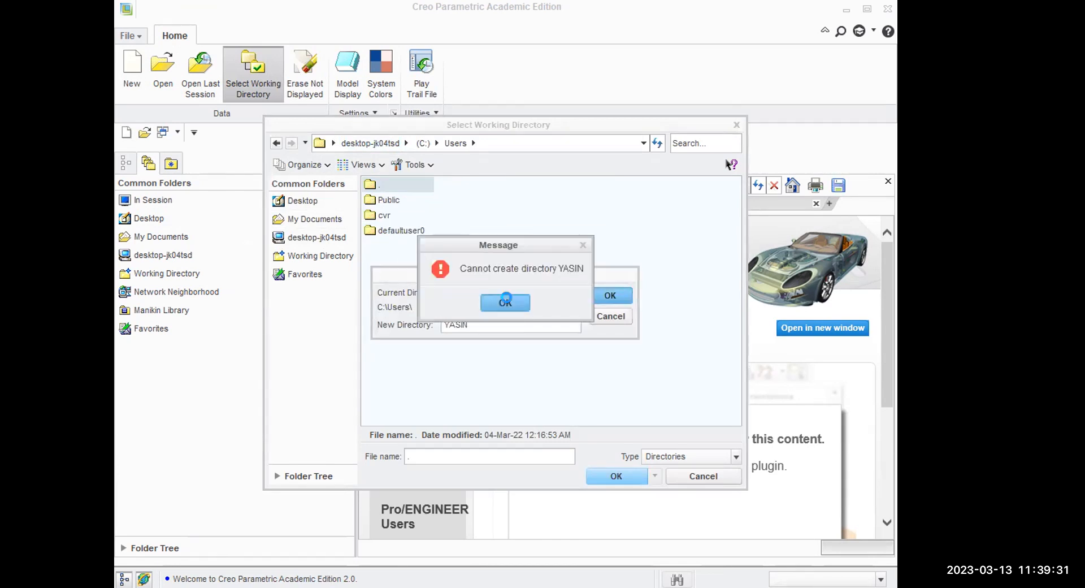
click(618, 318)
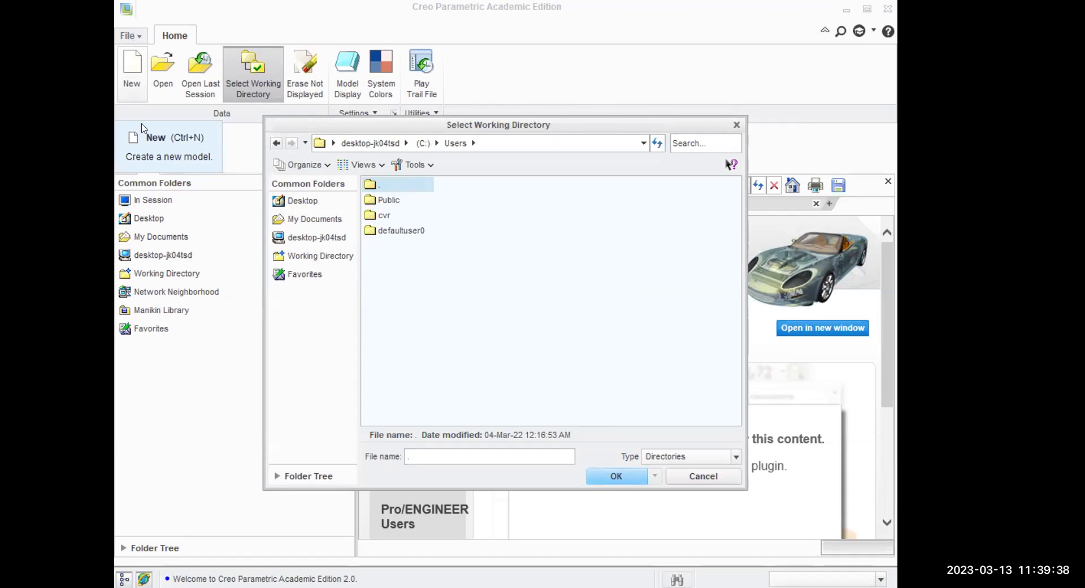
click(130, 35)
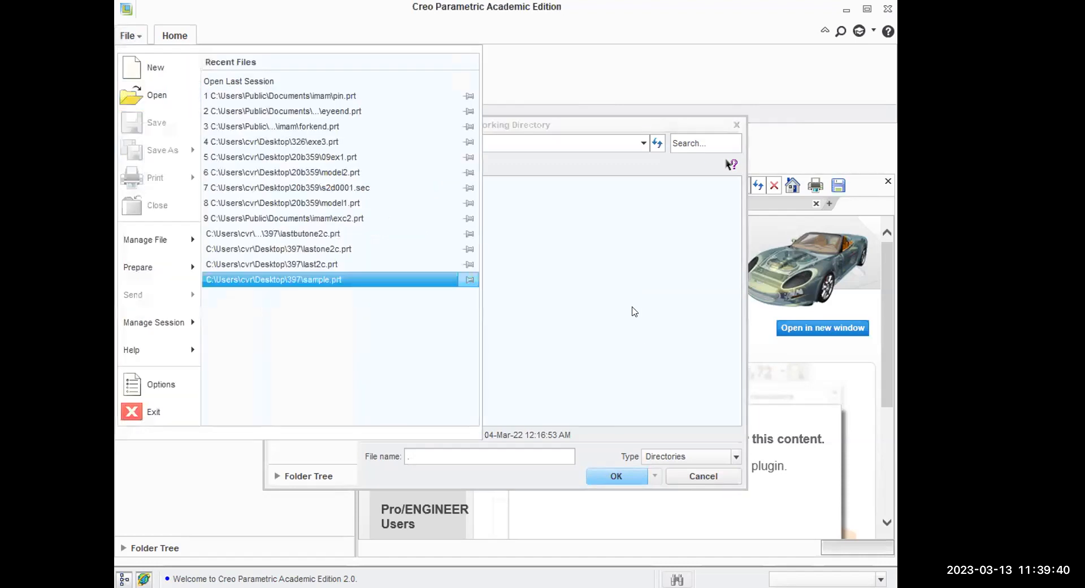
click(632, 308)
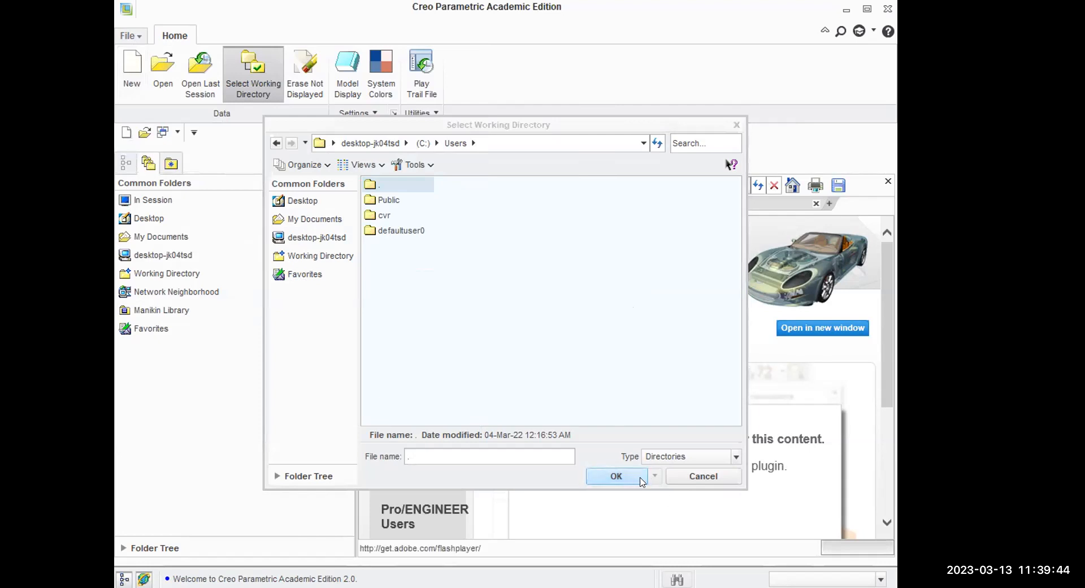
click(694, 479)
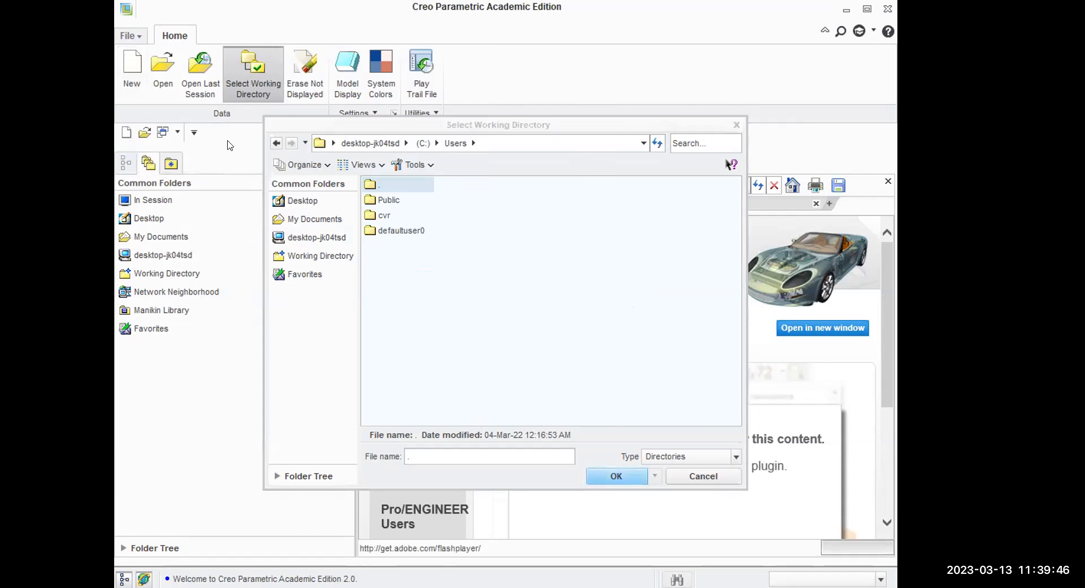
Create a new solid part named EXC1 using the default template
click(131, 67)
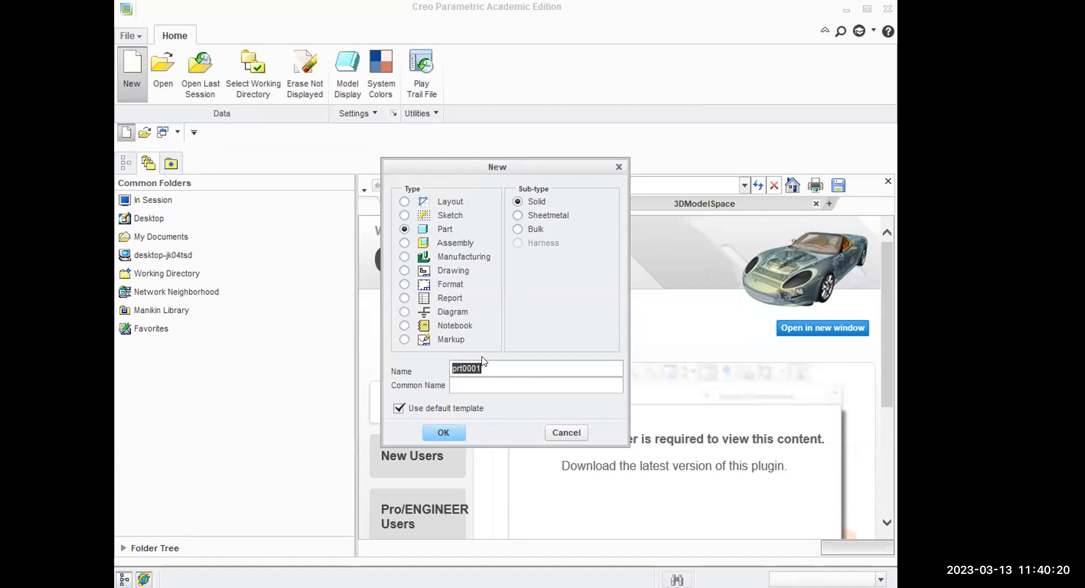
text(EXC1)
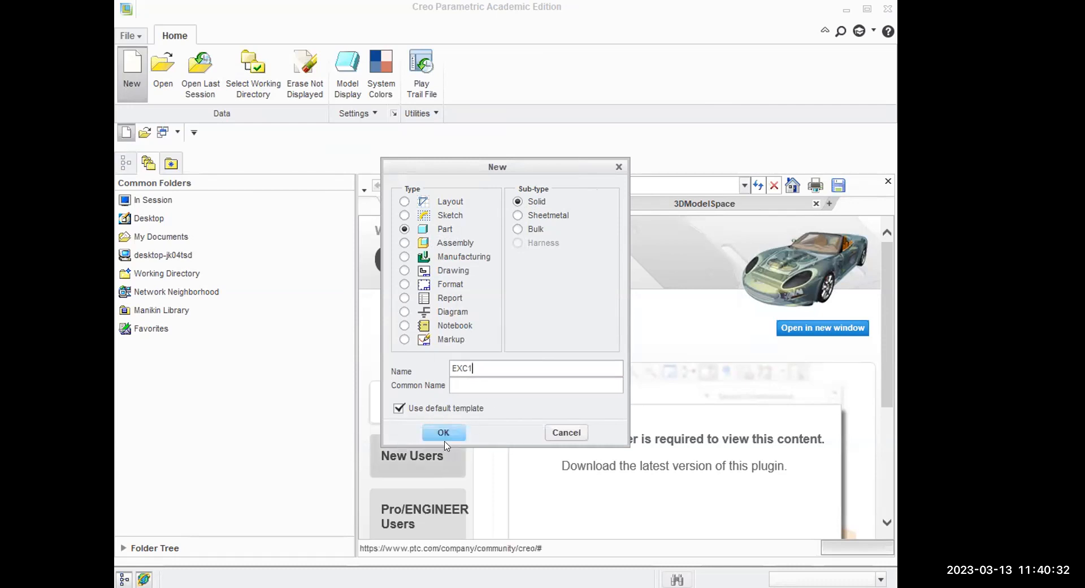
click(444, 433)
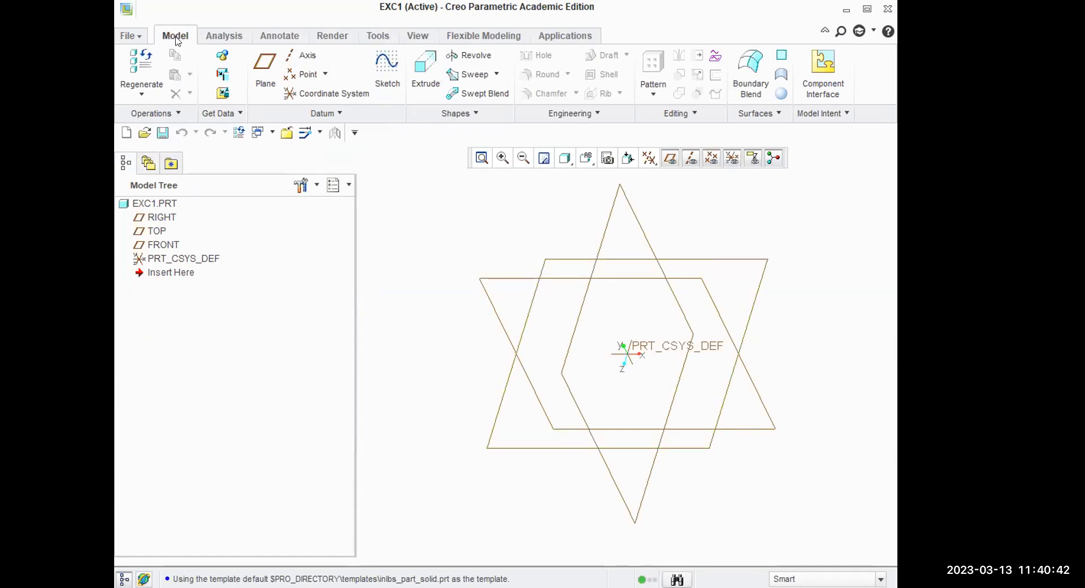
click(217, 36)
click(259, 34)
click(179, 35)
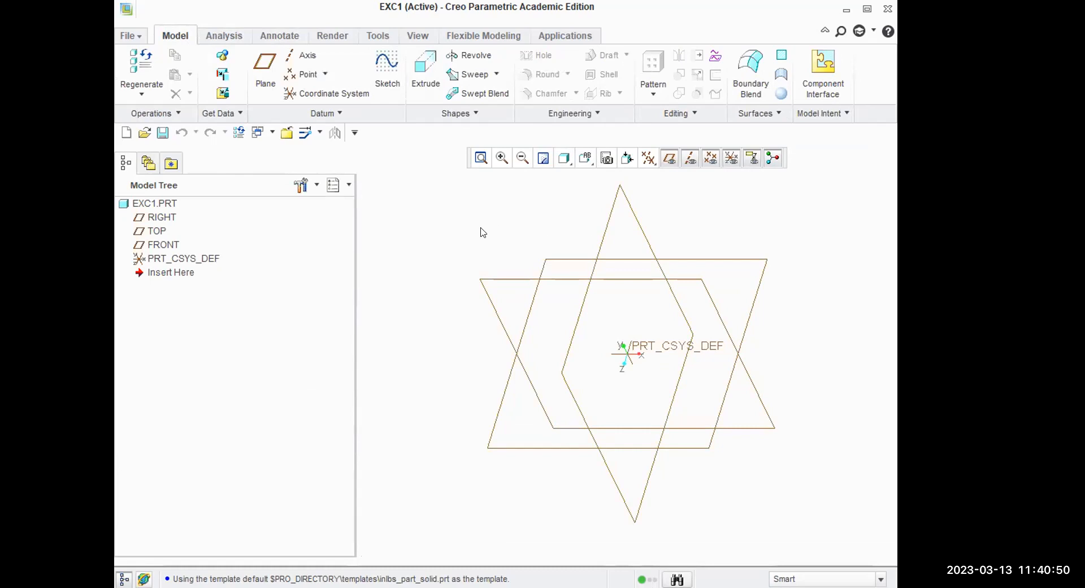
shift+middle_drag(763, 215, 548, 308)
shift+middle_drag(712, 237, 501, 334)
shift+middle_drag(715, 230, 537, 319)
shift+middle_drag(732, 242, 554, 347)
shift+middle_drag(707, 265, 512, 387)
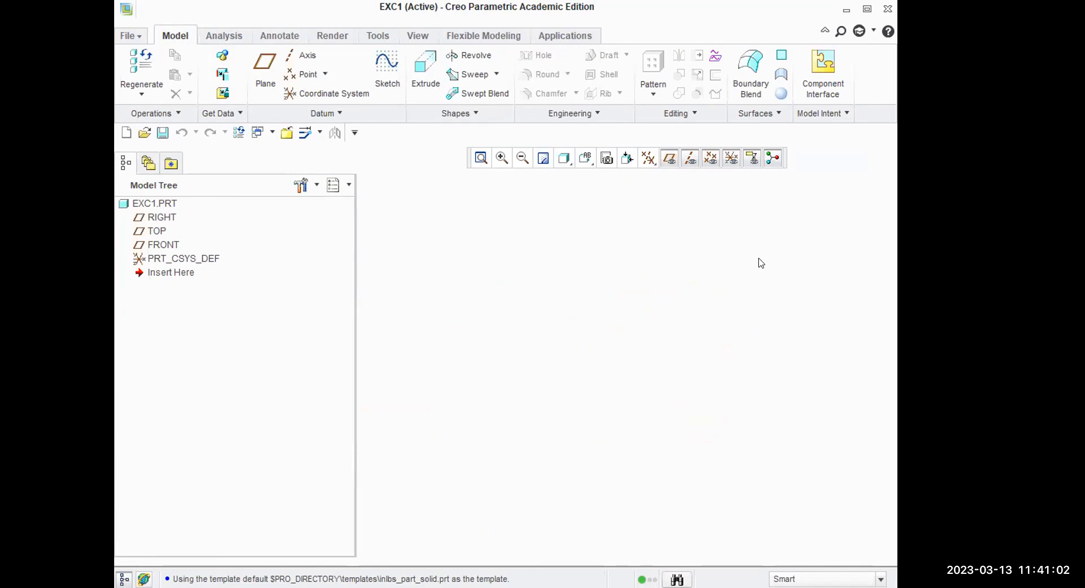
shift+middle_drag(743, 256, 560, 350)
shift+middle_drag(710, 266, 523, 380)
shift+middle_drag(694, 282, 468, 401)
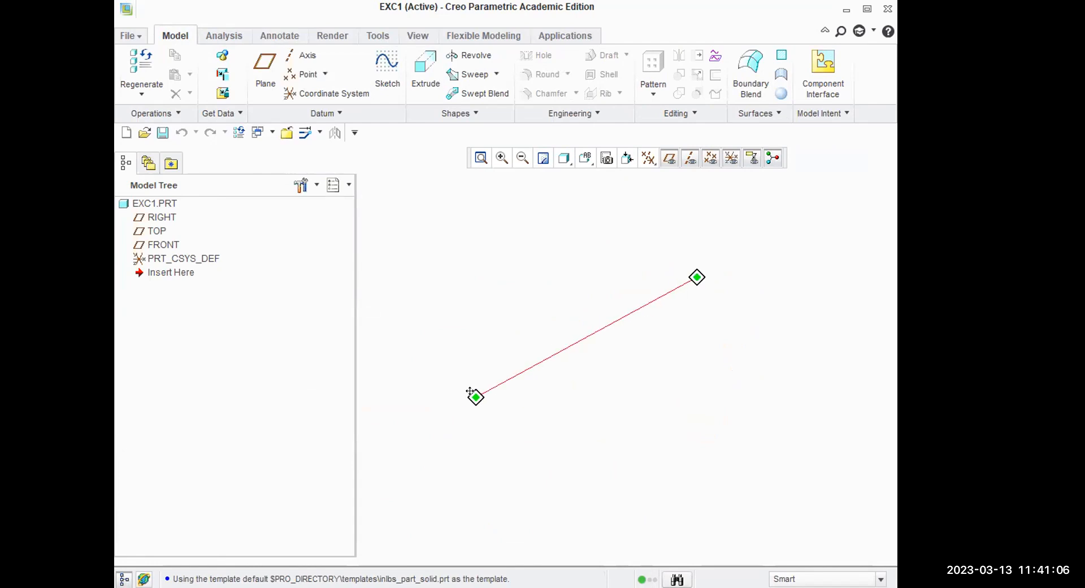
shift+middle_drag(690, 294, 561, 367)
shift+middle_drag(663, 297, 484, 411)
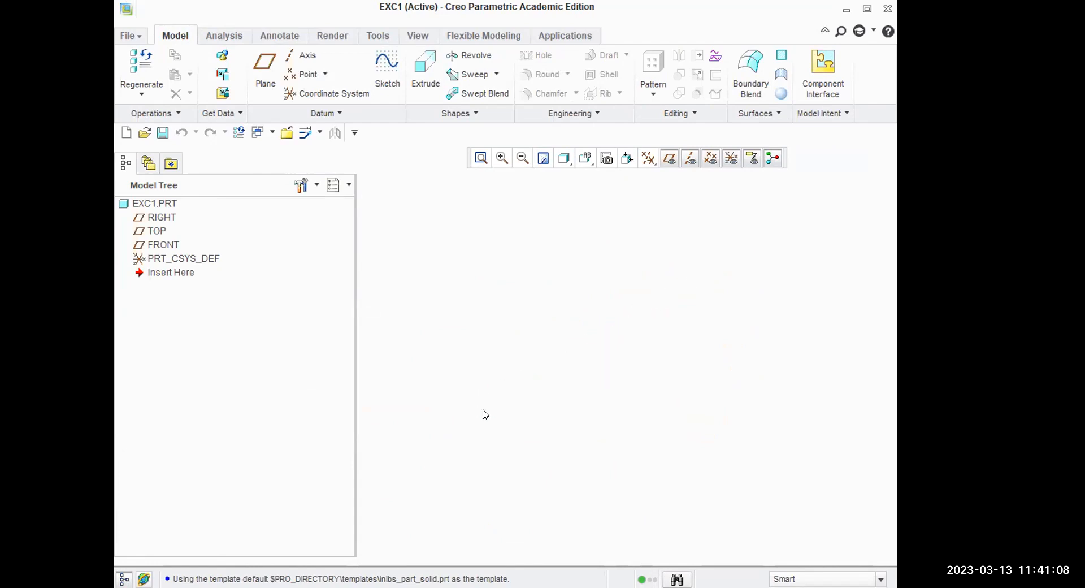
shift+middle_drag(704, 270, 548, 380)
click(481, 158)
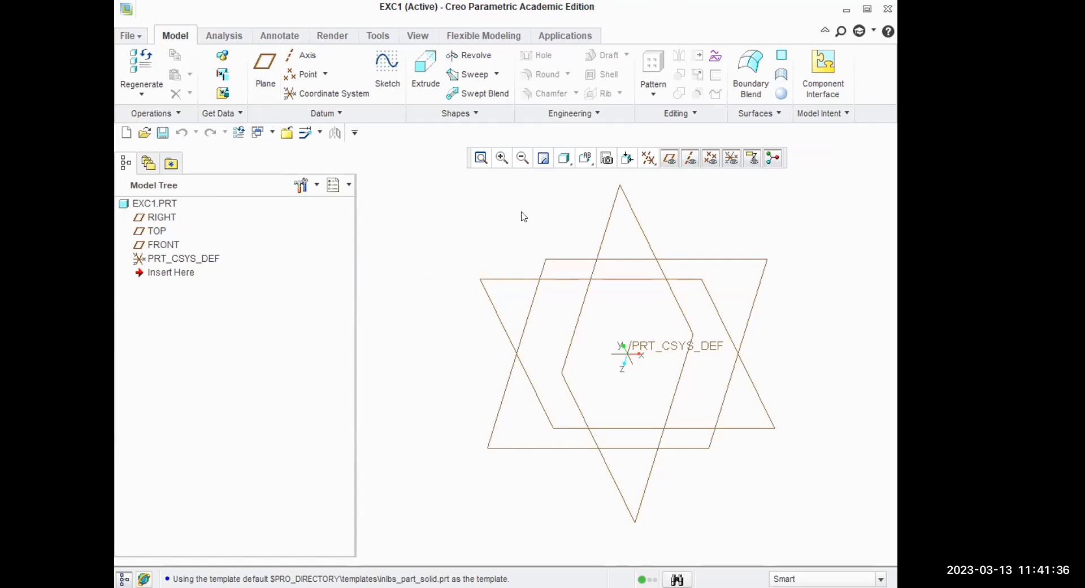
Select the RIGHT, TOP and FRONT datum planes one after another to identify each of them
click(634, 219)
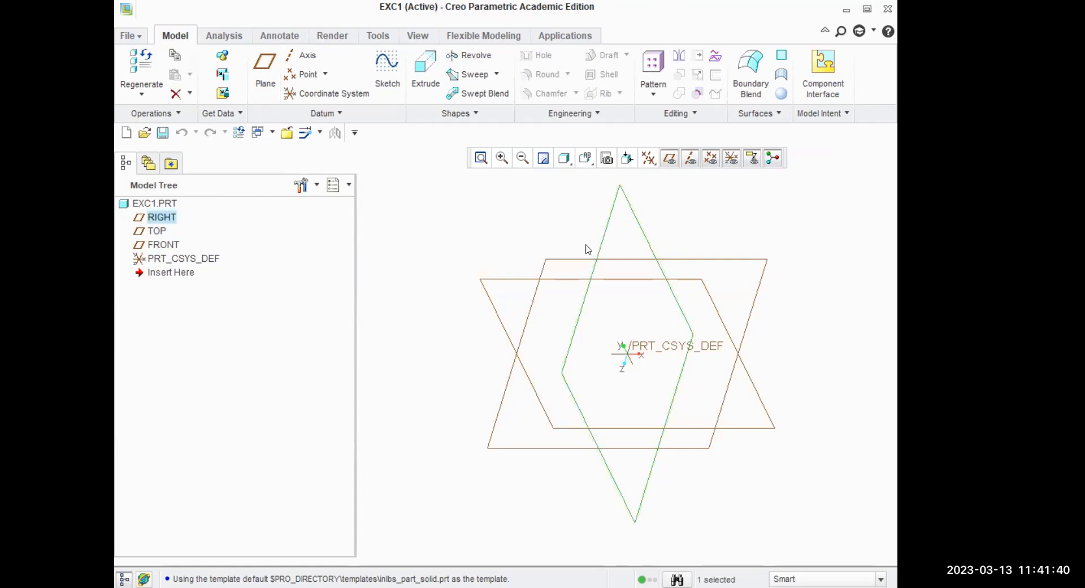
click(576, 261)
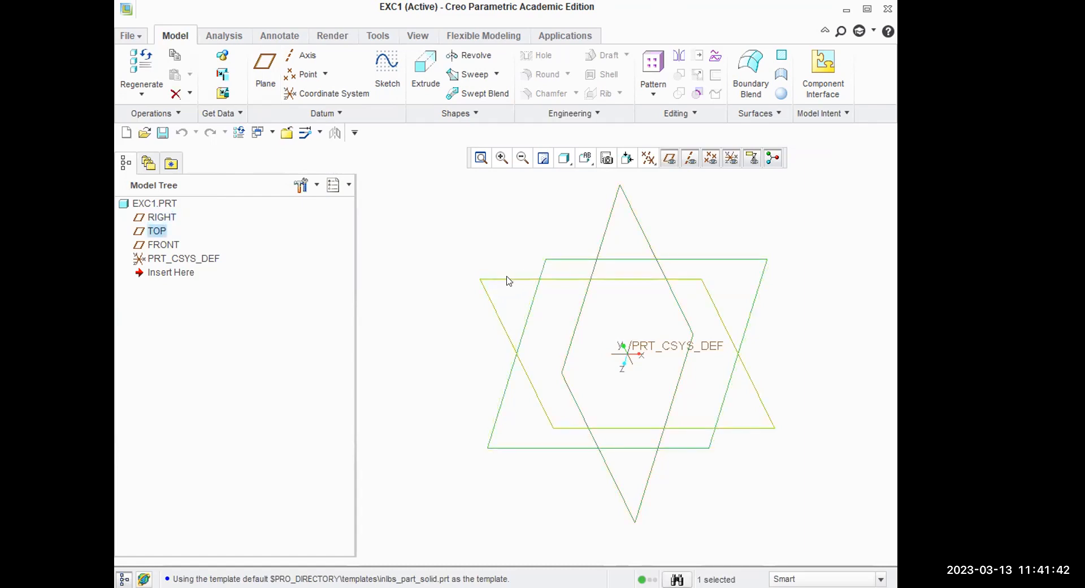
click(526, 277)
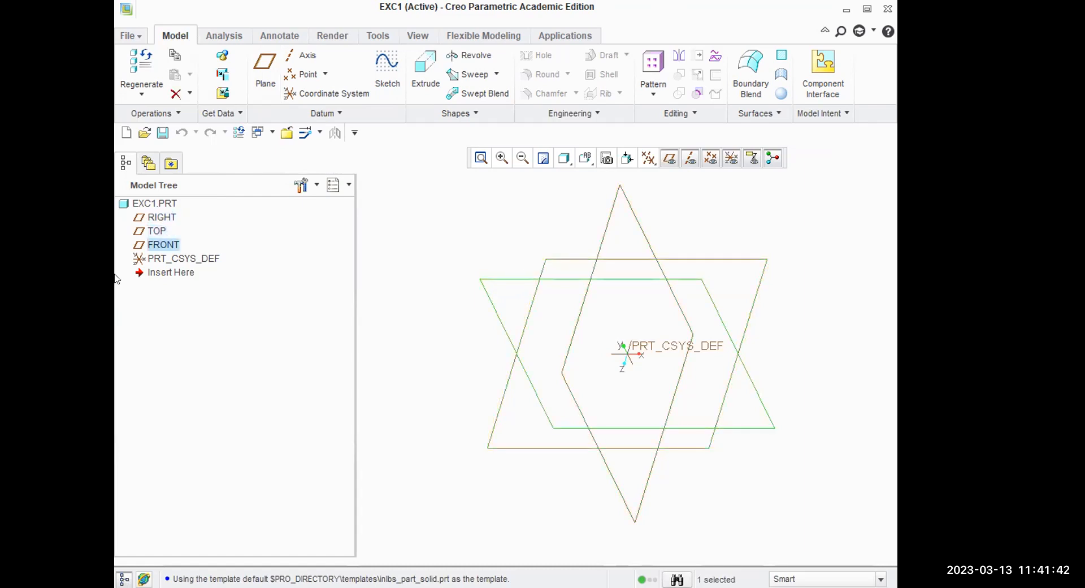
click(160, 219)
click(157, 233)
Start a sketch on the FRONT datum plane and hide the datum planes
click(164, 246)
click(388, 77)
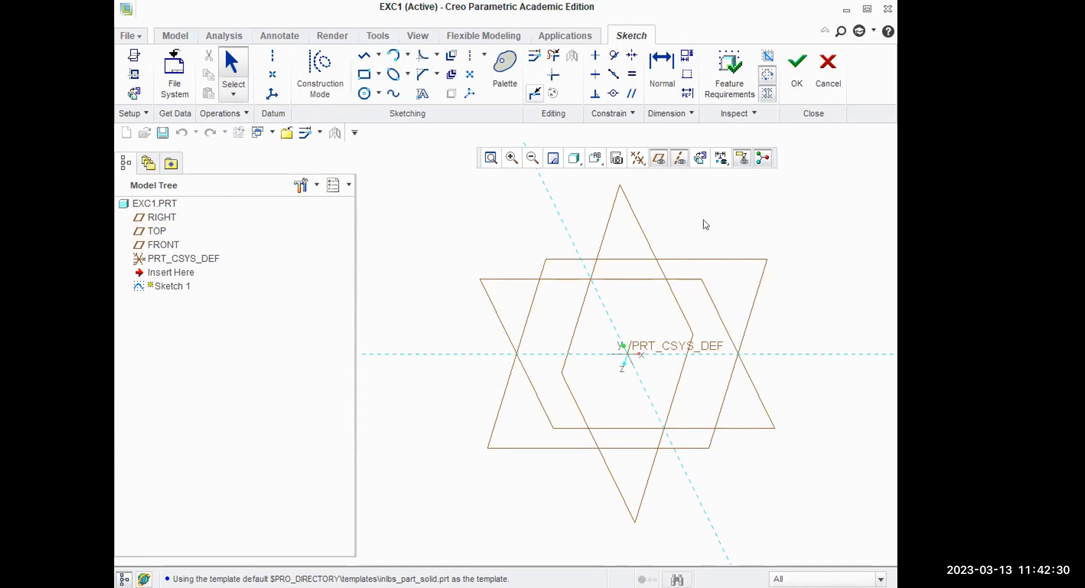
click(659, 158)
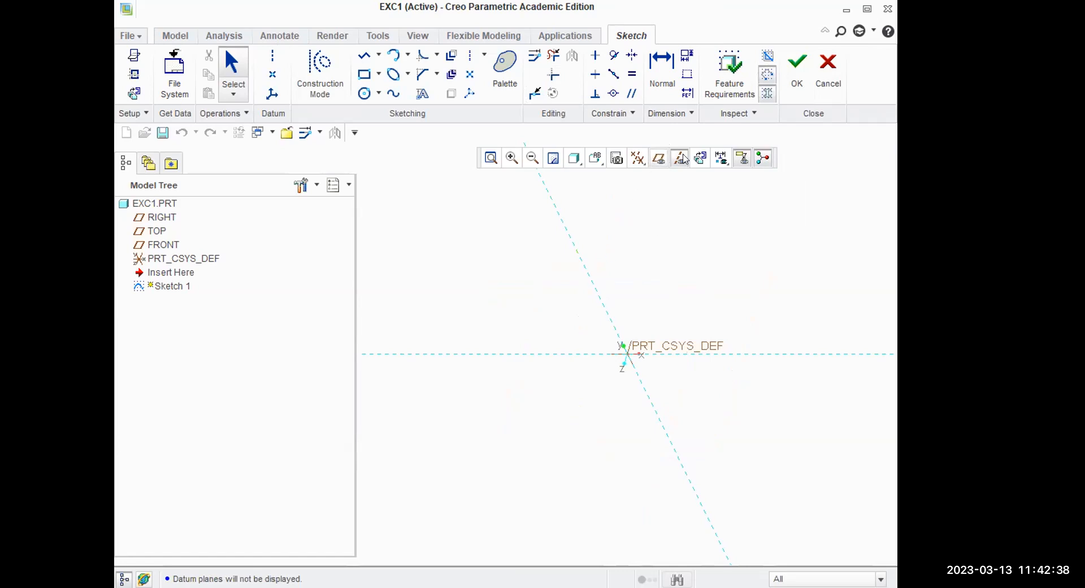
Sketch a circle about 302 in diameter, left of the vertical reference and above the horizontal one
click(363, 94)
click(452, 276)
click(474, 242)
middle_click(526, 226)
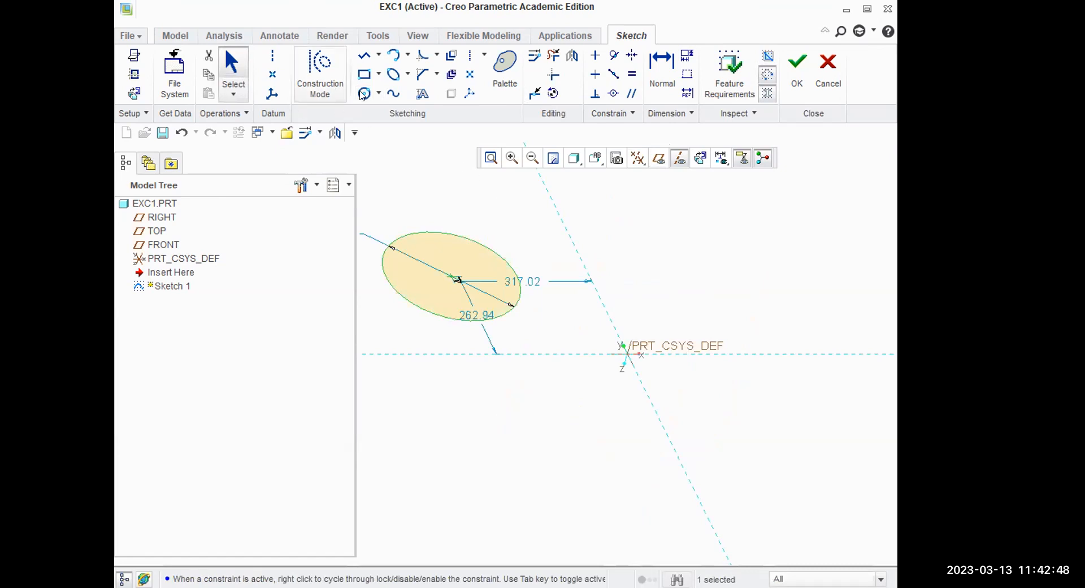
Orient the sketch to its 2D view and hide the model tree
click(868, 9)
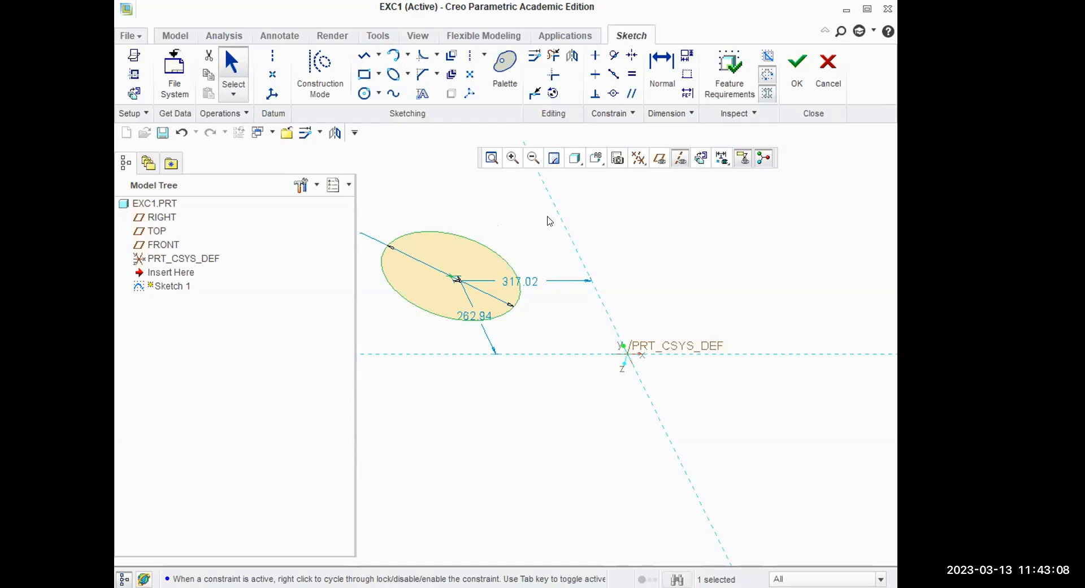
click(702, 158)
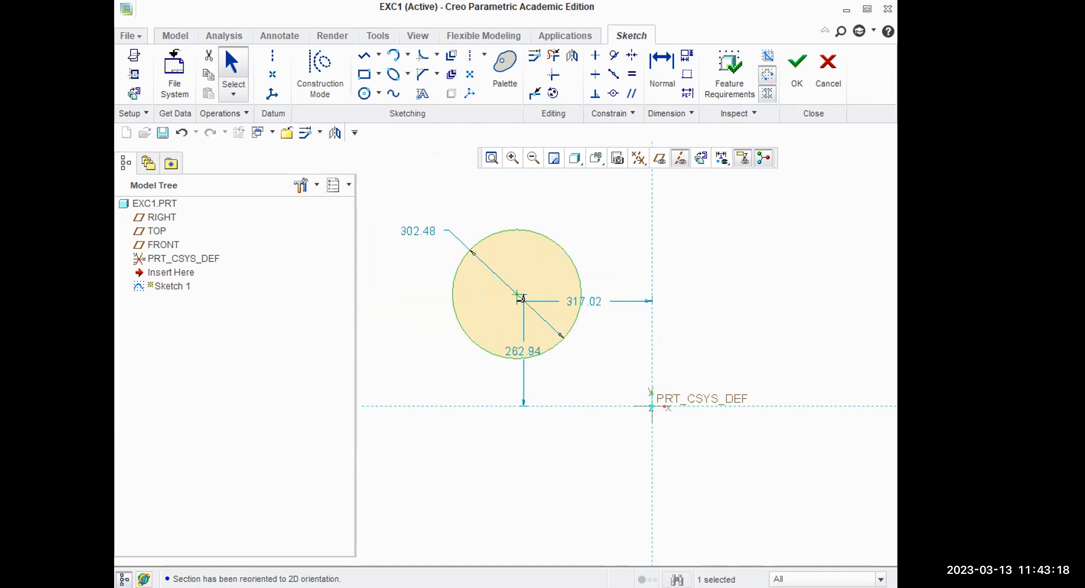
click(124, 579)
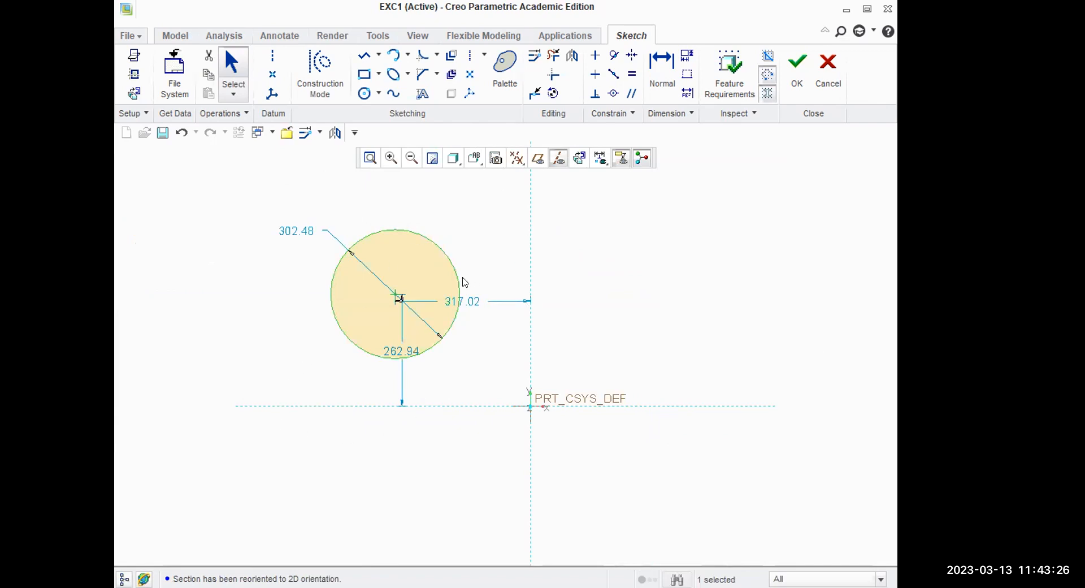
Sketch a horizontal line about 438 long, right of the vertical reference and above the horizontal one
click(364, 55)
click(606, 306)
click(793, 306)
middle_click(741, 230)
middle_click(741, 233)
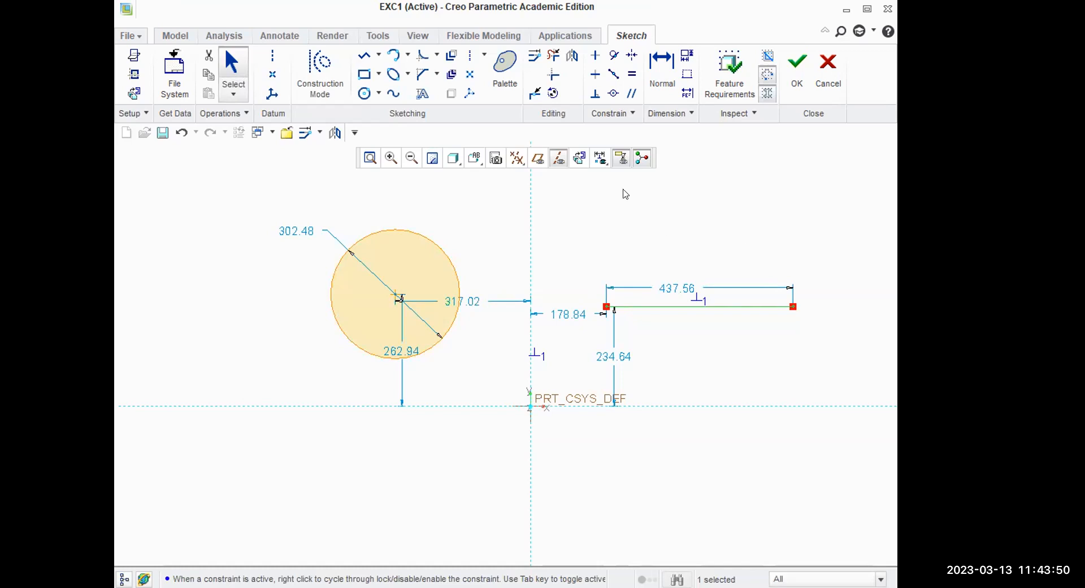
Dimension the horizontal line's length and set it to 400
click(657, 77)
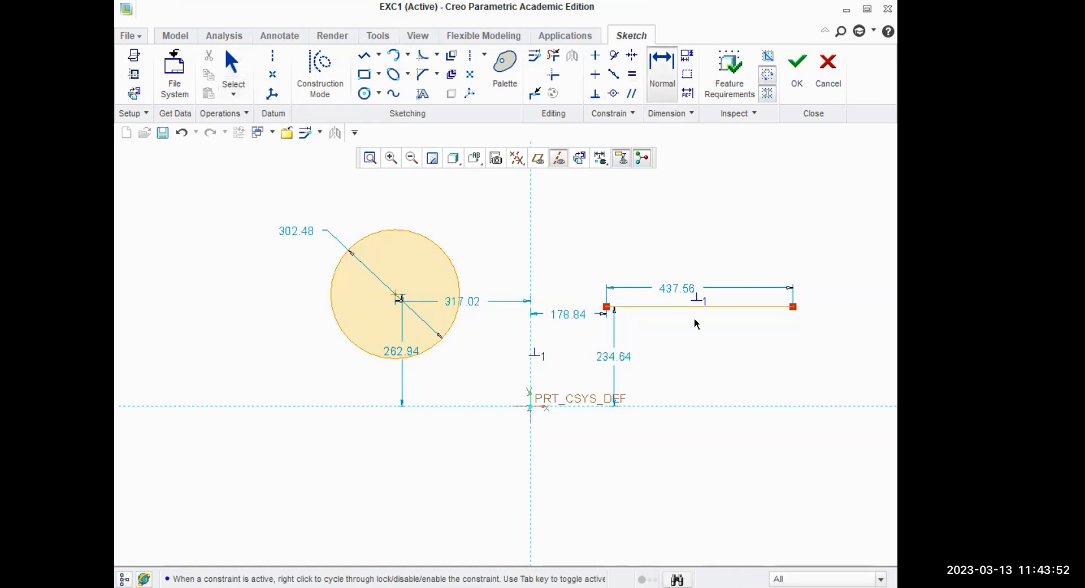
middle_click(684, 368)
text(400)
key(Return)
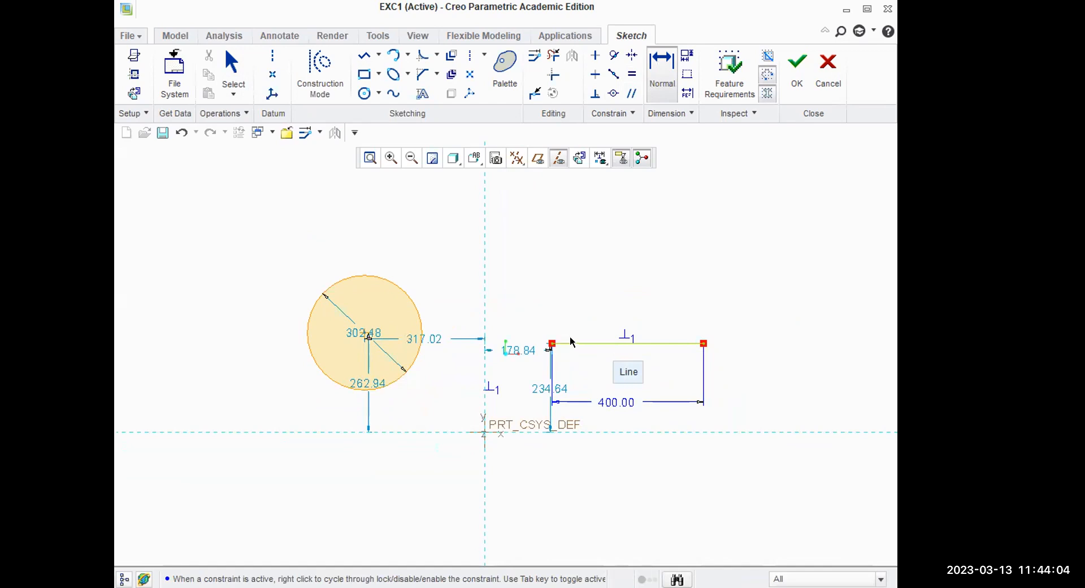
Undo the line's length dimension, the horizontal line and the circle to empty the sketch
key(ctrl+z)
key(ctrl+z)
key(ctrl+z)
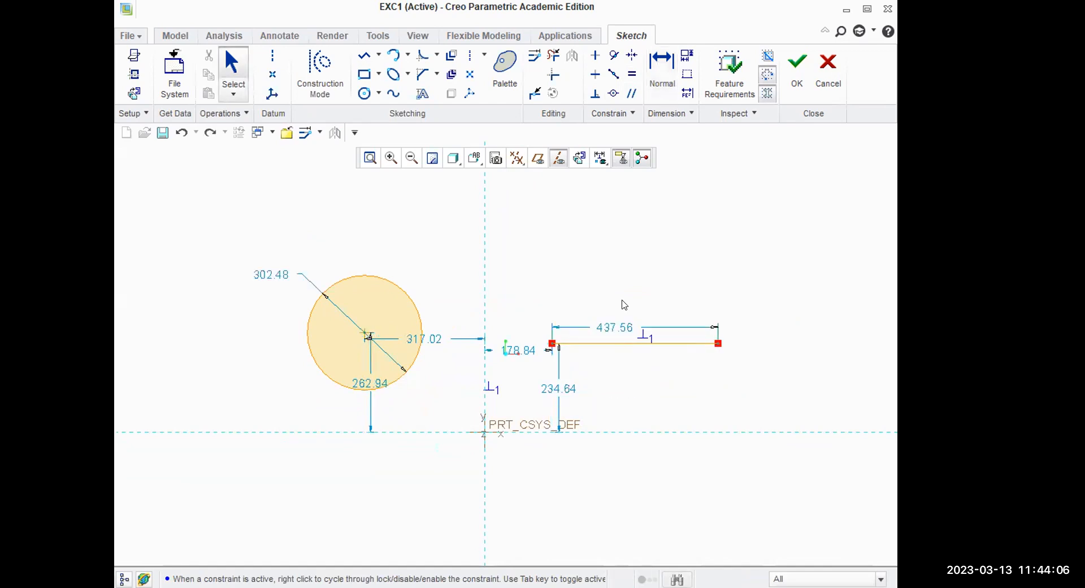
key(ctrl+z)
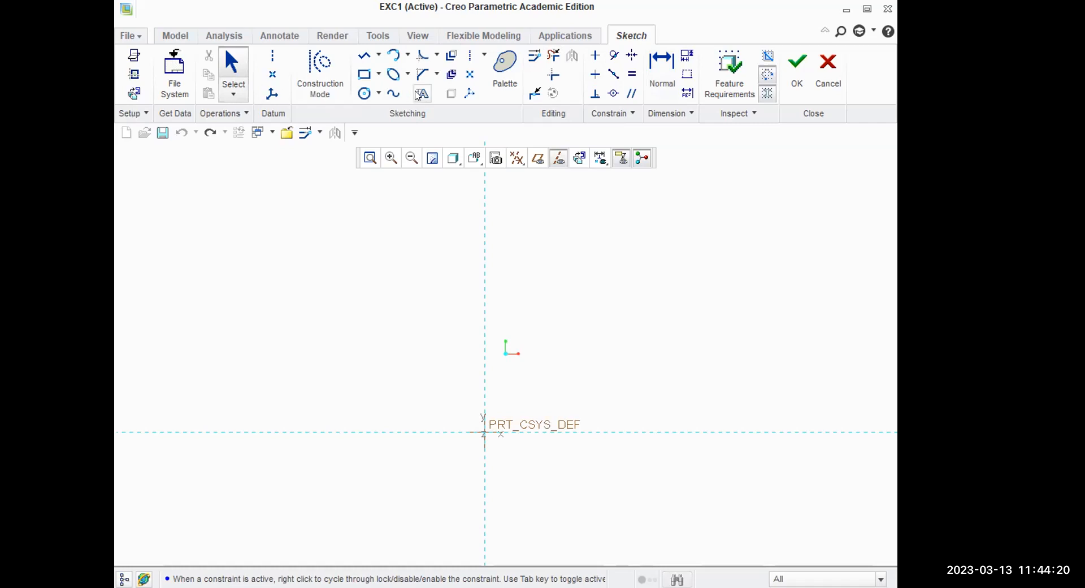
Sketch a line chain from the origin: a horizontal base about 799 long, the stepped right side and the right tower's top
click(364, 74)
click(364, 57)
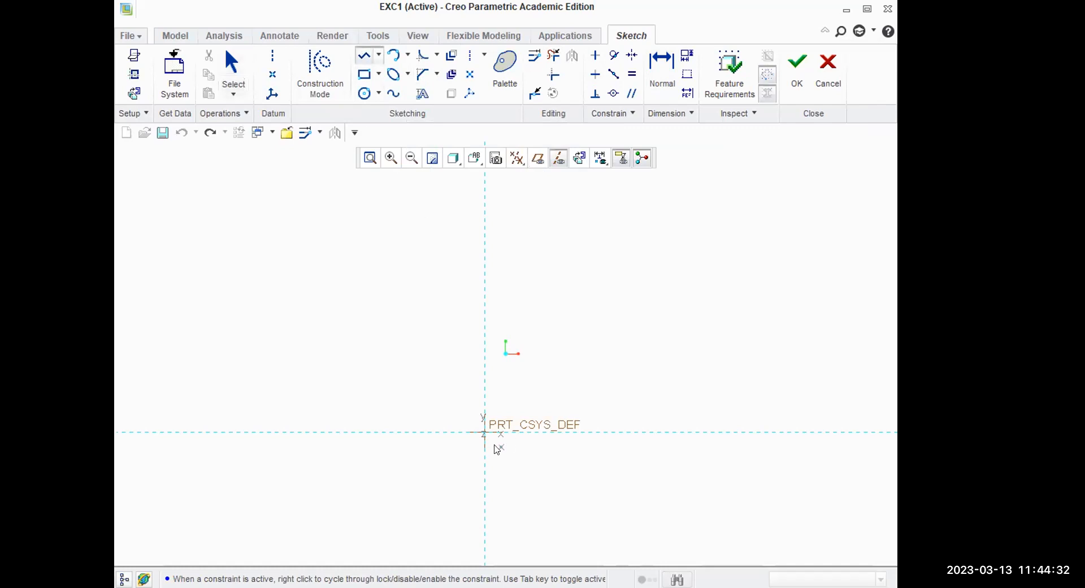
click(484, 432)
click(788, 433)
click(801, 324)
click(729, 342)
click(744, 202)
click(688, 227)
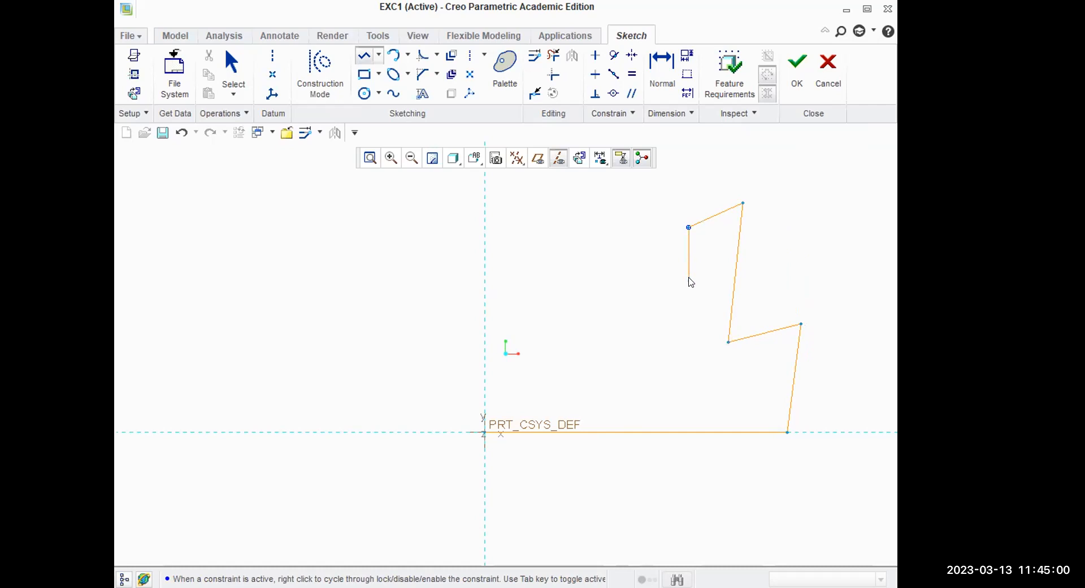
Continue the line chain down the right tower's inner side, across the notch bottom and up over the left tower's top
click(648, 269)
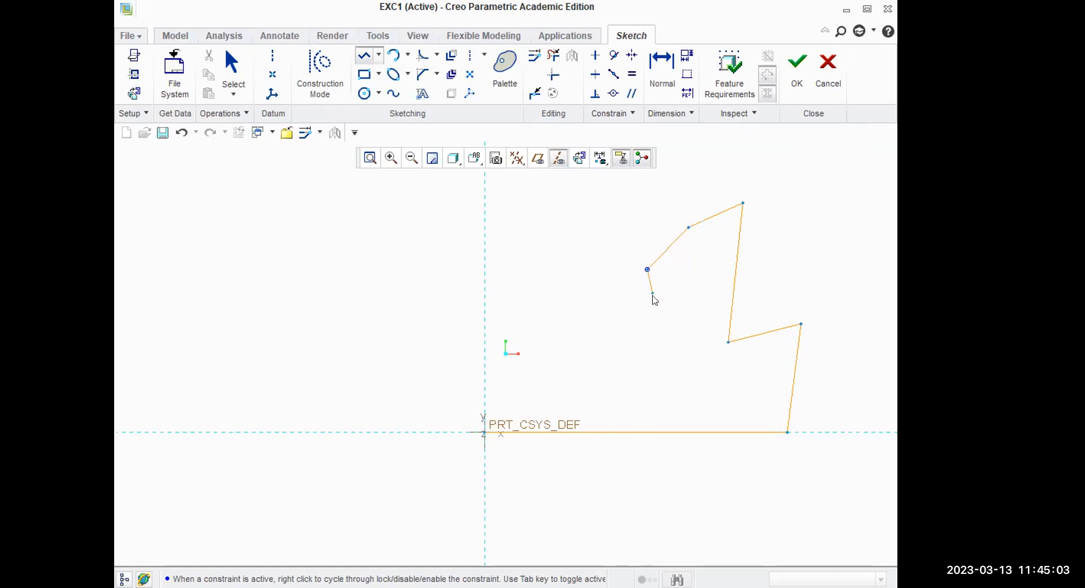
click(655, 329)
middle_click(637, 330)
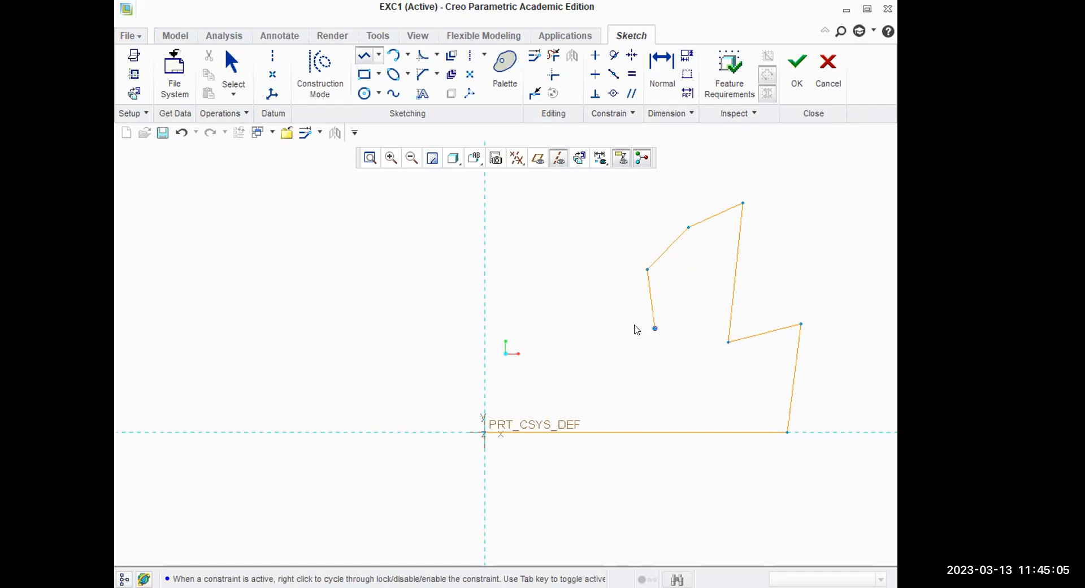
click(588, 328)
click(584, 262)
click(539, 201)
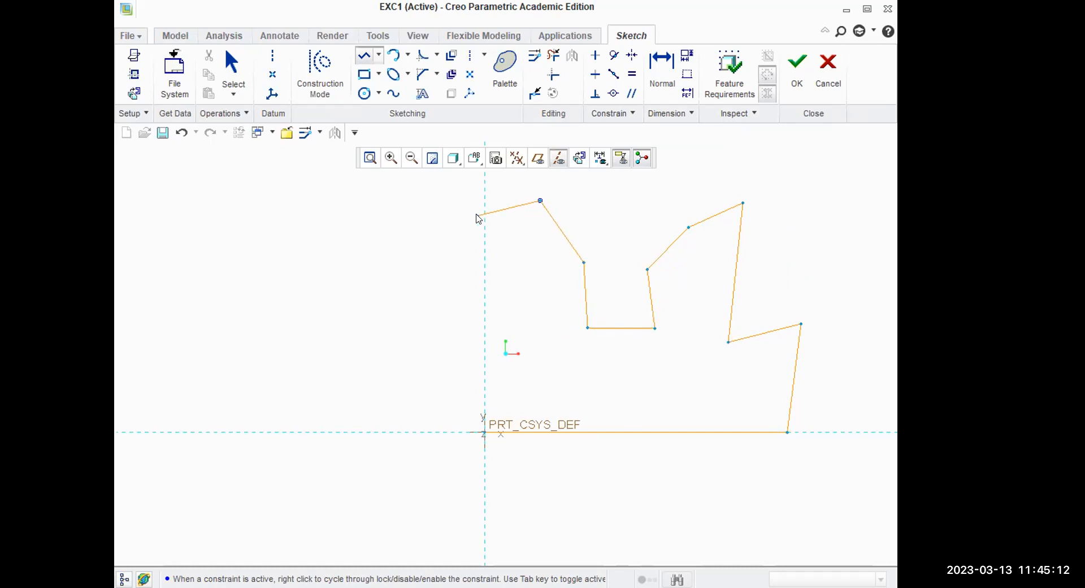
click(477, 220)
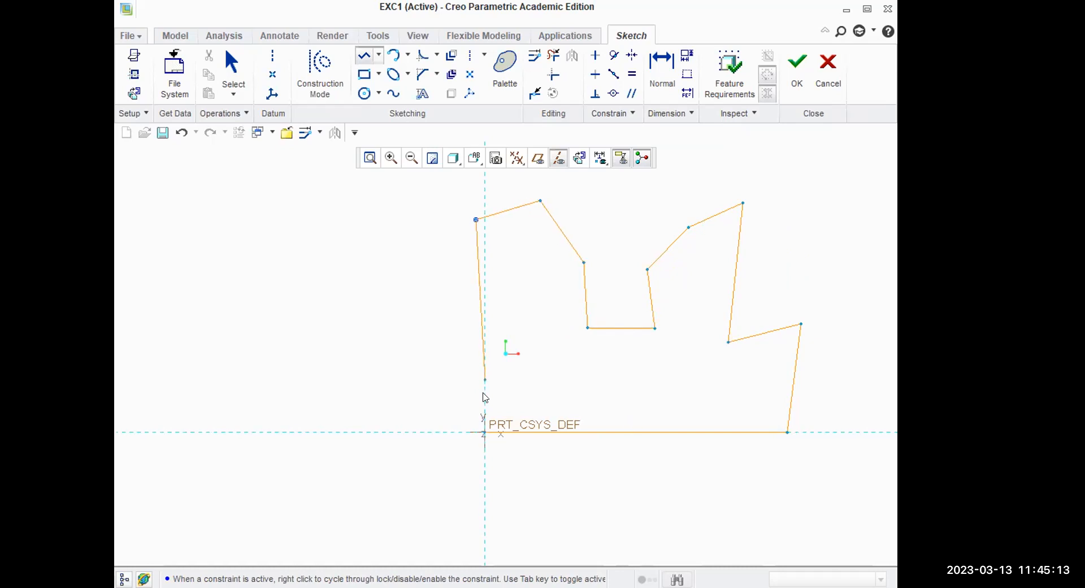
Close the chain with a line to the origin and trim that closing line away
click(485, 433)
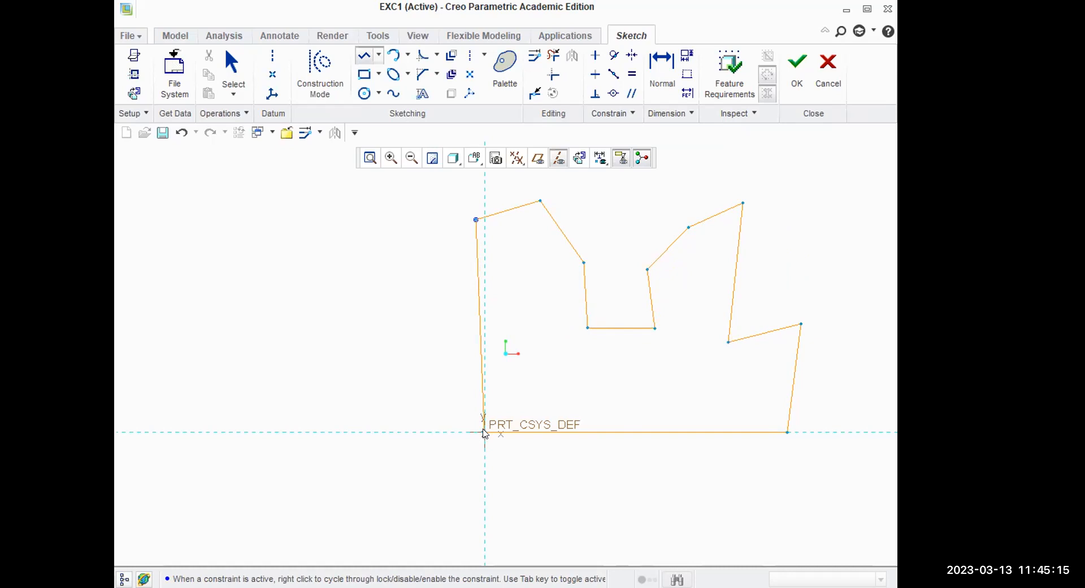
middle_click(366, 311)
click(552, 56)
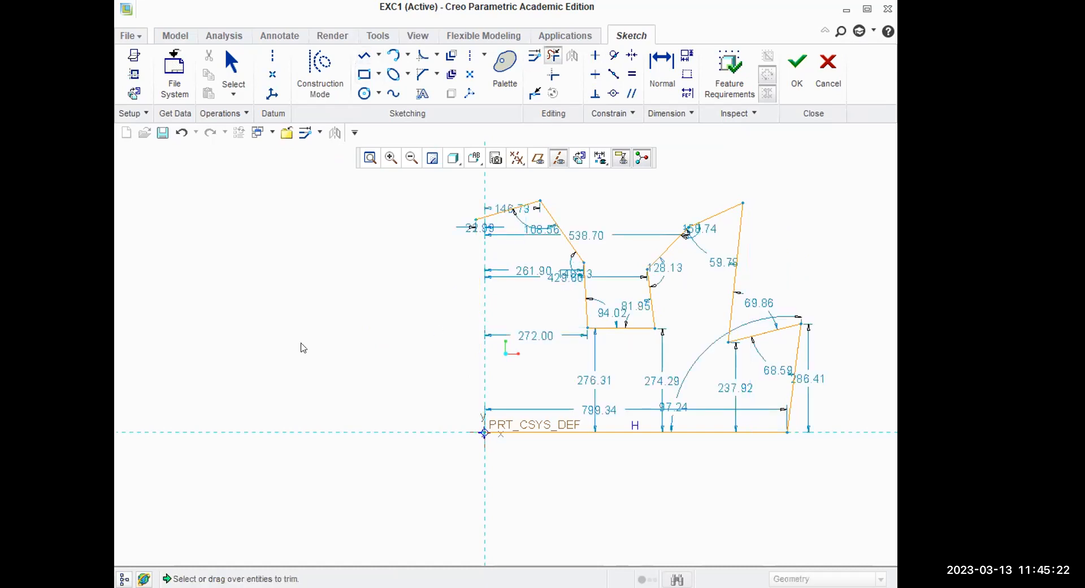
click(363, 56)
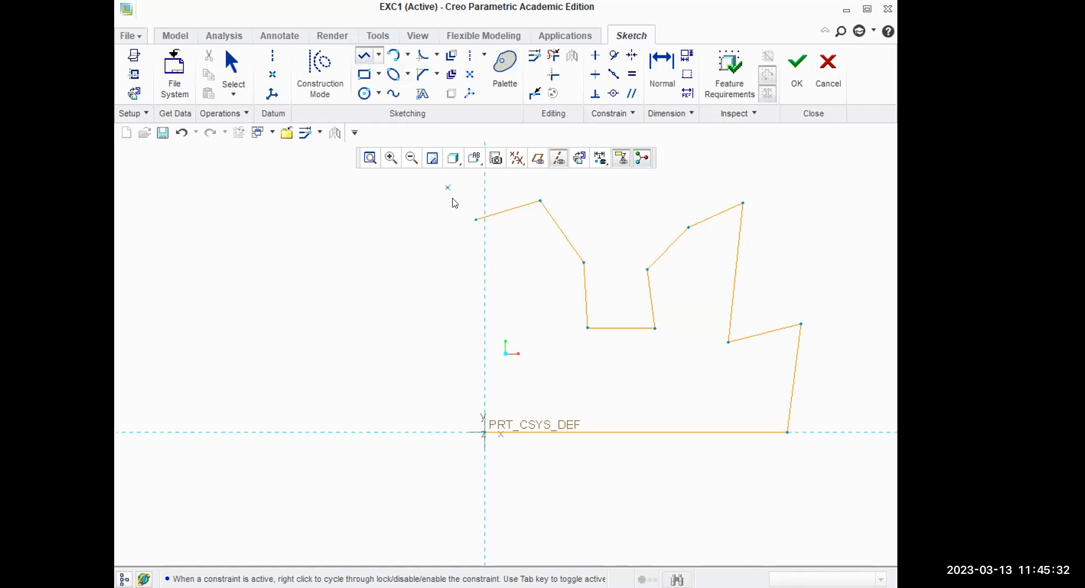
click(476, 219)
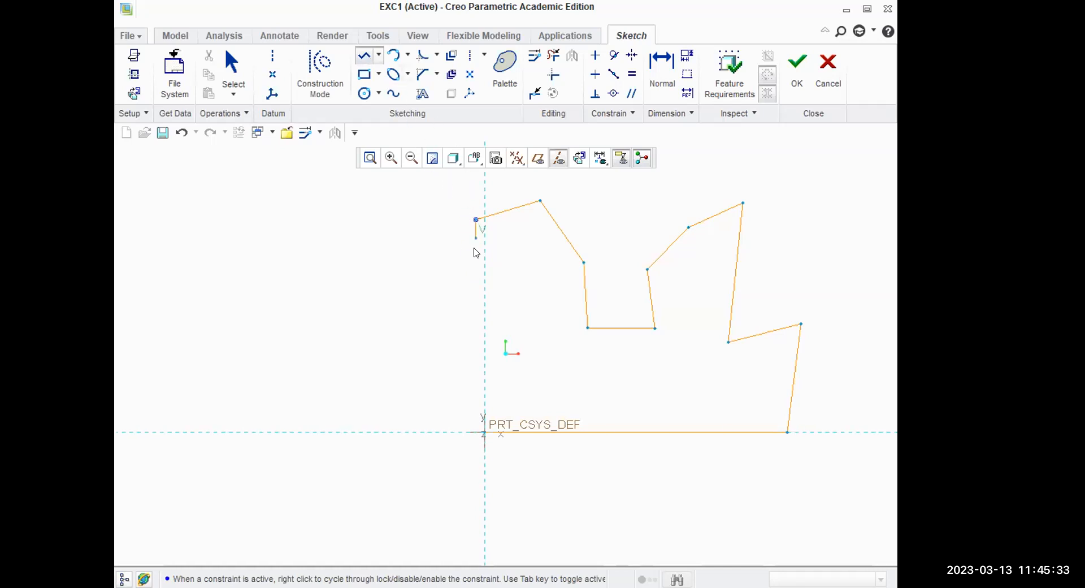
click(474, 298)
click(351, 300)
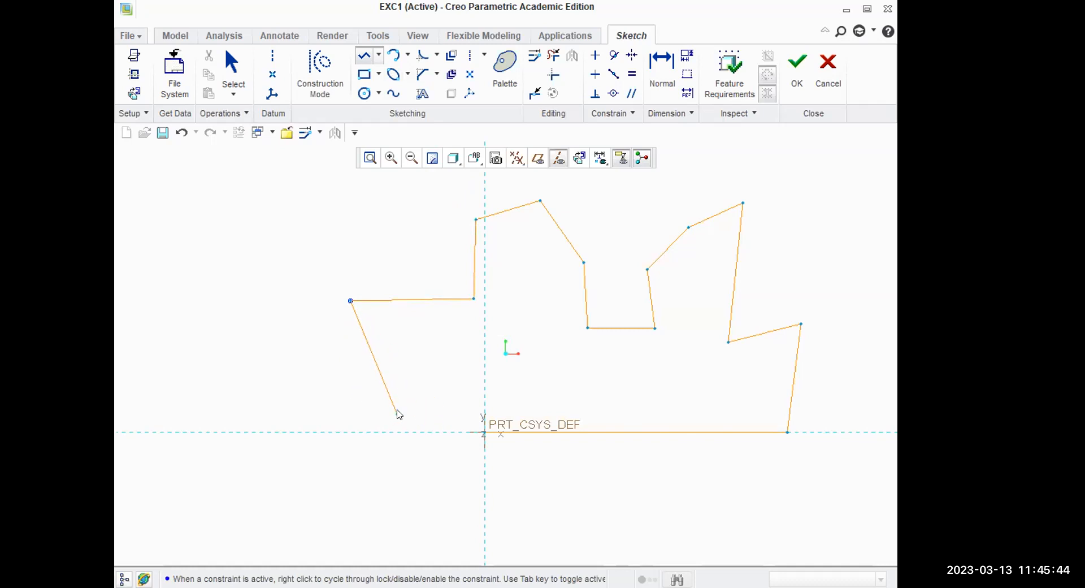
middle_click(380, 357)
middle_click(337, 363)
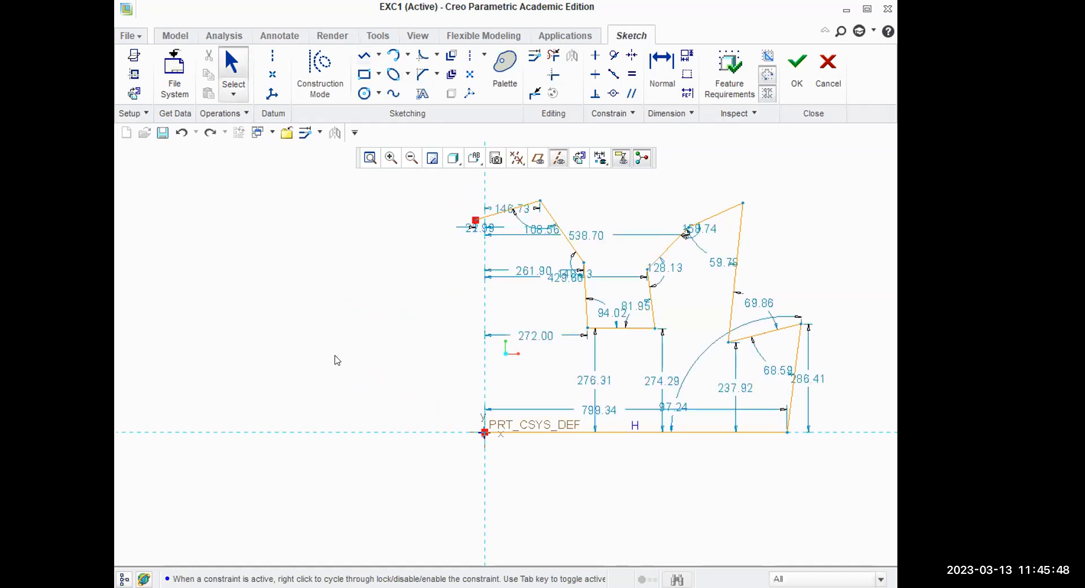
Move the chain's open end about 56 right of the vertical reference and close the profile to the origin with three lines forming a ledge
mouse_move(475, 220)
mouse_down()
mouse_move(497, 219)
mouse_move(506, 202)
mouse_up()
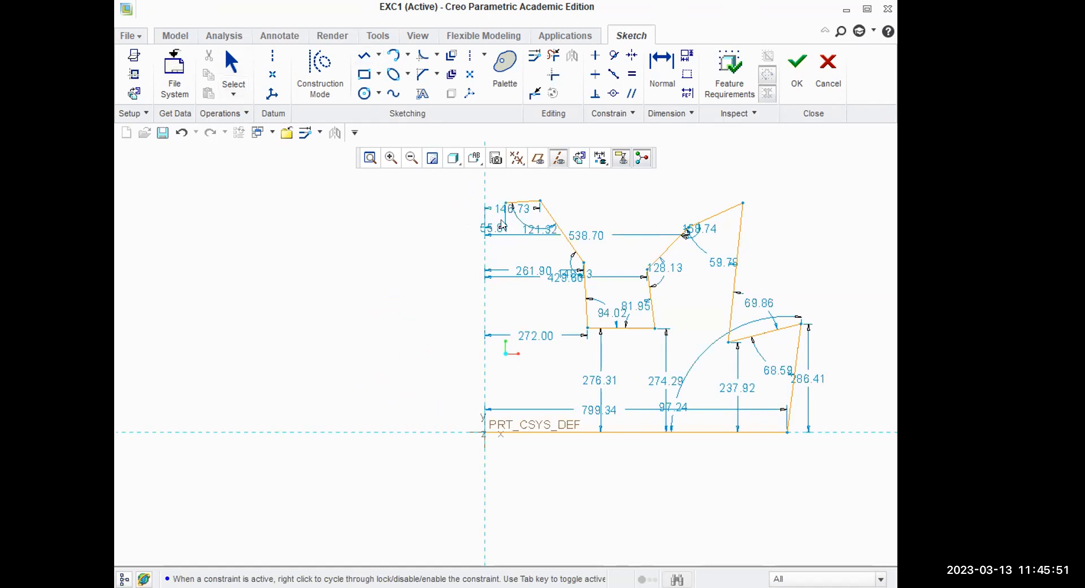
click(377, 57)
click(506, 202)
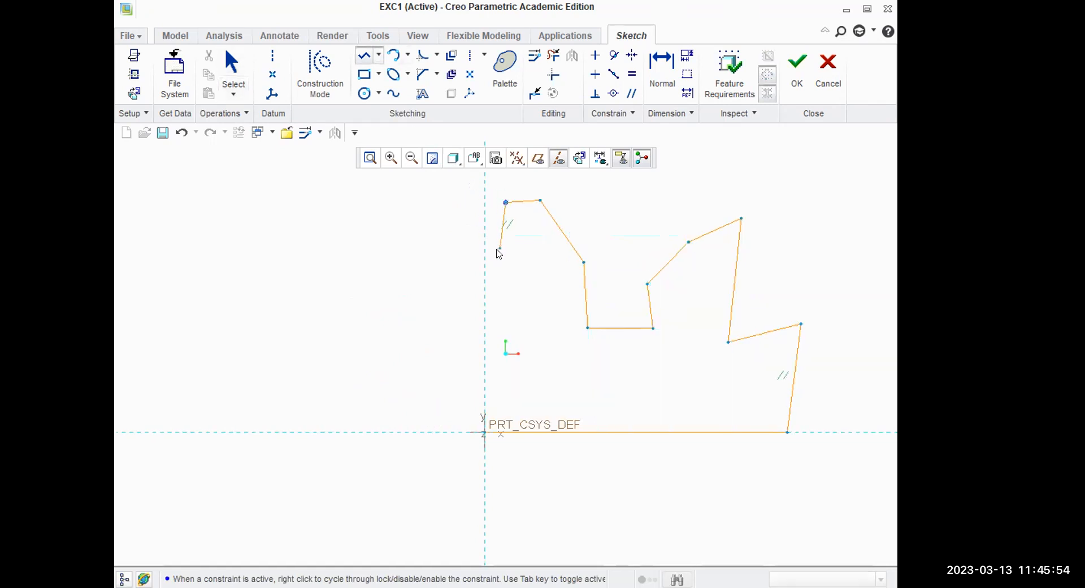
click(522, 289)
click(485, 296)
click(485, 432)
middle_click(642, 484)
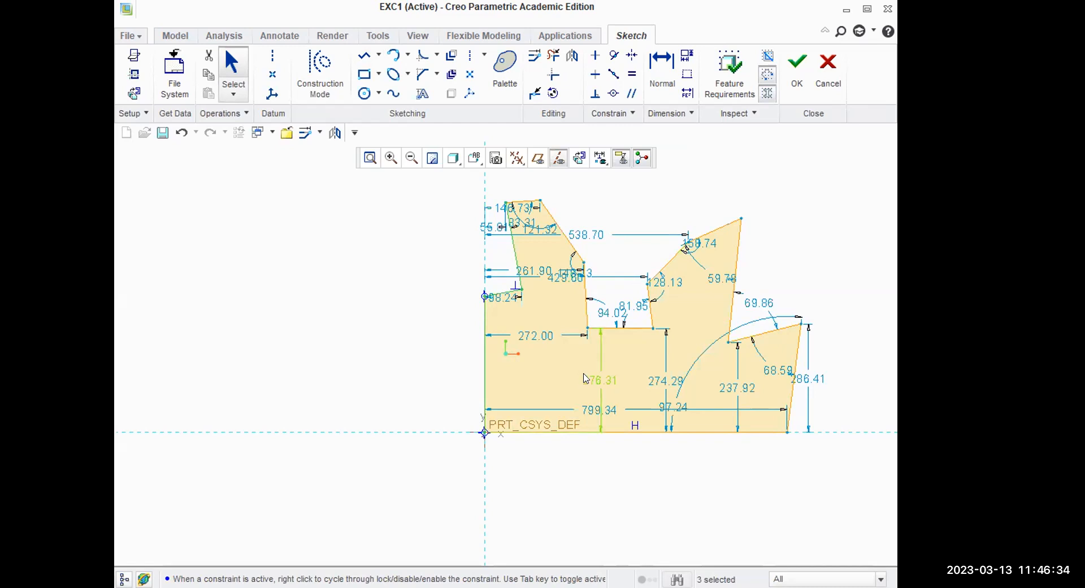
Make the right outer edge, the right tower's outer edge, both notch sides and the left tower's outer edge vertical
shift+middle_drag(604, 376, 495, 393)
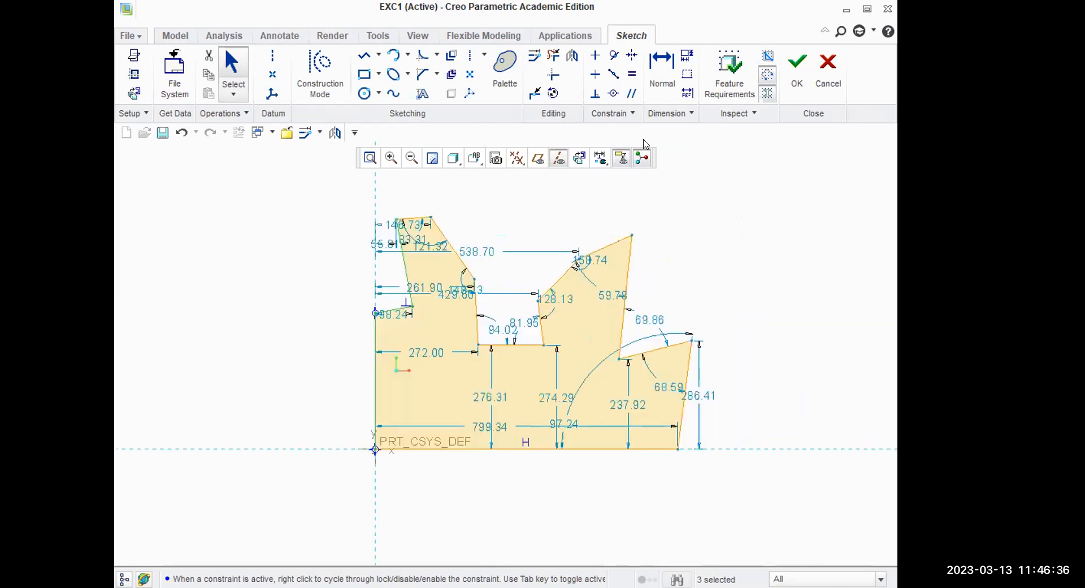
click(596, 55)
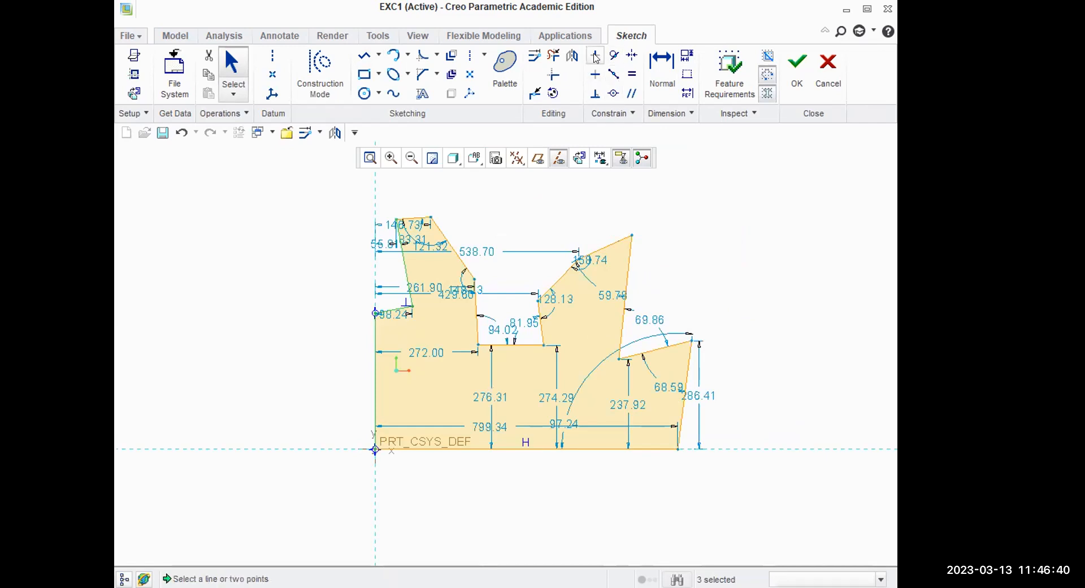
click(685, 372)
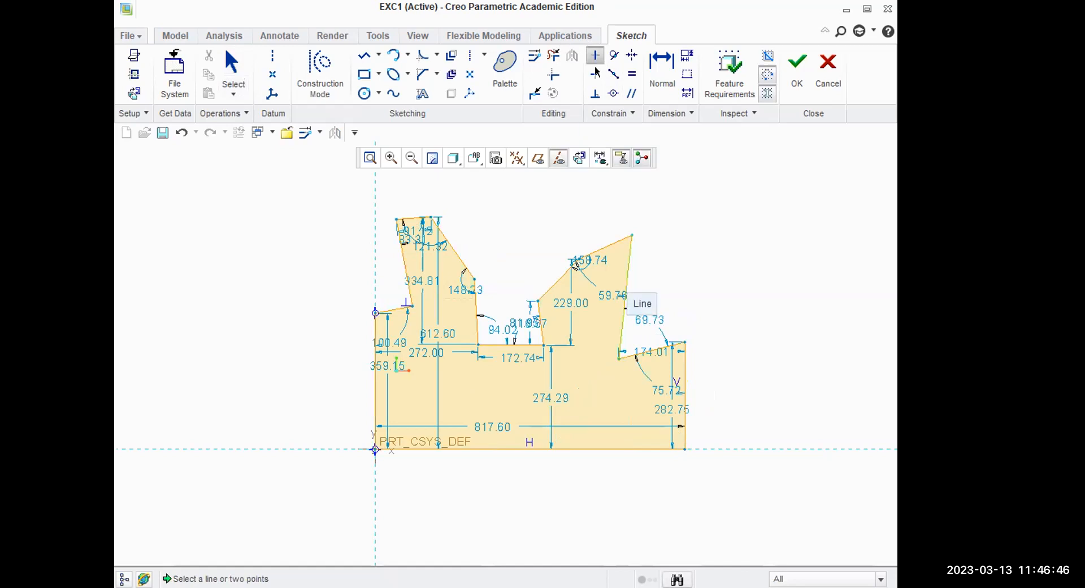
click(624, 298)
click(537, 312)
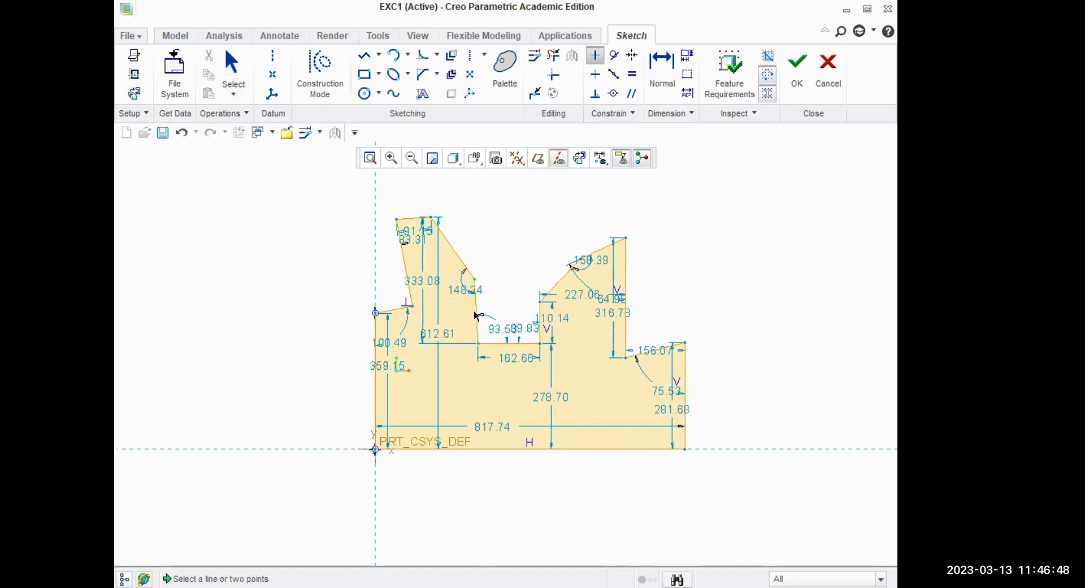
click(474, 315)
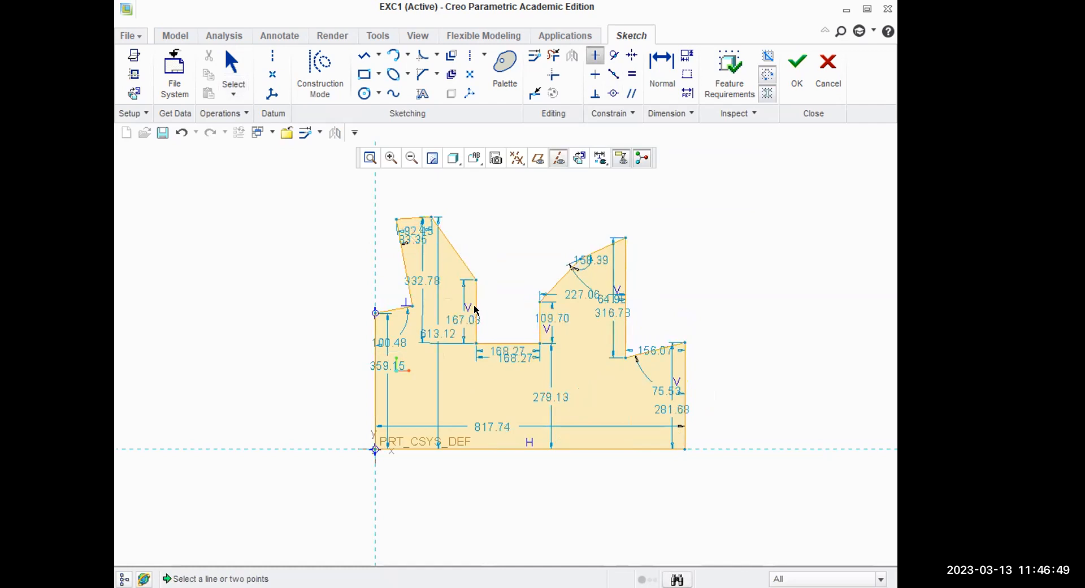
click(405, 264)
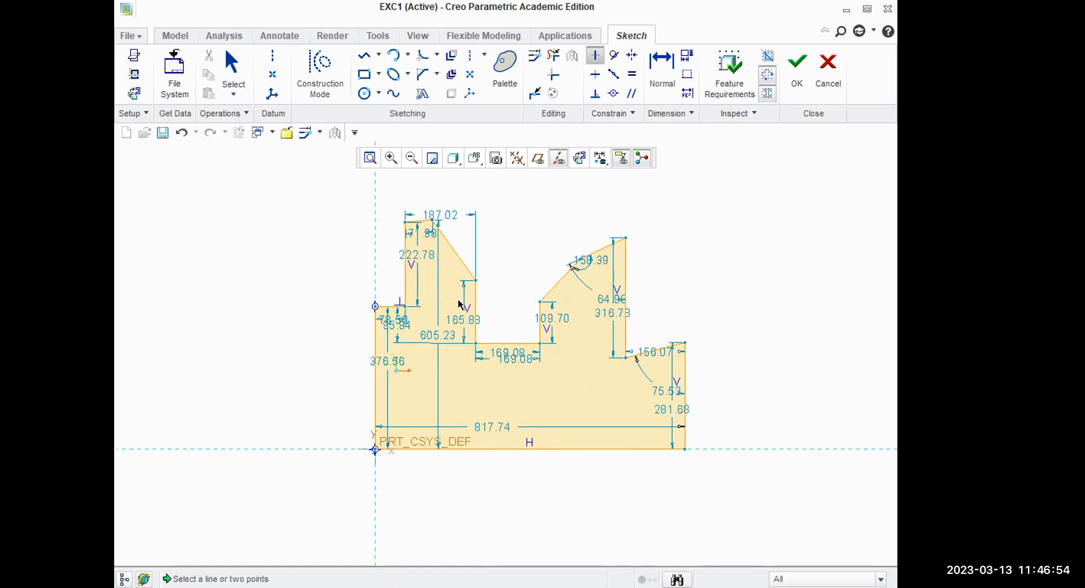
Make both outer ledges, both tower tops and the notch bottom horizontal, deleting the conflicting orthogonal constraint at the left ledge
click(597, 76)
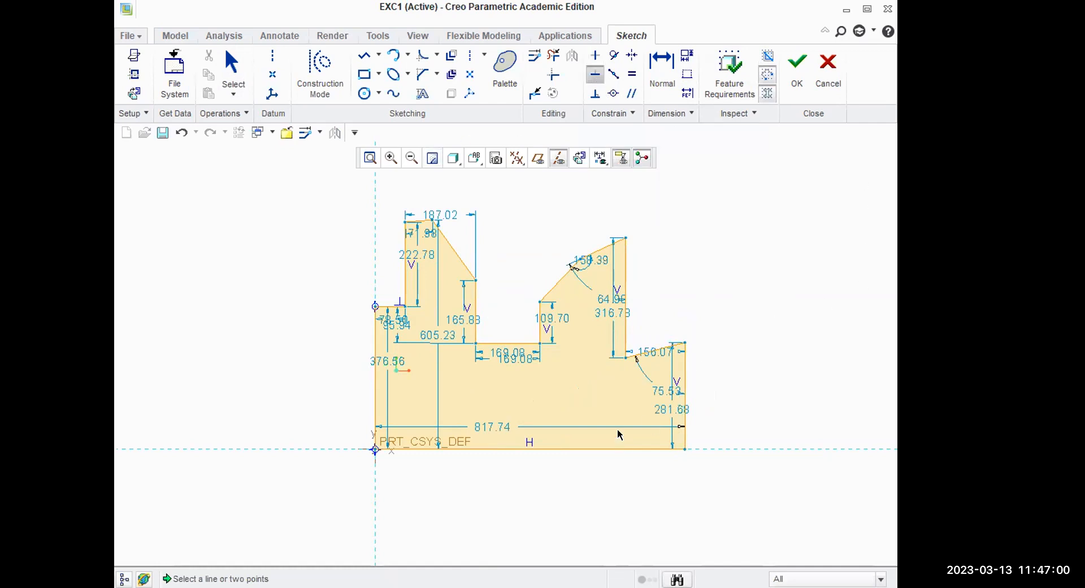
click(660, 351)
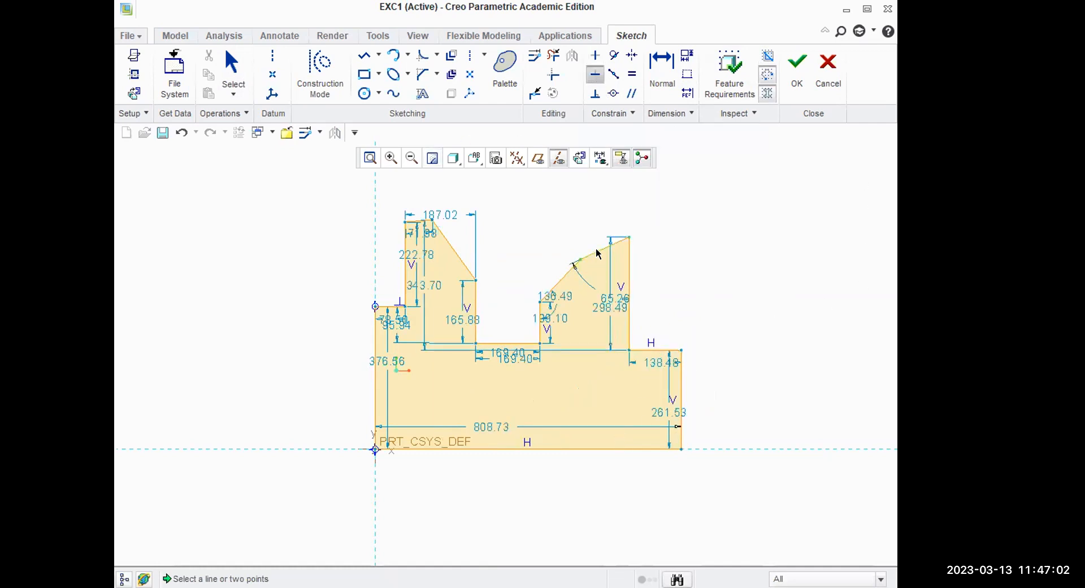
click(596, 251)
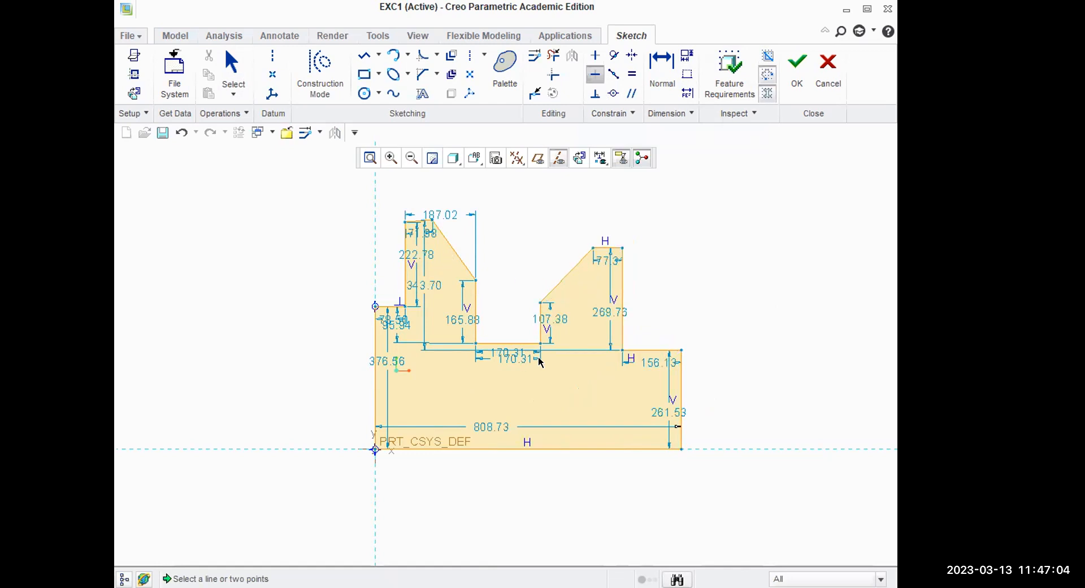
click(510, 342)
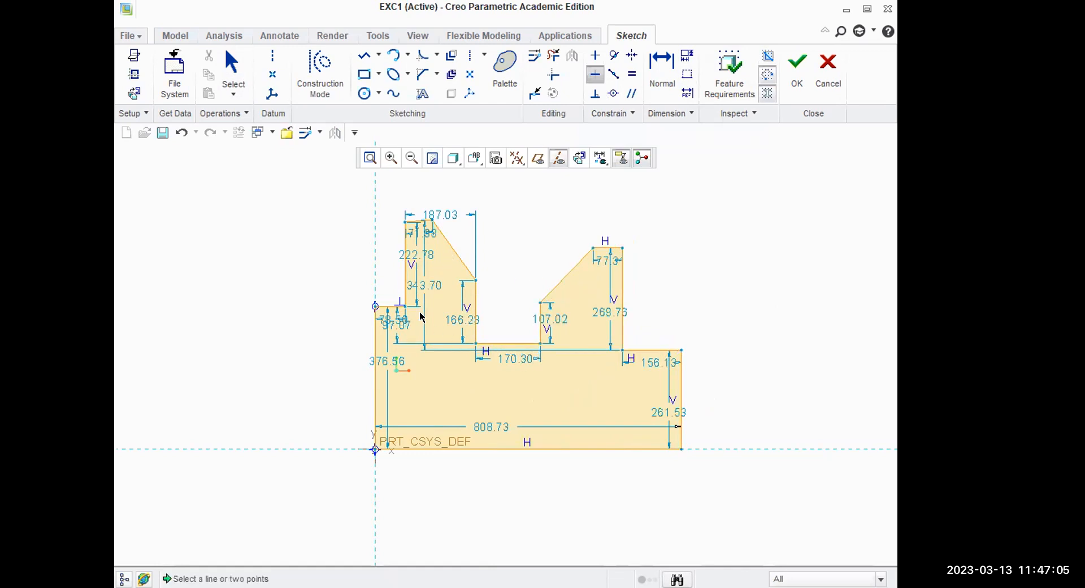
click(417, 222)
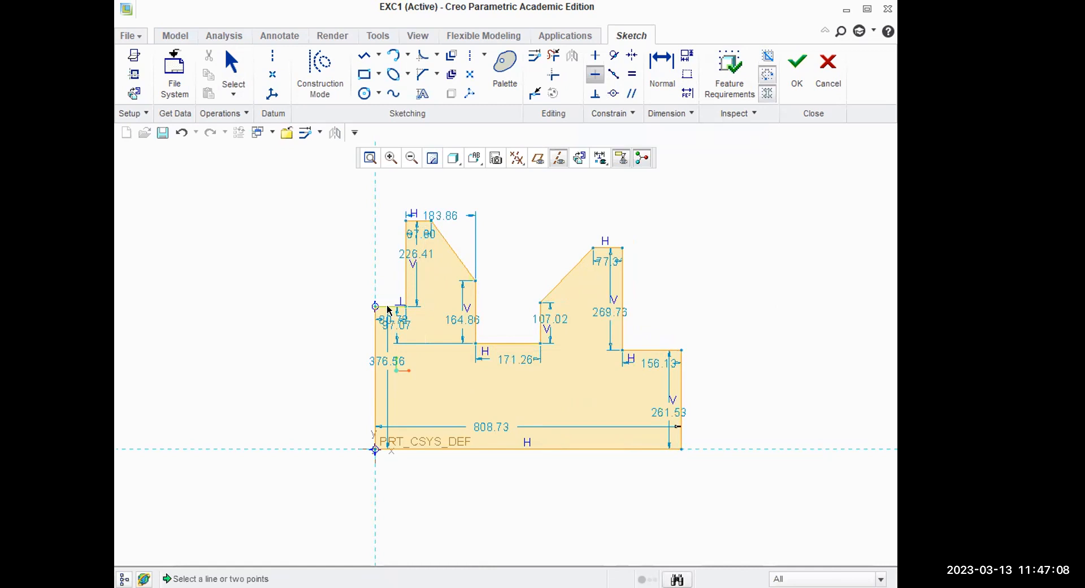
click(387, 304)
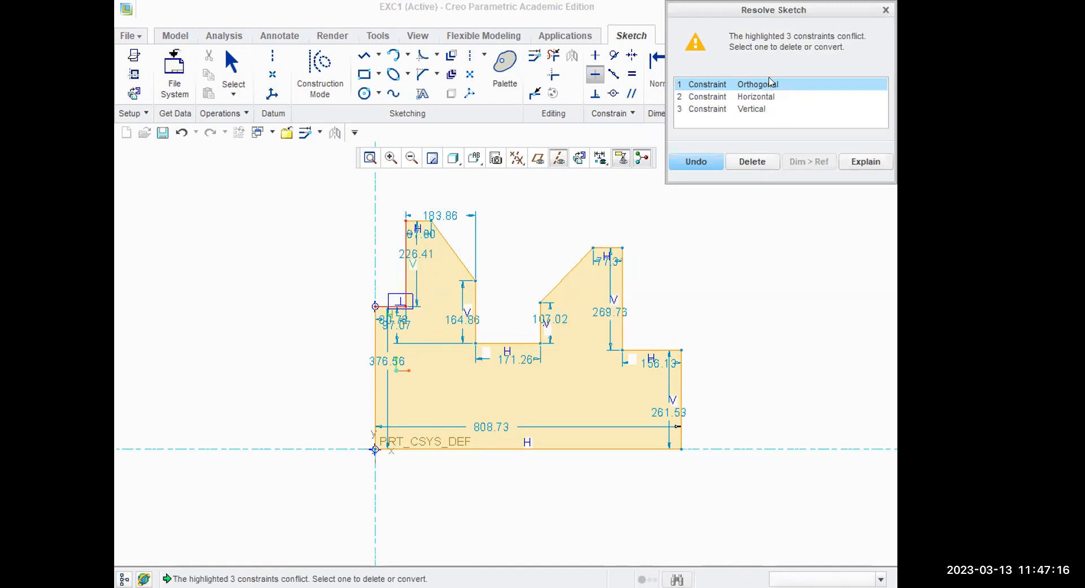
click(753, 162)
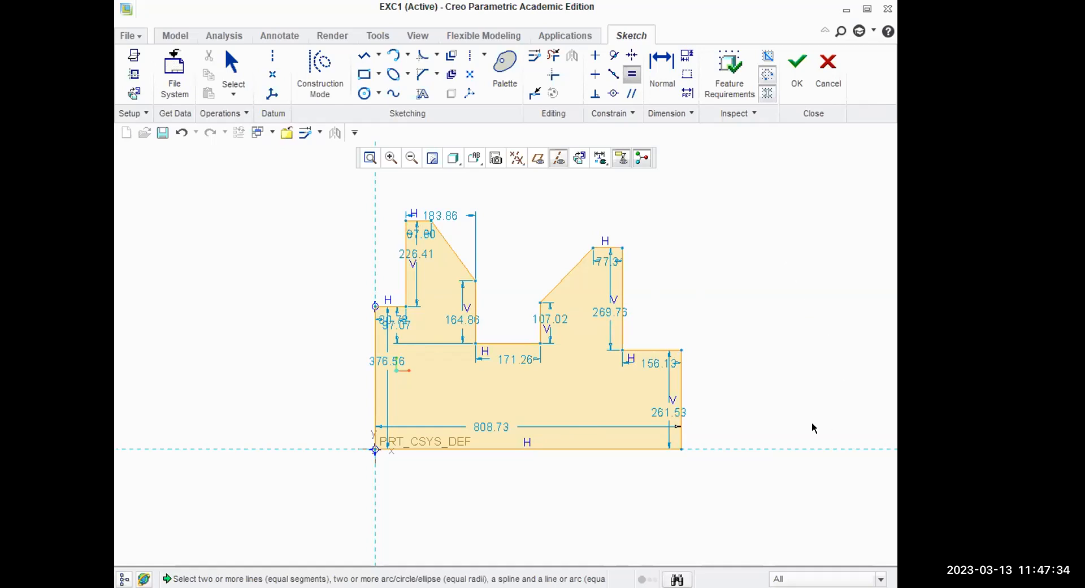
Constrain the left tower's top, both notch sides, the notch bottom and the right tower's top to equal length
click(422, 222)
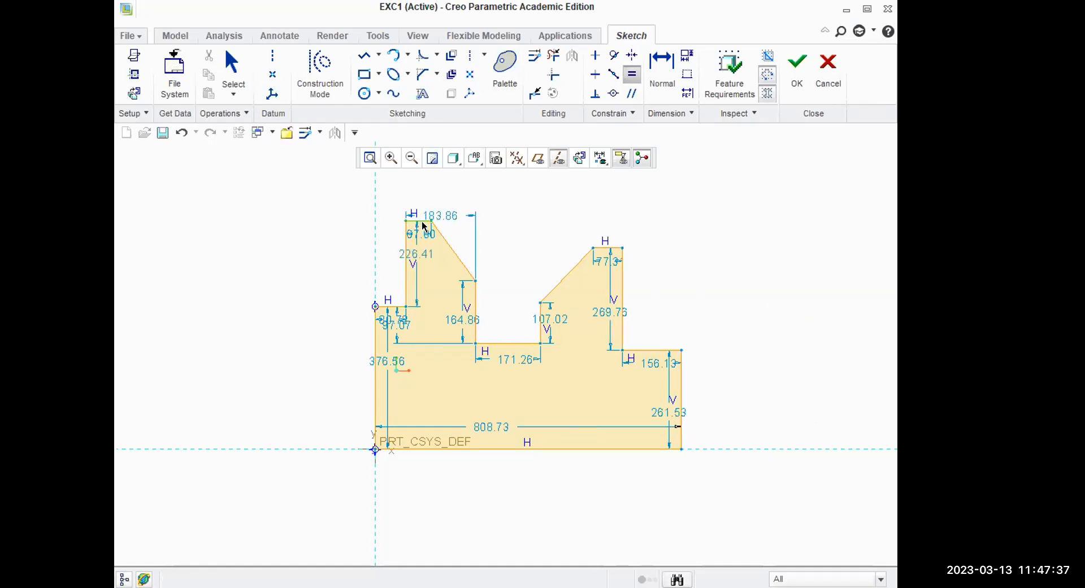
click(476, 305)
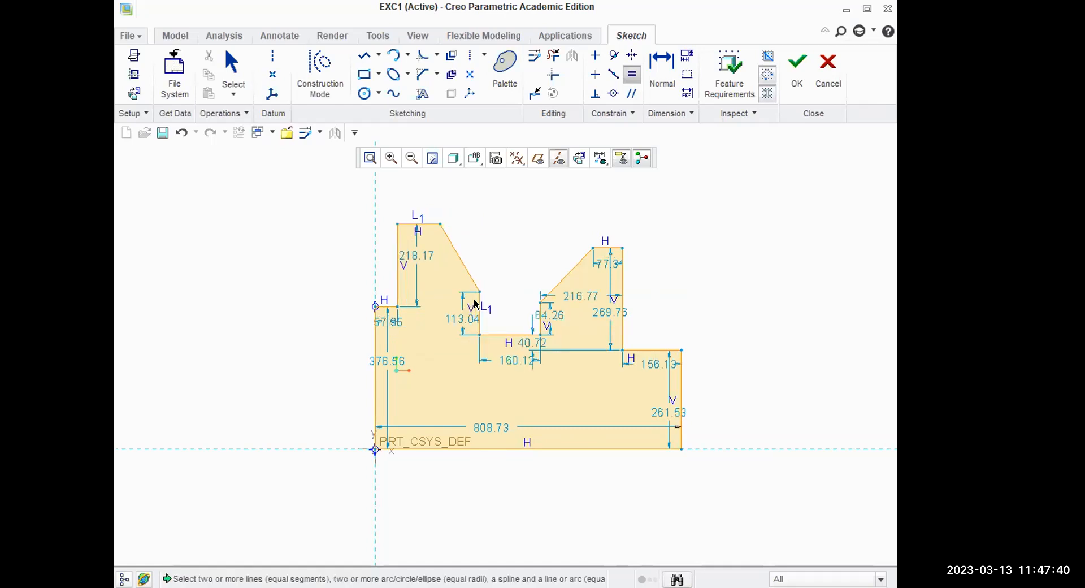
click(502, 337)
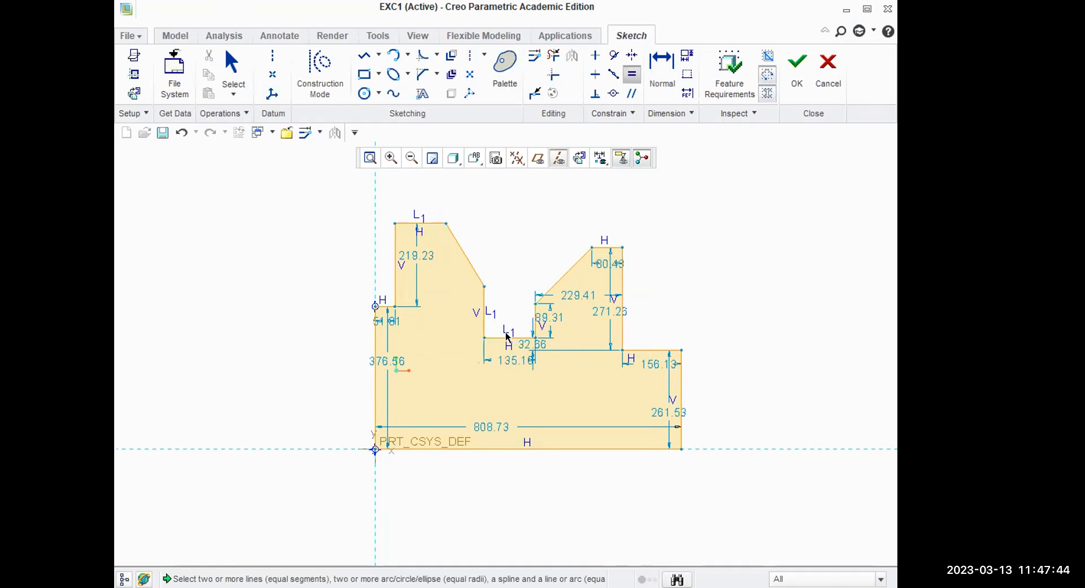
click(535, 317)
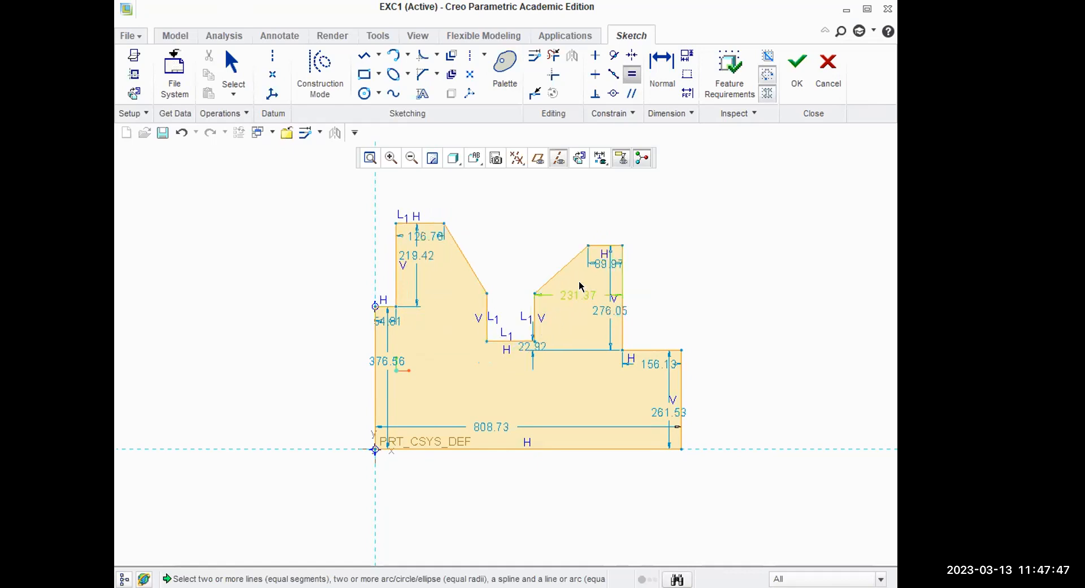
click(601, 246)
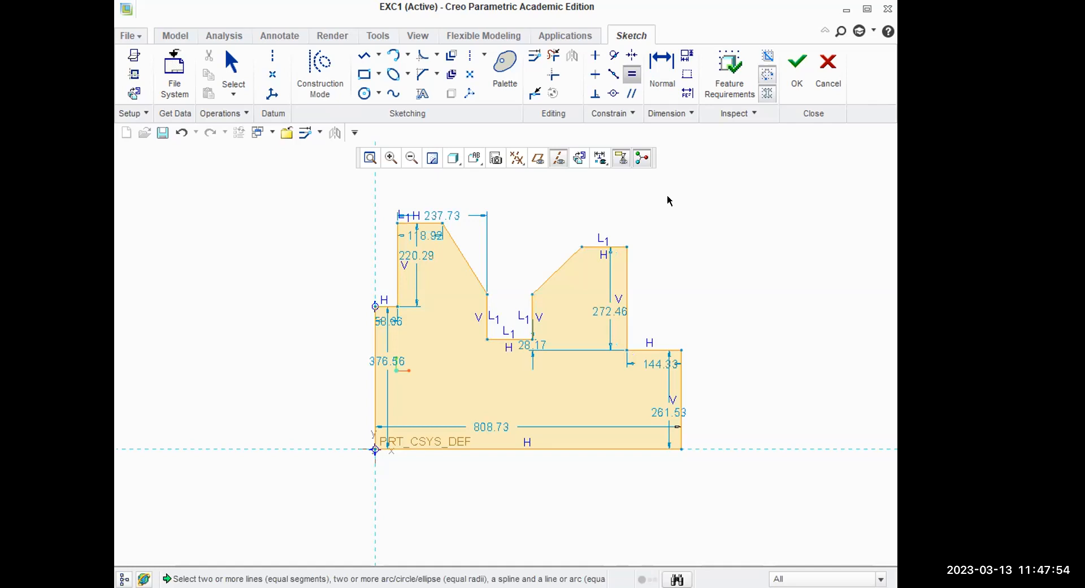
Constrain the two outer ledges to equal length and the base's left and right outer edges to equal length
click(386, 305)
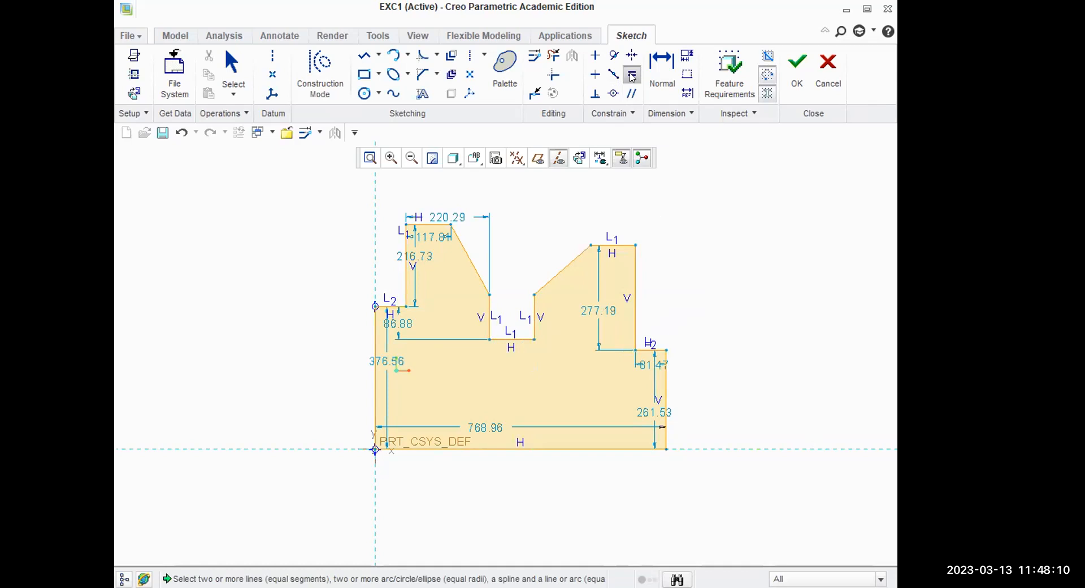
click(666, 403)
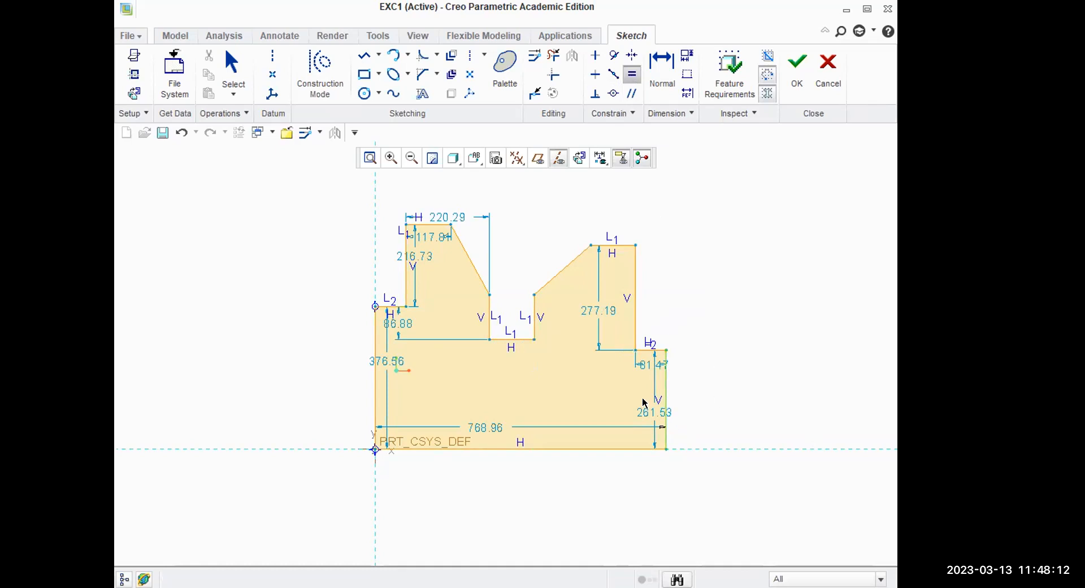
click(374, 391)
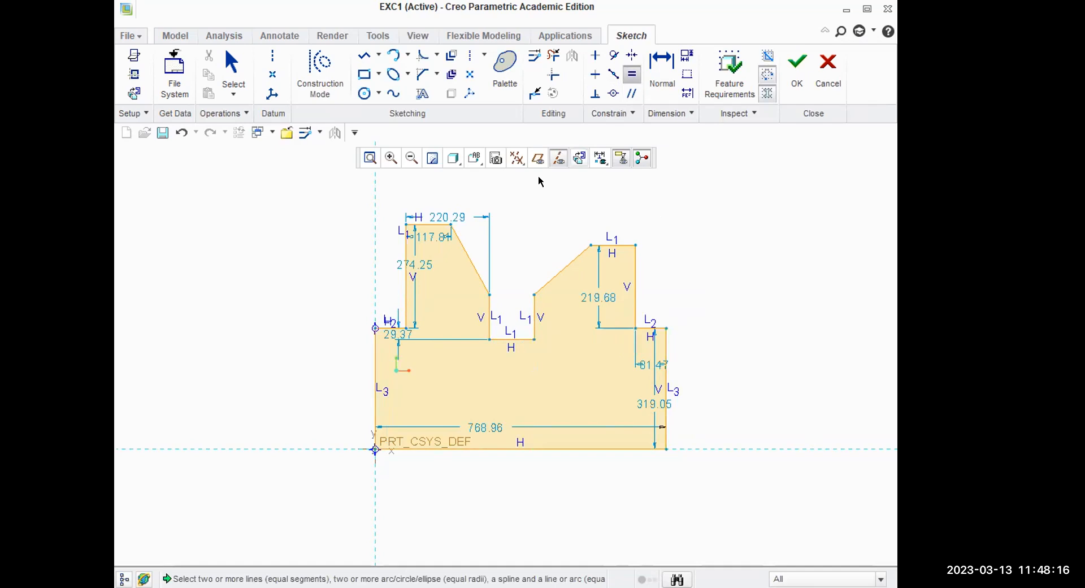
Constrain the two sloped tower edges to equal length and both towers' outer vertical sides to equal length
click(463, 251)
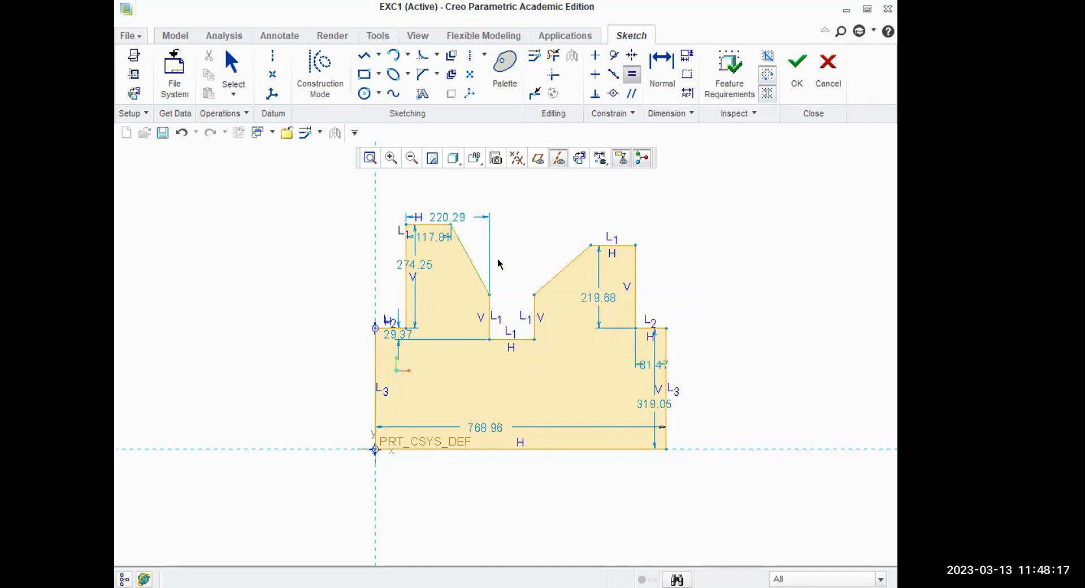
click(565, 267)
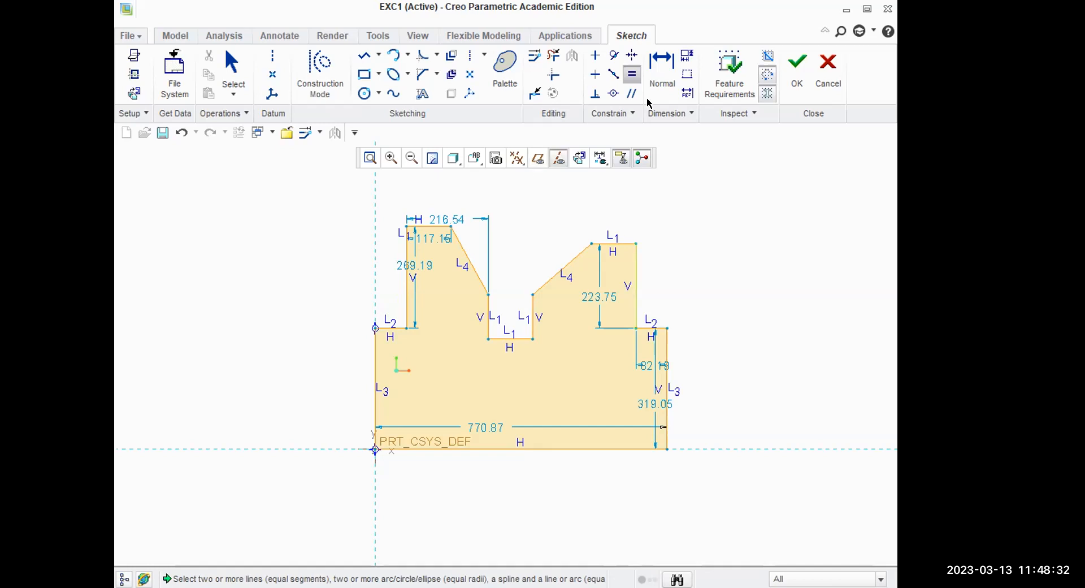
click(408, 287)
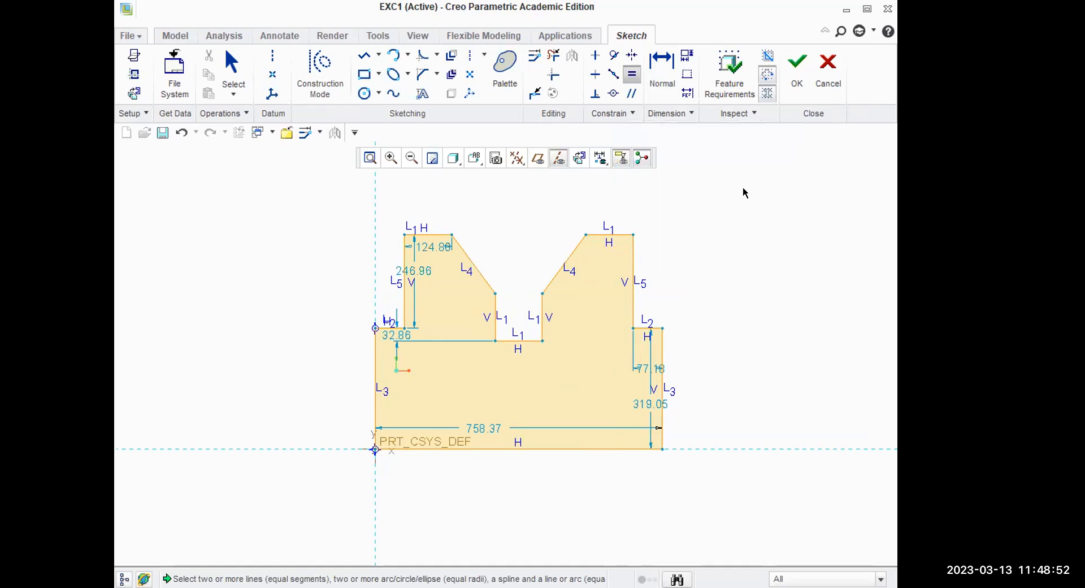
middle_click(745, 192)
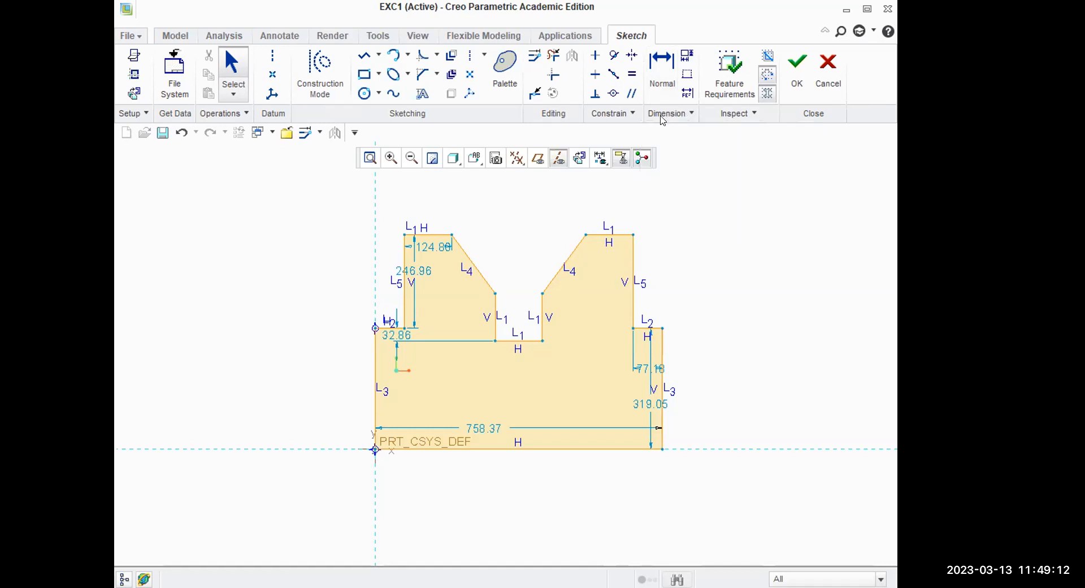
Dimension the base line's width below the profile and the overall height from the base to the right tower's top
click(663, 69)
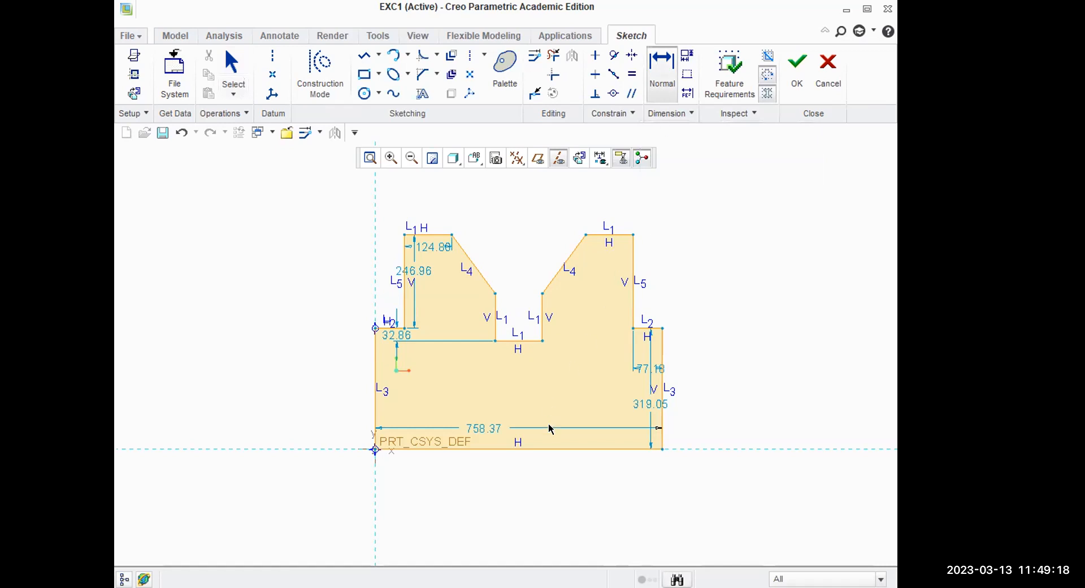
click(544, 450)
middle_click(527, 495)
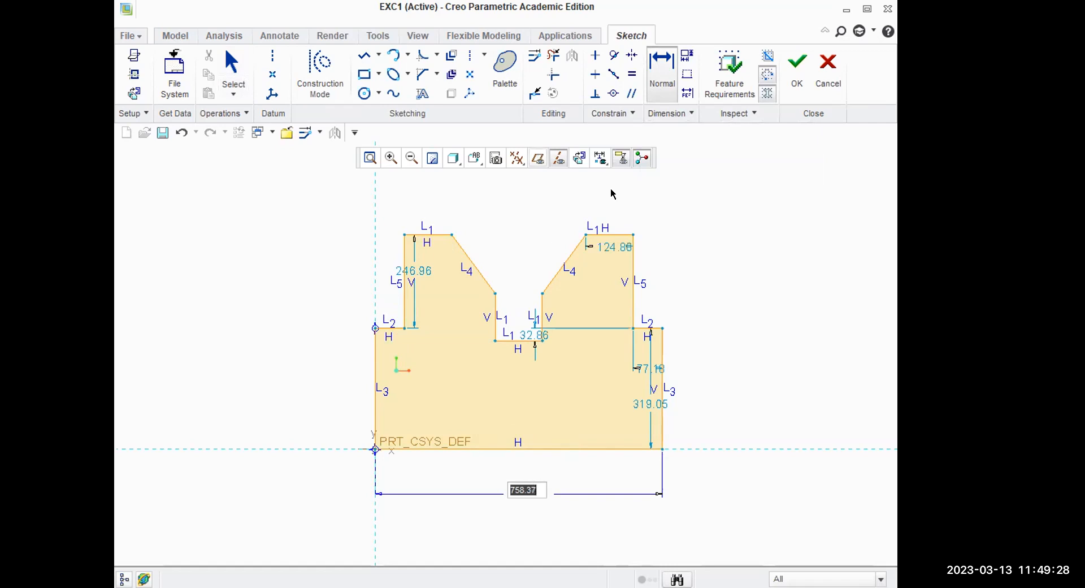
click(618, 234)
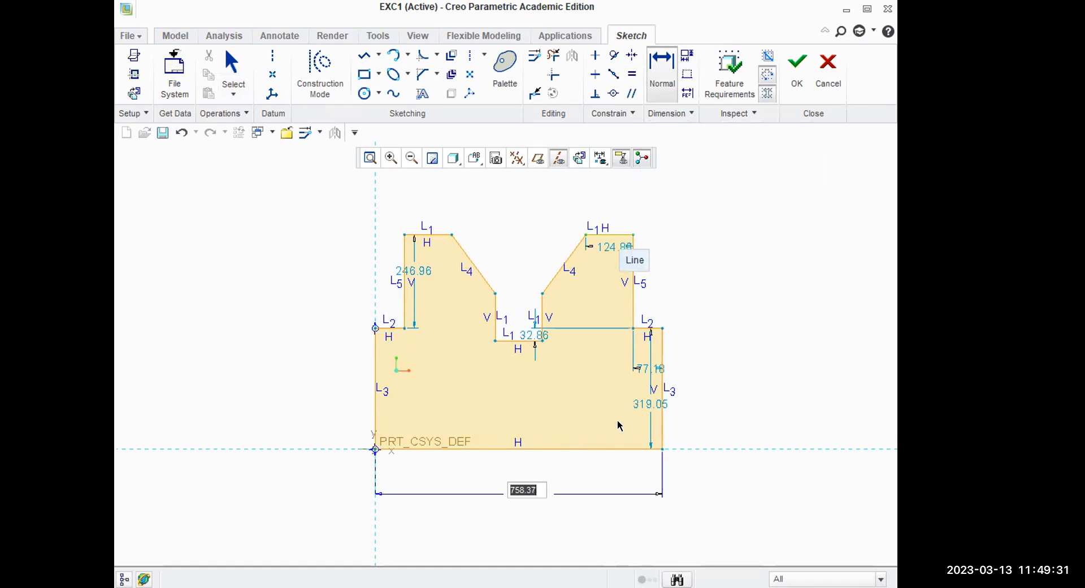
ctrl+click(617, 449)
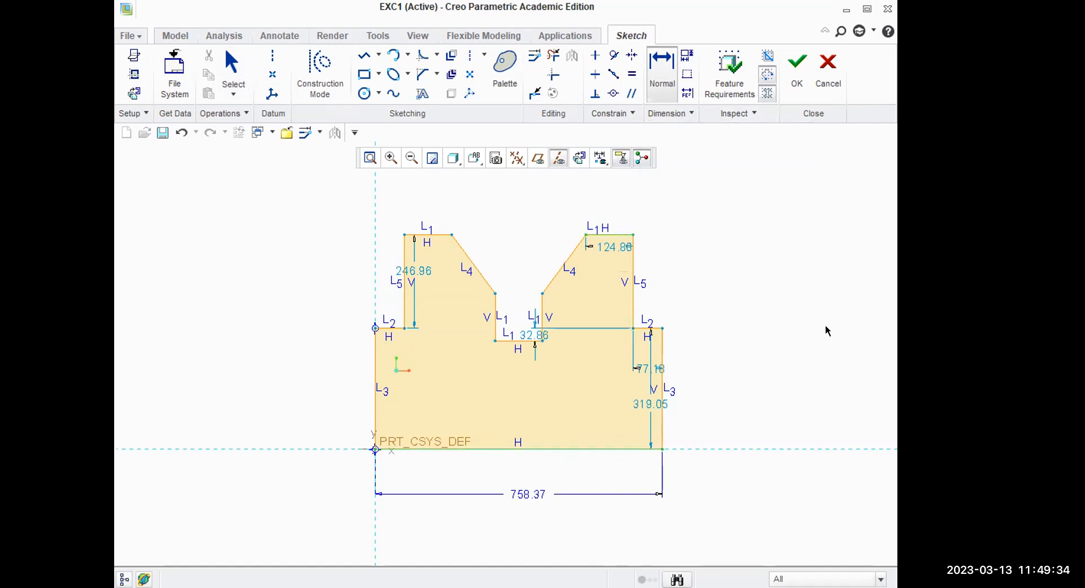
middle_click(812, 341)
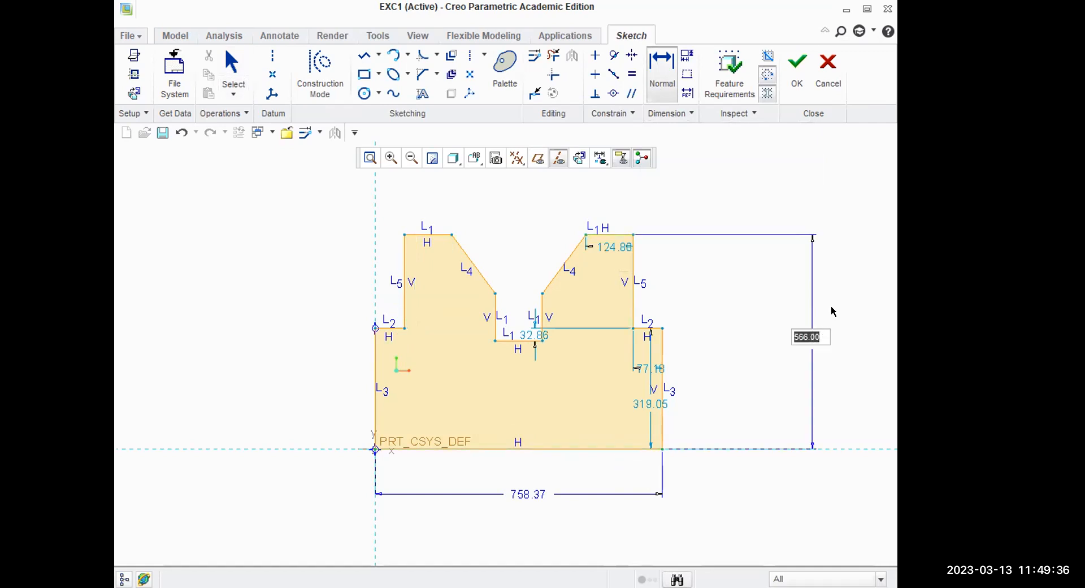
key(Return)
middle_click(791, 178)
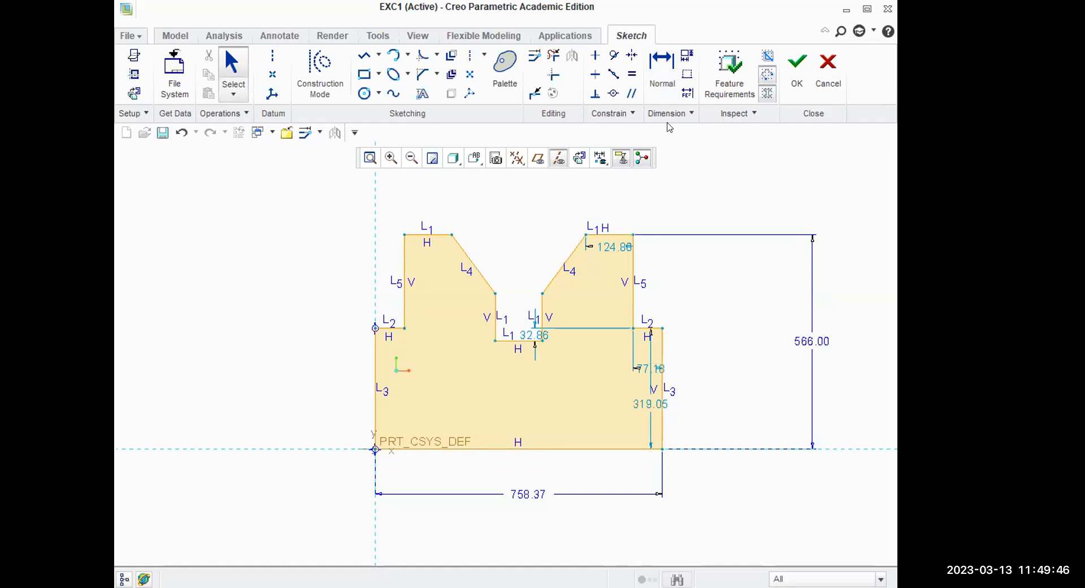
Align the notch bottom with the right ledge's inner corner using a coincident constraint
click(613, 93)
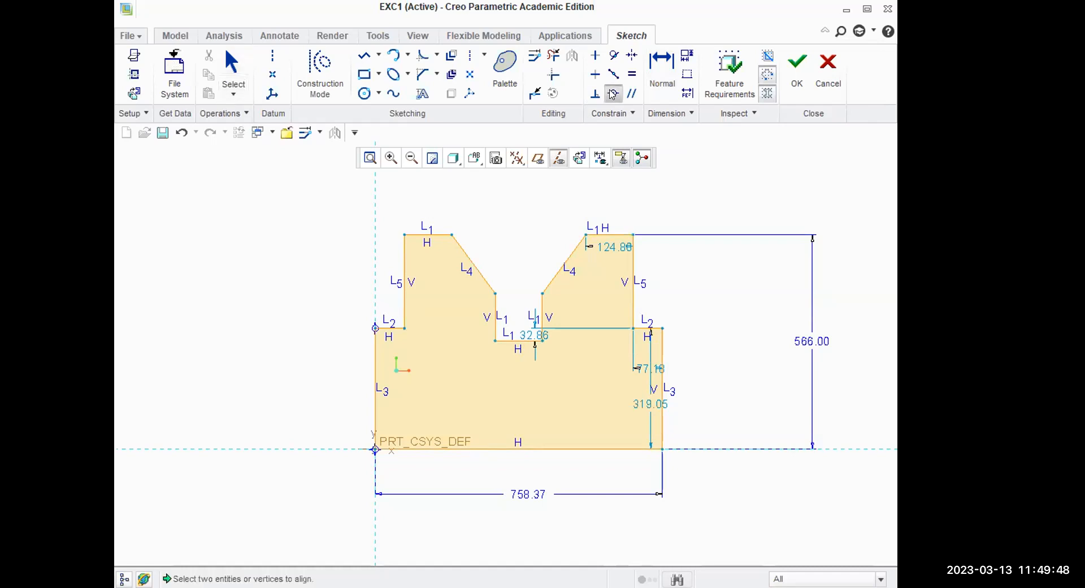
click(531, 338)
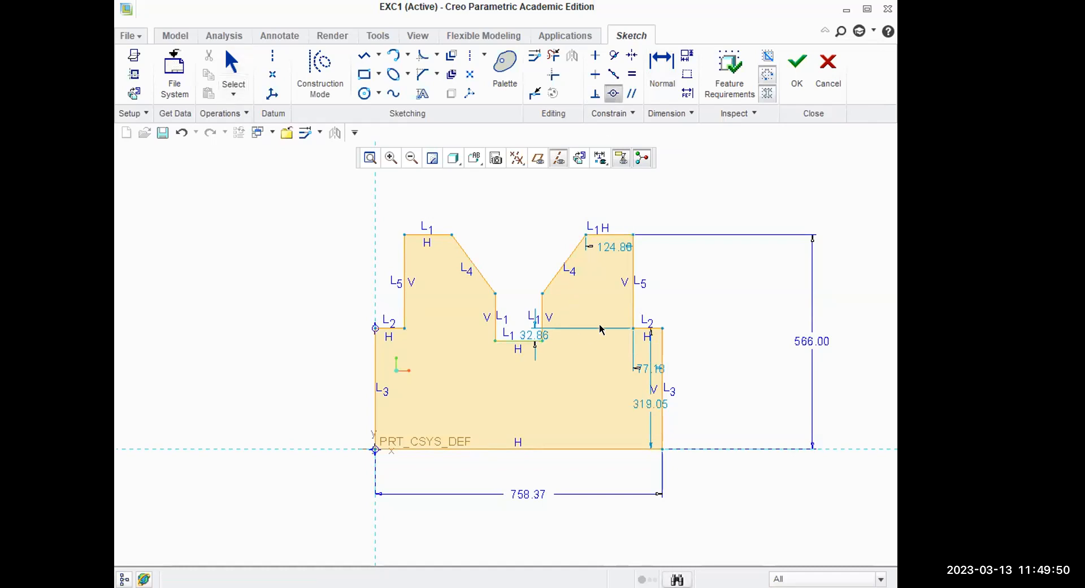
click(636, 325)
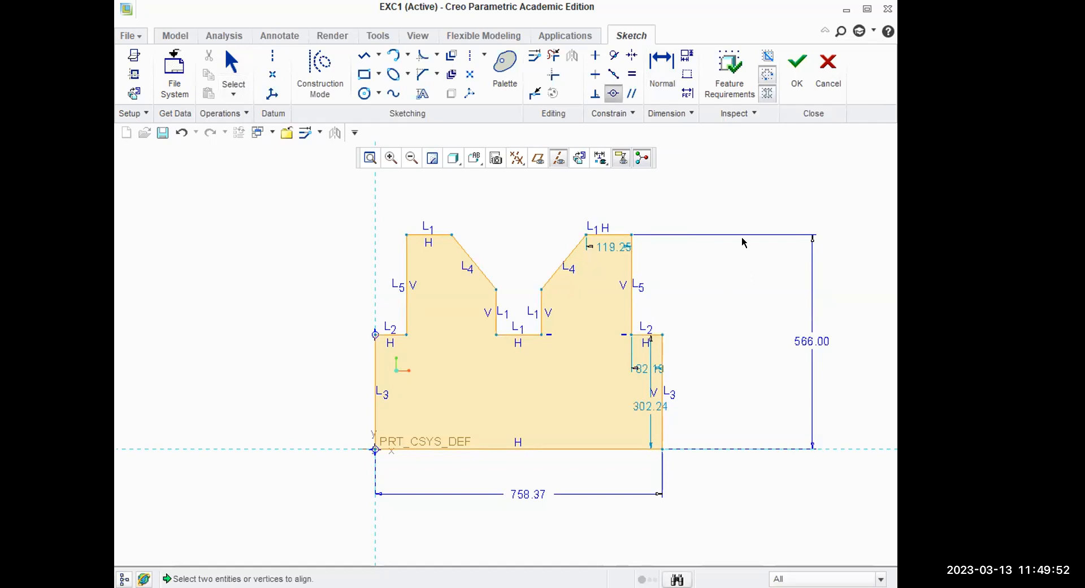
middle_click(732, 189)
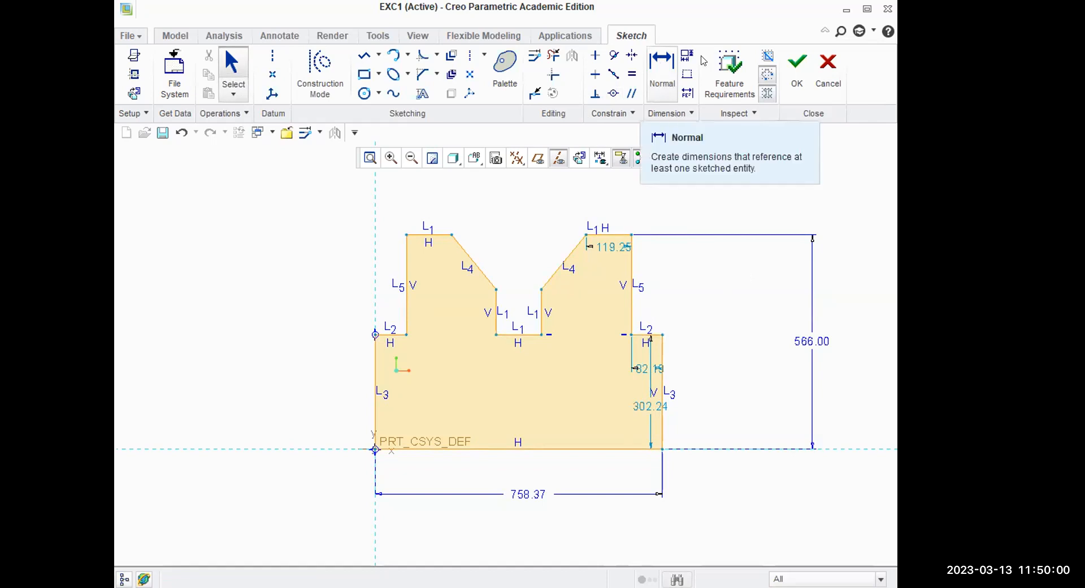
Dimension the right tower's top width, the base's right outer edge and the right ledge's length, keeping their current values
click(657, 90)
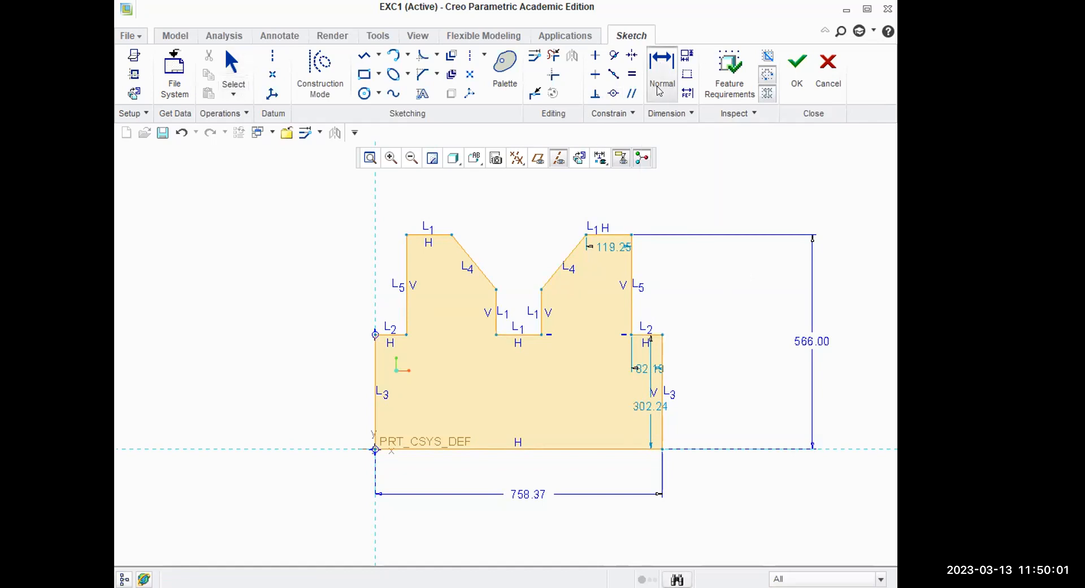
click(609, 234)
middle_click(601, 179)
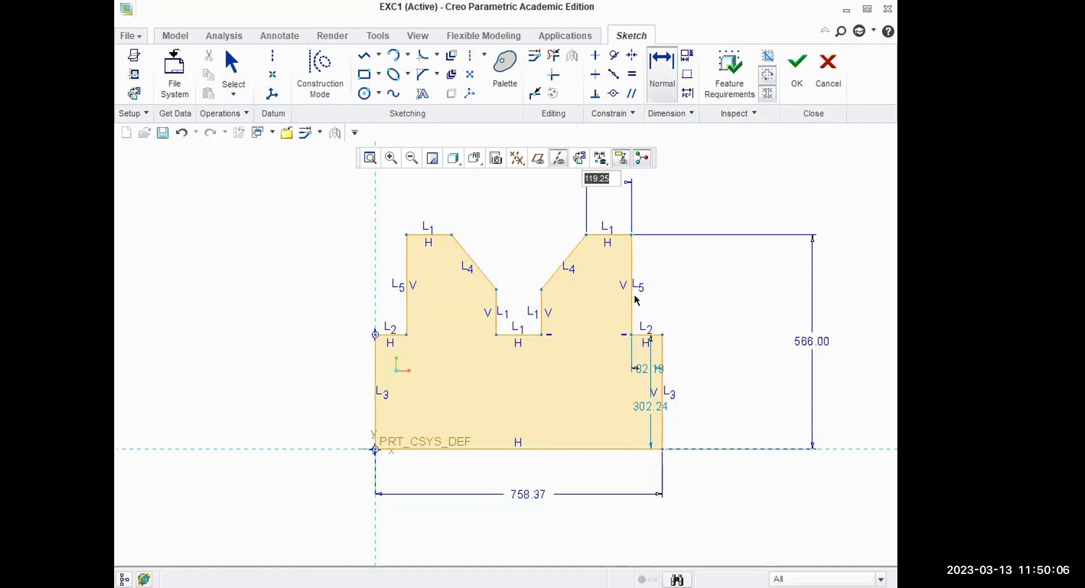
click(664, 389)
middle_click(735, 390)
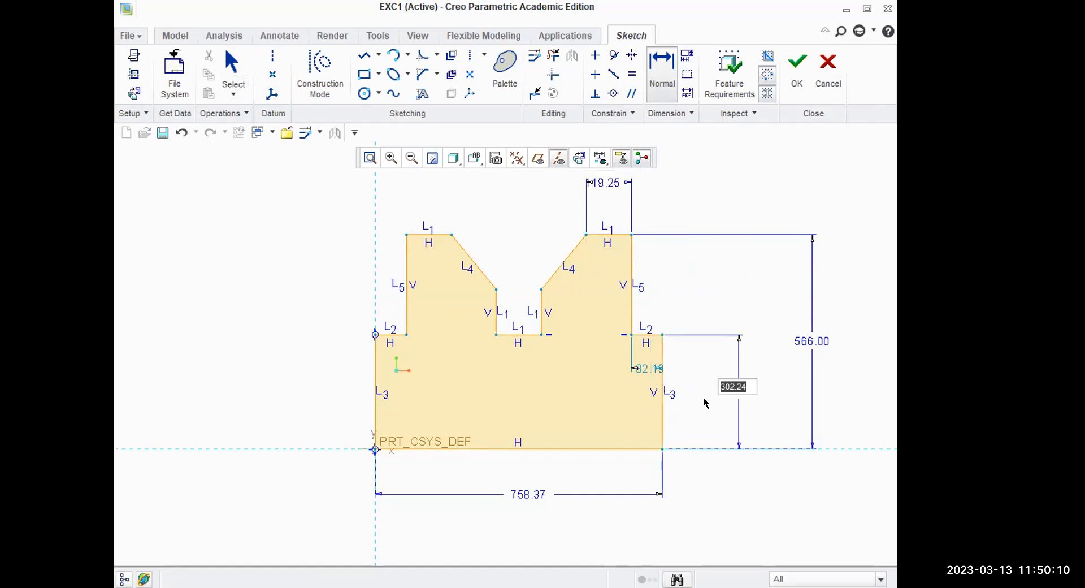
click(652, 334)
middle_click(643, 300)
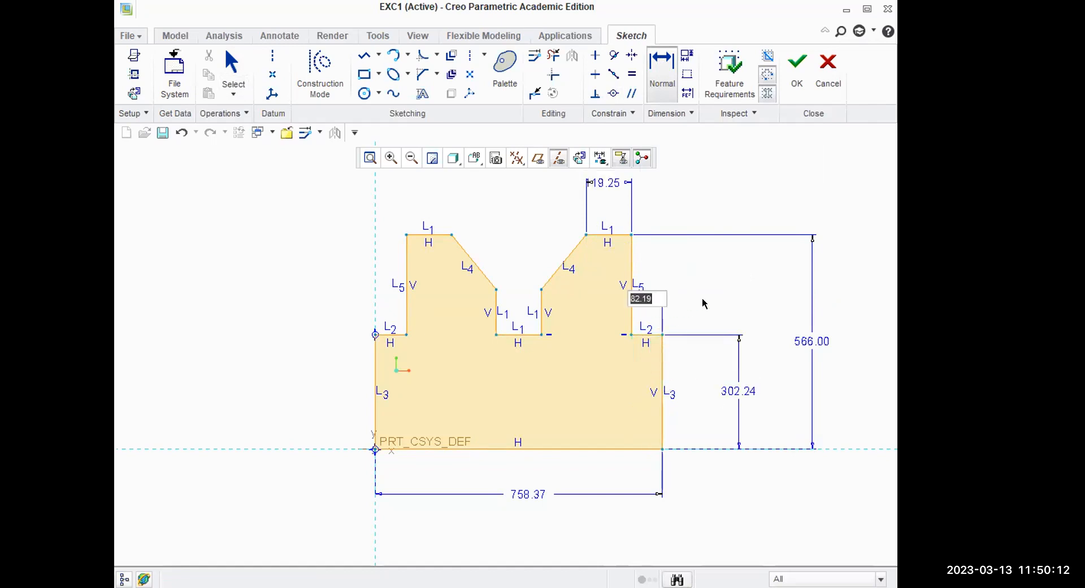
click(717, 290)
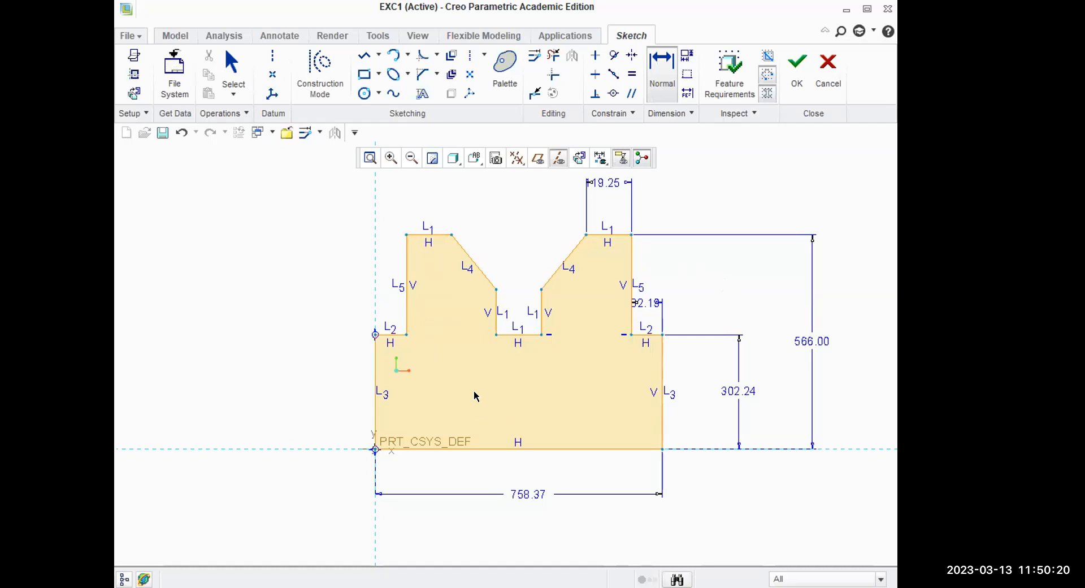
scroll(461, 372, down, 2)
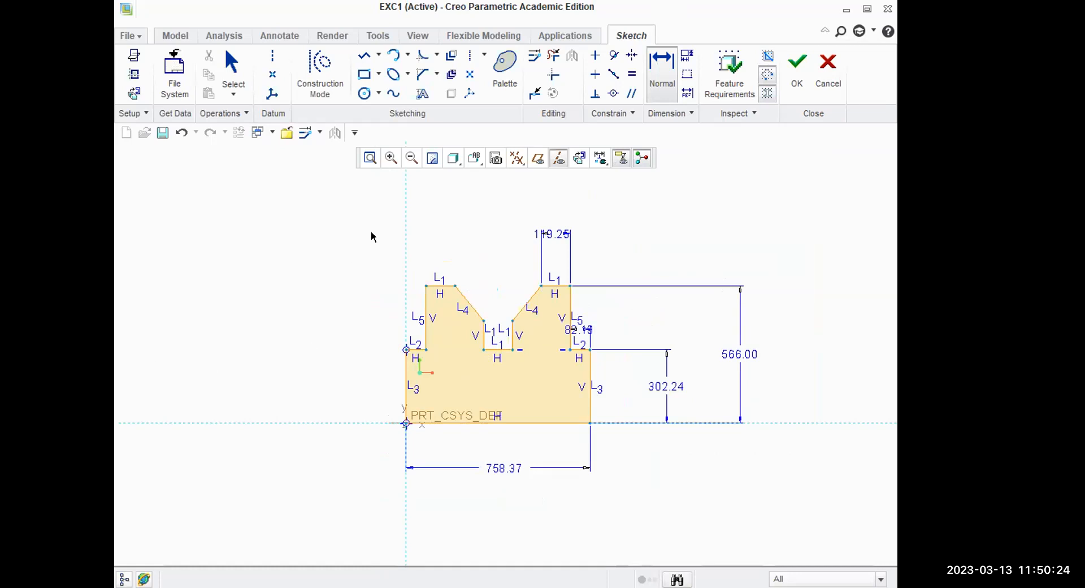
key(Escape)
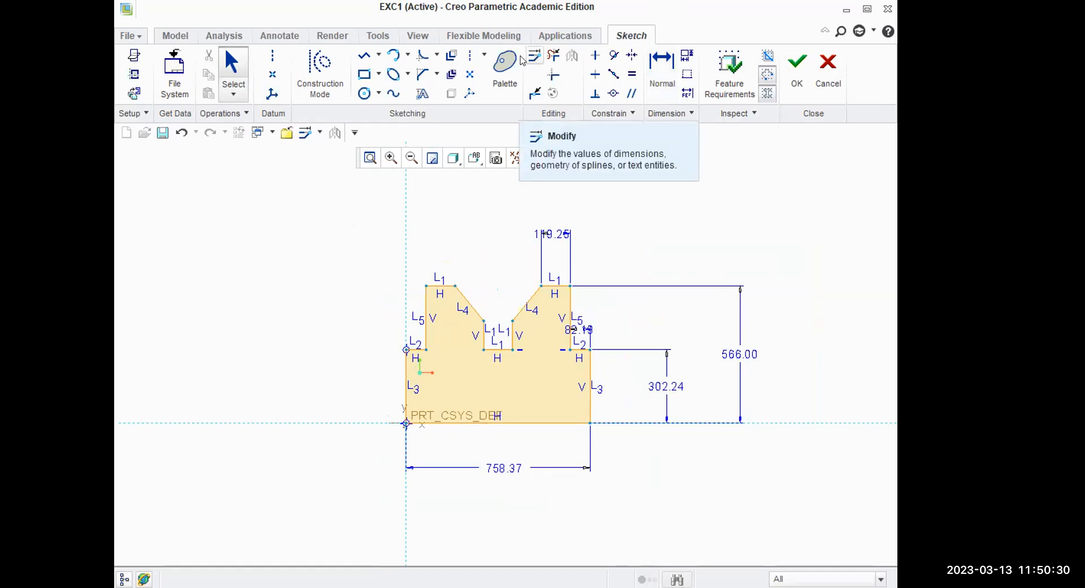
Select the whole sketch with its dimensions and start modifying them together with automatic regeneration turned off
mouse_move(277, 200)
mouse_down()
mouse_move(506, 390)
mouse_move(723, 485)
mouse_move(831, 513)
mouse_move(814, 508)
mouse_up()
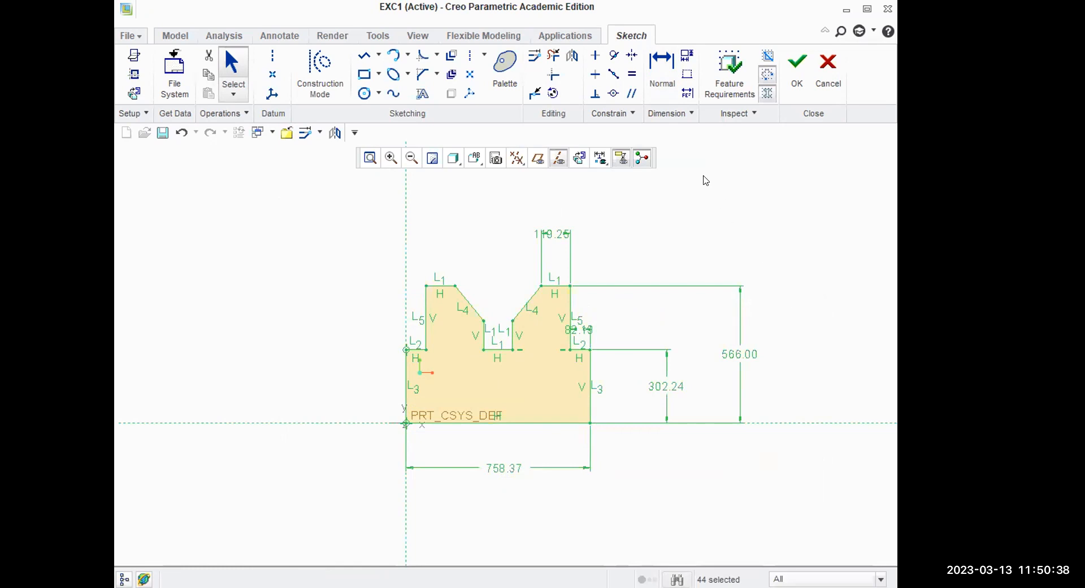
click(534, 56)
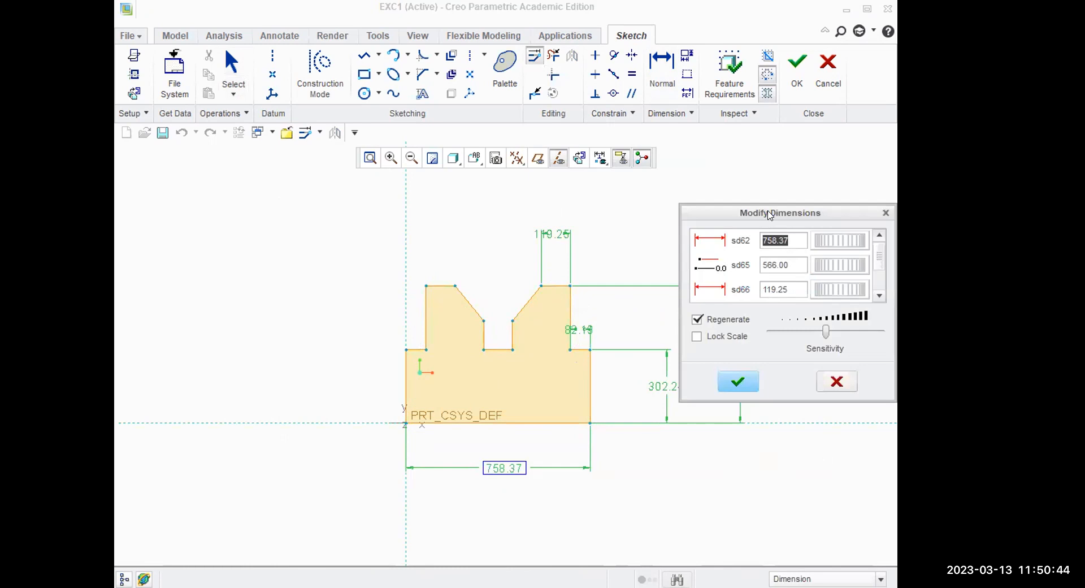
drag(769, 213, 265, 123)
click(231, 228)
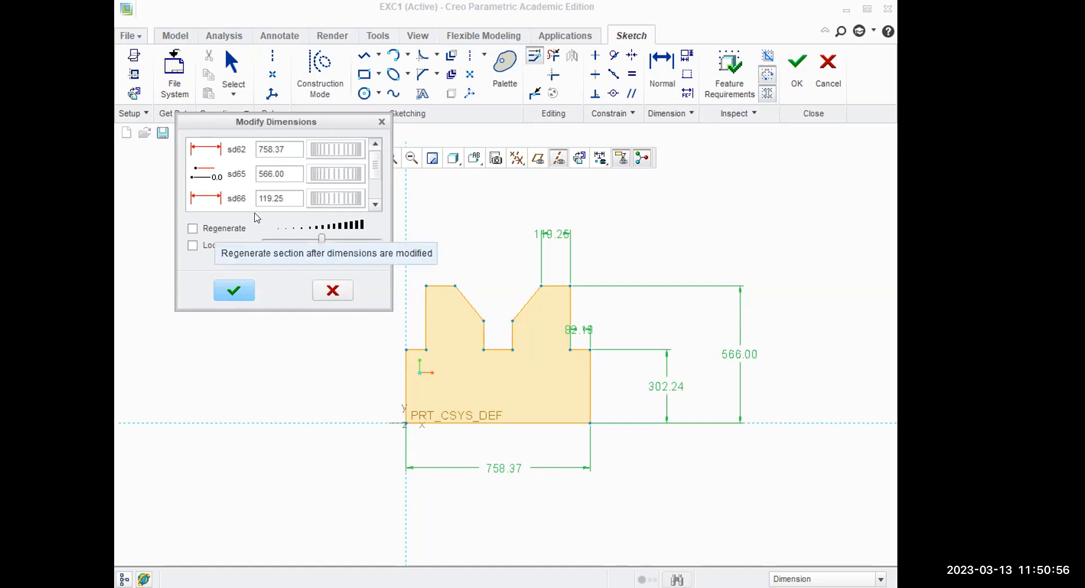
Set the base width to 100, the overall height to 55 and the right tower's top width to 10
click(294, 146)
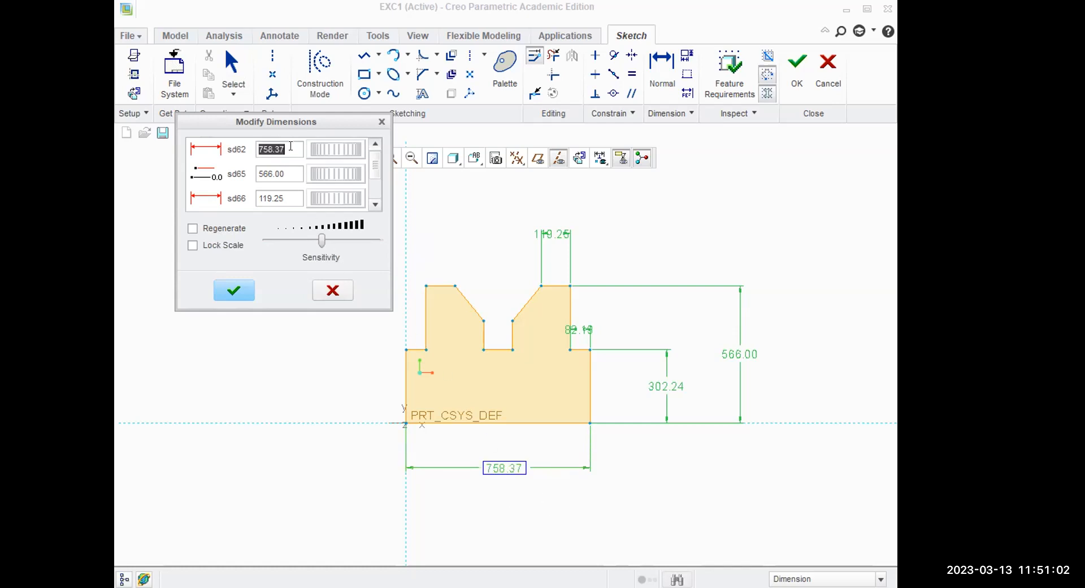
text(100)
click(285, 170)
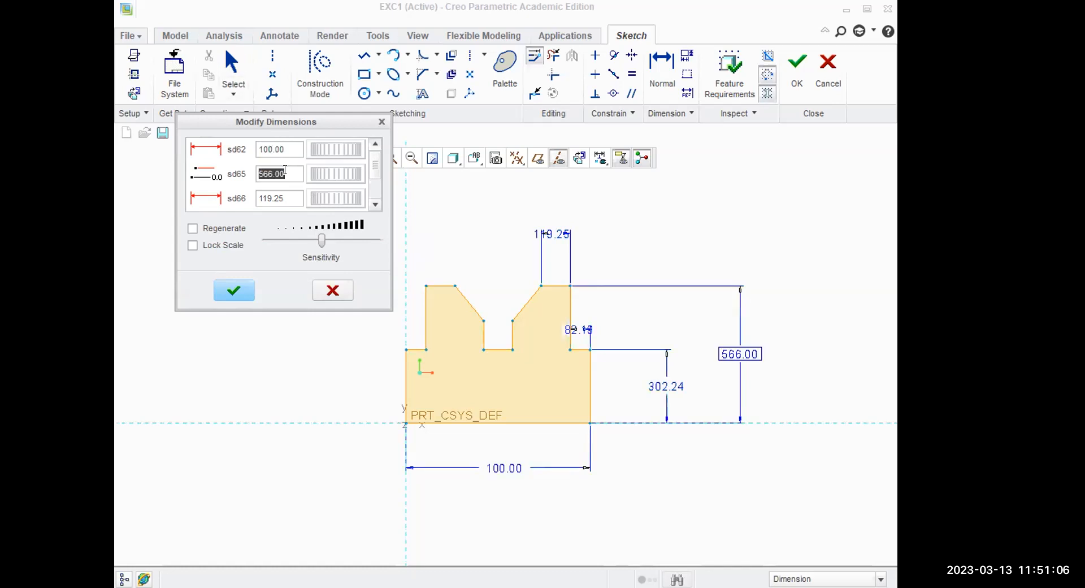
text(55)
click(284, 195)
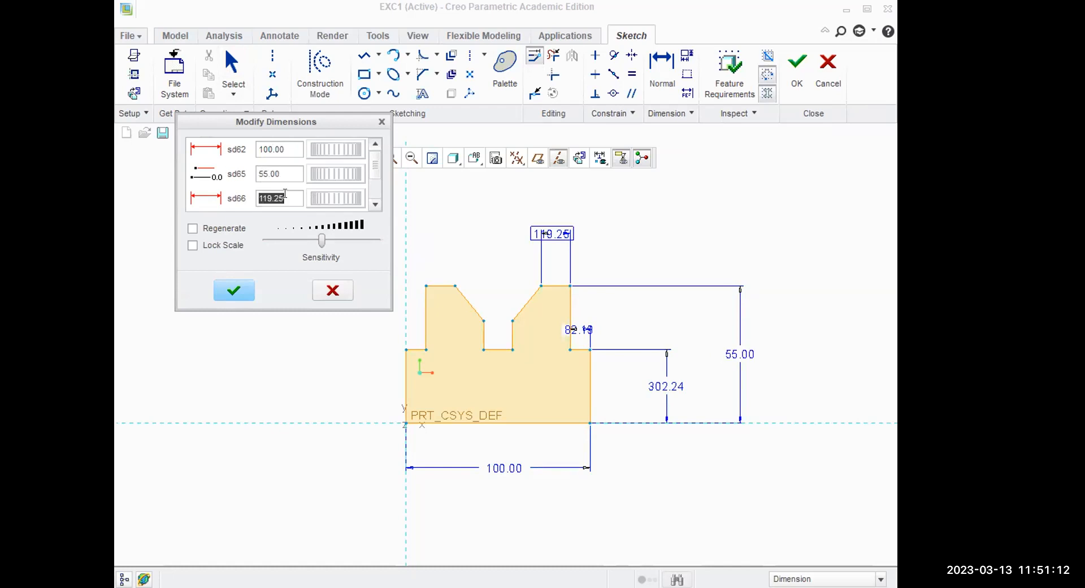
text(10)
Set the right outer edge's height to 30 and the right ledge's length to 25, then regenerate and apply the dimension changes
click(375, 205)
click(291, 193)
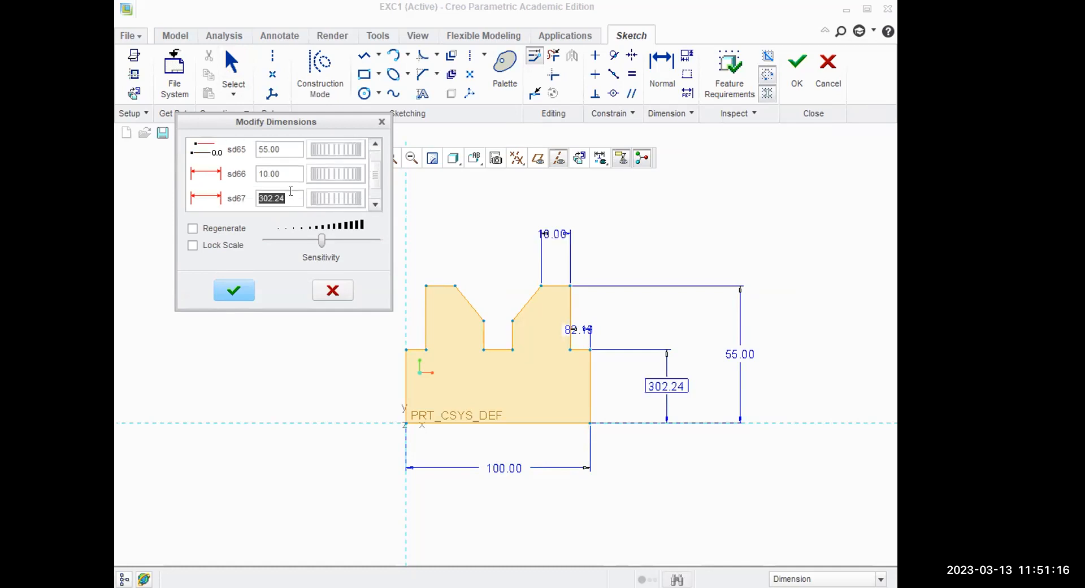
text(30)
click(376, 205)
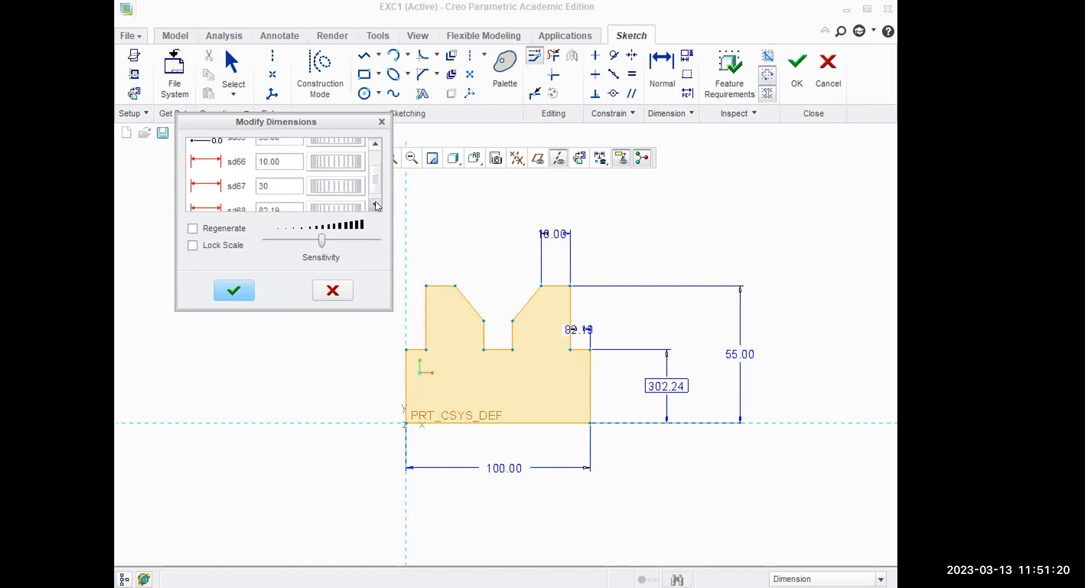
click(281, 197)
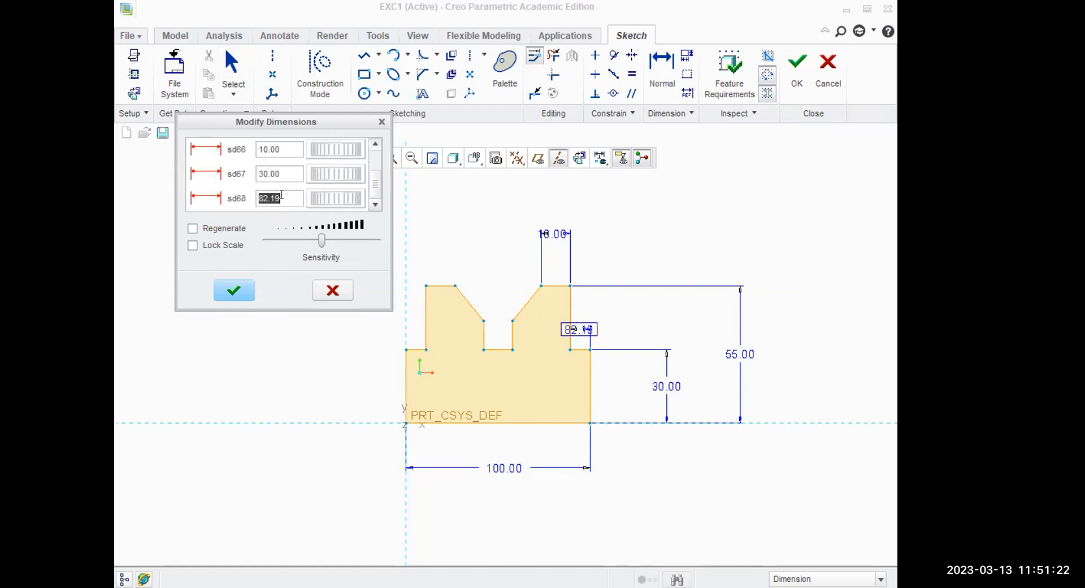
text(25)
click(228, 229)
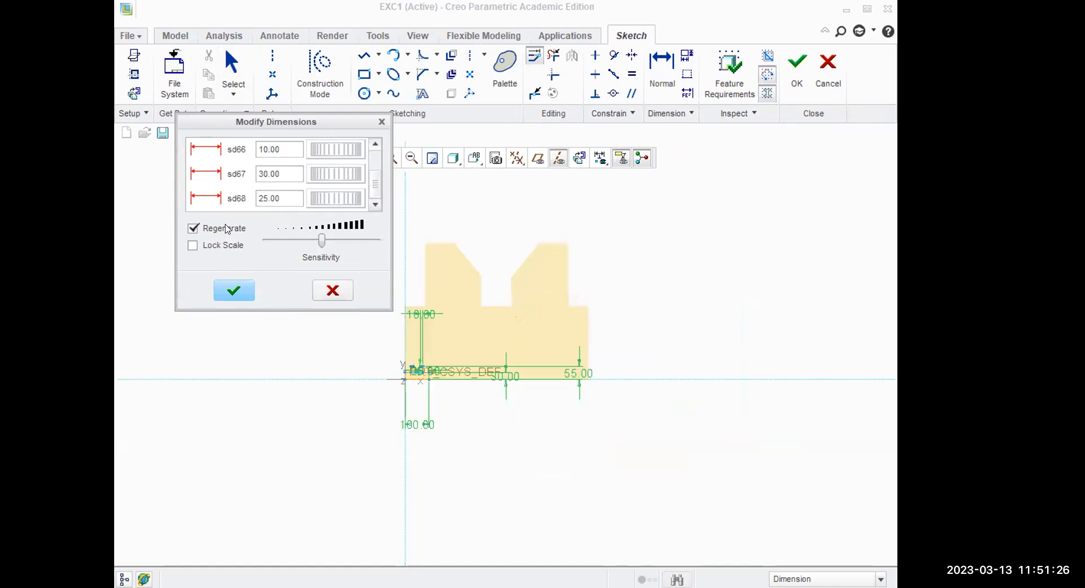
click(233, 292)
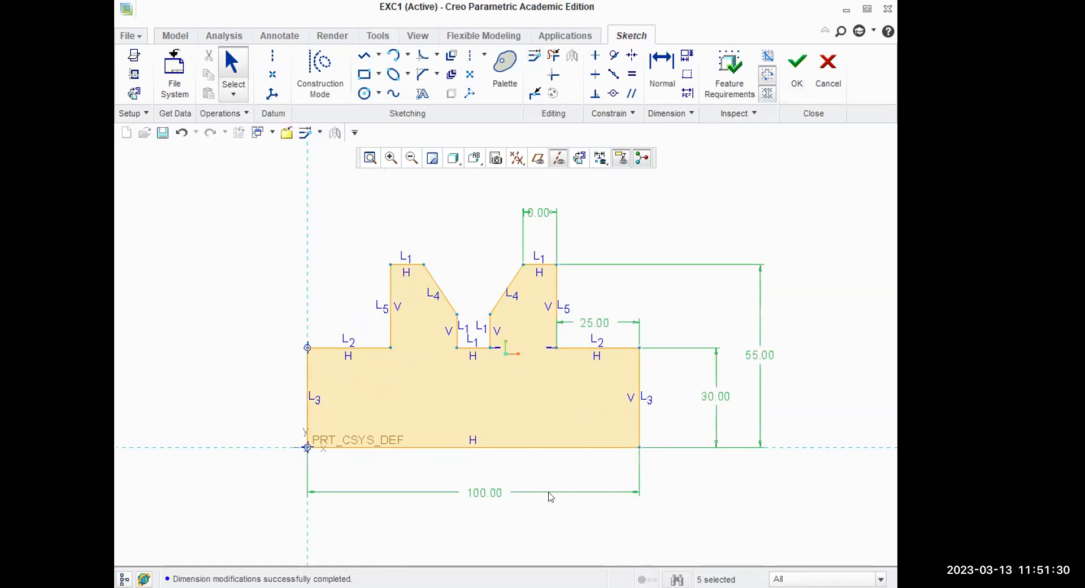
Finish the notched profile sketch and display the part's model tree
click(797, 68)
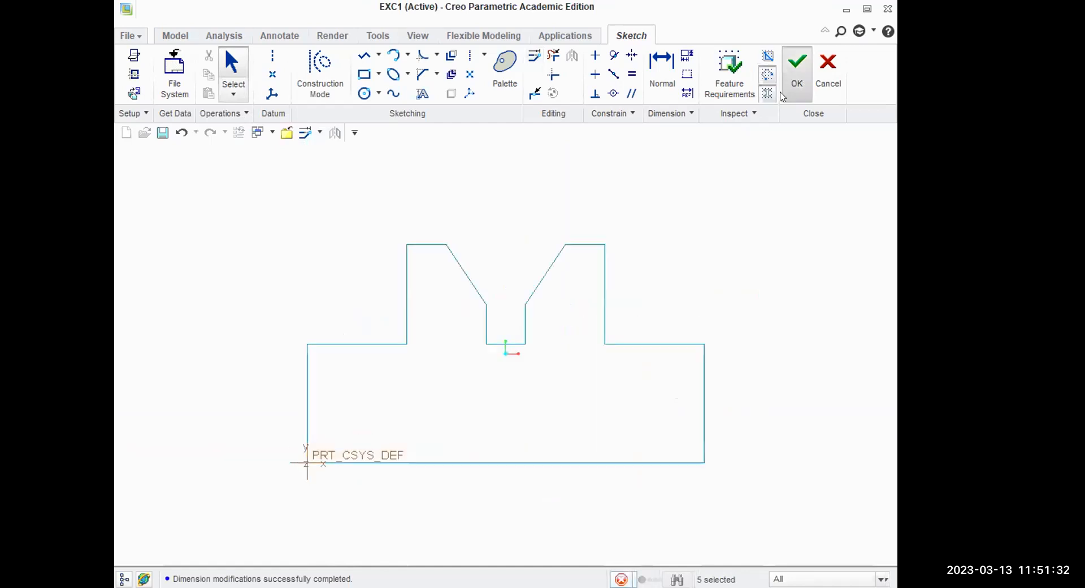
scroll(633, 342, down, 1)
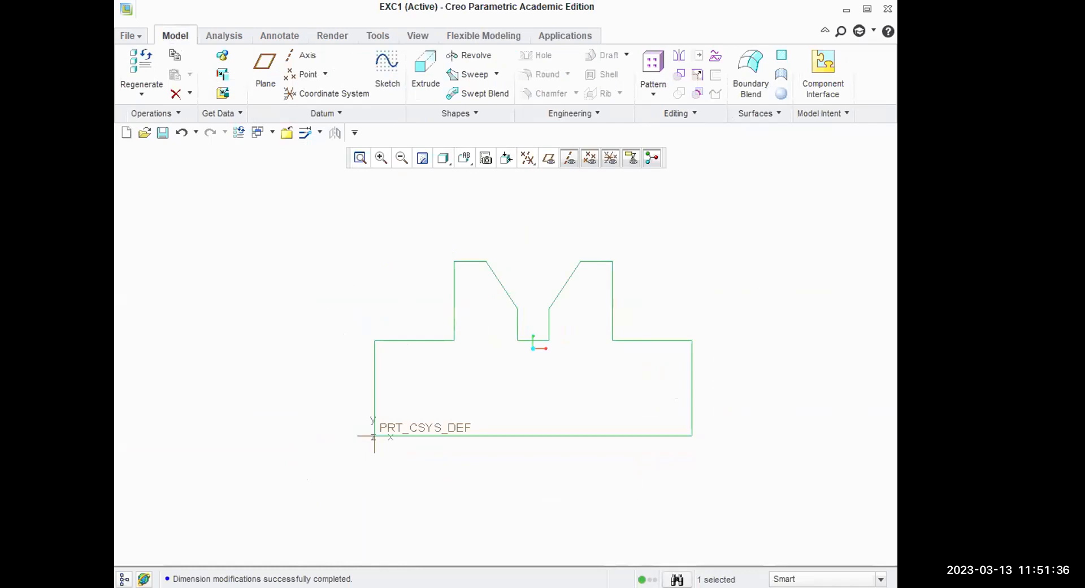
click(124, 579)
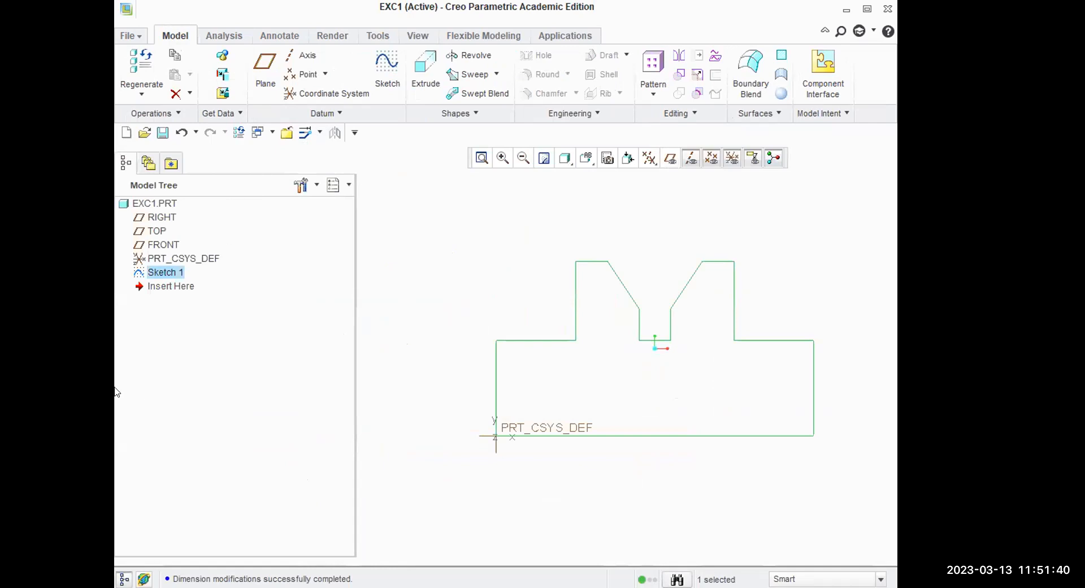
Redefine Sketch 1 by adding cross-hatching with a spacing of 10 in its properties, and finish the sketch
right_click(175, 273)
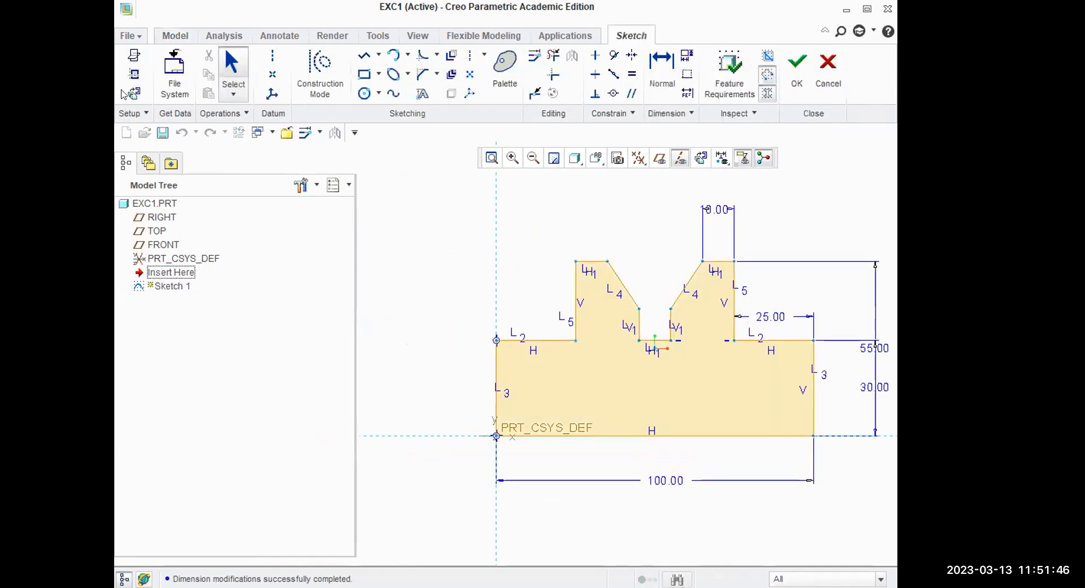
click(134, 56)
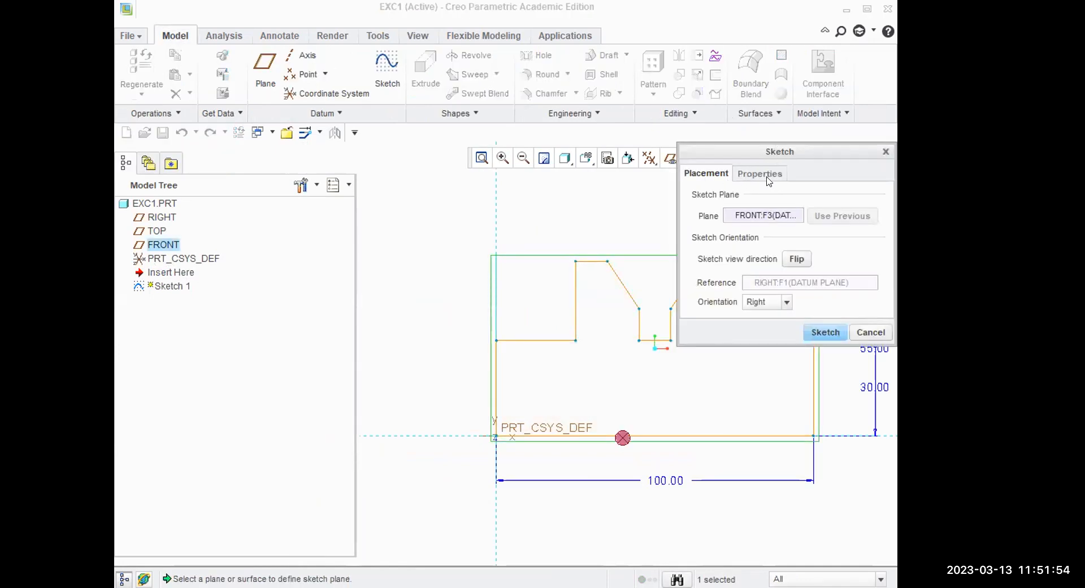
click(769, 175)
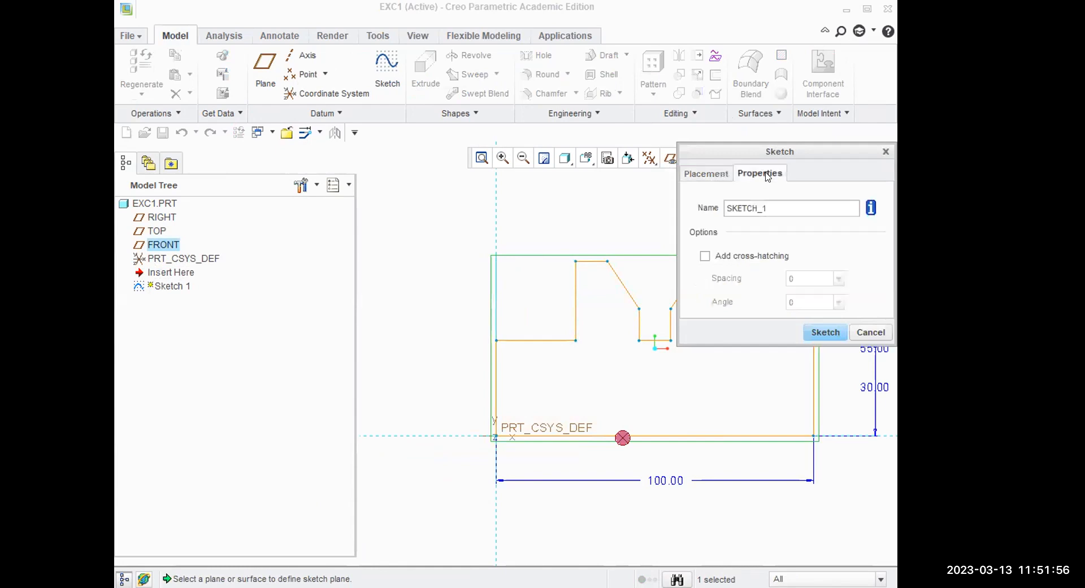
click(706, 257)
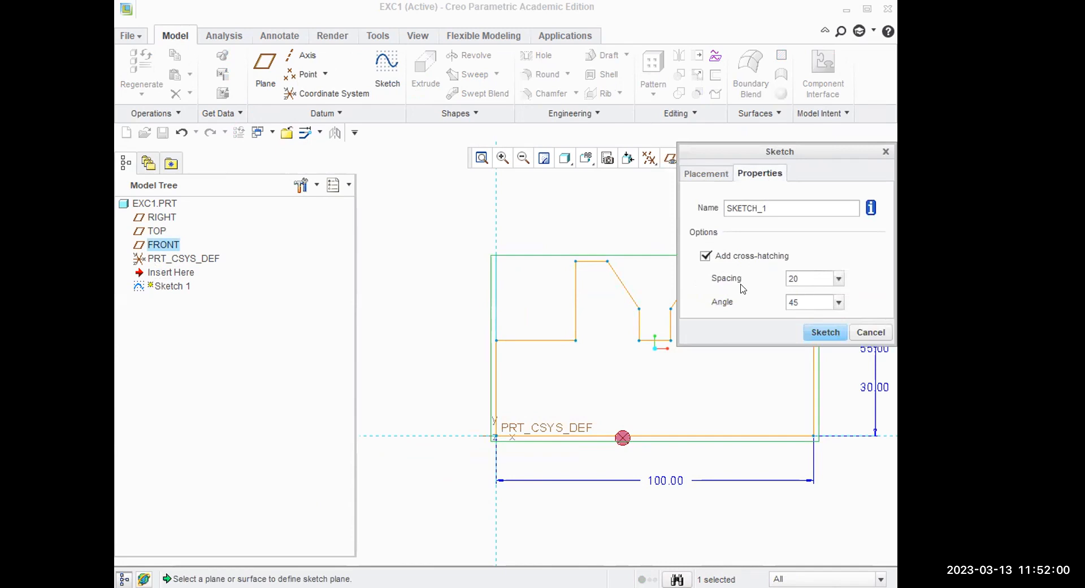
double_click(795, 277)
text(10)
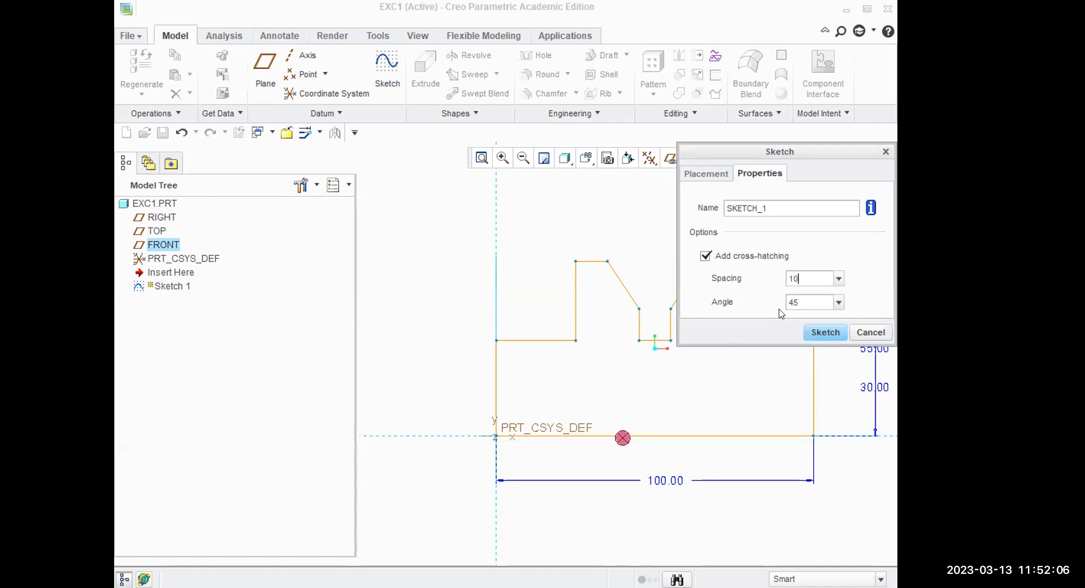
click(828, 334)
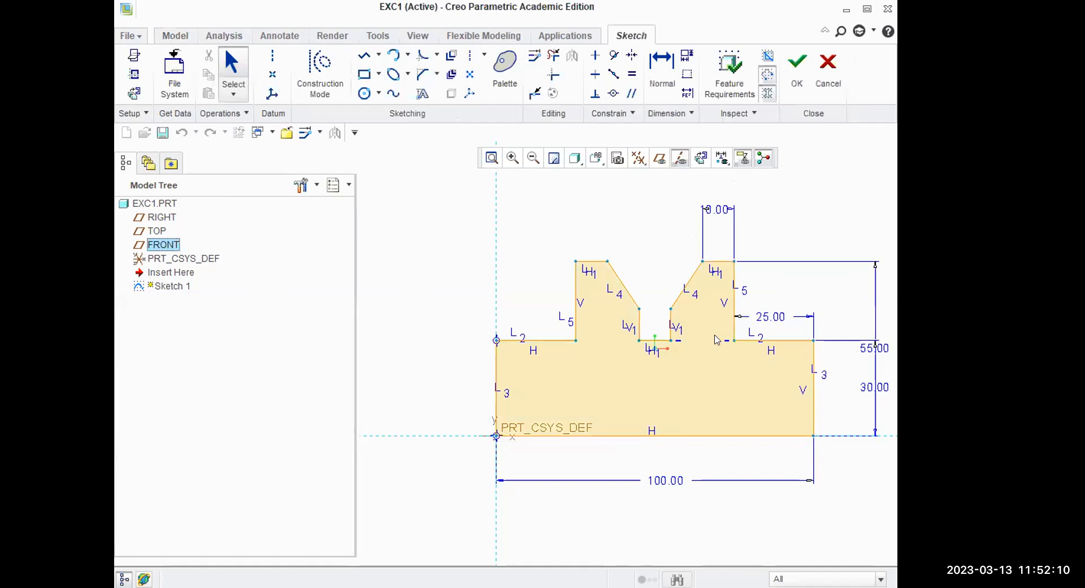
click(797, 71)
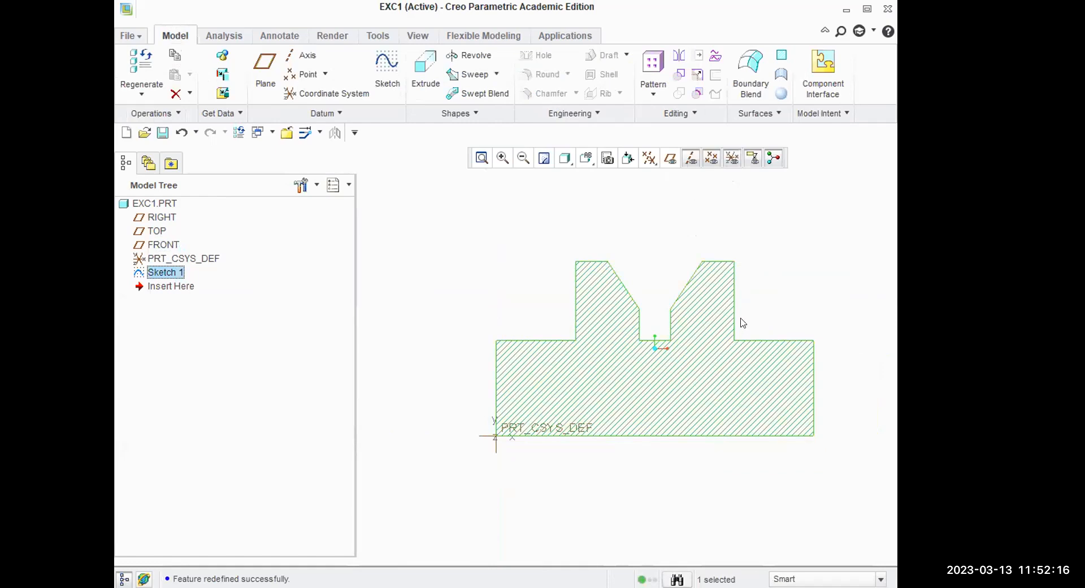
Show all five driving dimensions of Sketch 1 as annotations on the model
click(279, 36)
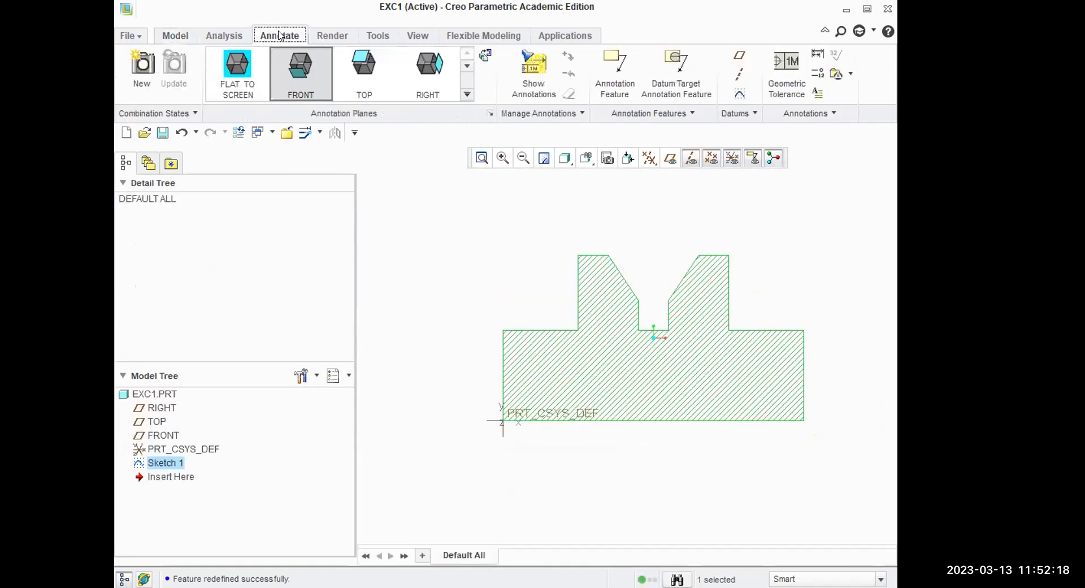
click(547, 71)
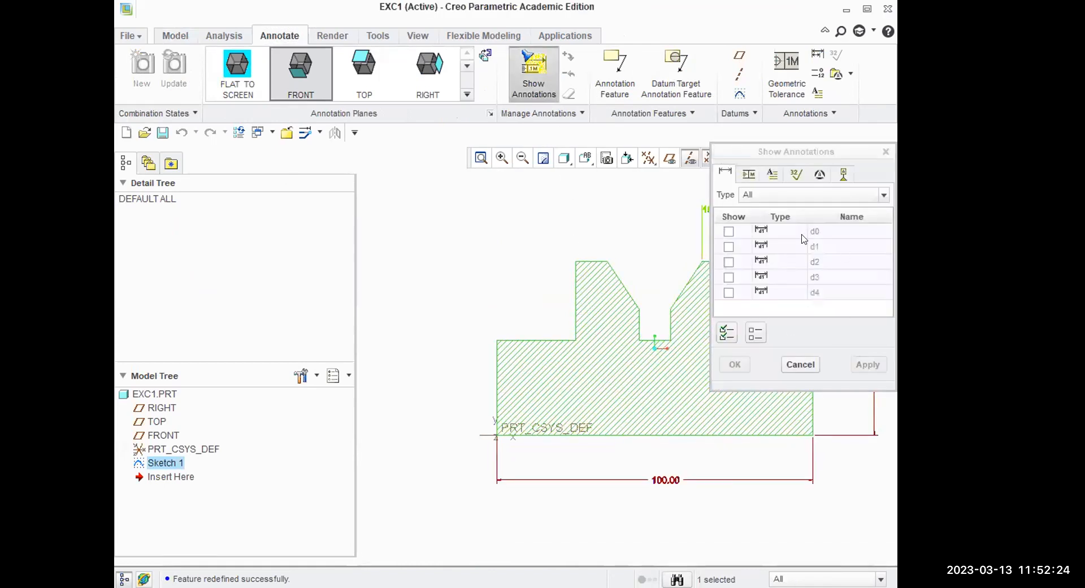
click(728, 333)
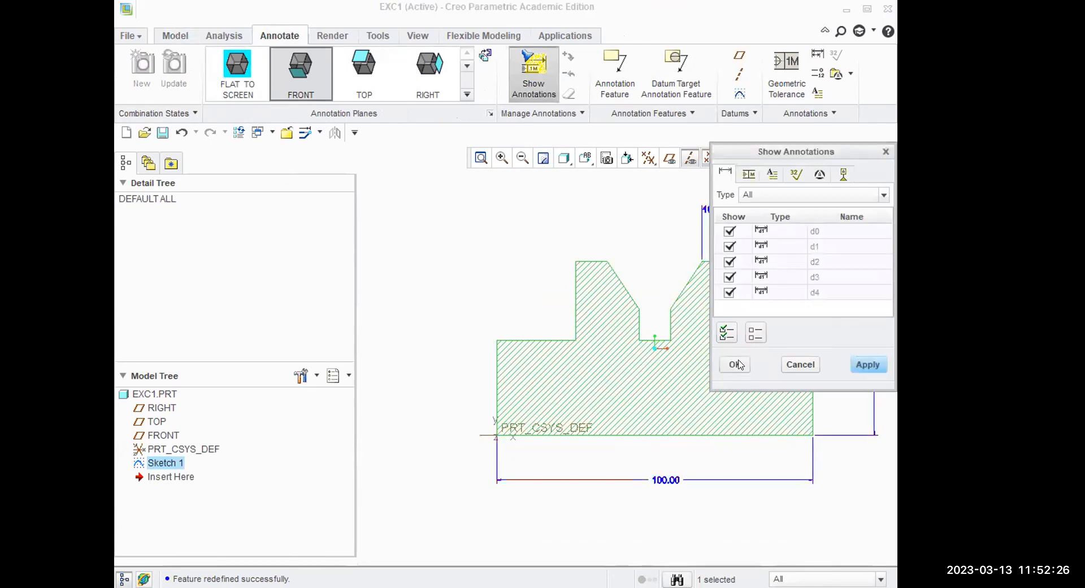
click(736, 365)
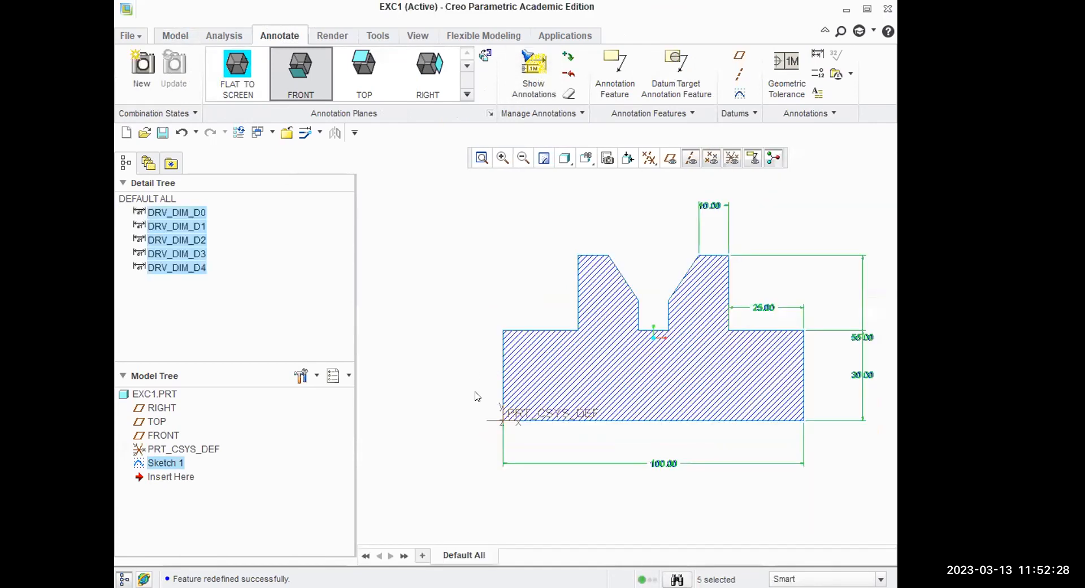
click(465, 263)
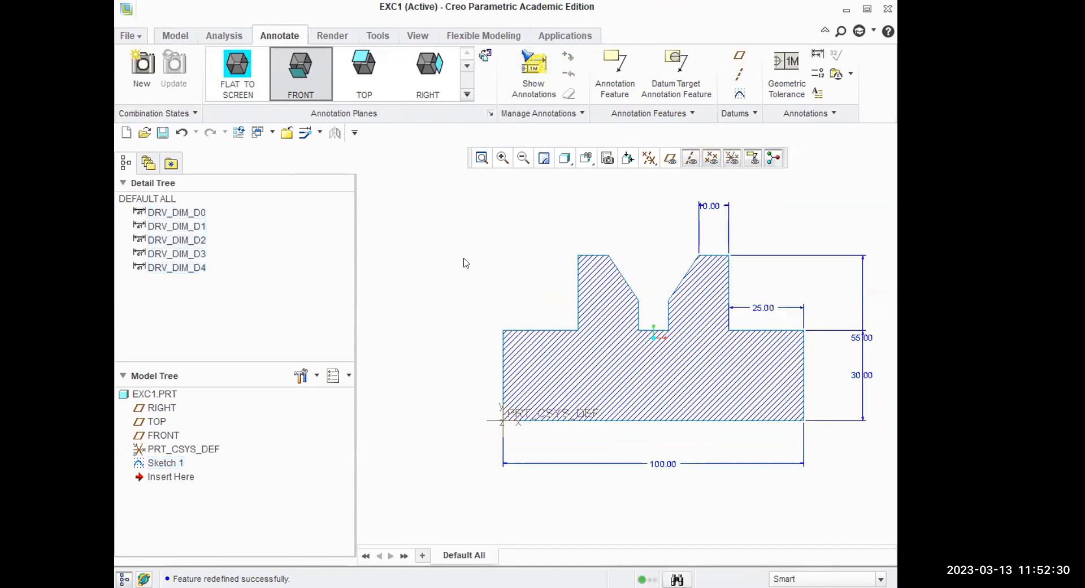
Separate the overlapping height dimensions by moving the 55 dimension outward and the 30 dimension closer to the profile
click(857, 337)
mouse_move(856, 337)
mouse_down()
mouse_move(823, 357)
mouse_move(826, 337)
mouse_move(877, 338)
mouse_up()
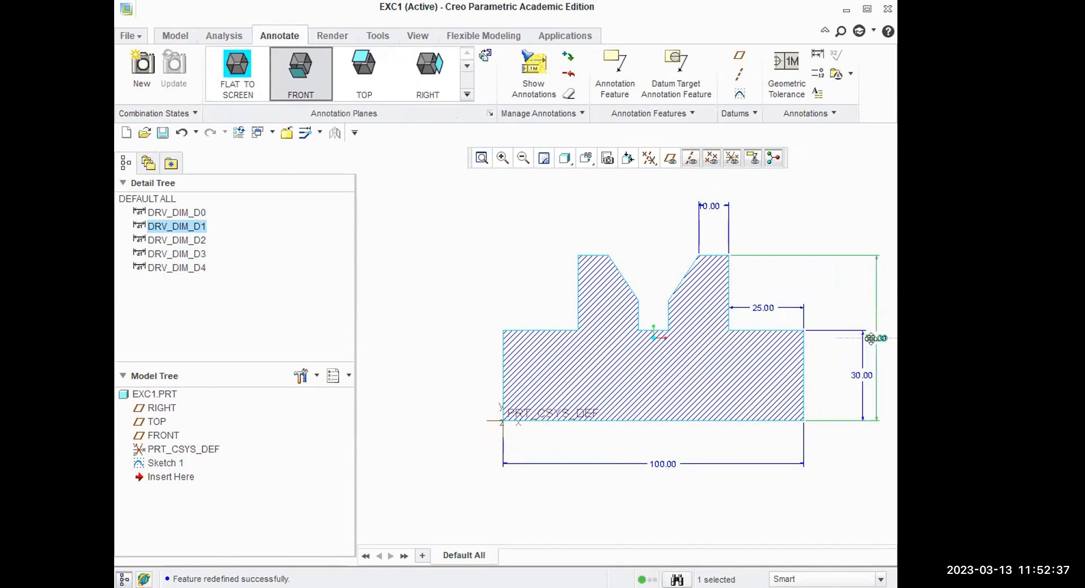
click(862, 374)
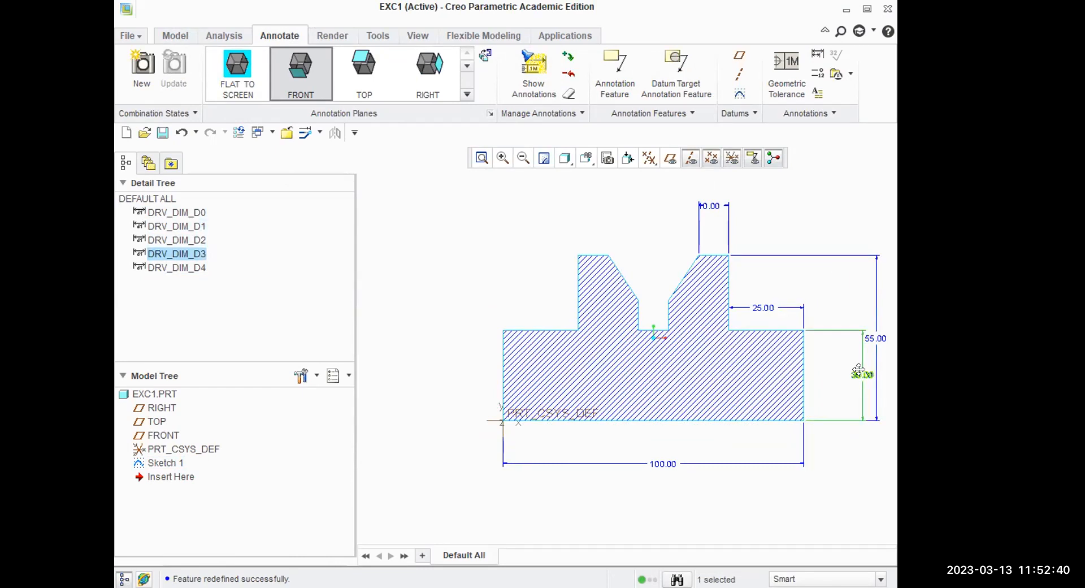
drag(859, 371, 833, 375)
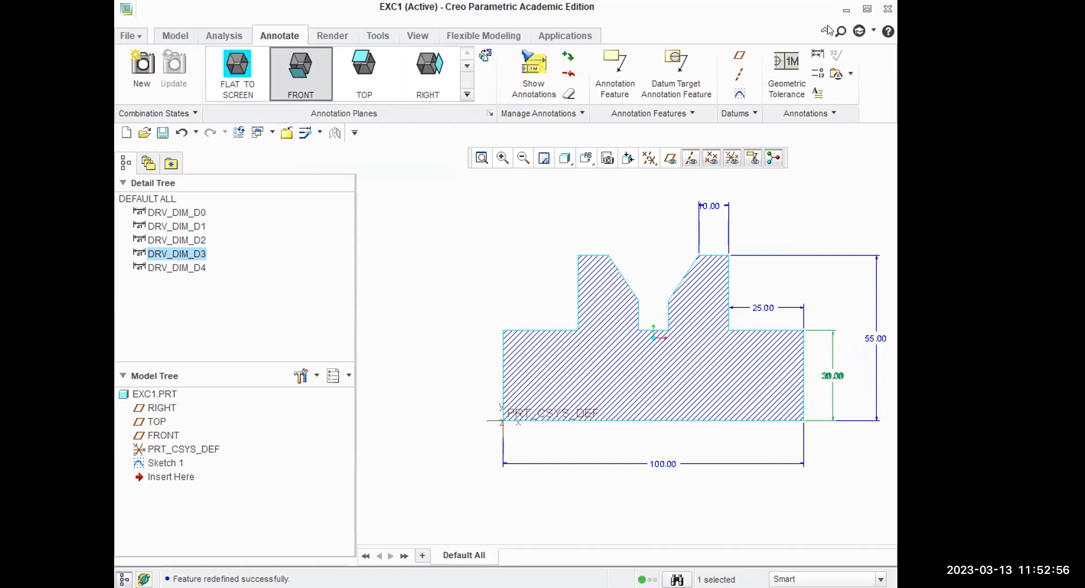
Close the EXC1 part, create a new solid part prt0001 with the default template, and display its datum planes
click(287, 134)
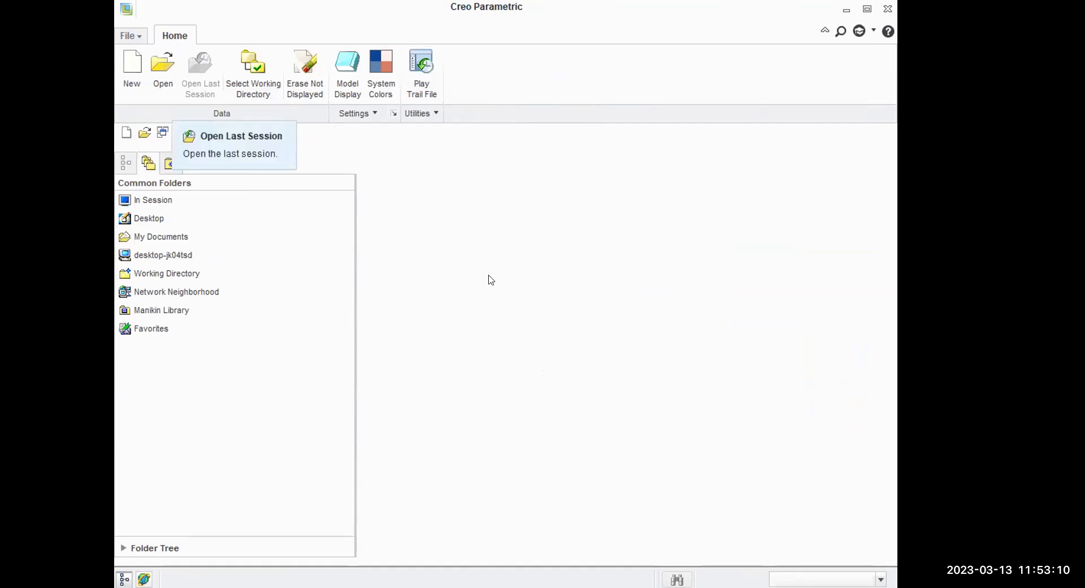
key(ctrl+n)
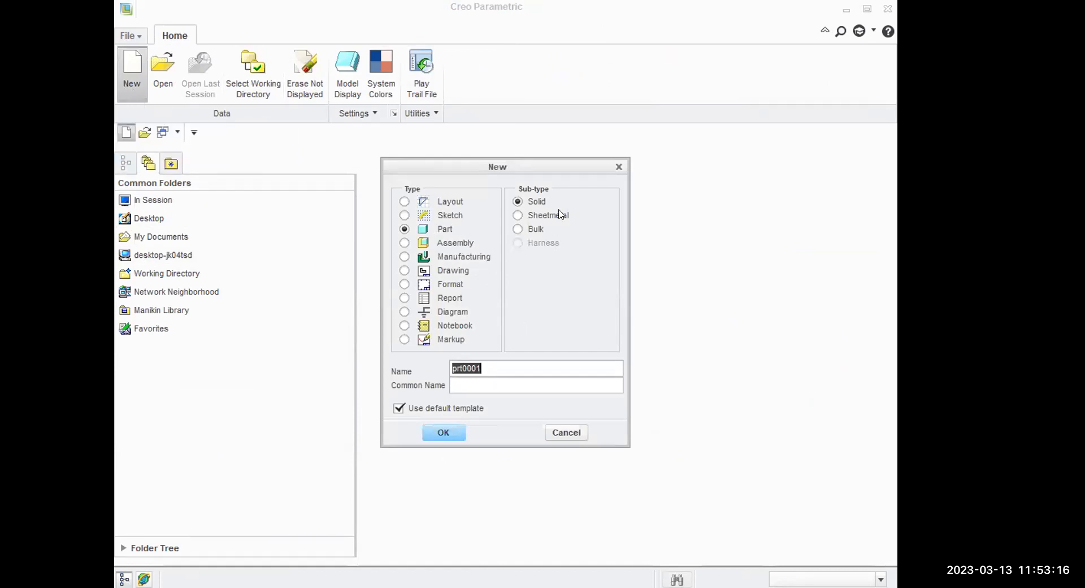
click(444, 432)
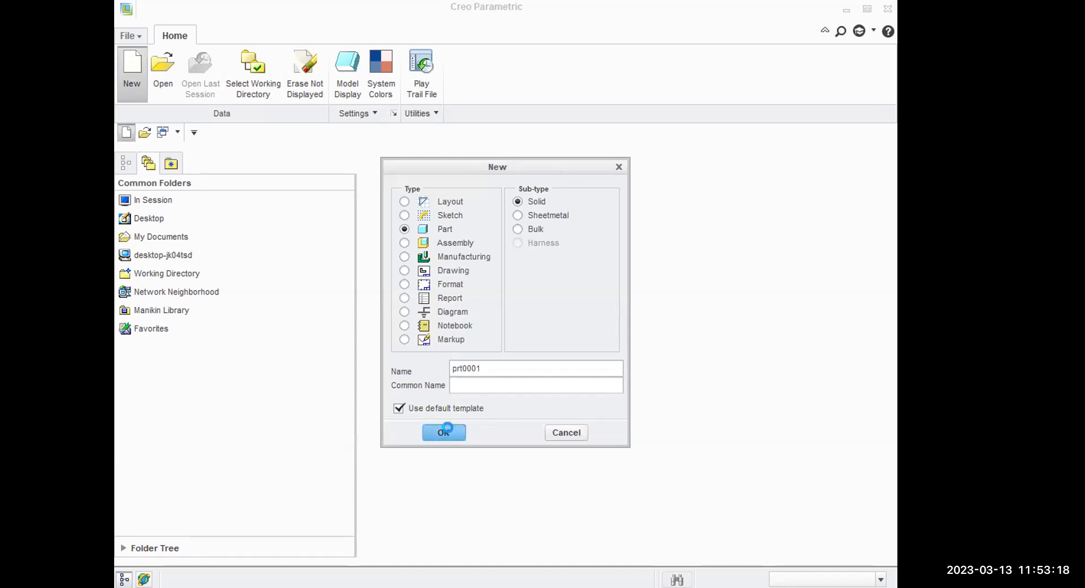
click(671, 156)
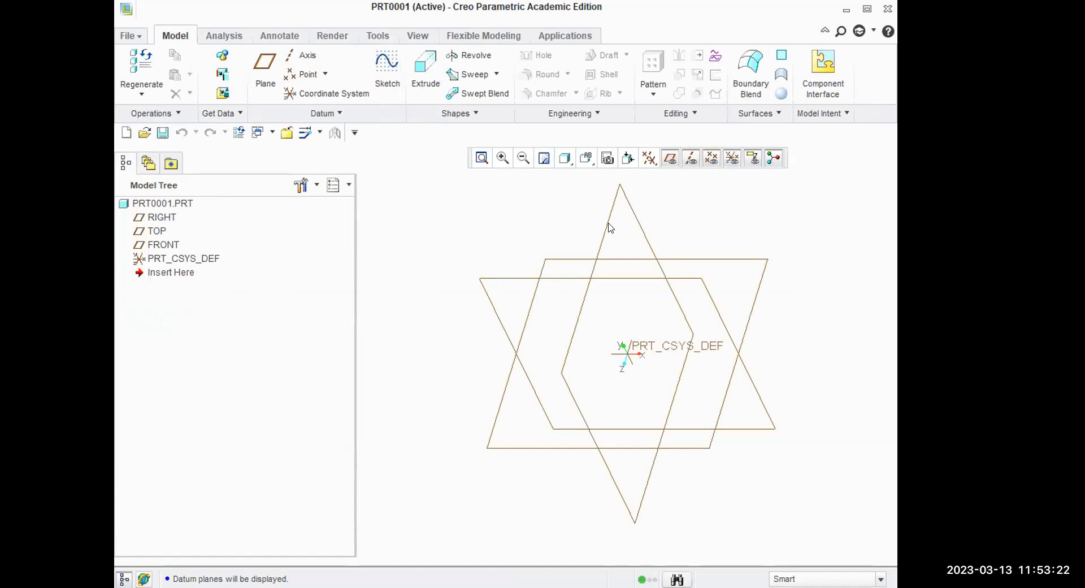
Start a sketch on the FRONT plane, hide the datum planes and orient the view parallel to the sketch plane
click(160, 245)
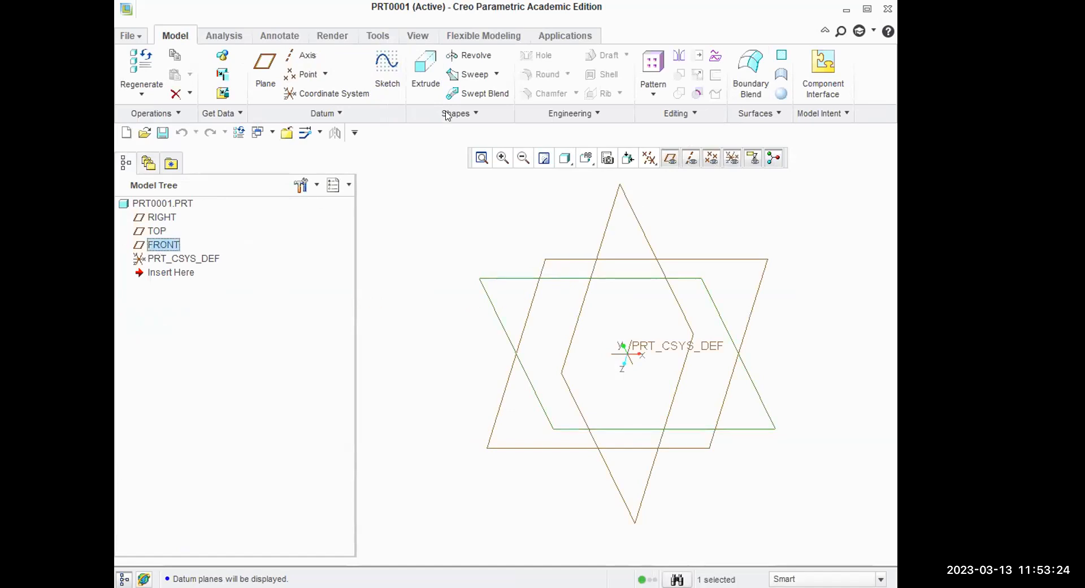
click(386, 68)
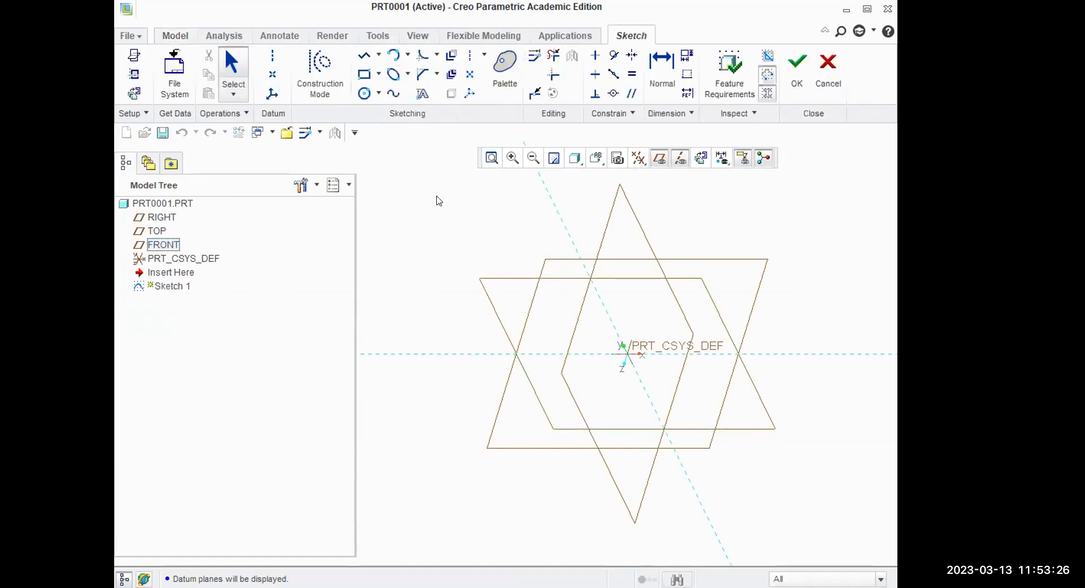
click(659, 158)
click(701, 158)
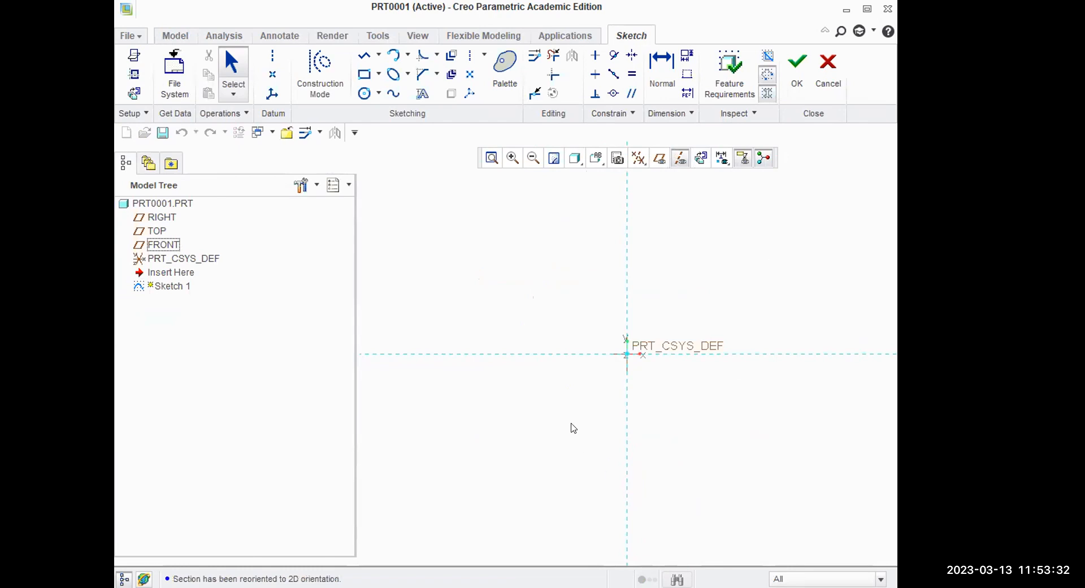
middle_drag(624, 403, 482, 428)
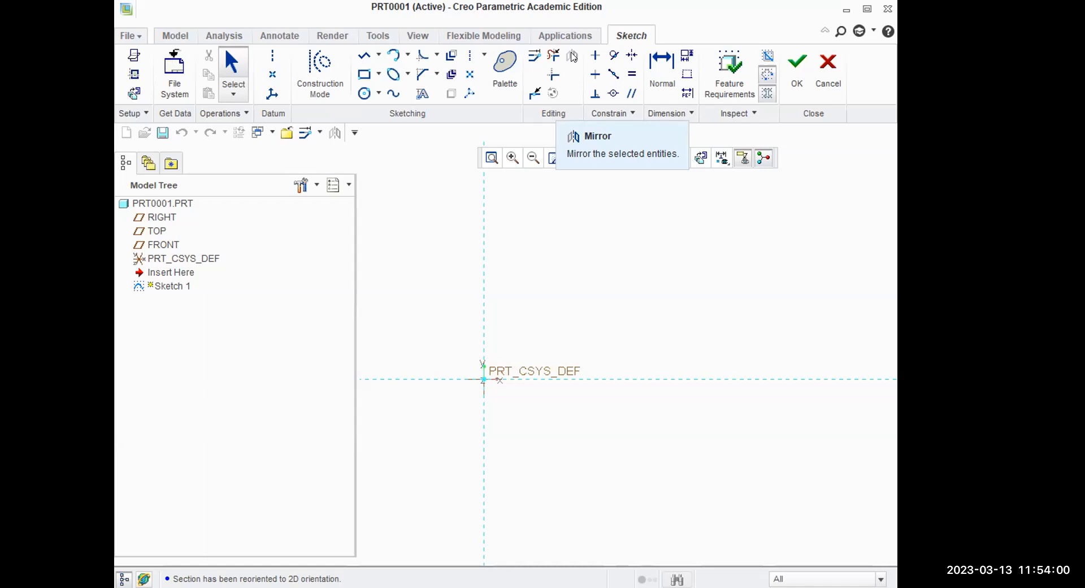
Sketch an open seven-line chain from the origin along a base about 388 long, around a right-side notch, ending on the vertical reference
click(364, 55)
click(485, 380)
click(743, 379)
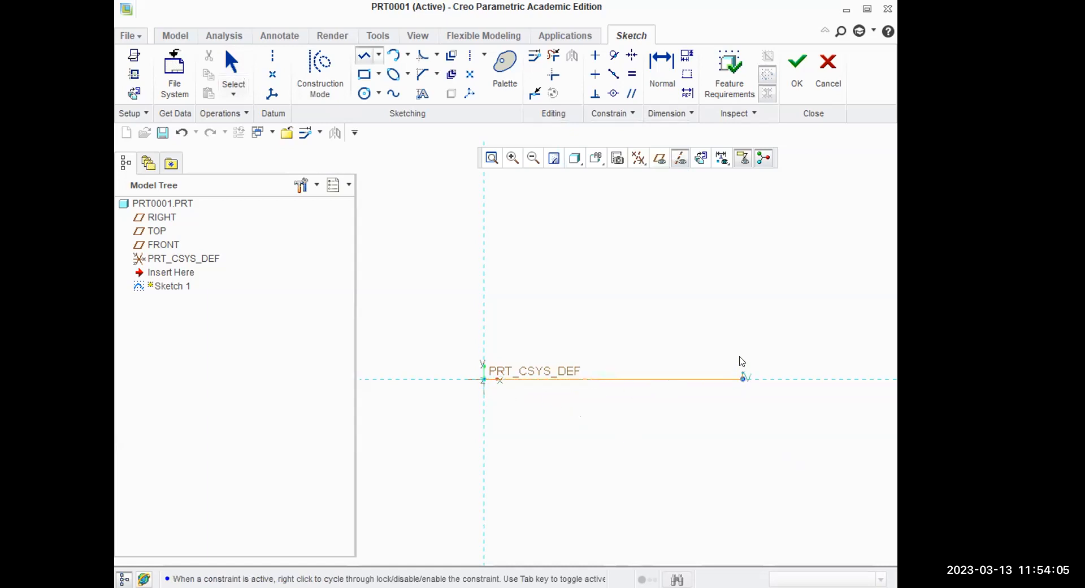
click(754, 309)
click(642, 325)
click(646, 233)
middle_click(662, 229)
click(645, 232)
click(753, 200)
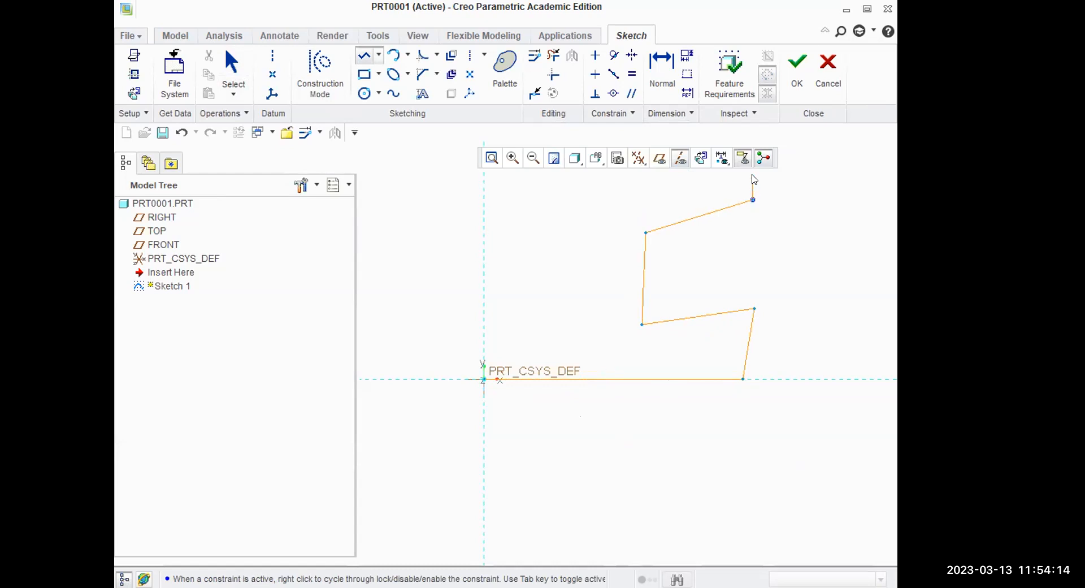
click(739, 173)
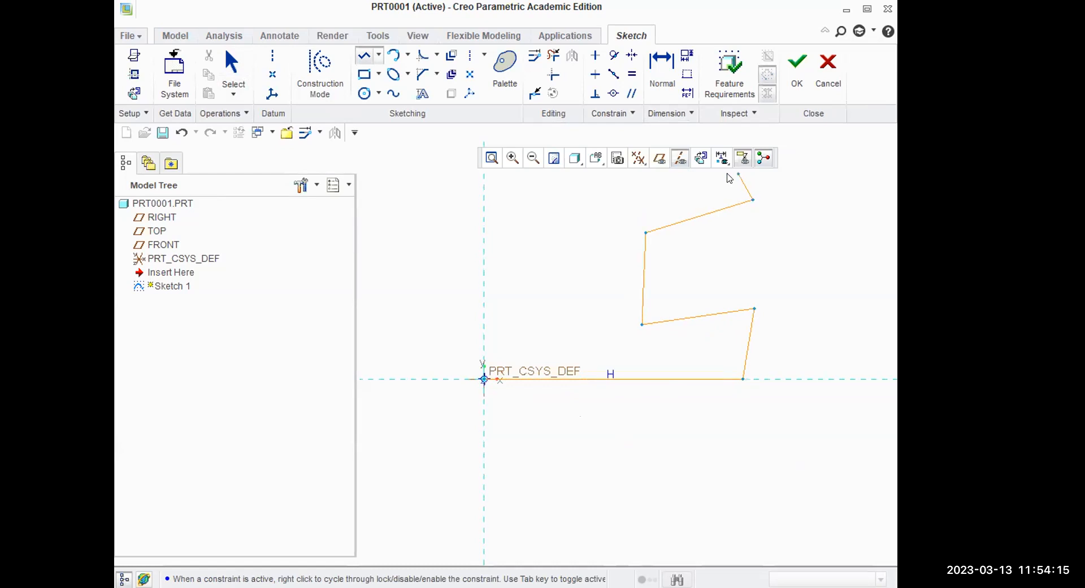
click(485, 193)
middle_click(782, 407)
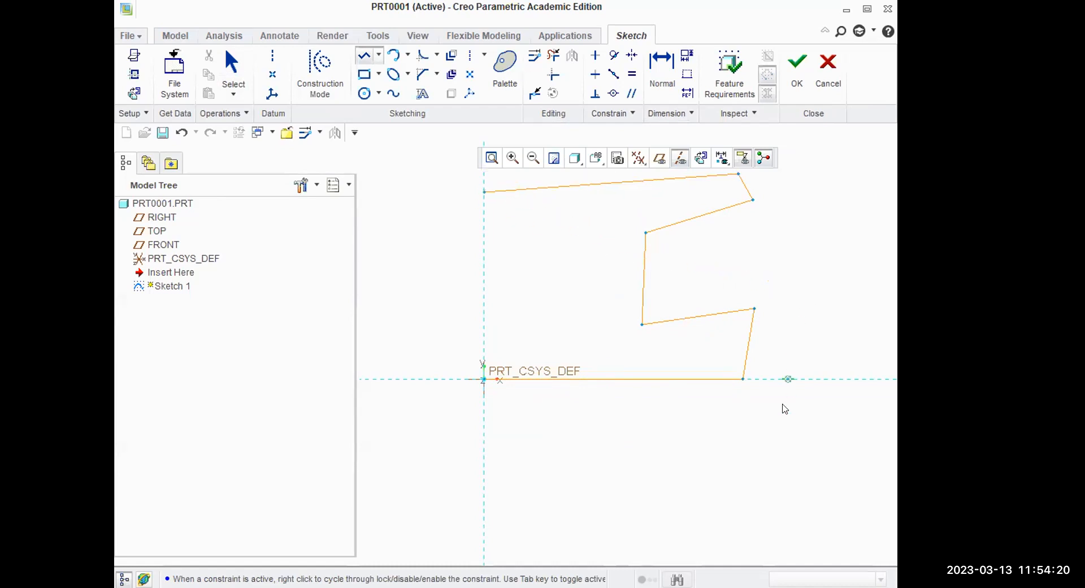
scroll(739, 468, down, 1)
mouse_move(801, 330)
shift+middle_down()
mouse_move(699, 319)
mouse_move(732, 327)
shift+middle_up()
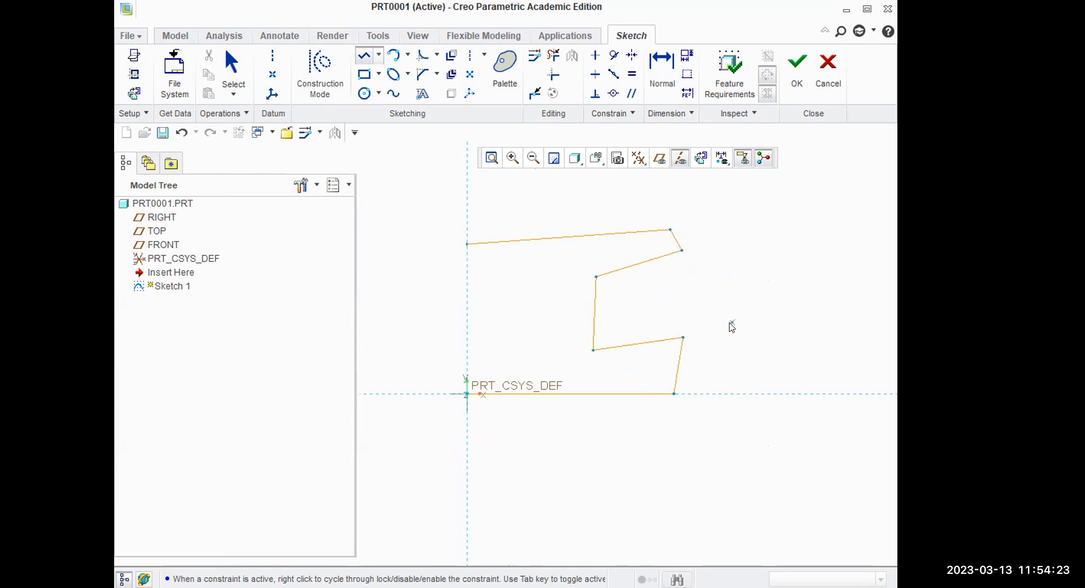
middle_click(792, 286)
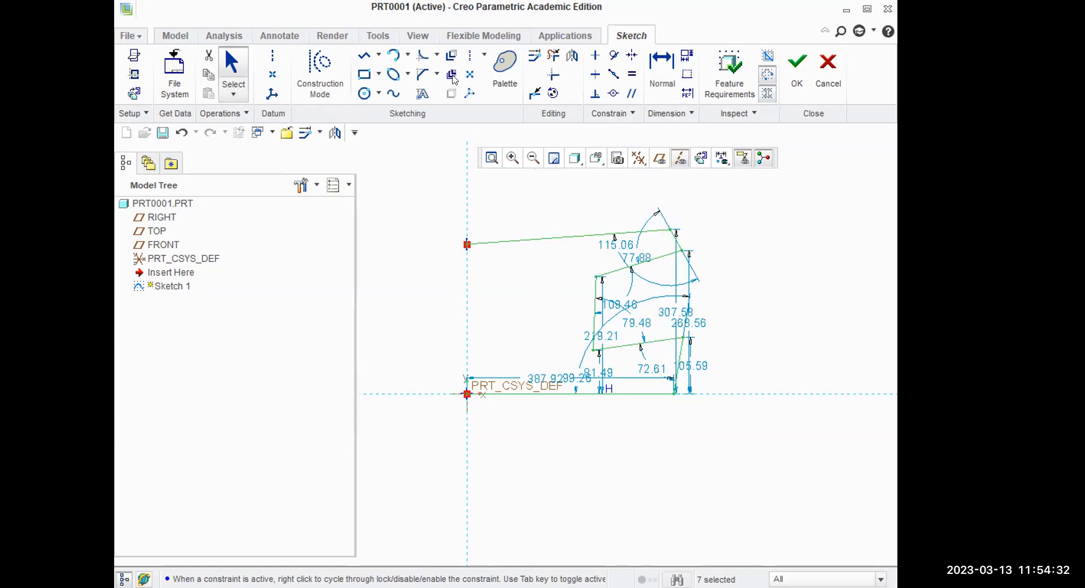
Constrain both outer right edges and the notch's inner edge vertical, and the two notch edges and the top line horizontal
click(679, 360)
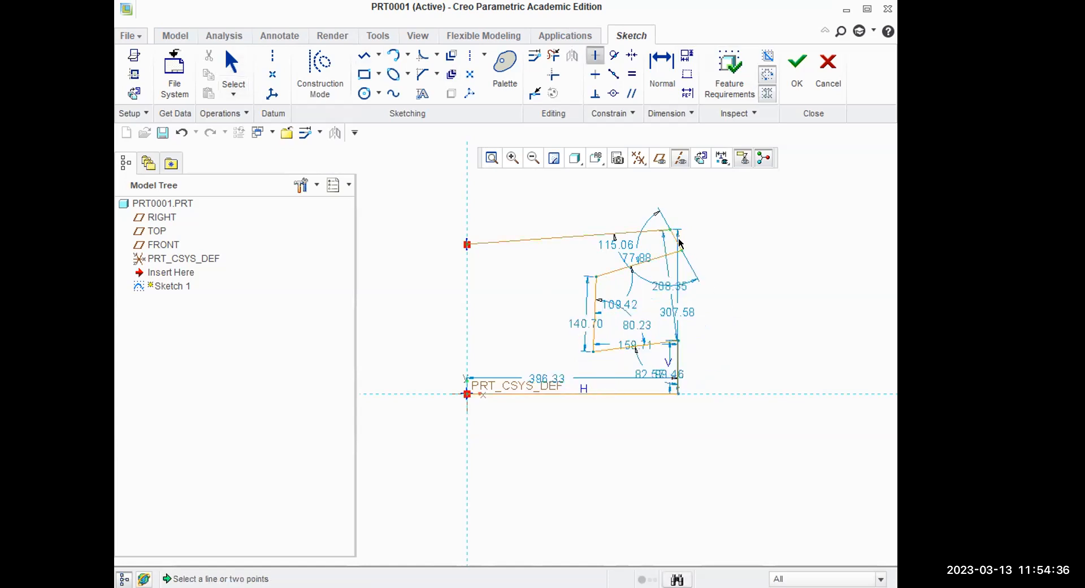
click(682, 244)
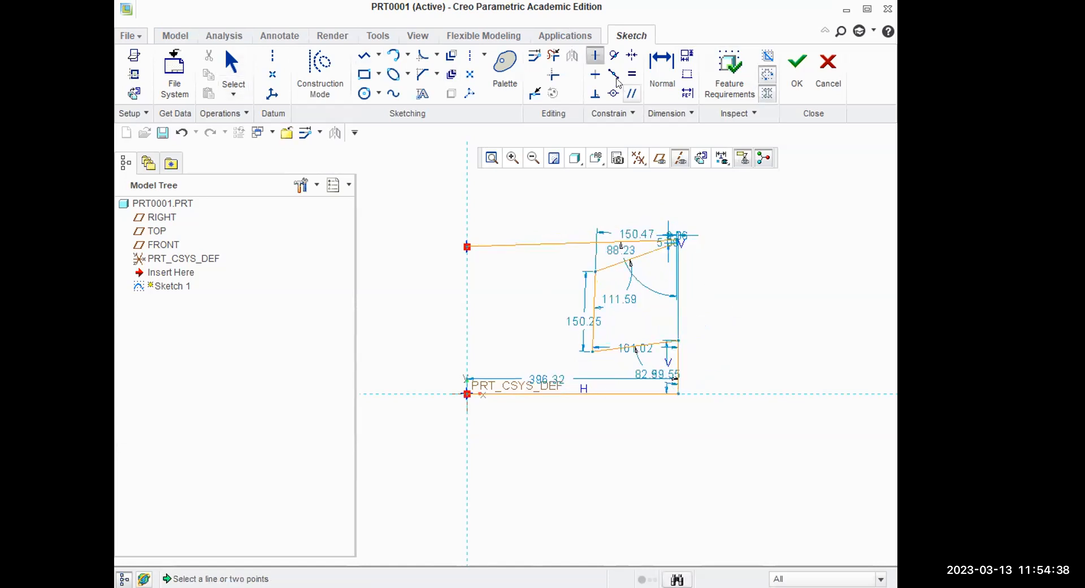
click(596, 74)
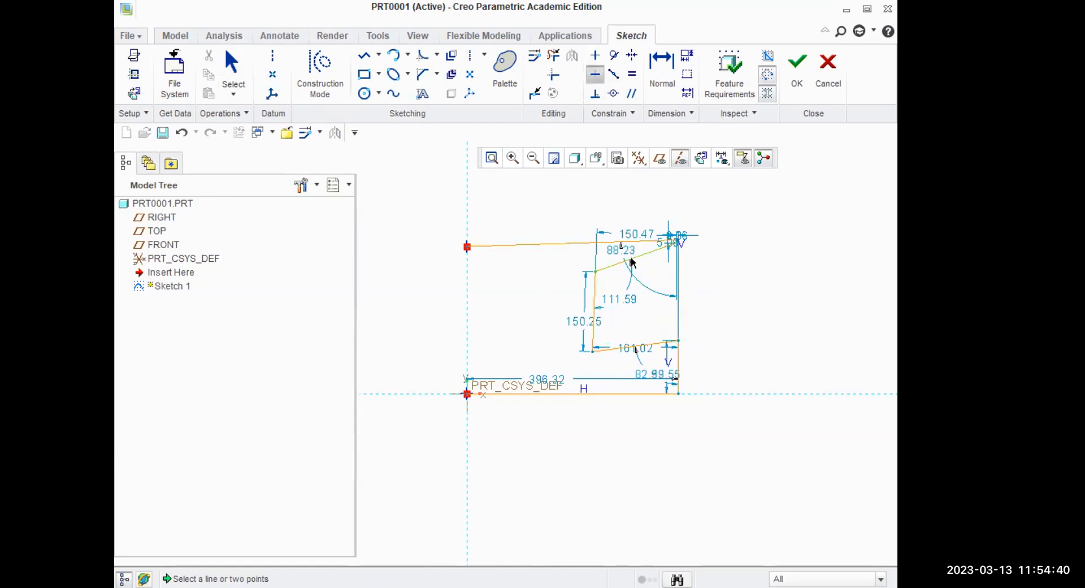
click(632, 255)
click(647, 342)
click(595, 55)
click(601, 266)
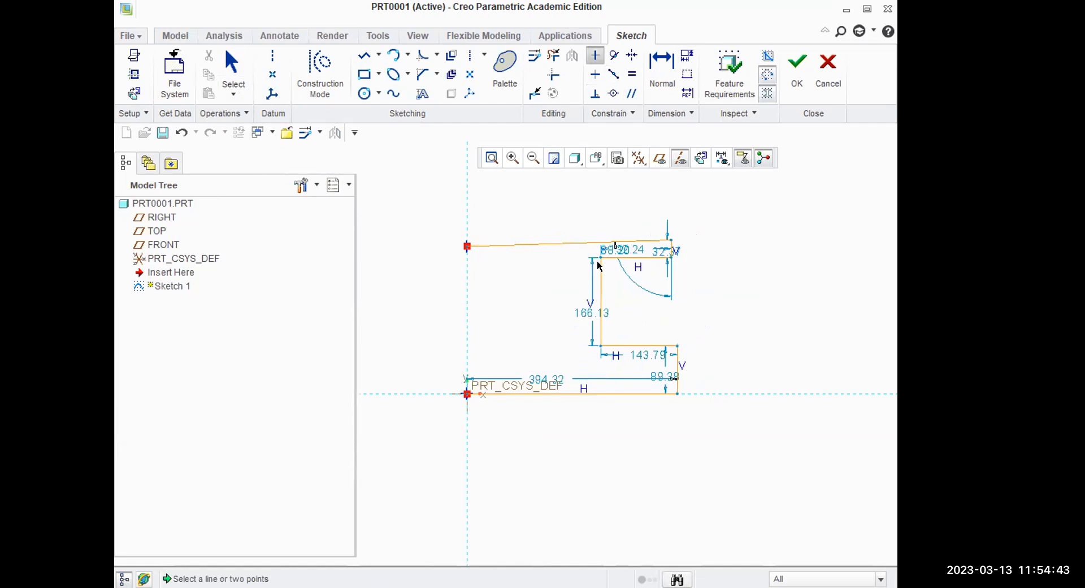
click(596, 74)
click(537, 245)
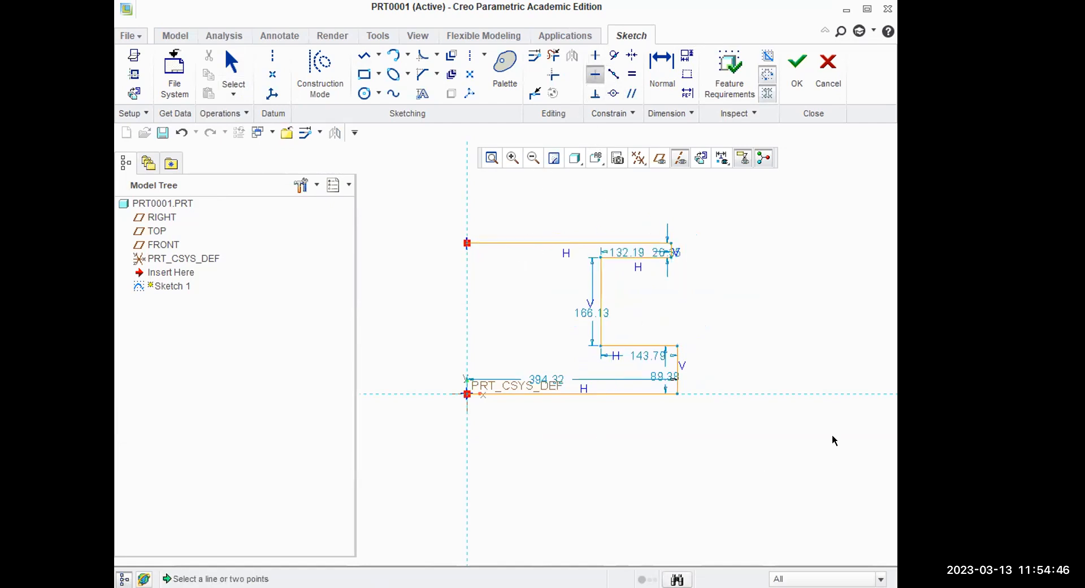
middle_click(735, 306)
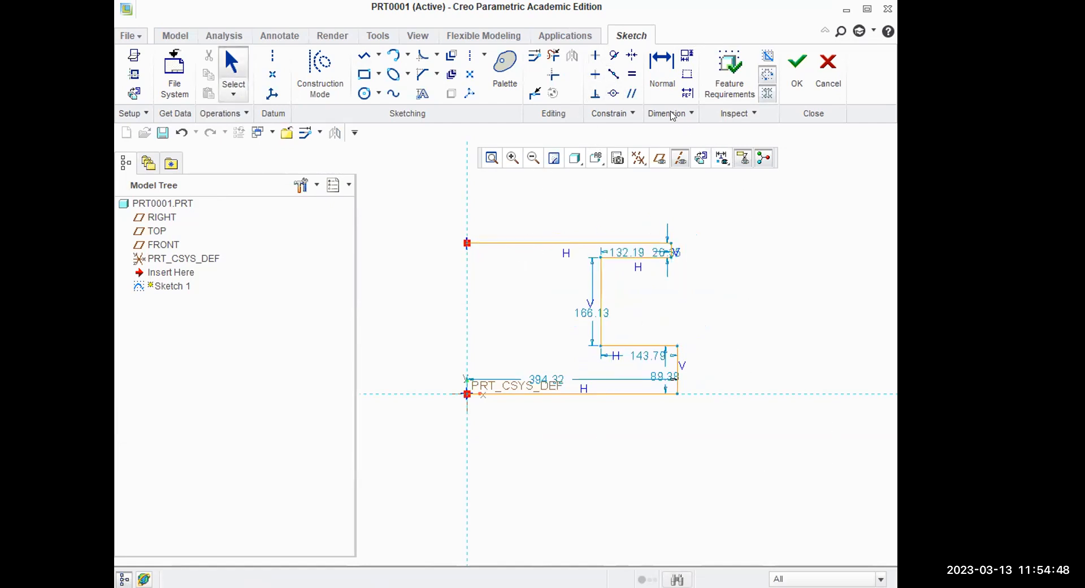
Apply an Equal constraint to the two outer right vertical edges above and below the notch
click(633, 76)
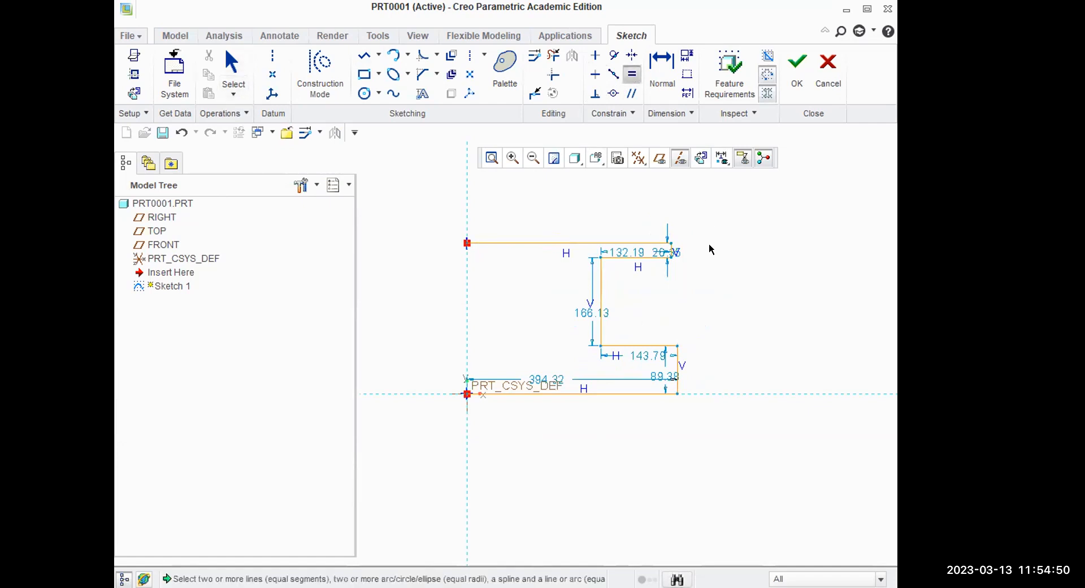
scroll(681, 254, down, 3)
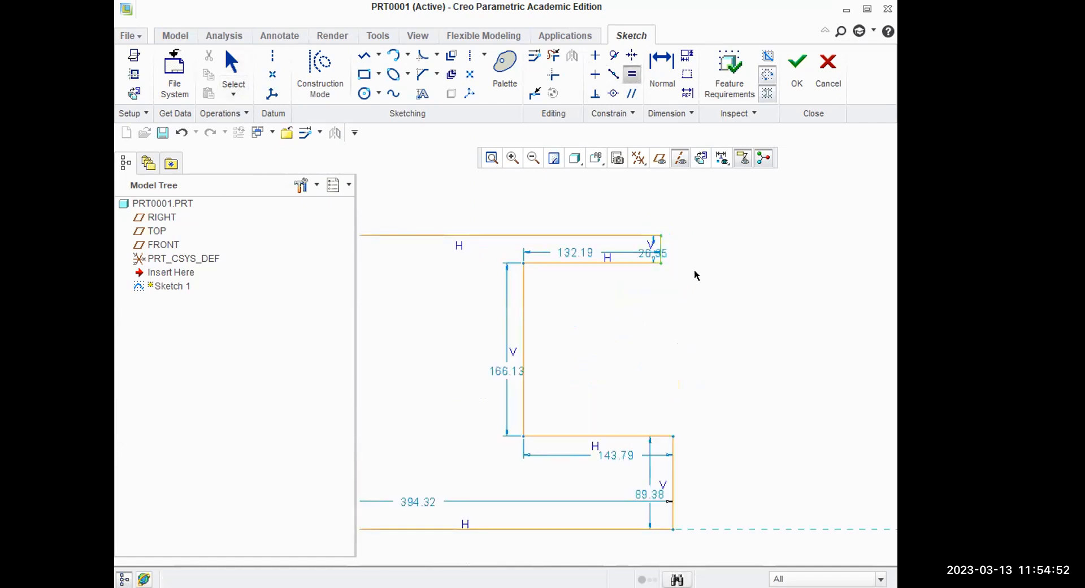
scroll(695, 269, up, 3)
click(685, 380)
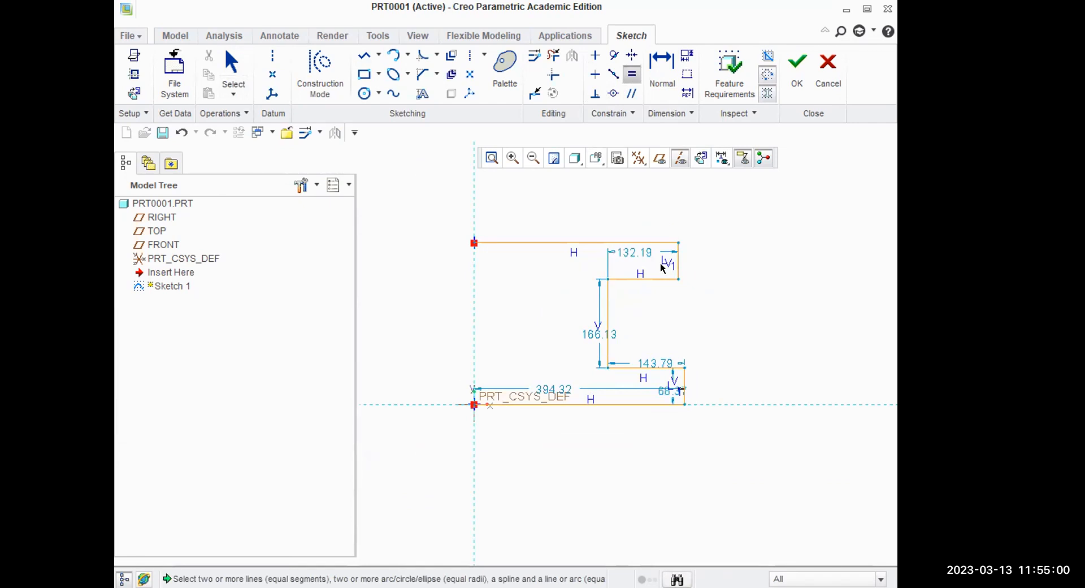
middle_click(765, 306)
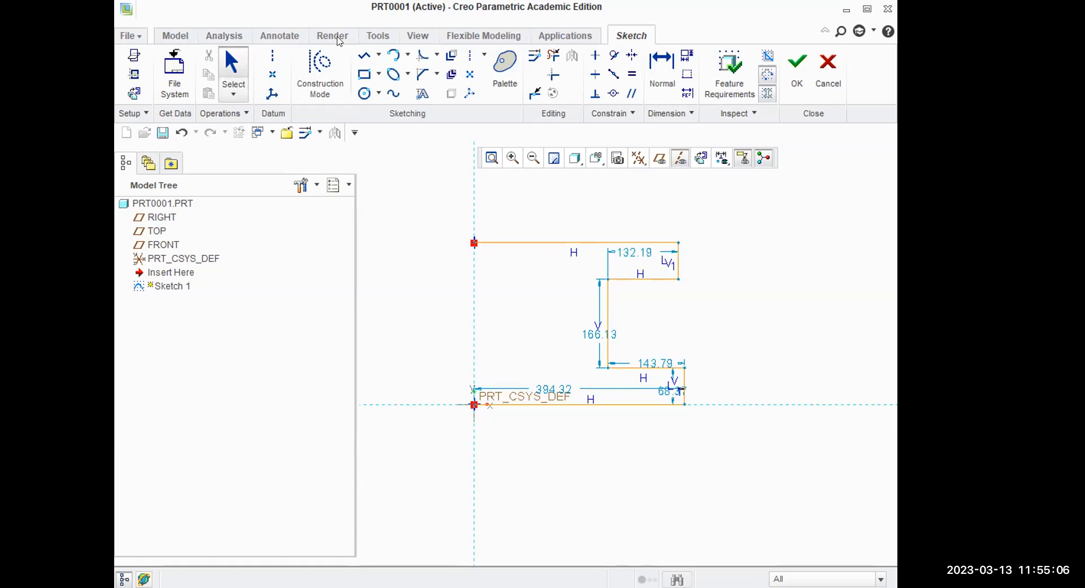
Fillet the notch's upper inner corner with a radius of about 45 and its lower inner corner with about 35
click(423, 57)
click(643, 279)
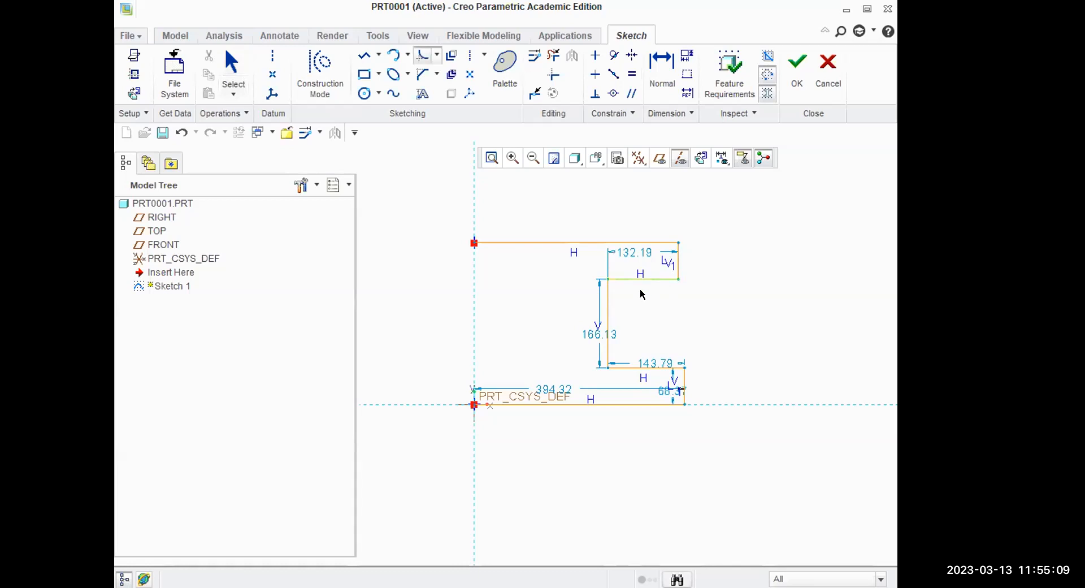
click(609, 305)
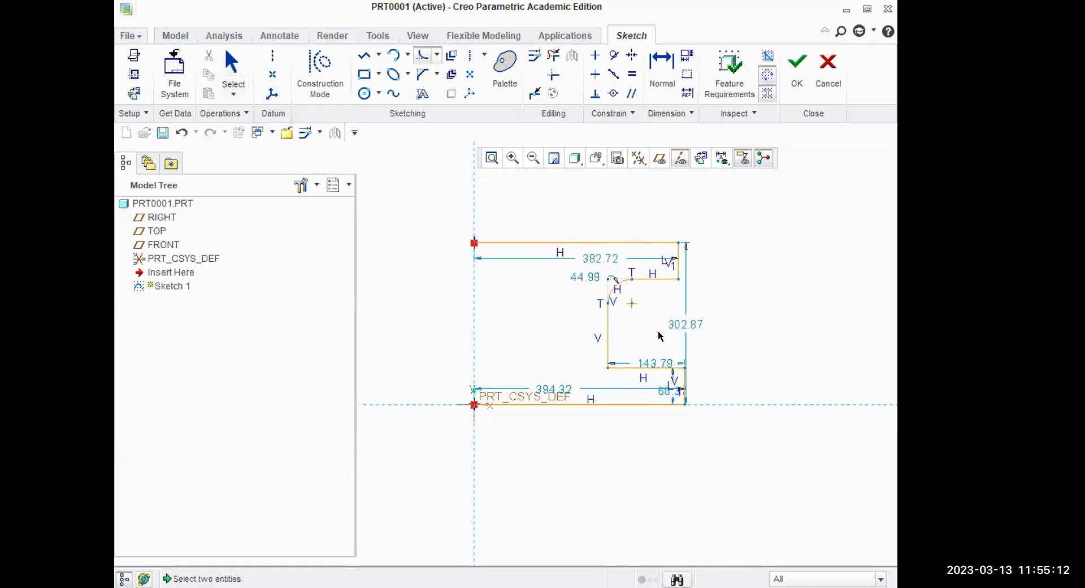
click(608, 351)
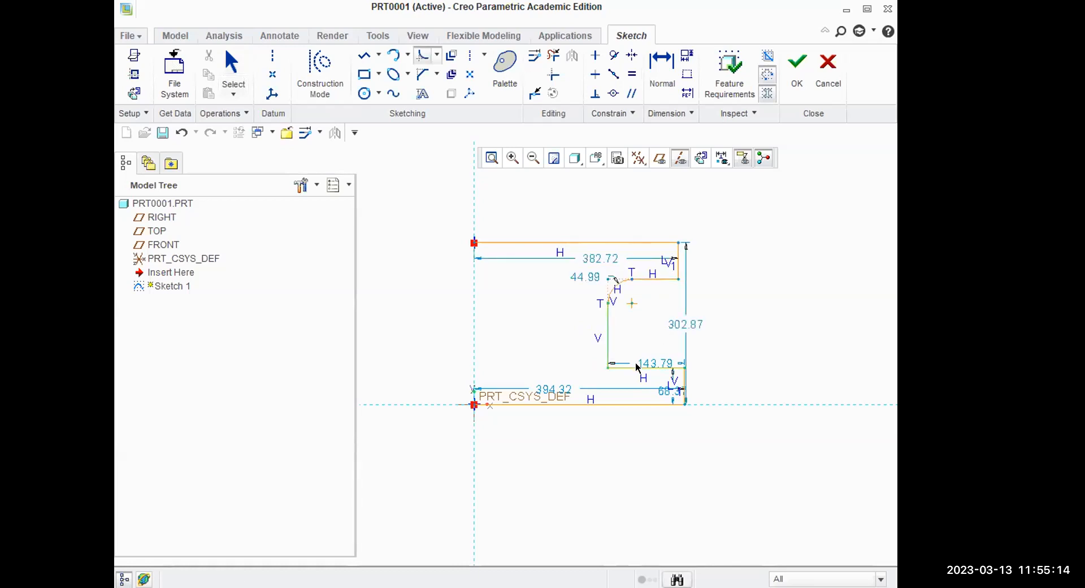
click(637, 368)
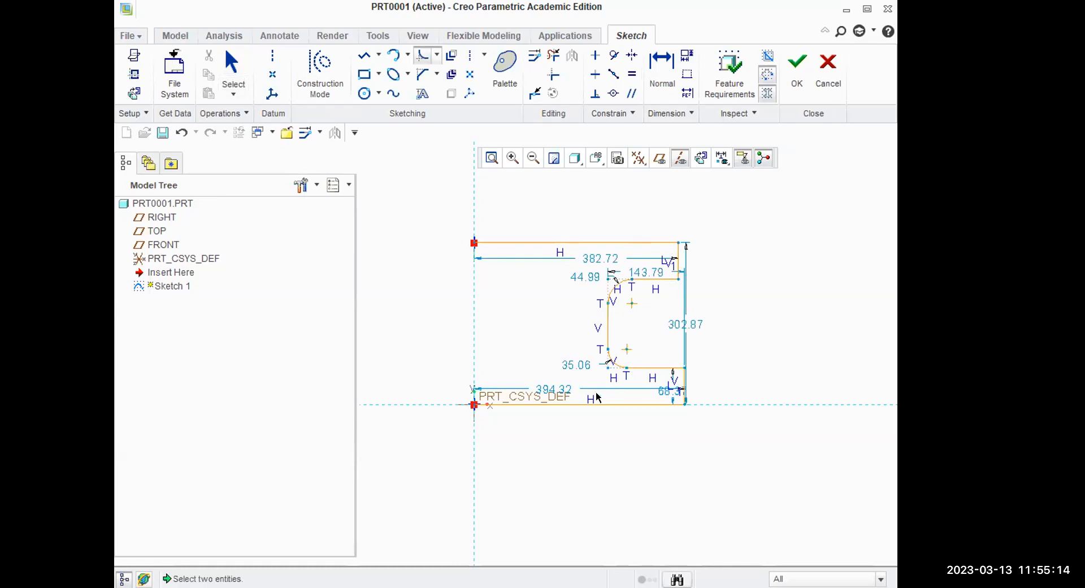
middle_click(721, 336)
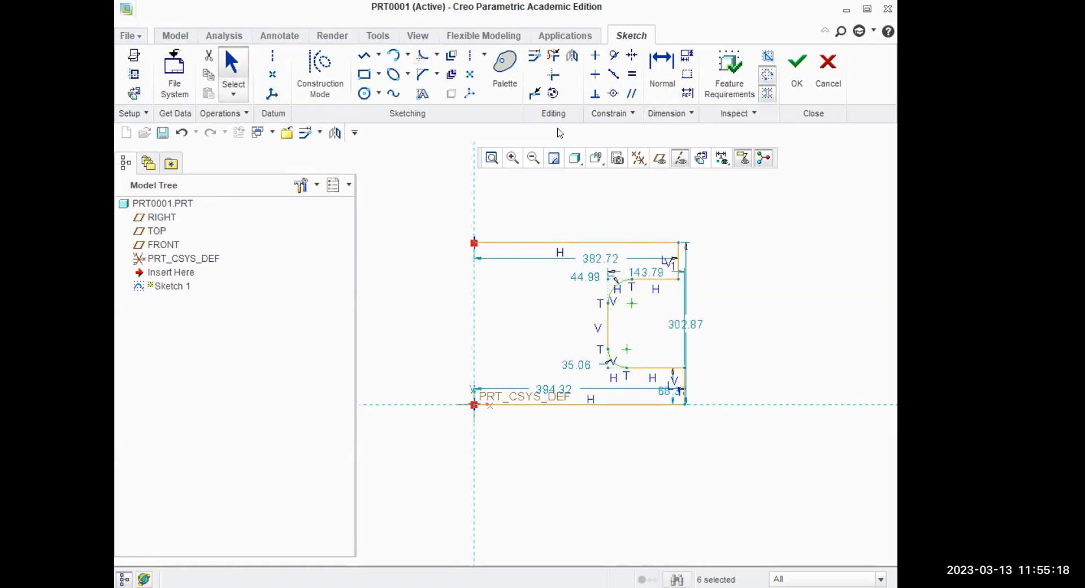
Make the two notch fillets equal in radius and the two horizontal notch edges equal in length
click(632, 76)
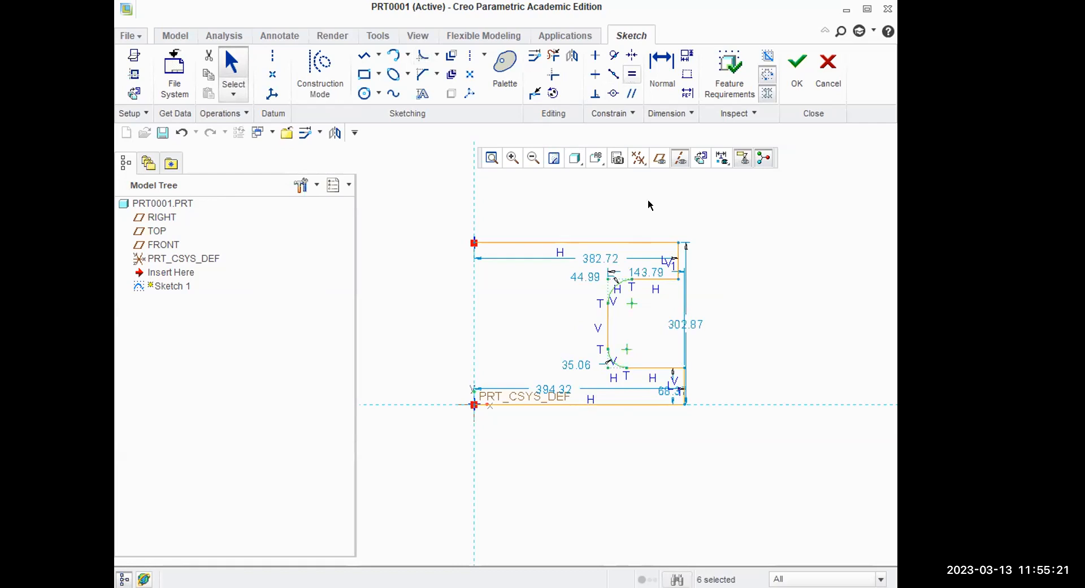
click(616, 289)
click(611, 365)
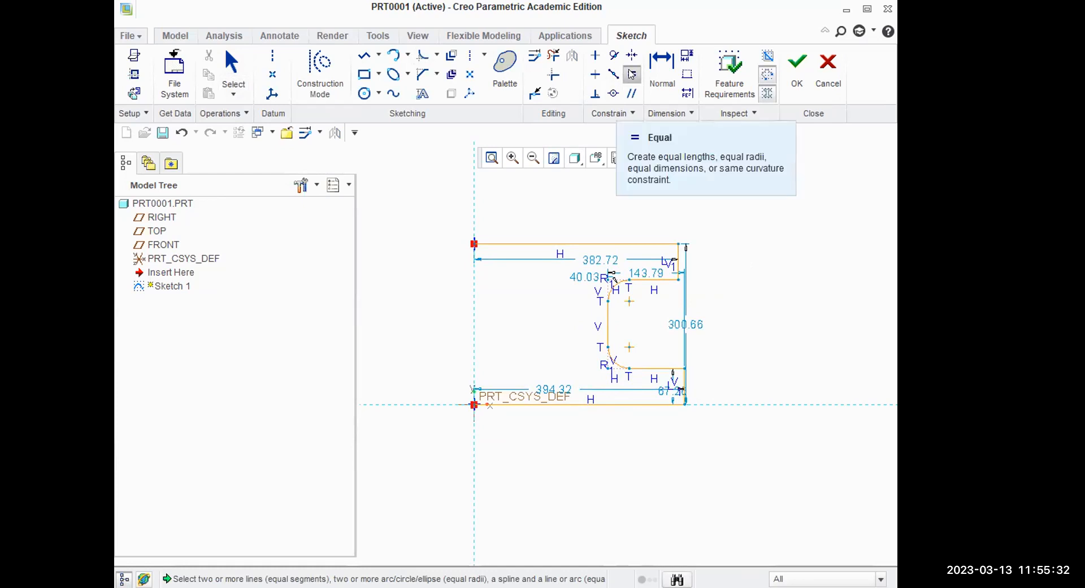
click(654, 276)
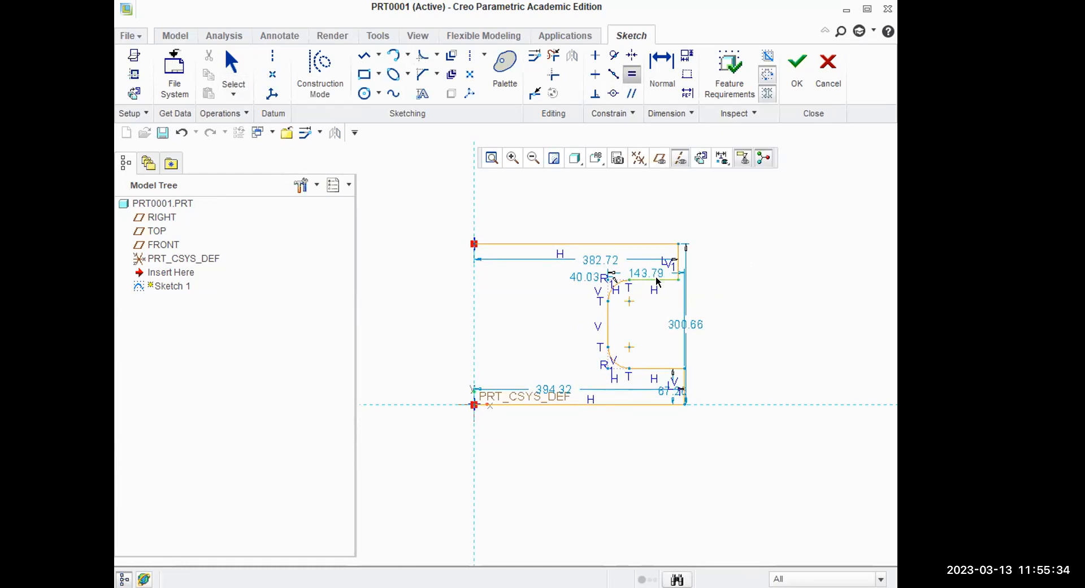
click(654, 368)
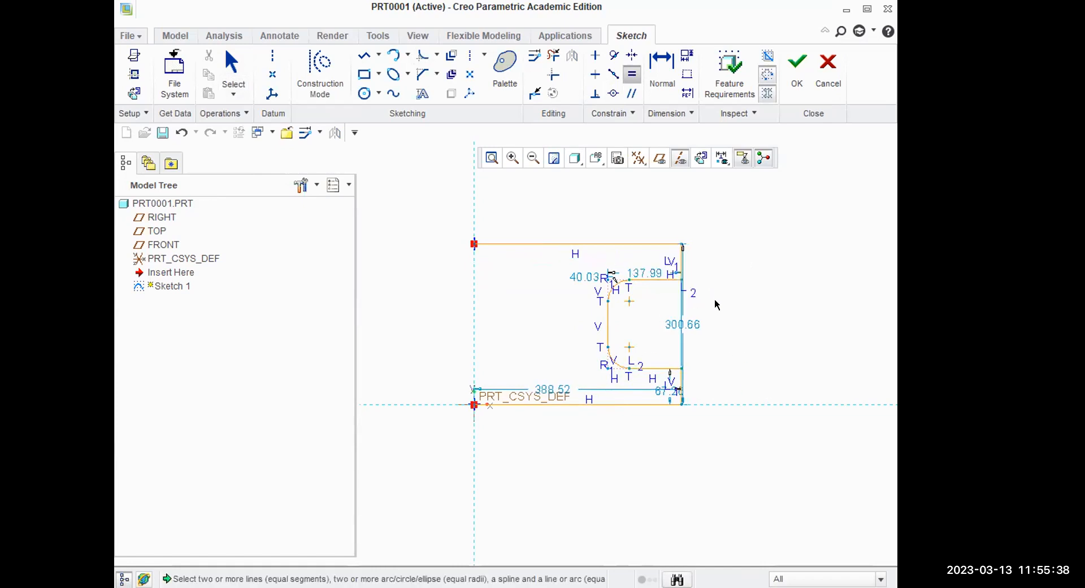
middle_click(729, 274)
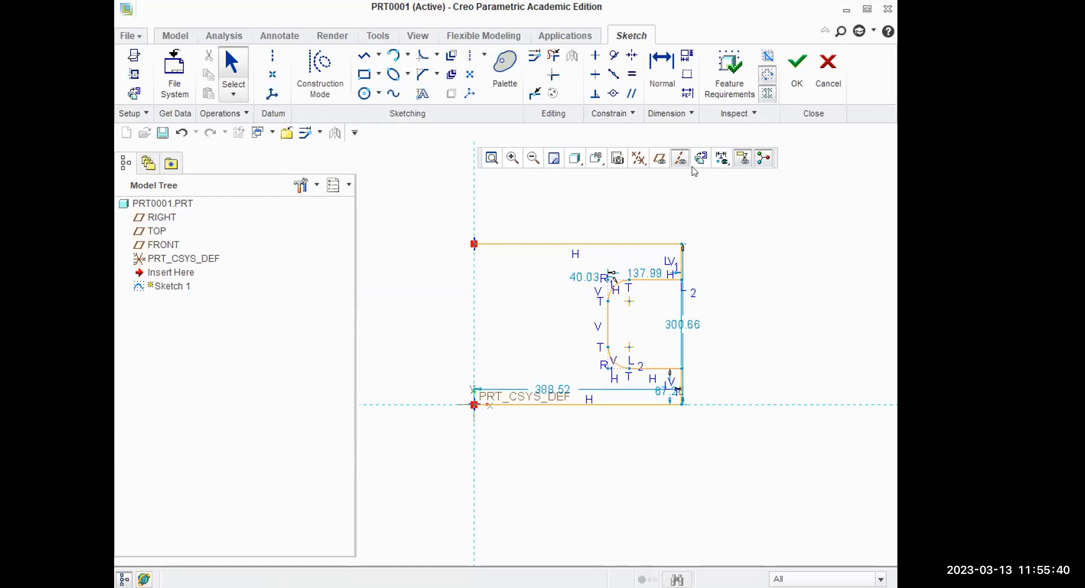
Dimension the base line's length below the profile and the height of the lower outer right edge beside it
click(660, 66)
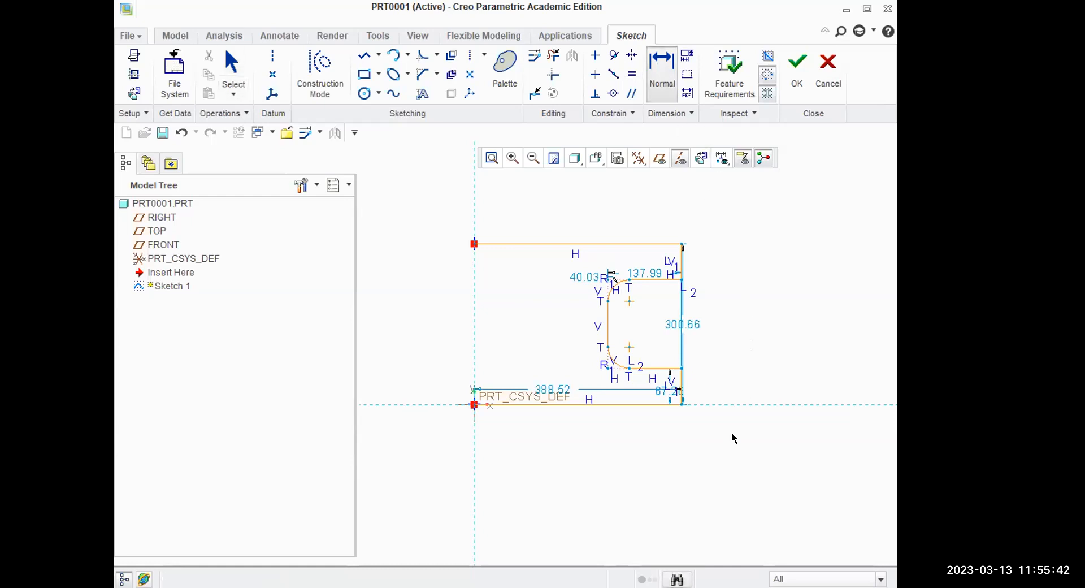
click(606, 403)
middle_click(609, 469)
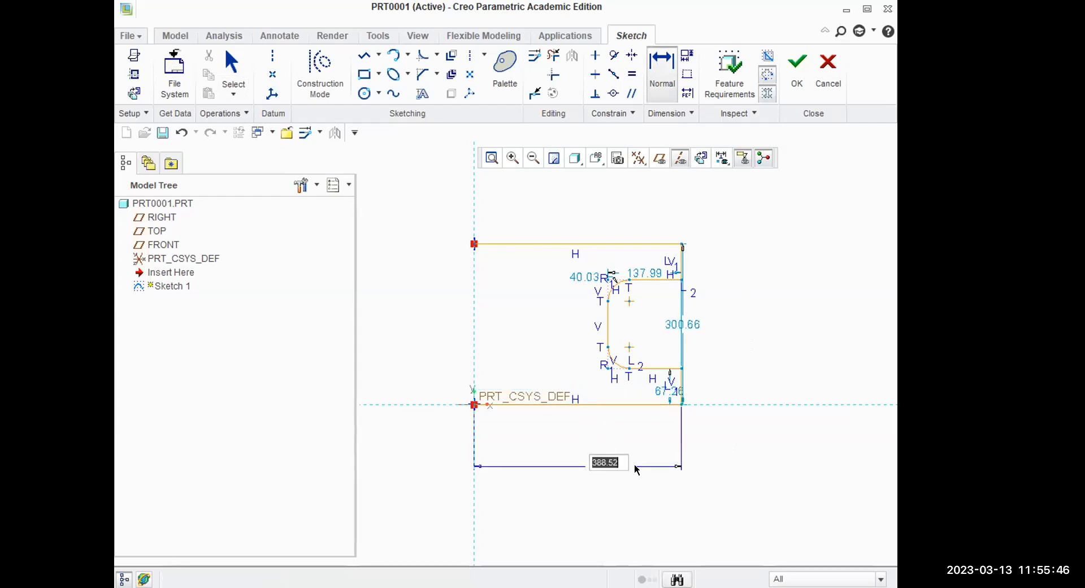
key(Return)
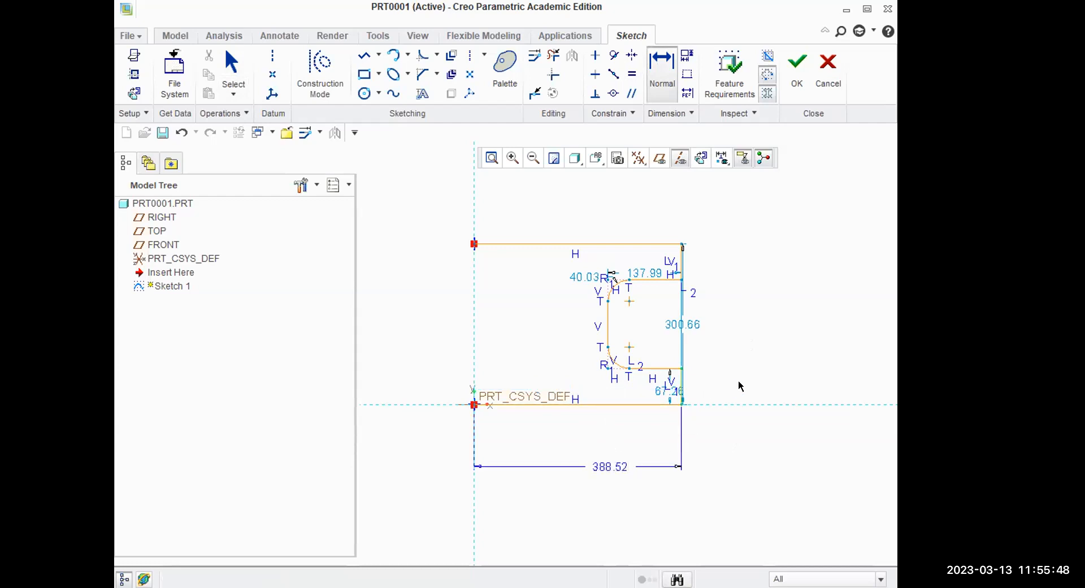
middle_click(738, 379)
Dimension the lower straight notch edge's length and the overall height between the base and top lines
click(660, 368)
middle_click(662, 349)
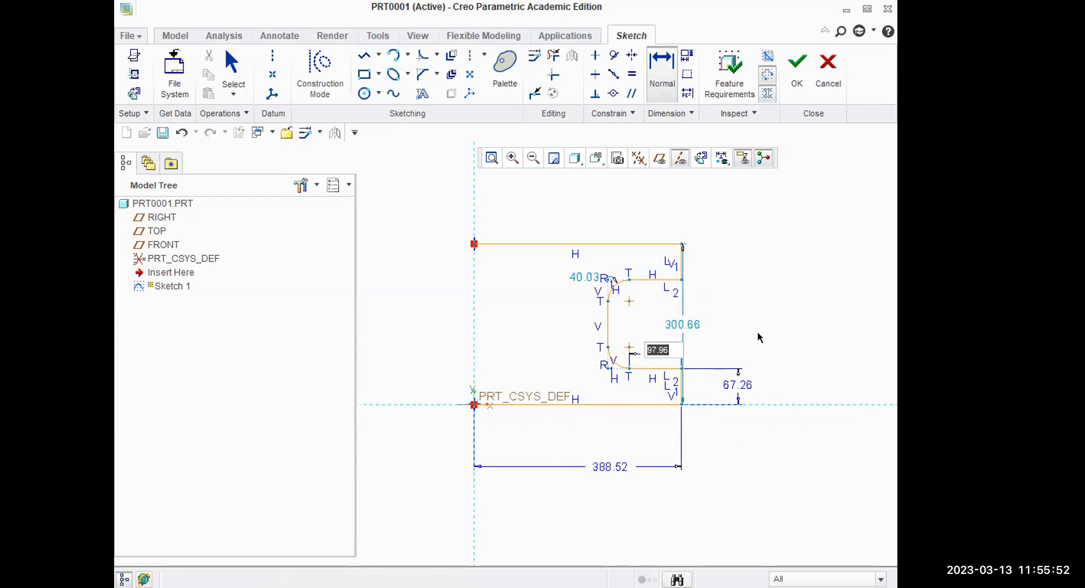
click(637, 244)
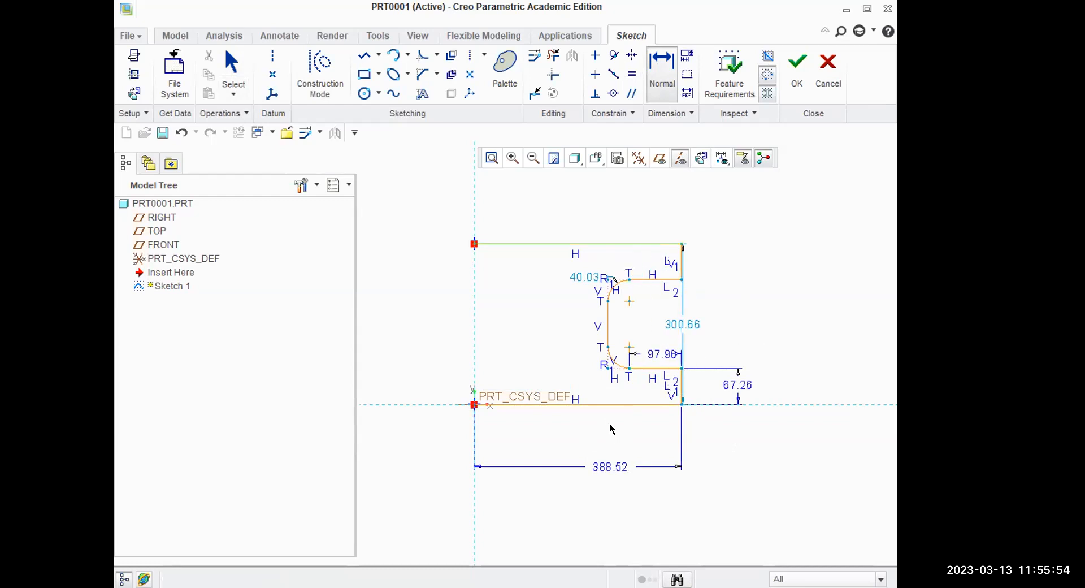
click(618, 403)
middle_click(806, 313)
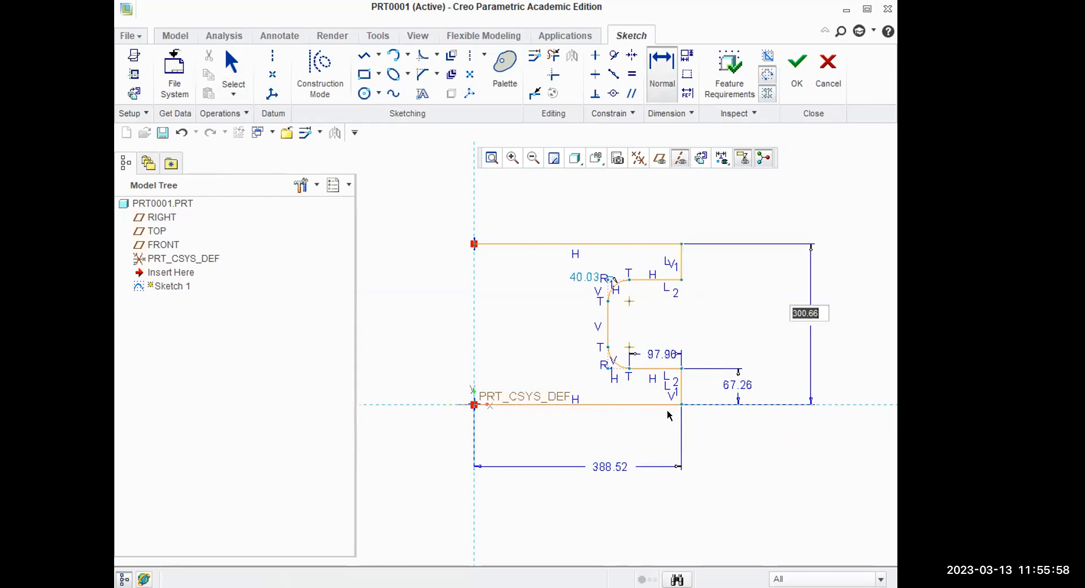
Dimension the radius of the notch's upper fillet, placing the value inside the notch
click(618, 285)
middle_click(655, 313)
middle_click(740, 332)
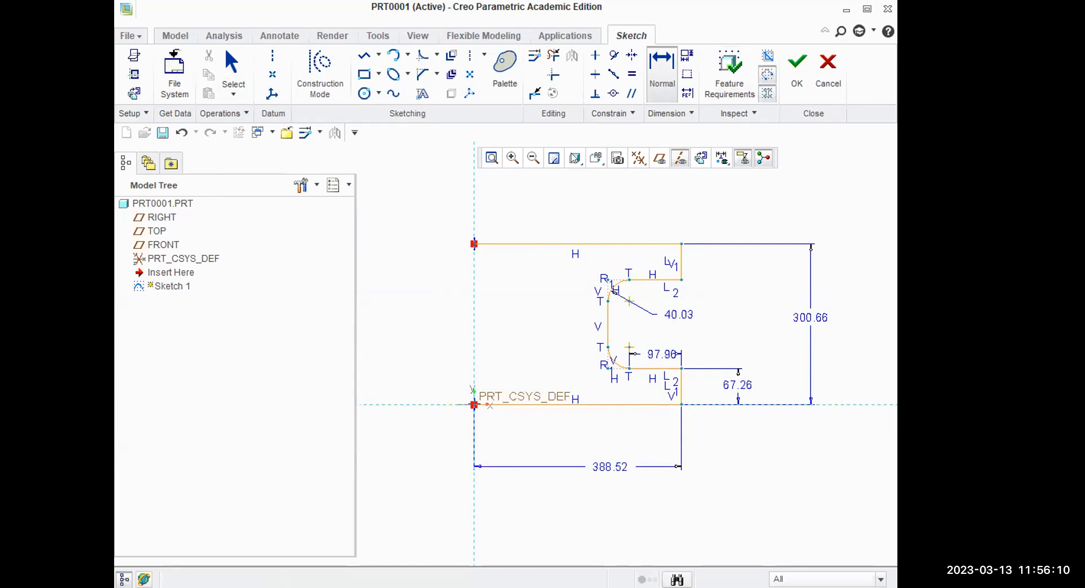
middle_click(457, 195)
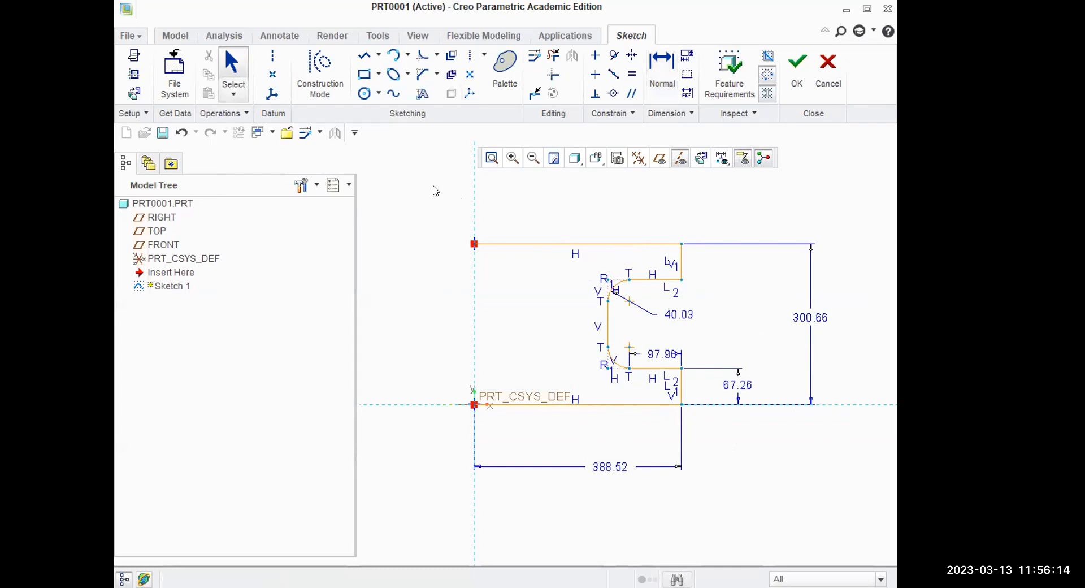
Modify all sketch dimensions together with automatic regeneration off, setting the base length to 40
mouse_move(387, 183)
mouse_down()
mouse_move(563, 380)
mouse_move(800, 526)
mouse_move(858, 540)
mouse_move(853, 516)
mouse_up()
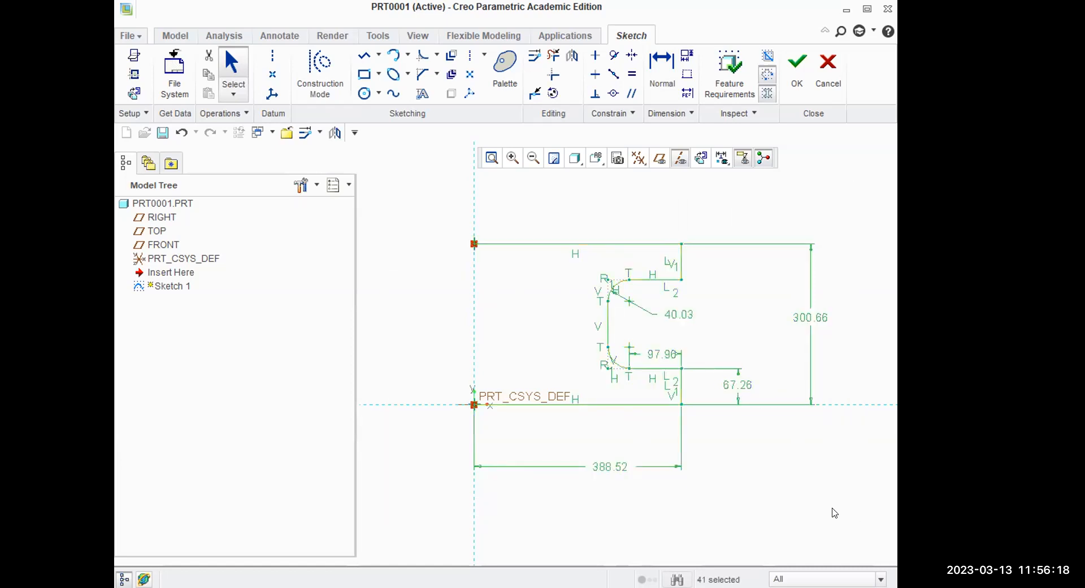
click(534, 56)
click(225, 228)
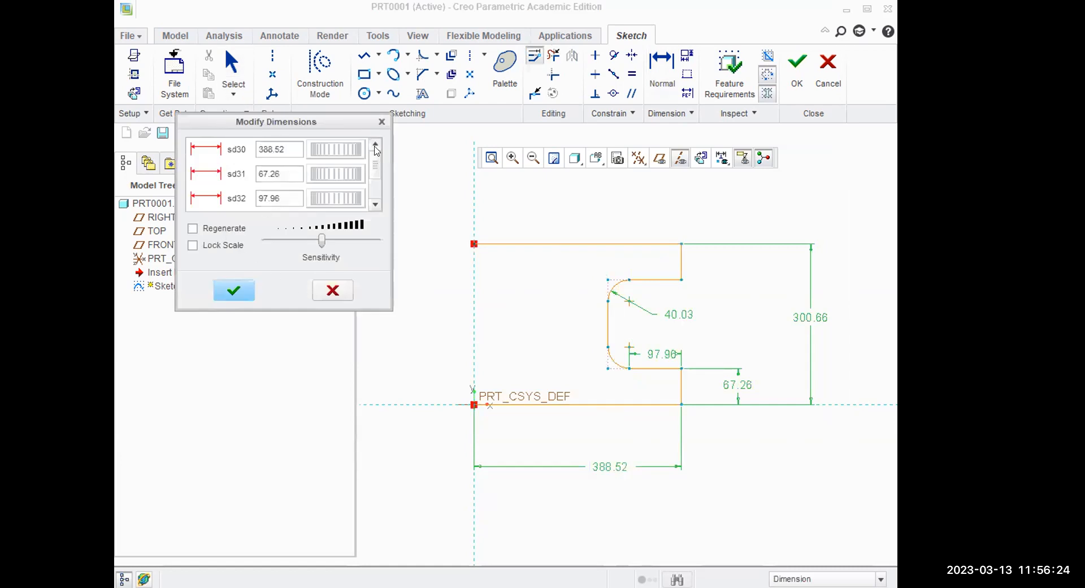
click(295, 146)
double_click(295, 145)
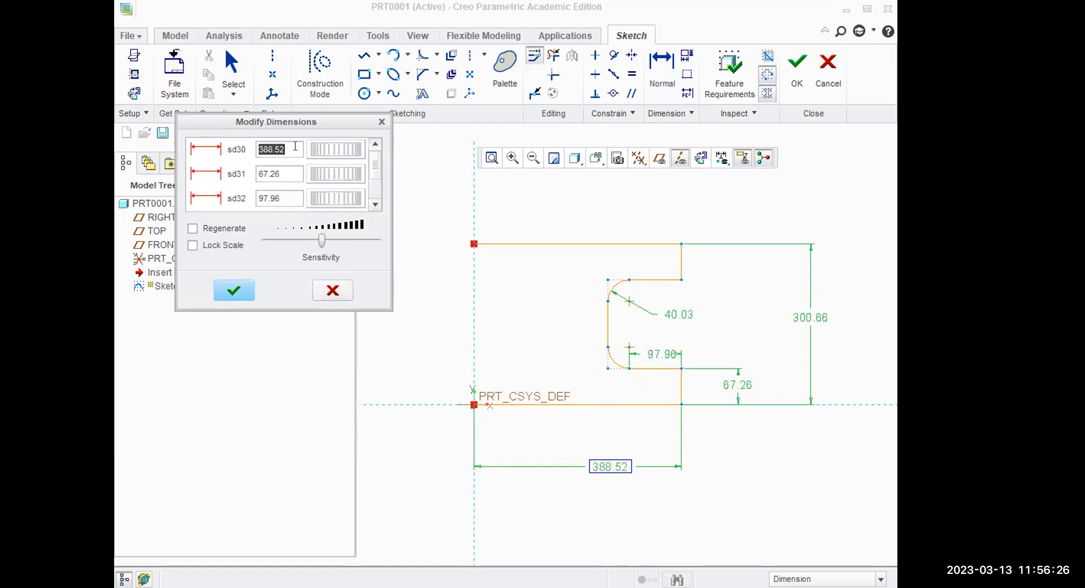
text(40)
Set both the lower outer right edge's height and the lower straight notch edge's length to 10
double_click(293, 172)
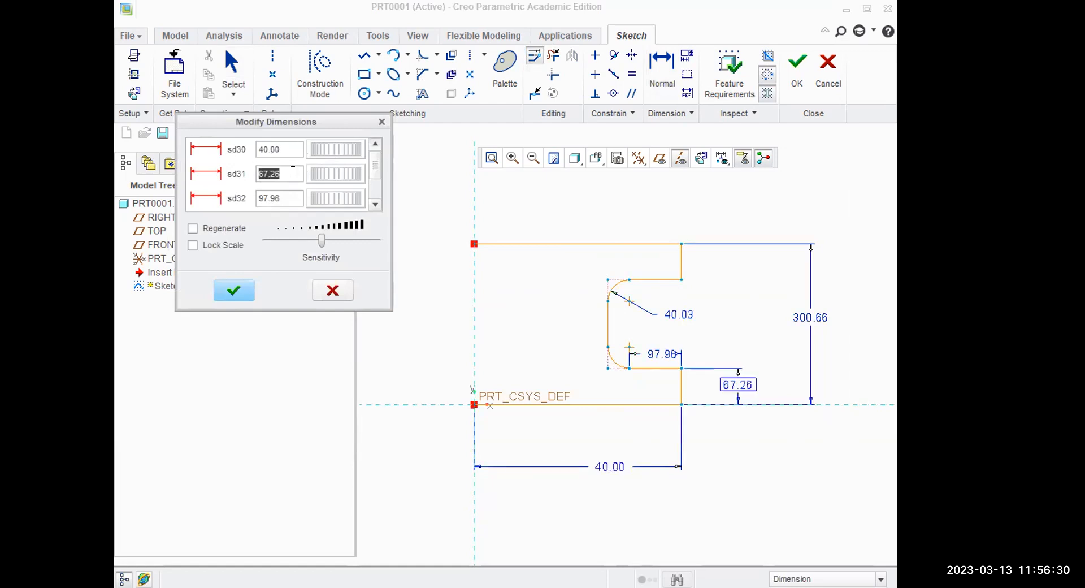
text(10)
key(Return)
double_click(284, 194)
text(10)
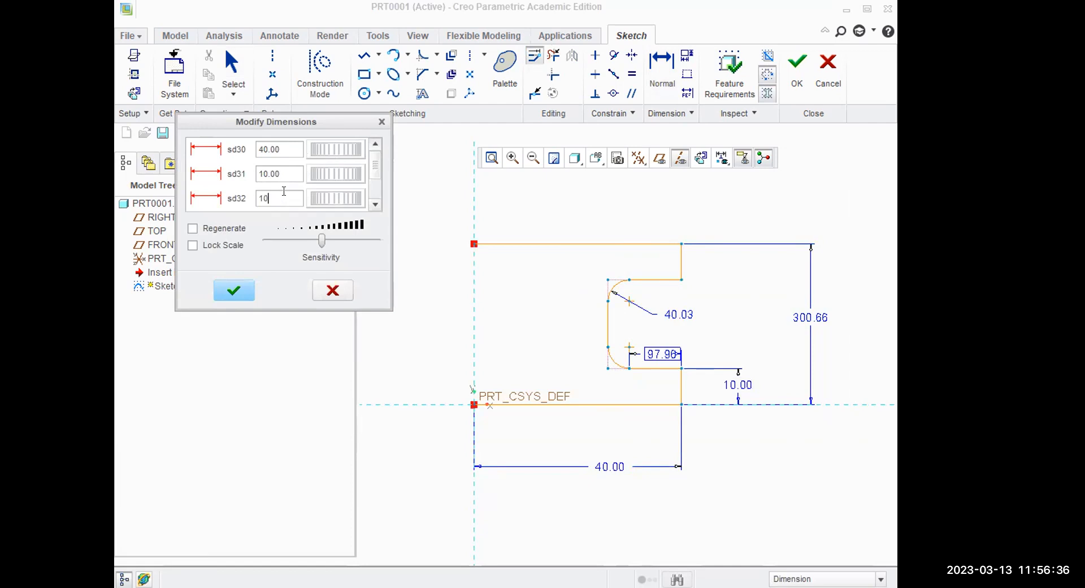
click(375, 206)
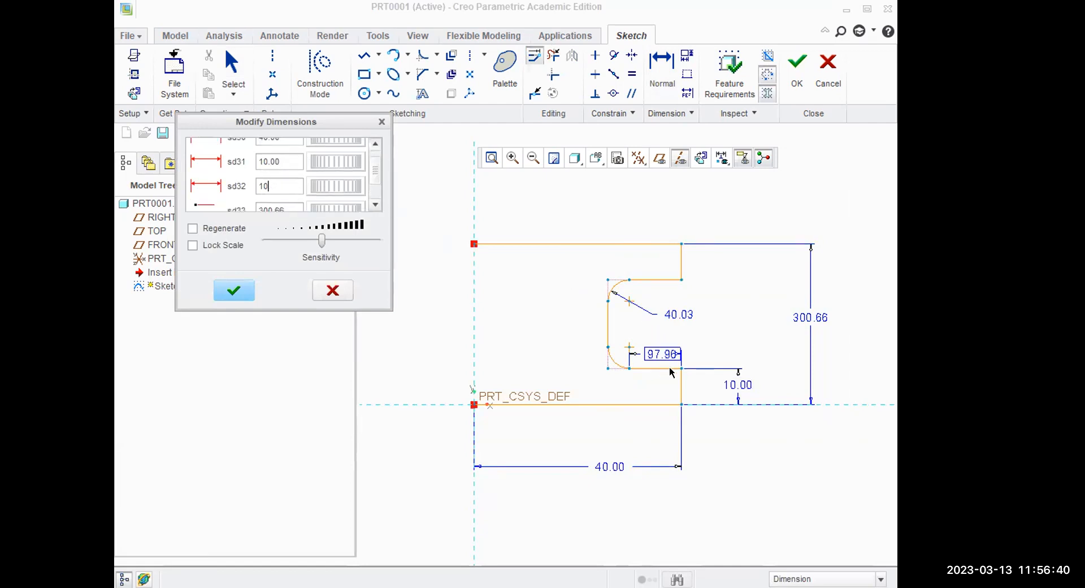
text(.)
Set the overall height to 60 and the notch fillet radius to 10, and regenerate the sketch with all modified dimensions
click(294, 207)
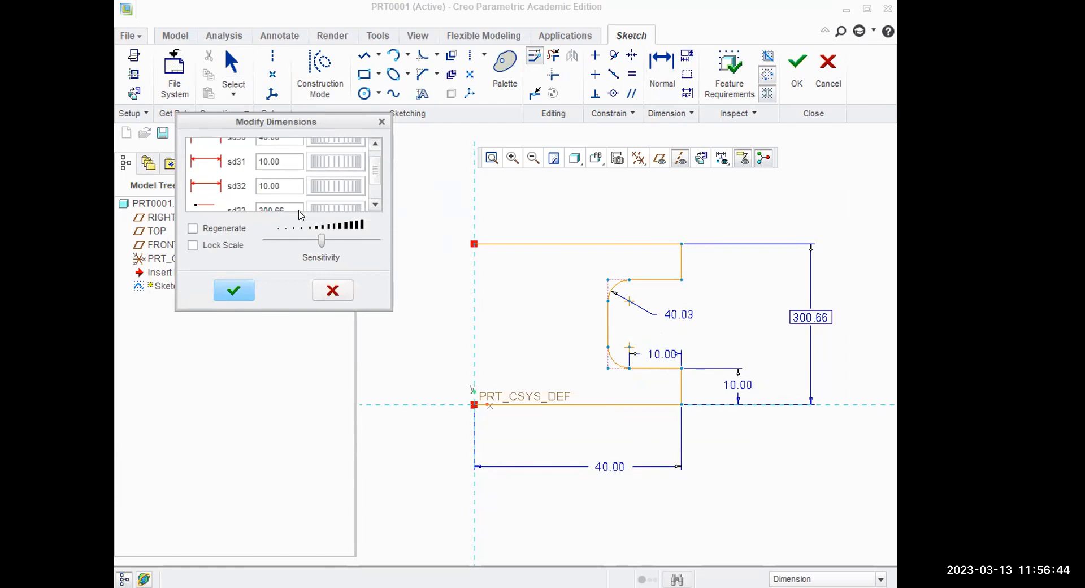
double_click(293, 207)
text(60)
scroll(375, 168, down, 2)
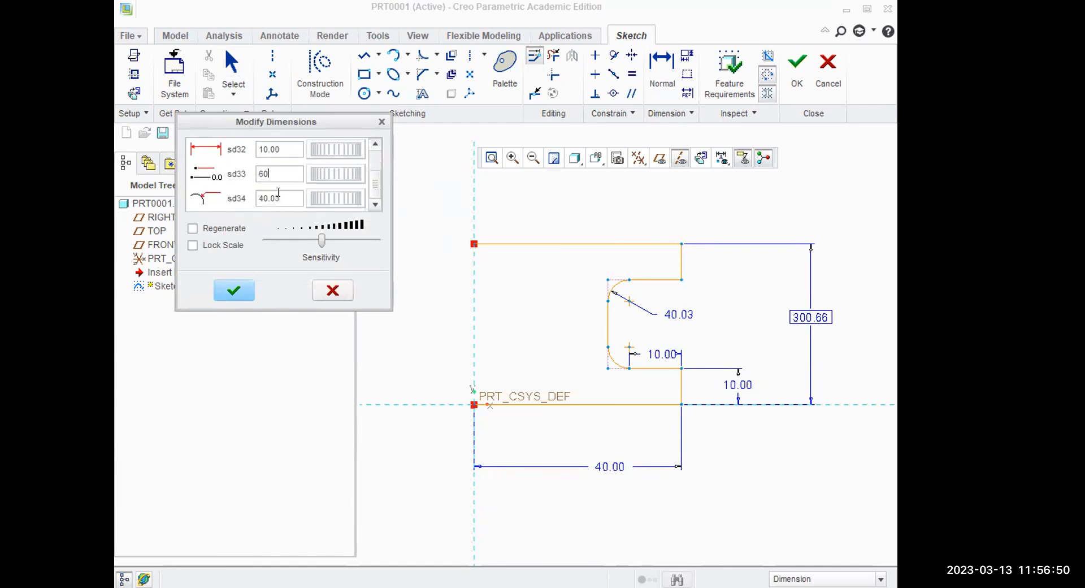
double_click(278, 195)
text(10)
click(193, 228)
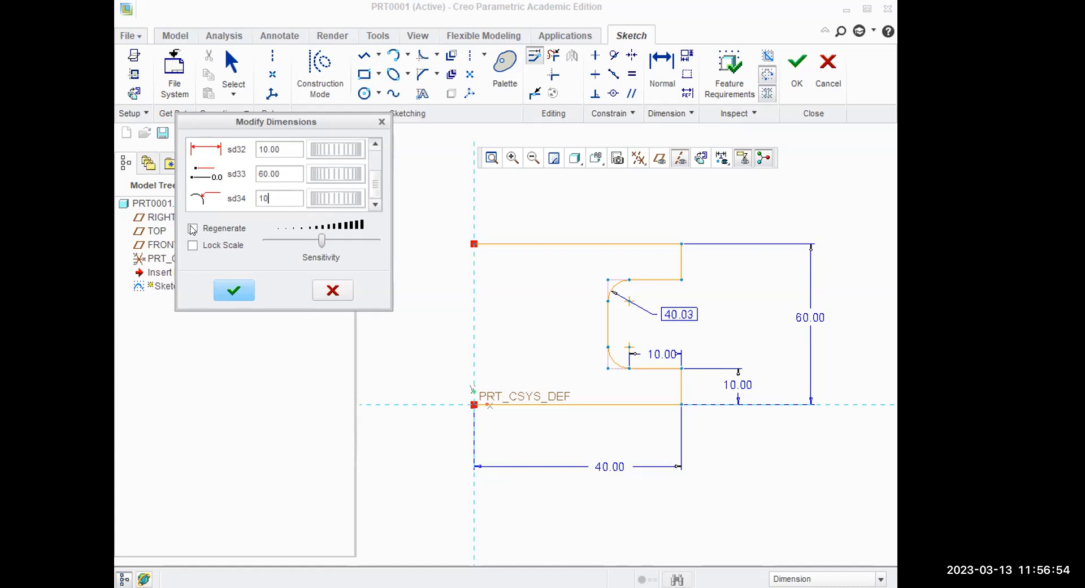
click(231, 292)
mouse_move(461, 351)
ctrl+middle_down()
mouse_move(500, 378)
mouse_move(516, 349)
ctrl+middle_up()
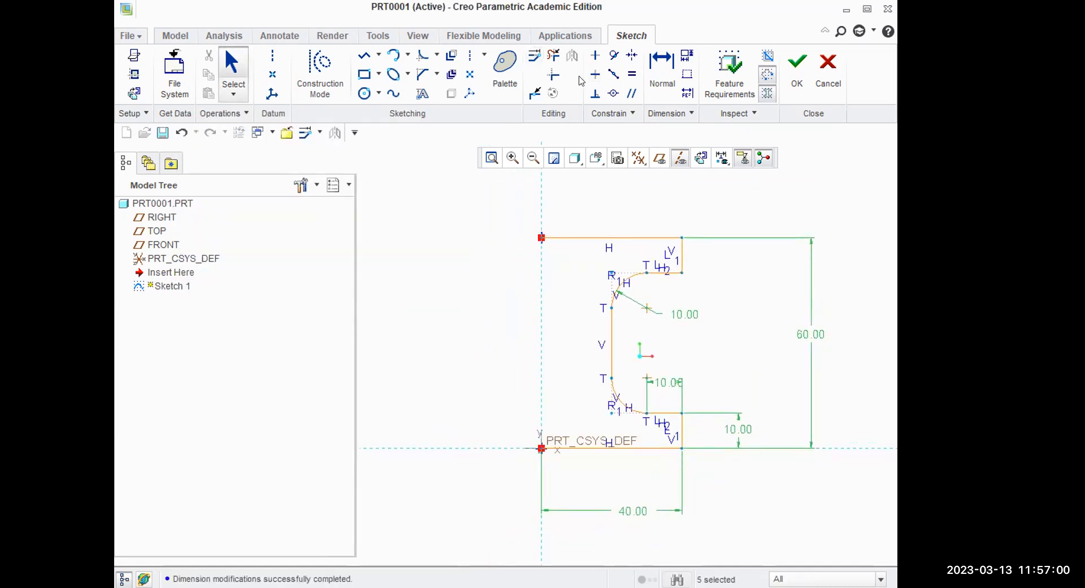
Mirror the entire half profile about a new vertical centerline on the vertical reference and finish the sketch
click(467, 56)
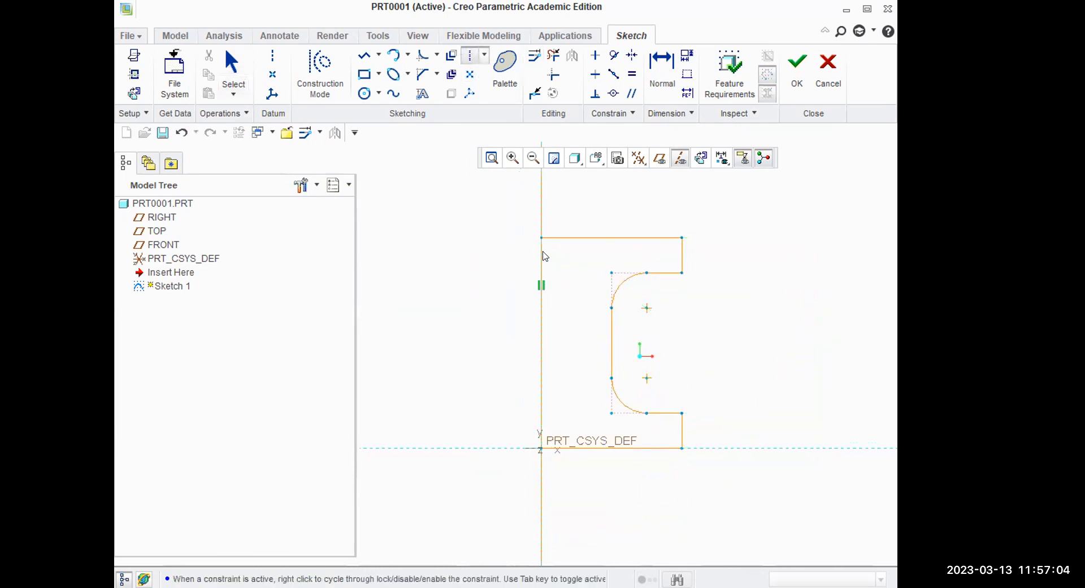
middle_click(632, 214)
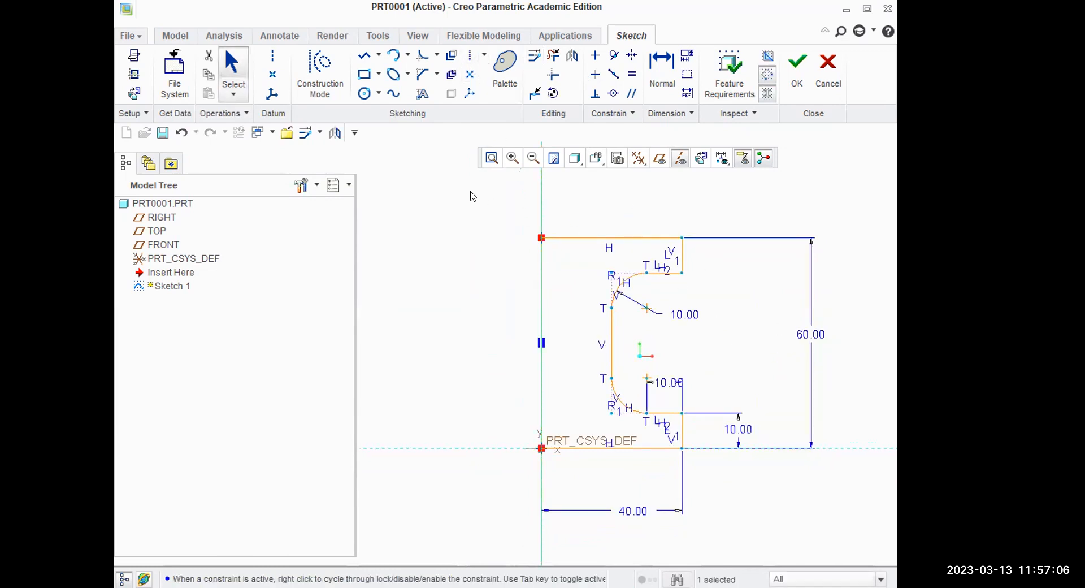
mouse_move(456, 194)
mouse_down()
mouse_move(596, 300)
mouse_move(807, 495)
mouse_move(836, 537)
mouse_move(772, 526)
mouse_up()
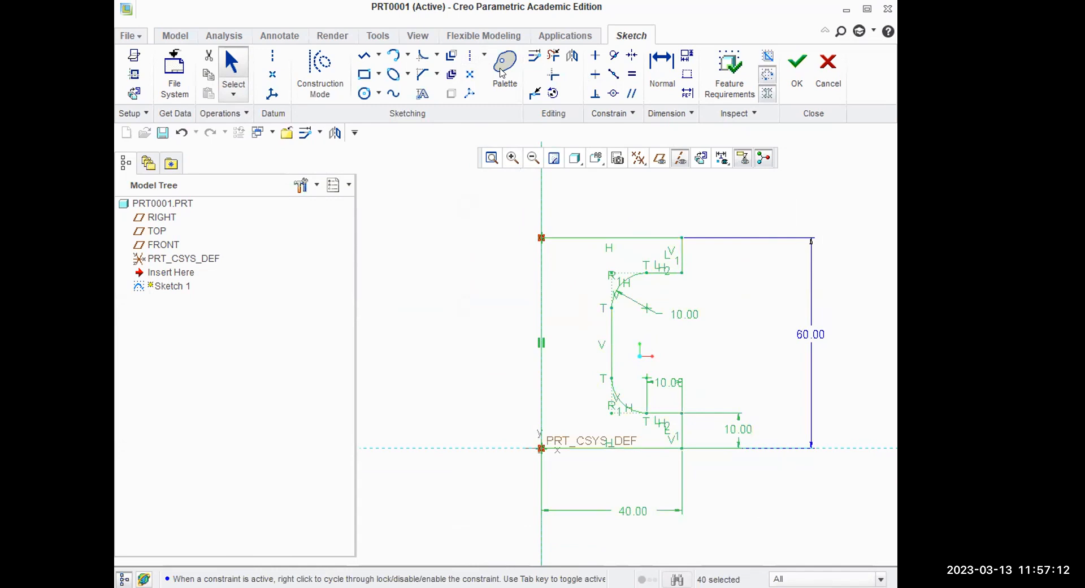
click(573, 55)
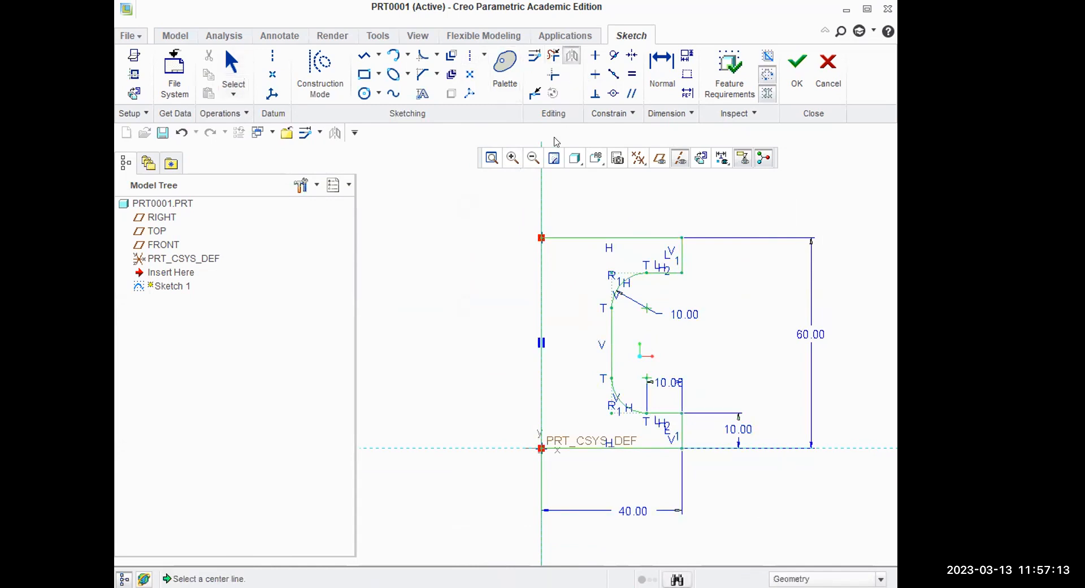
click(541, 195)
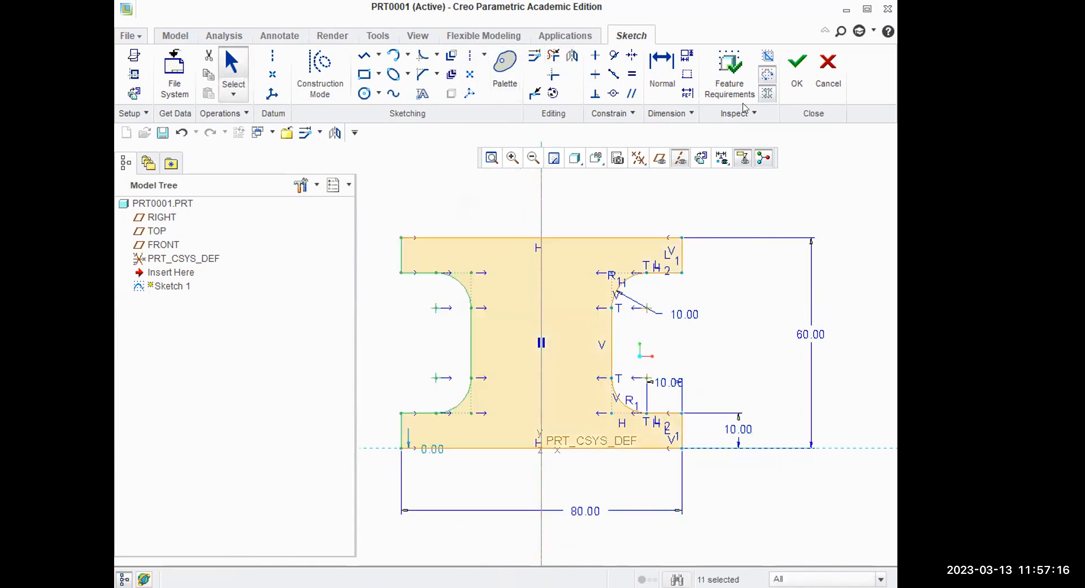
click(798, 62)
scroll(622, 335, down, 2)
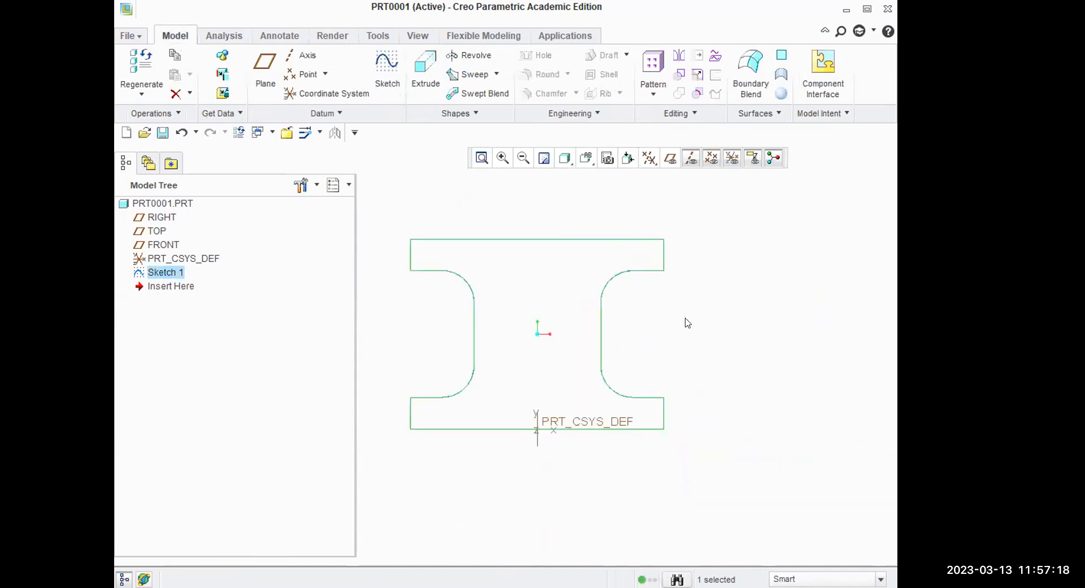
scroll(688, 323, down, 1)
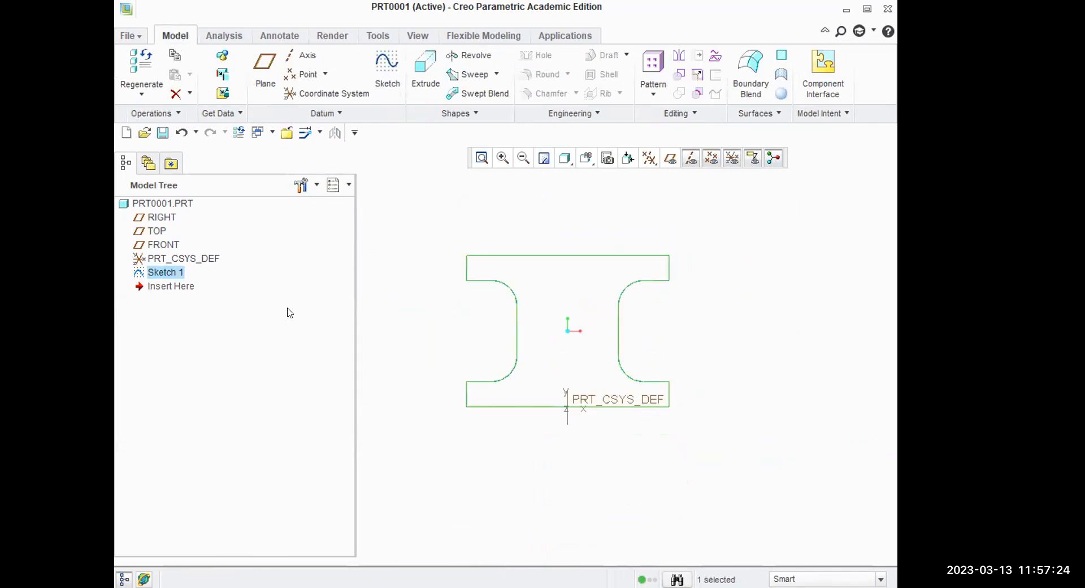
Reopen Sketch 1 for redefinition and draw a horizontal centerline through the midpoint of the original notch's vertical edge
right_click(165, 271)
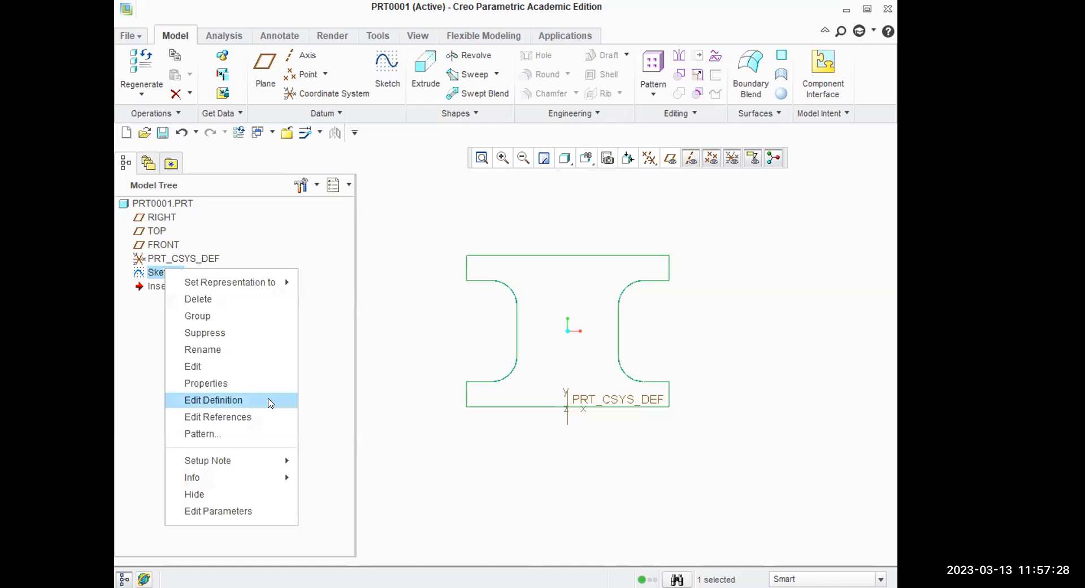
click(243, 402)
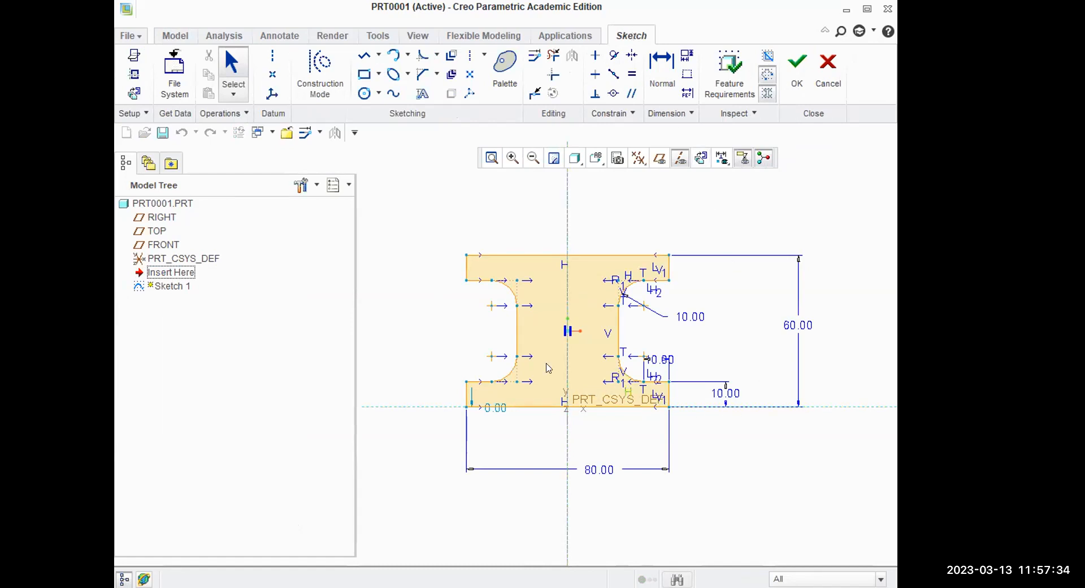
click(473, 59)
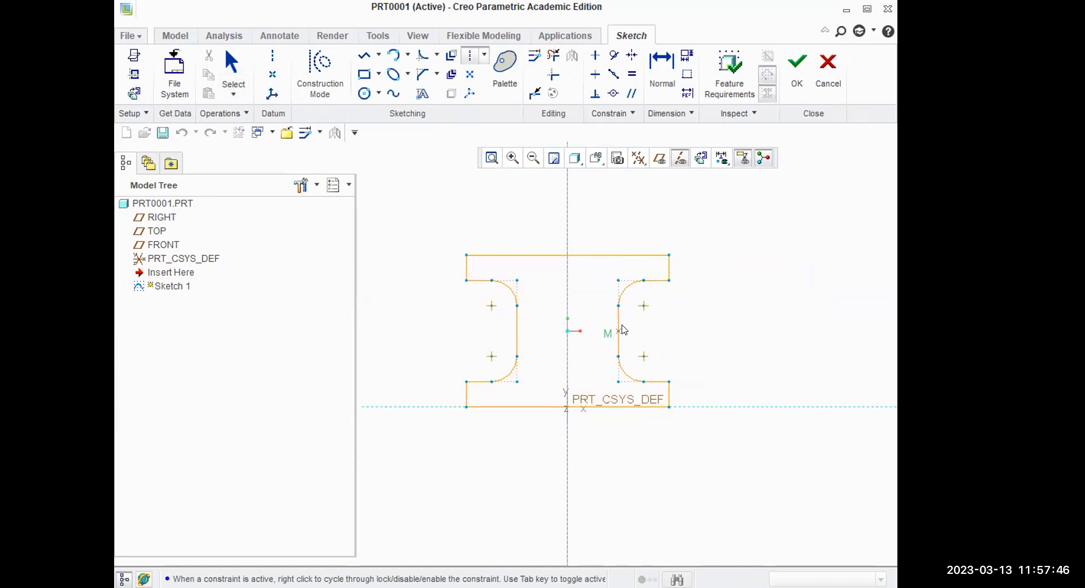
click(622, 331)
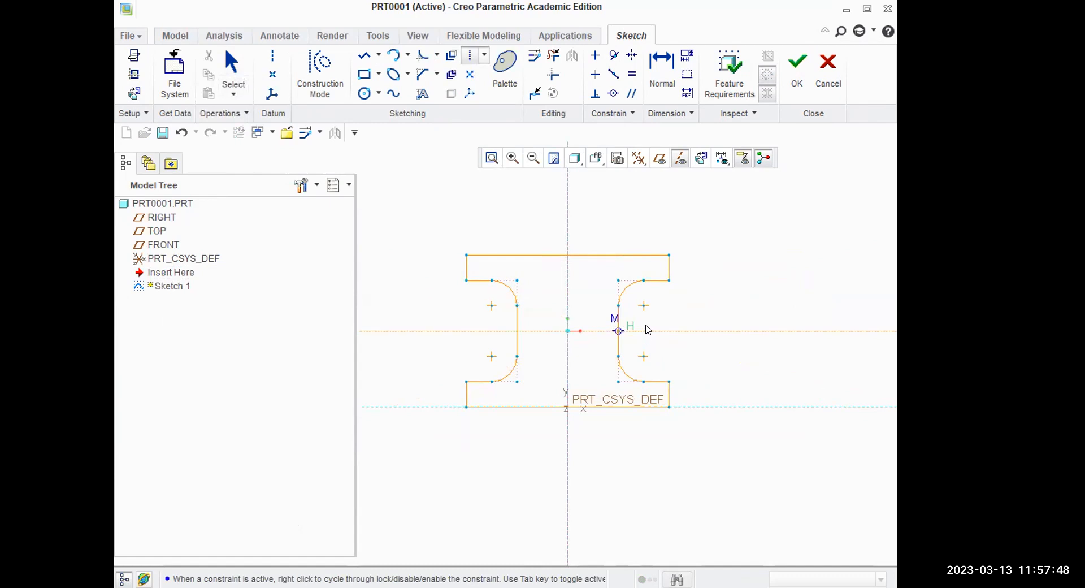
click(649, 331)
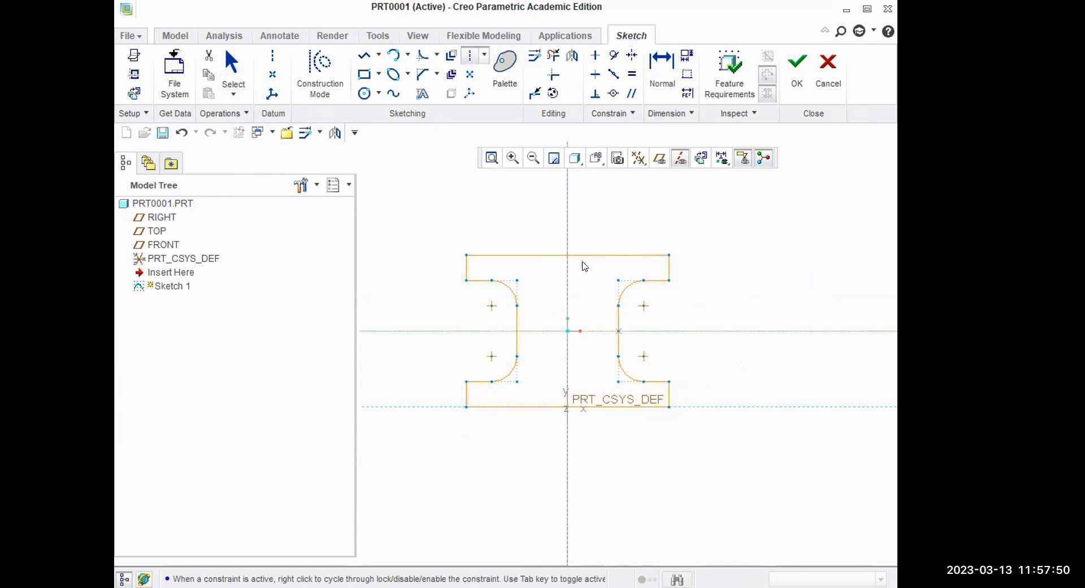
middle_click(607, 225)
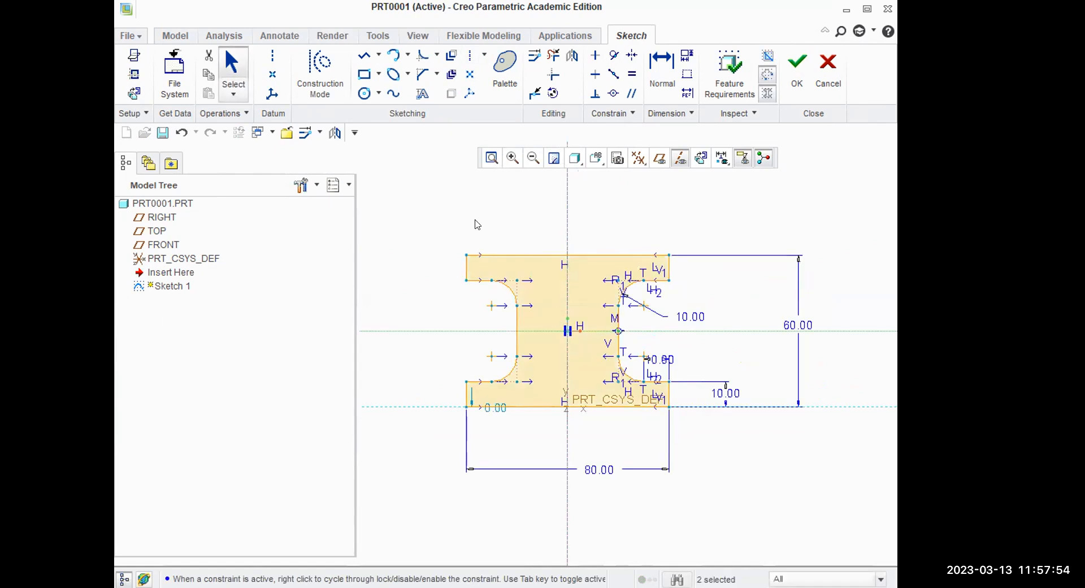
Draw a center rectangle as a square about 20 wide, centred where the vertical and horizontal centerlines cross
click(378, 74)
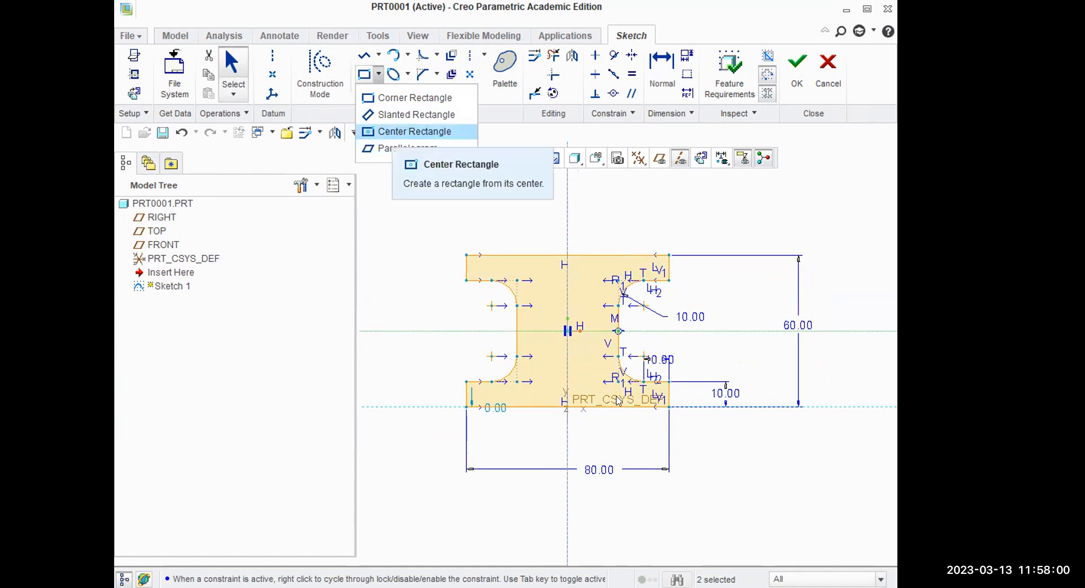
click(390, 133)
click(568, 331)
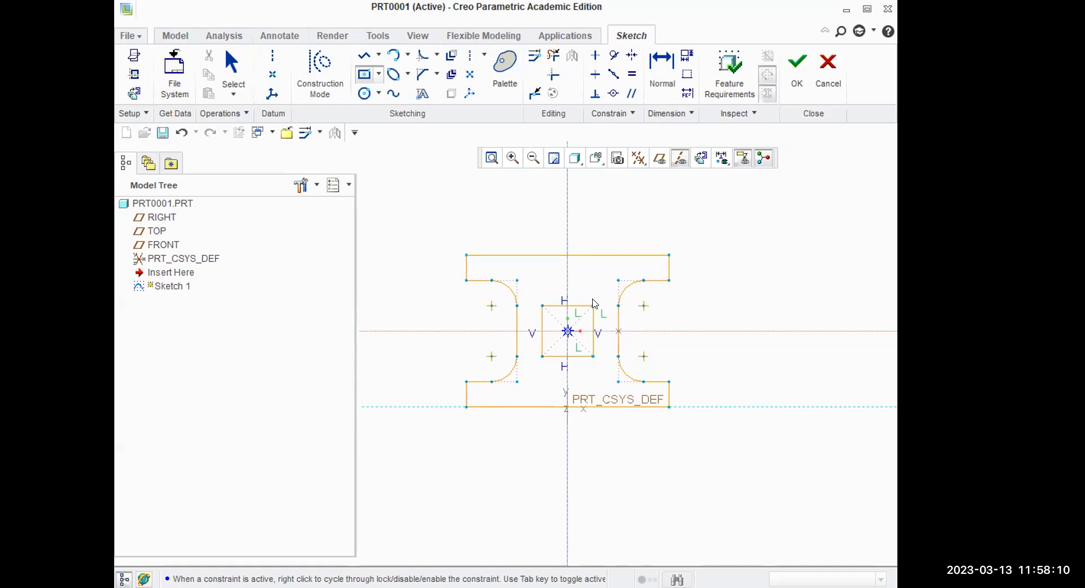
click(593, 304)
middle_click(701, 328)
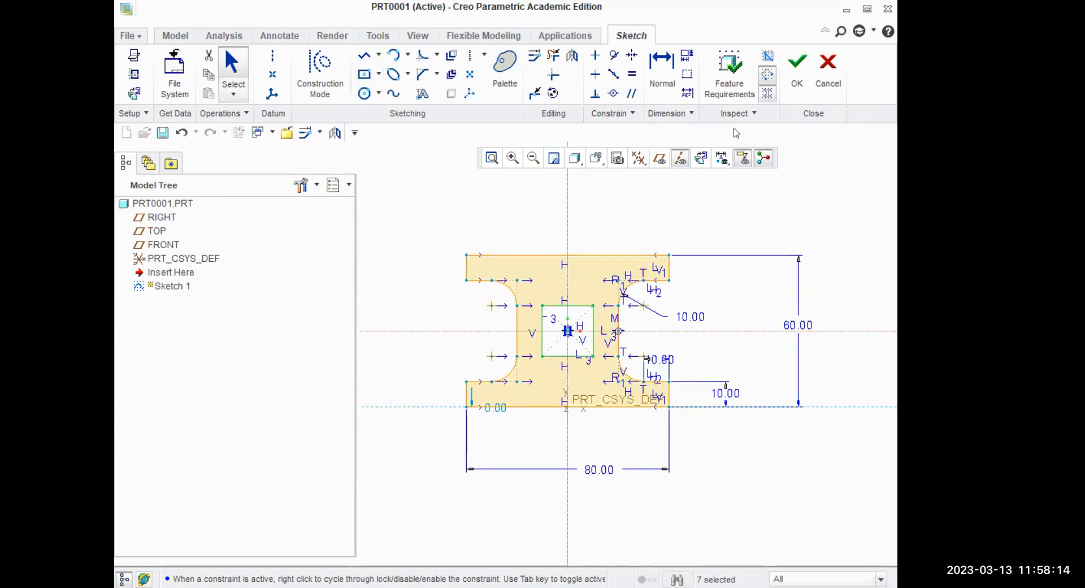
Try to dimension the central square's width above the profile, deleting the conflicting dimension
click(655, 85)
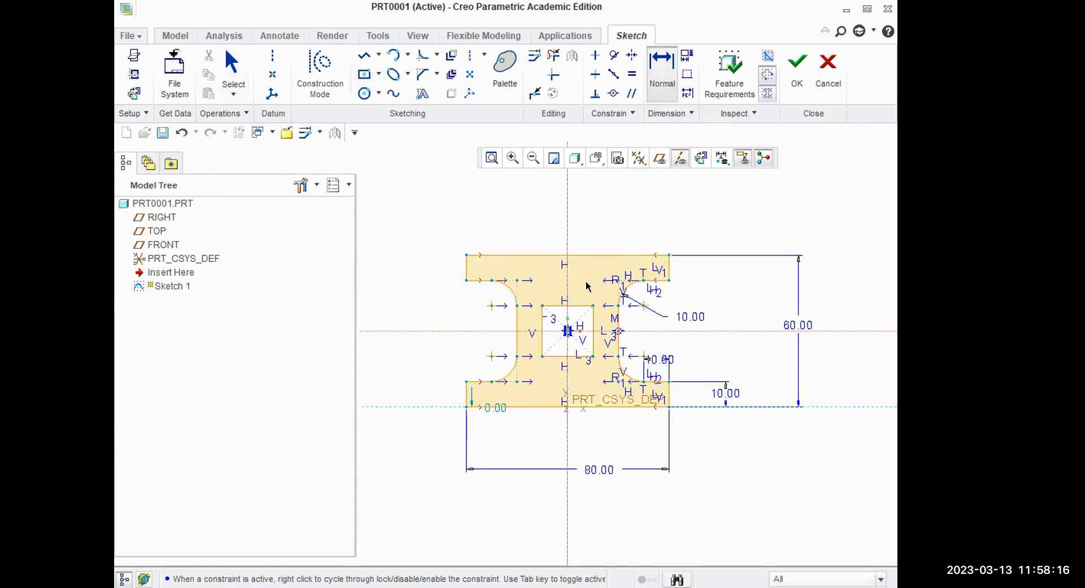
middle_click(584, 221)
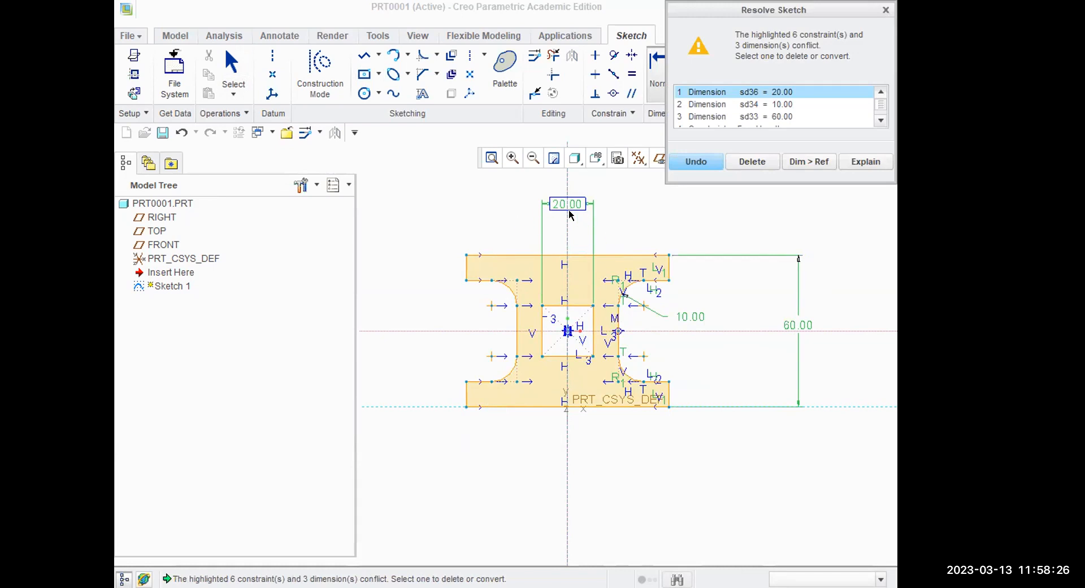
click(752, 162)
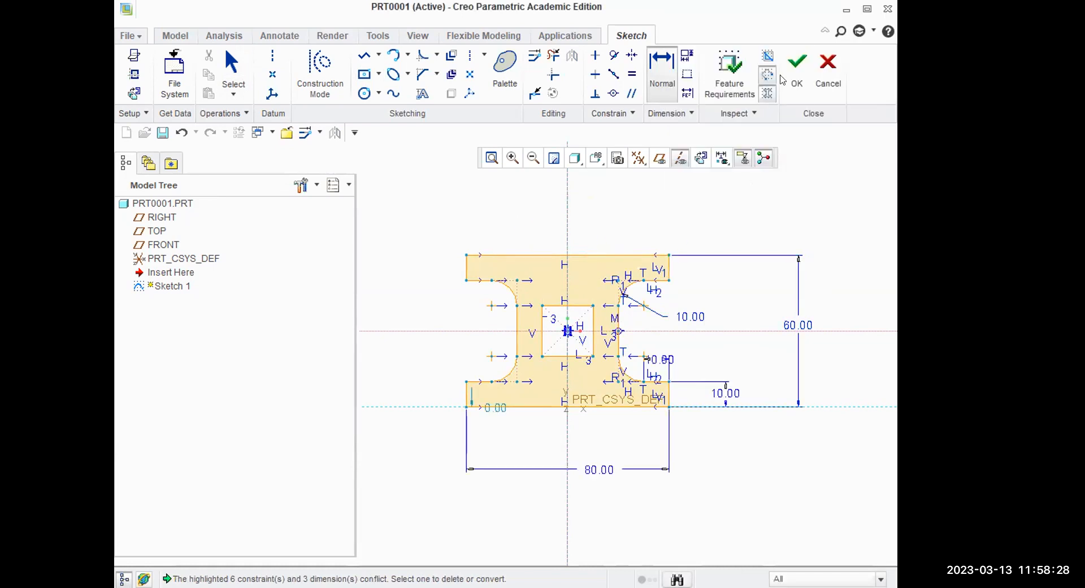
Finish the sketch and redefine Sketch 1 with cross-hatching enabled in its properties, keeping the default spacing and angle
click(797, 65)
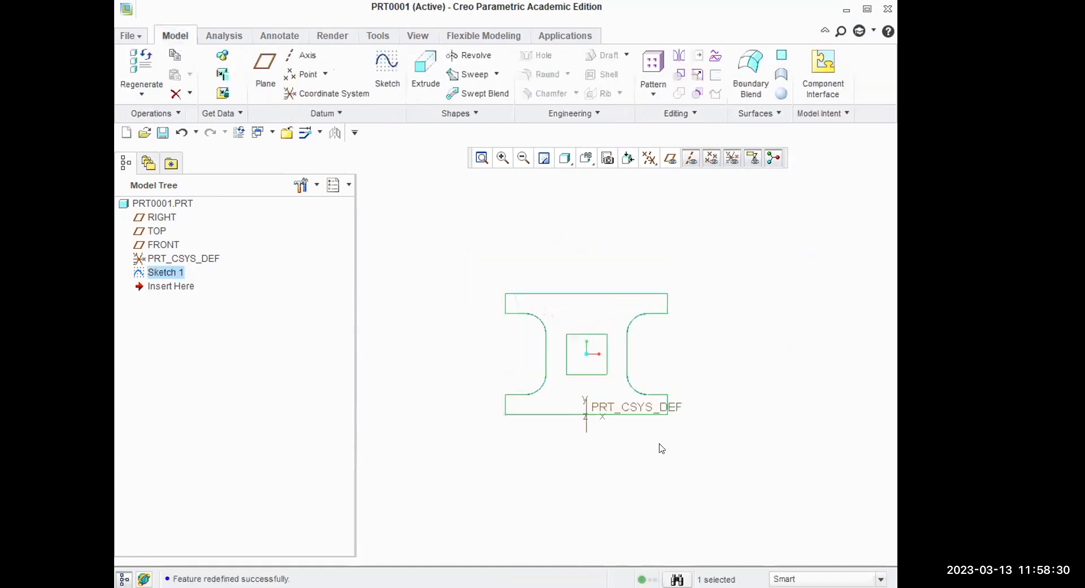
click(171, 270)
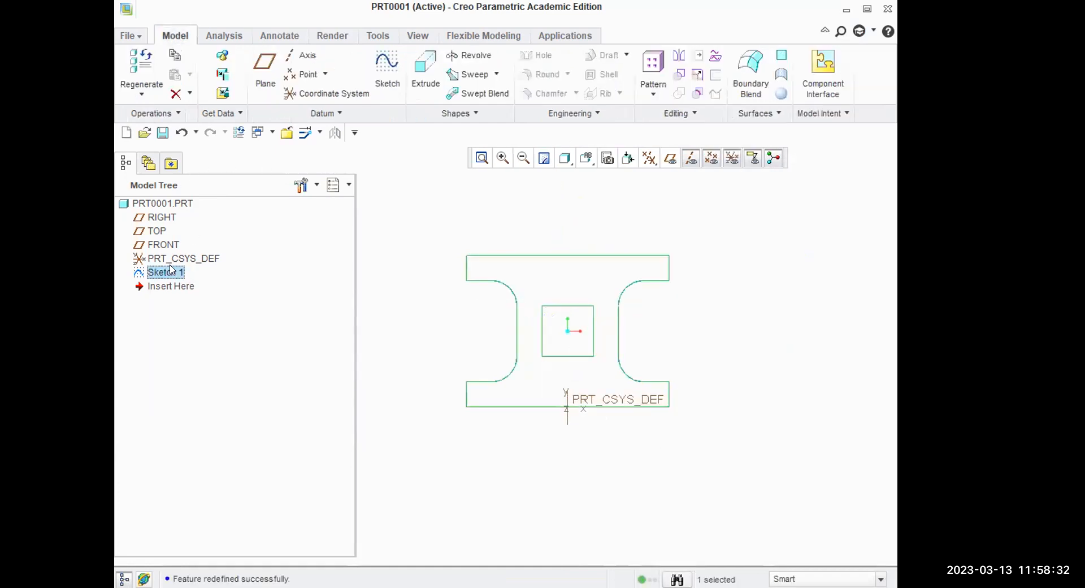
right_click(171, 270)
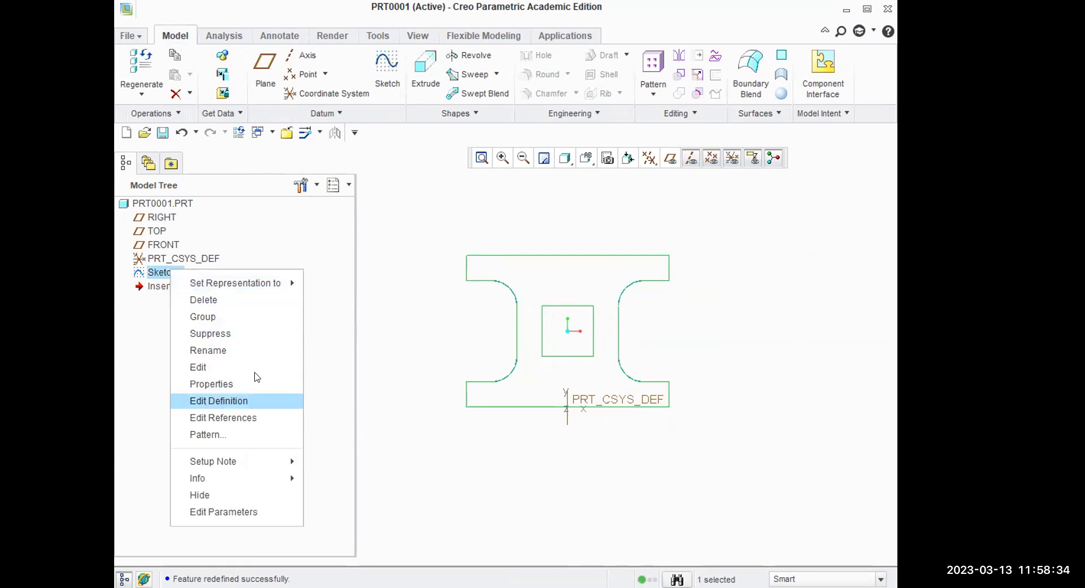
click(225, 400)
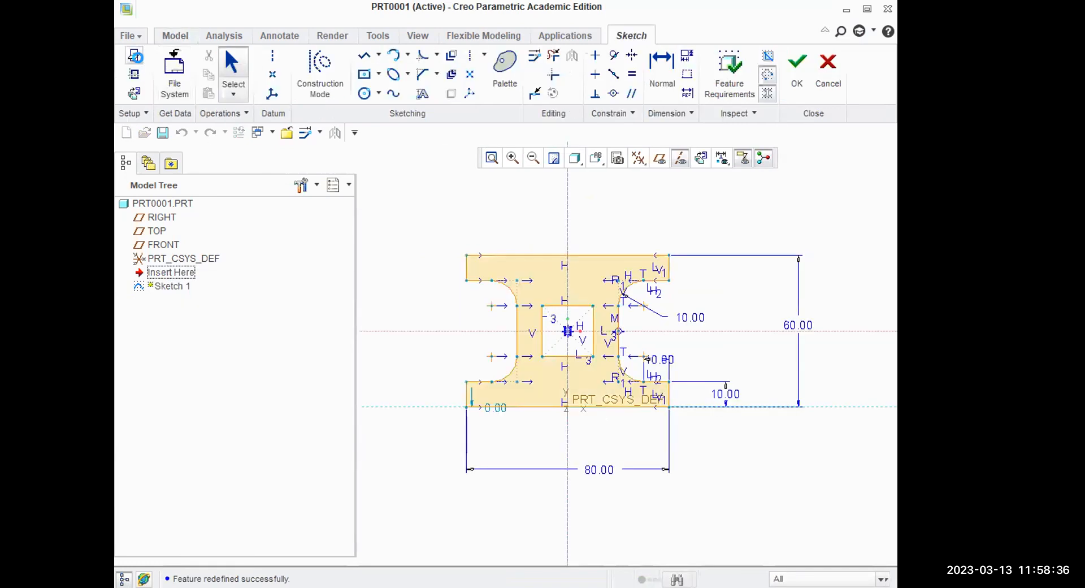
click(764, 174)
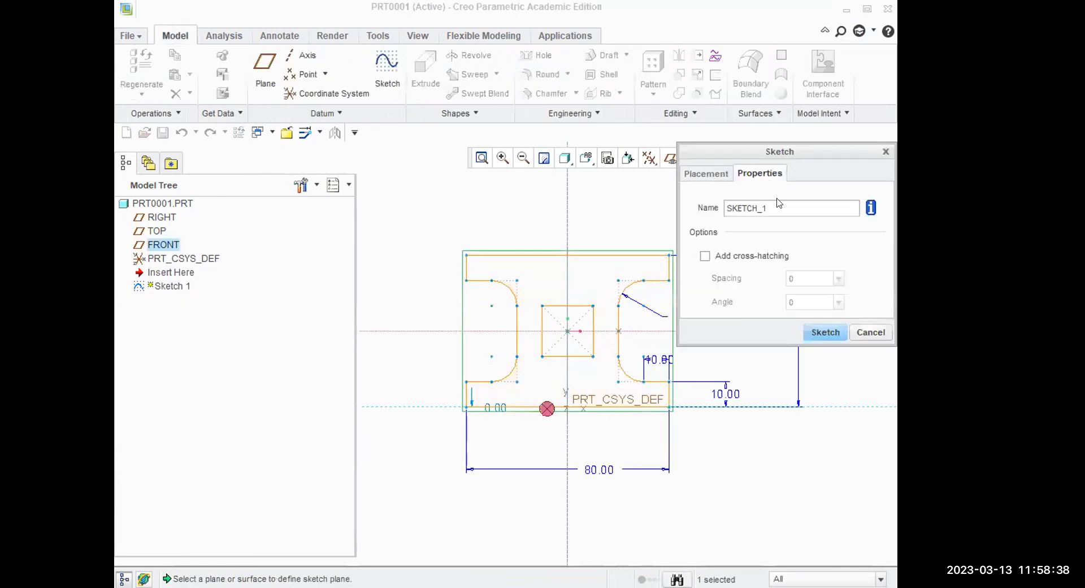
click(724, 257)
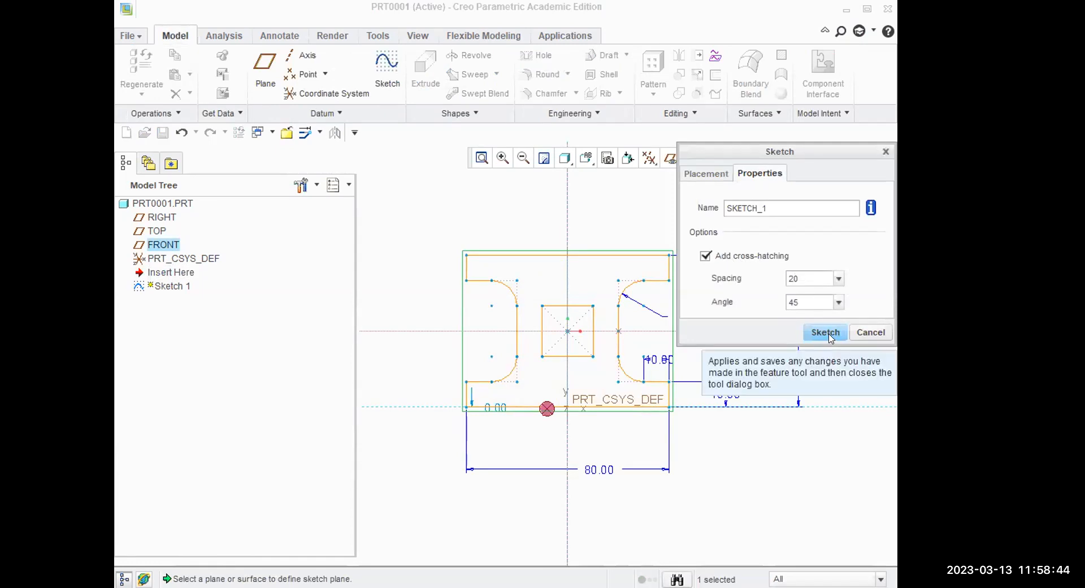
click(808, 339)
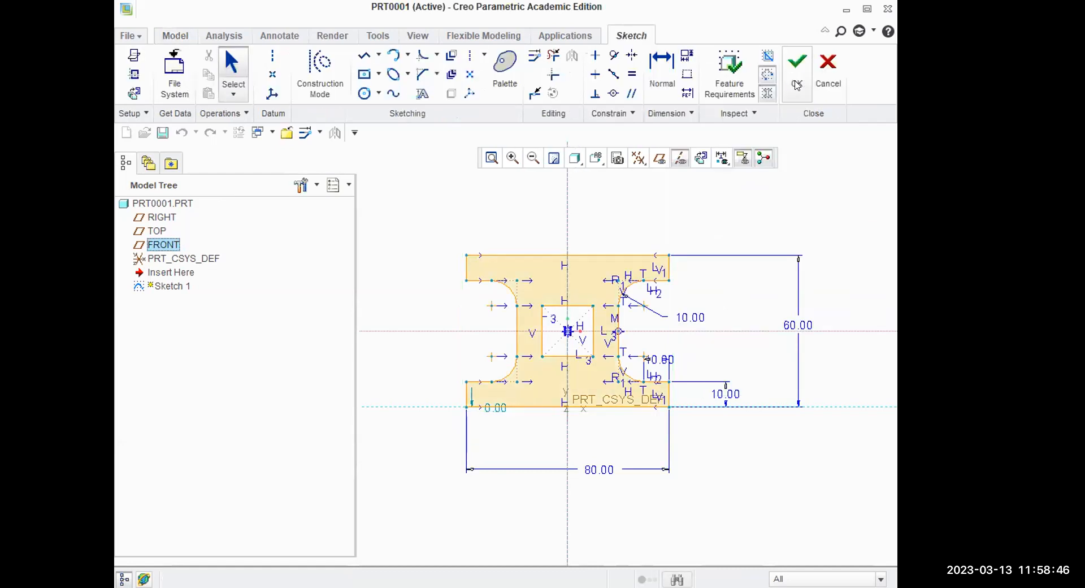
click(797, 85)
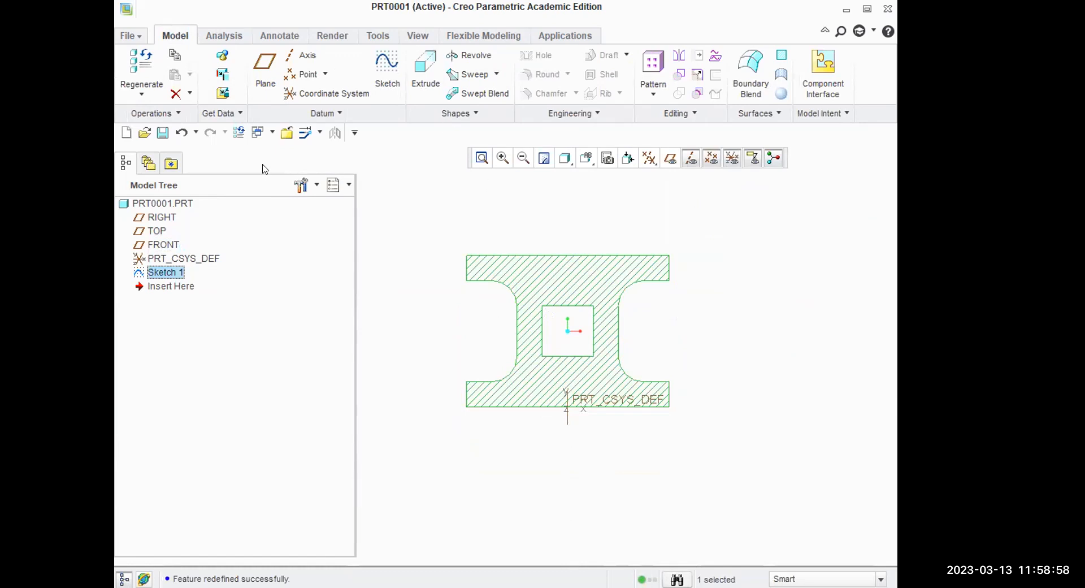
Close the hatched part's window and create a new solid part prt0002 from the default template, displaying its datum planes
click(286, 137)
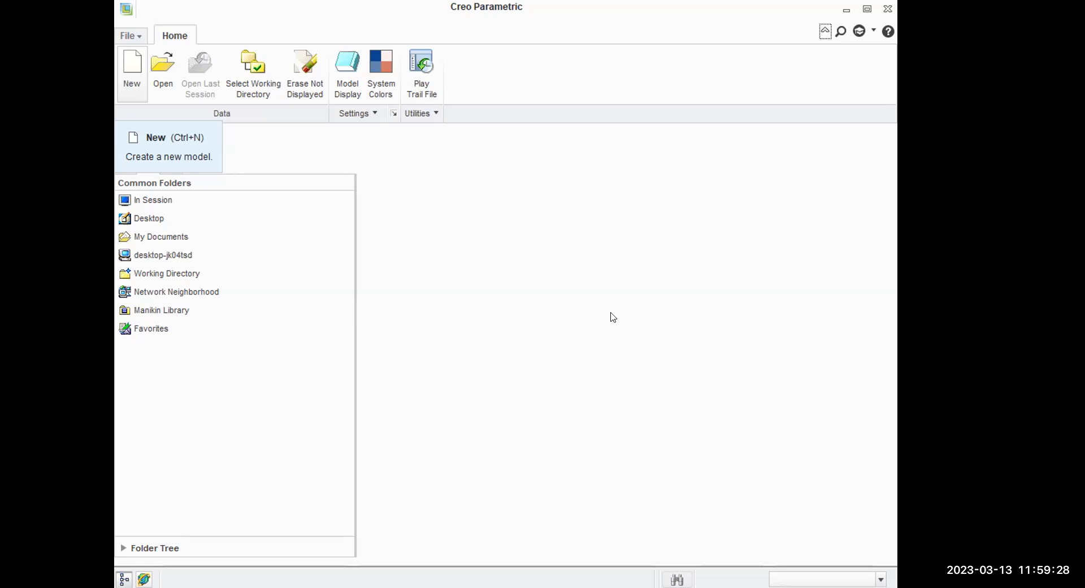
click(134, 79)
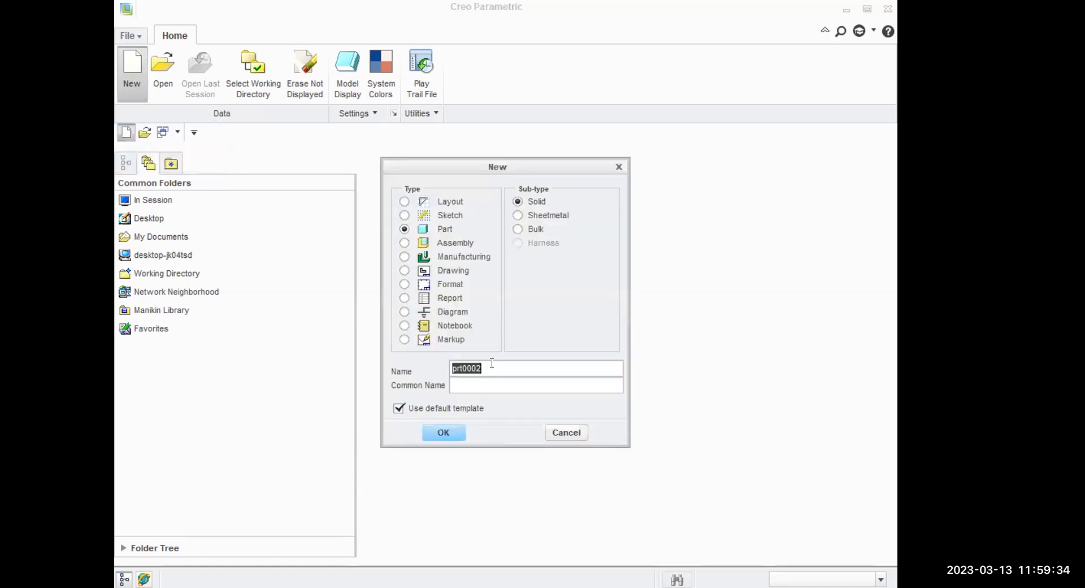
click(446, 430)
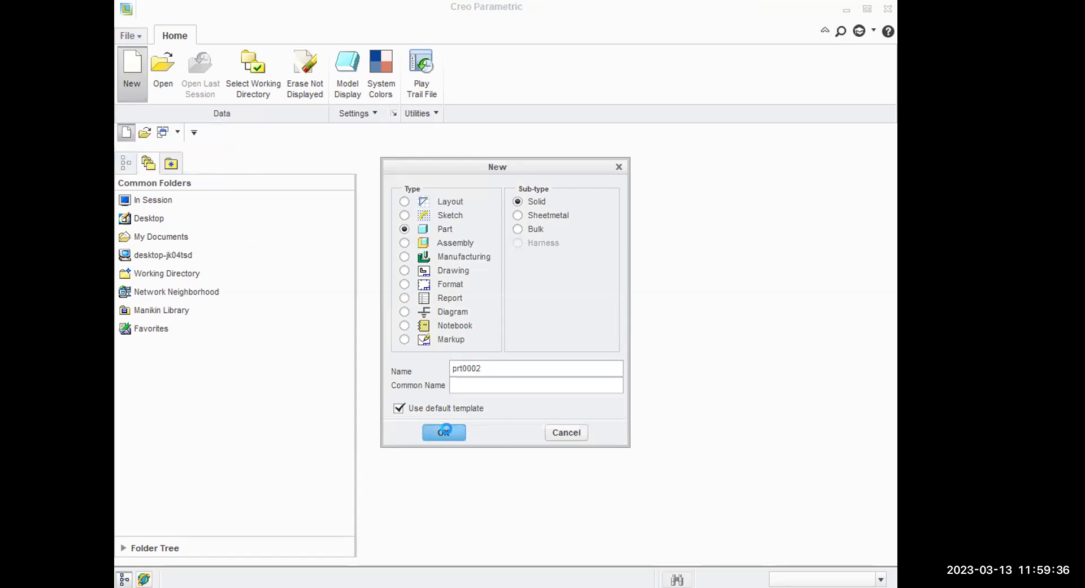
click(670, 158)
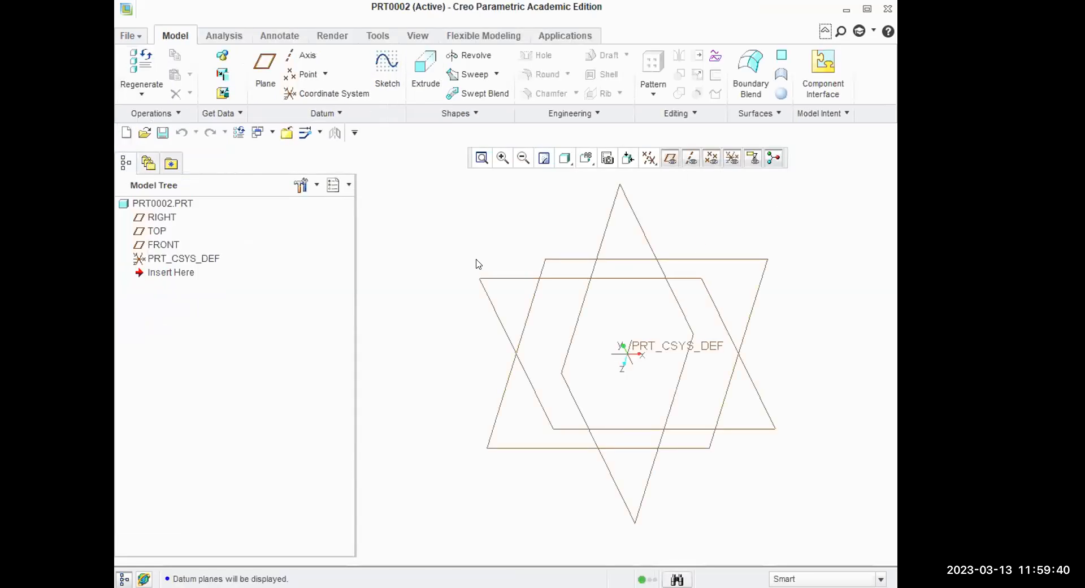
Start a sketch on the FRONT plane, orient the view parallel to it and hide the datum planes
click(610, 220)
click(163, 244)
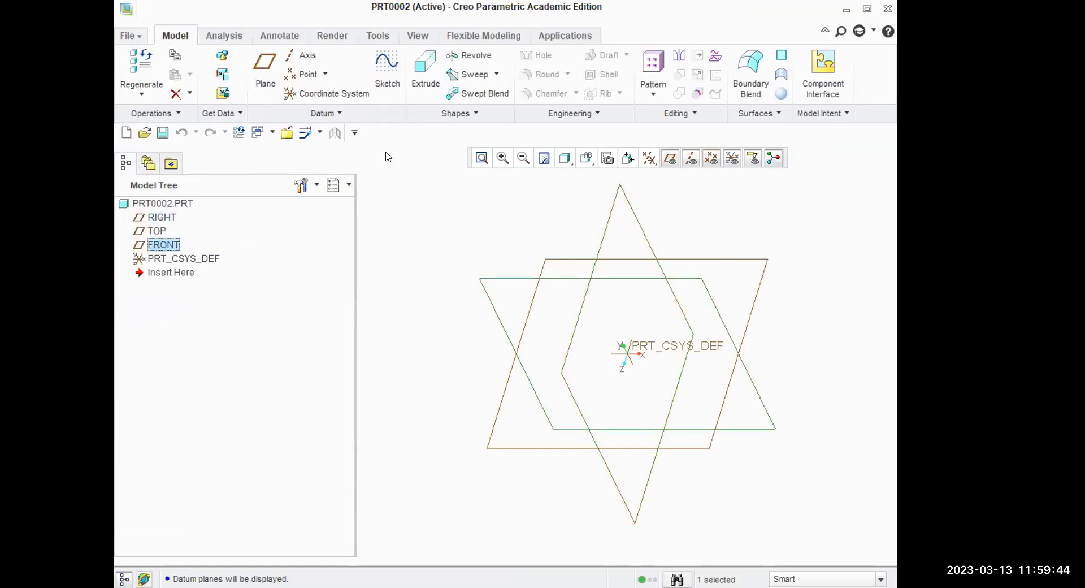
click(391, 67)
click(701, 158)
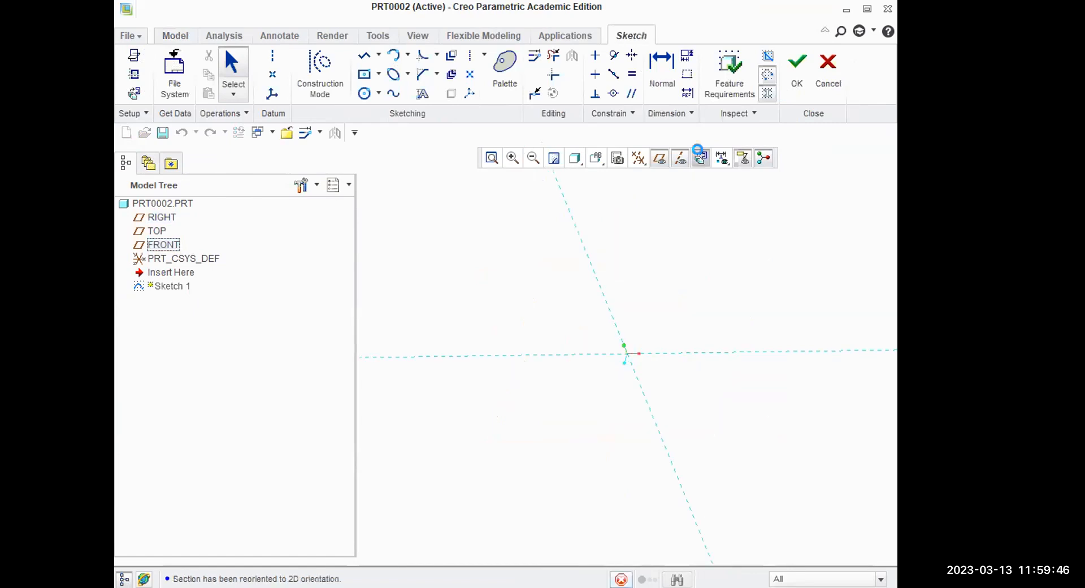
click(659, 158)
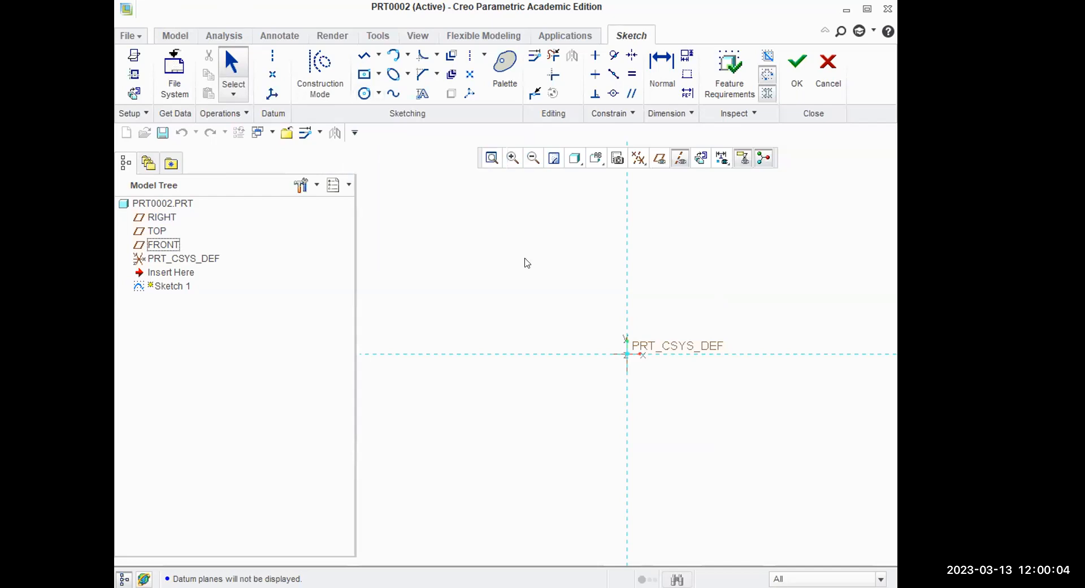
Draw two concentric circles, about 464 and 354 in diameter, centred on the coordinate system origin
right_click(474, 243)
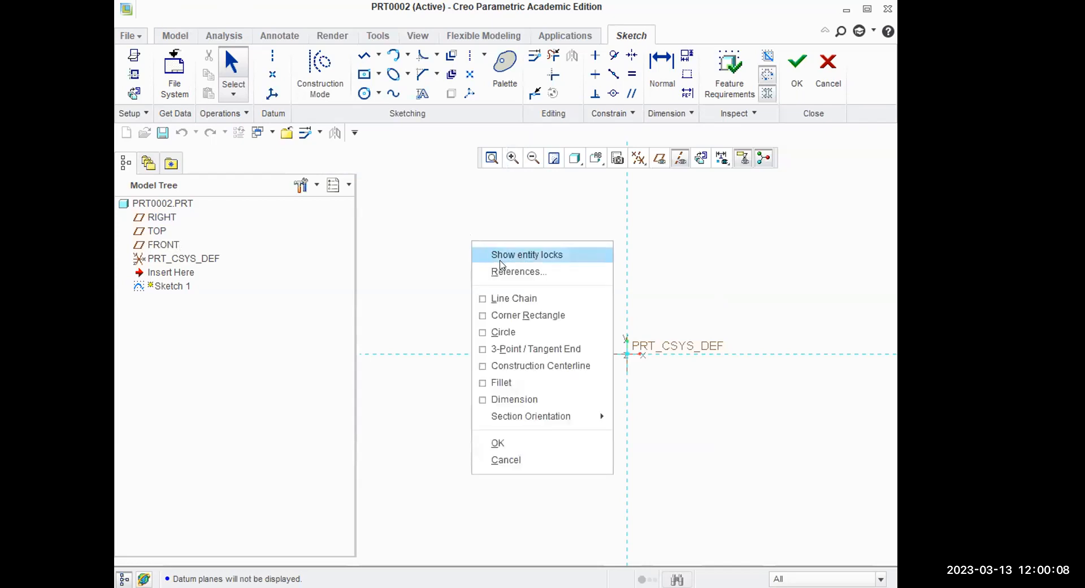
click(524, 334)
click(628, 354)
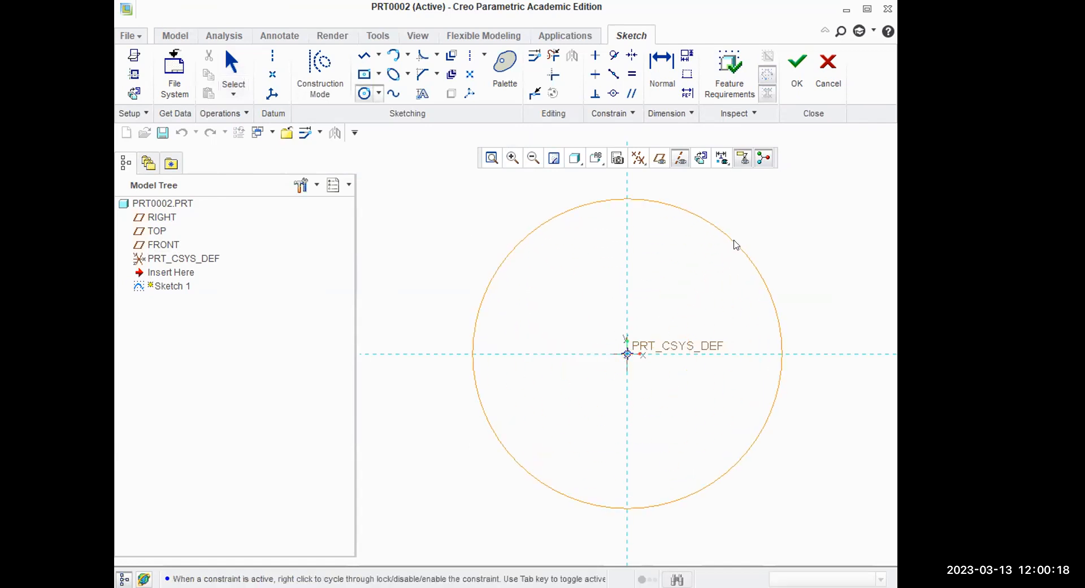
click(735, 244)
click(627, 354)
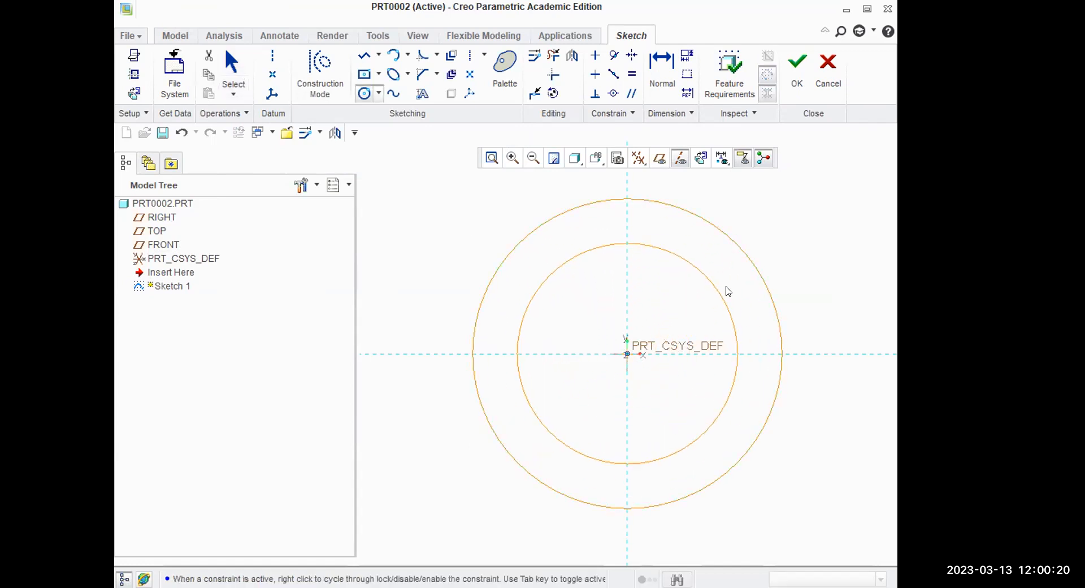
click(728, 290)
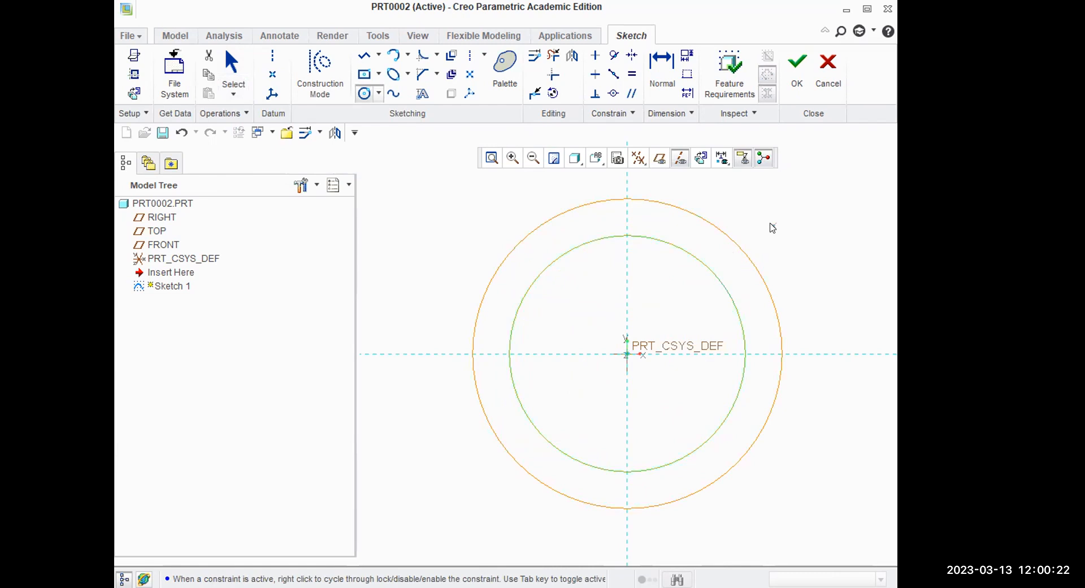
middle_click(773, 227)
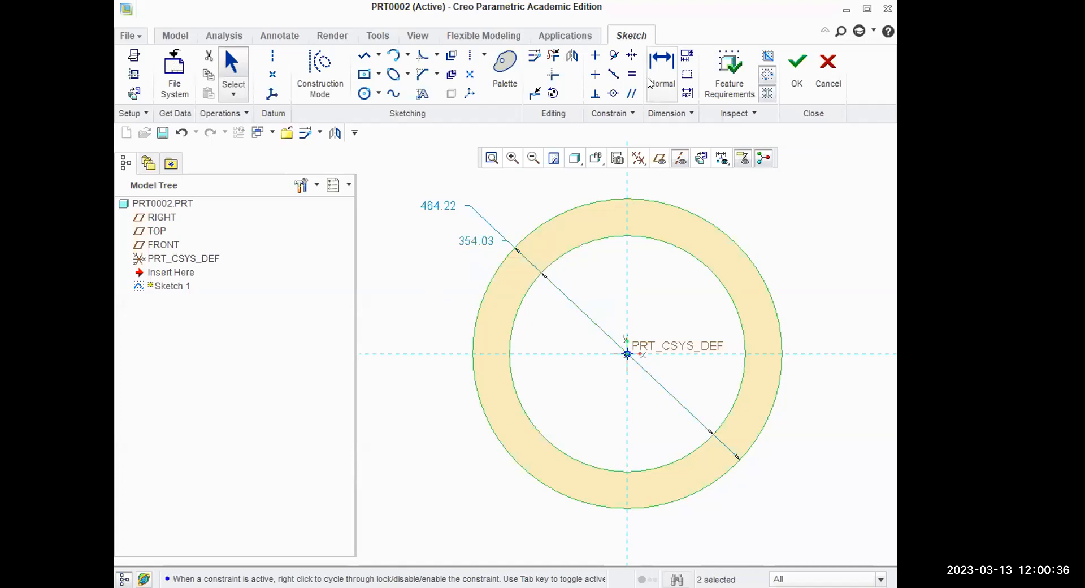
Add a radius dimension to the inner circle and another to the outer circle
click(510, 318)
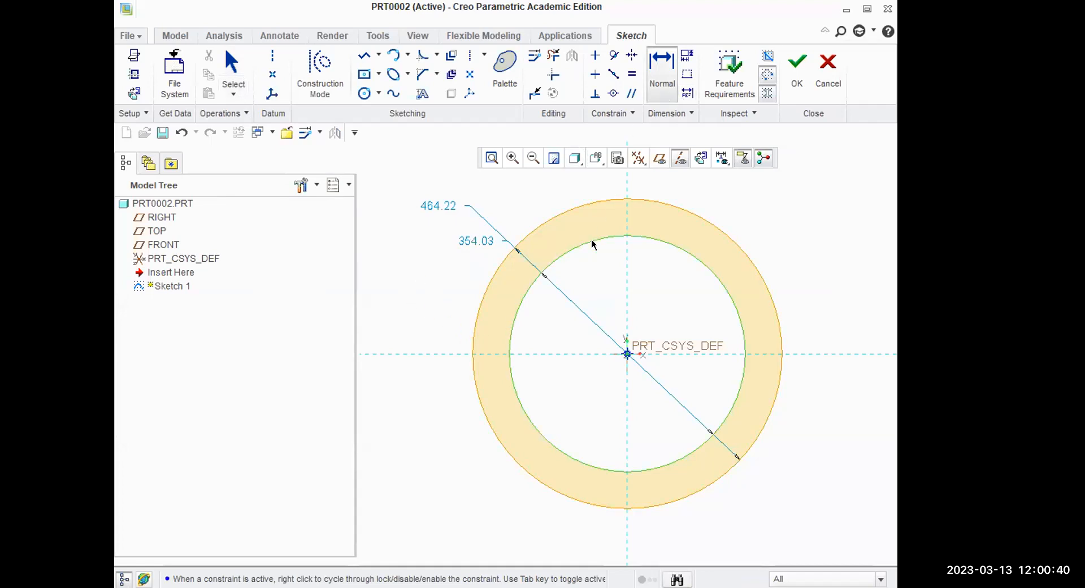
middle_click(424, 250)
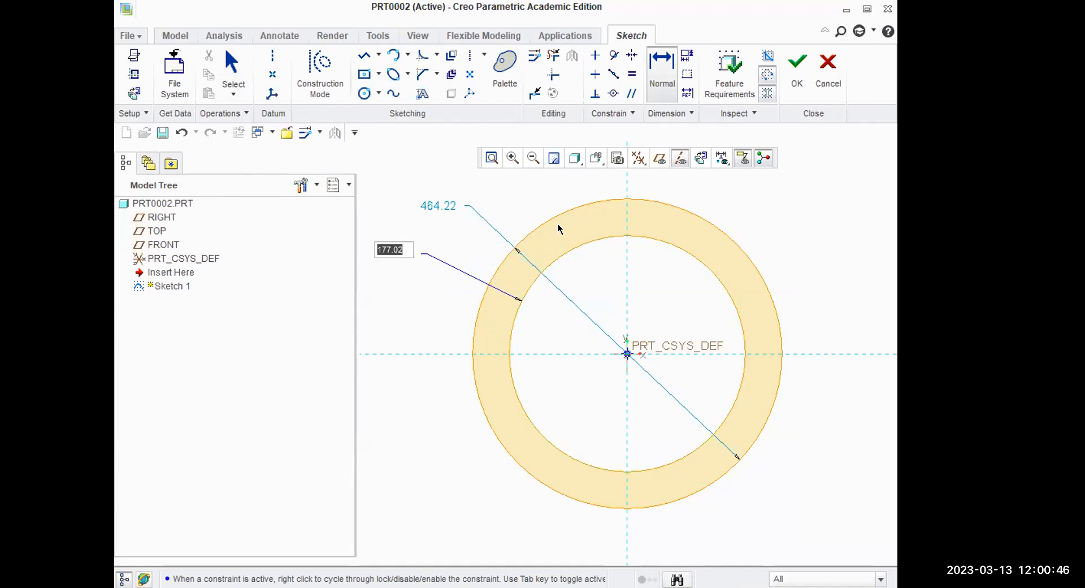
click(570, 202)
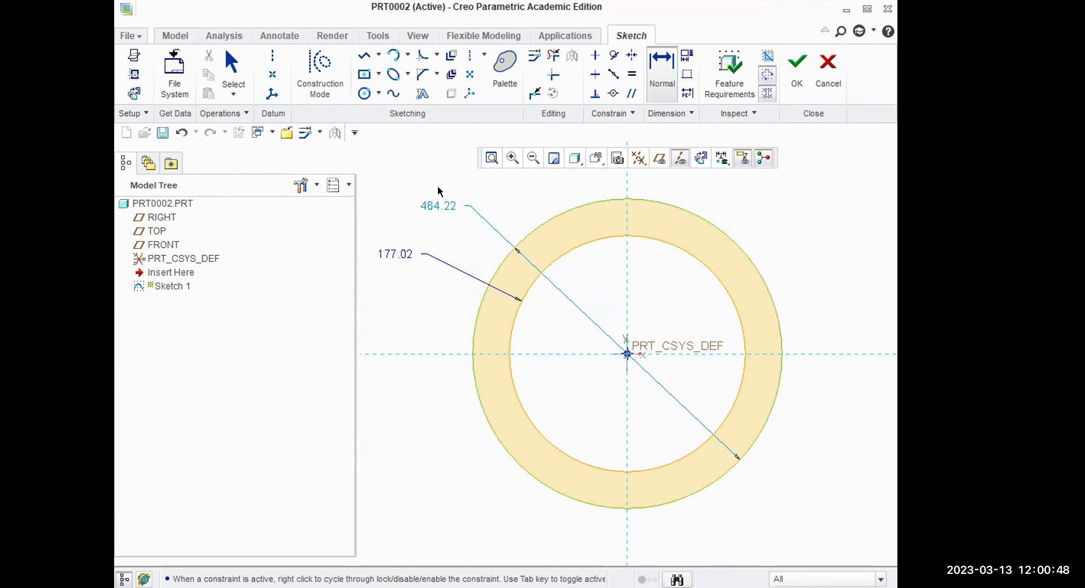
middle_click(438, 190)
middle_click(571, 345)
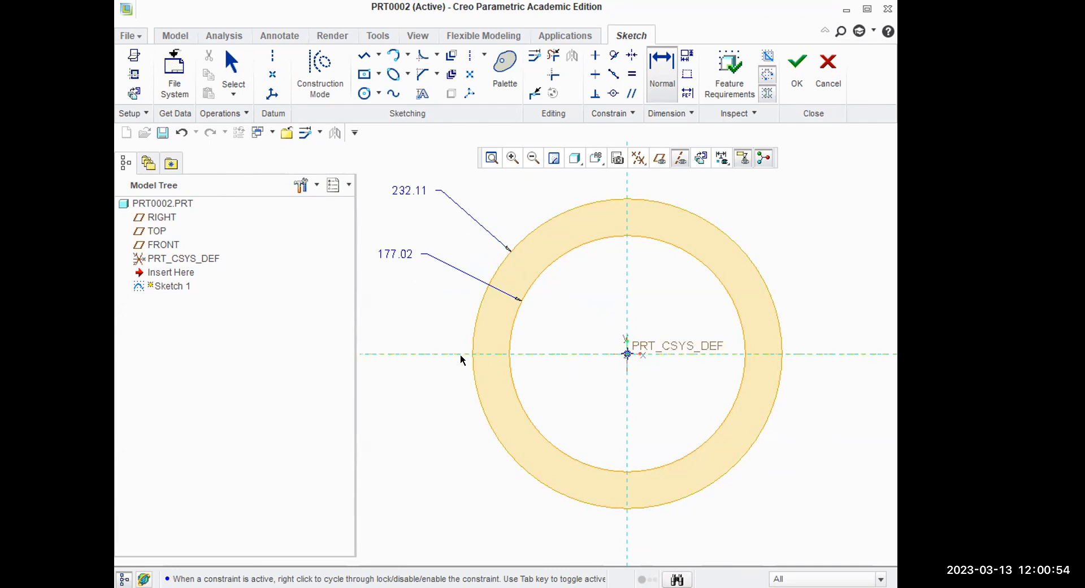
Set the inner circle's radius to 25 and the outer circle's radius to 45
double_click(392, 256)
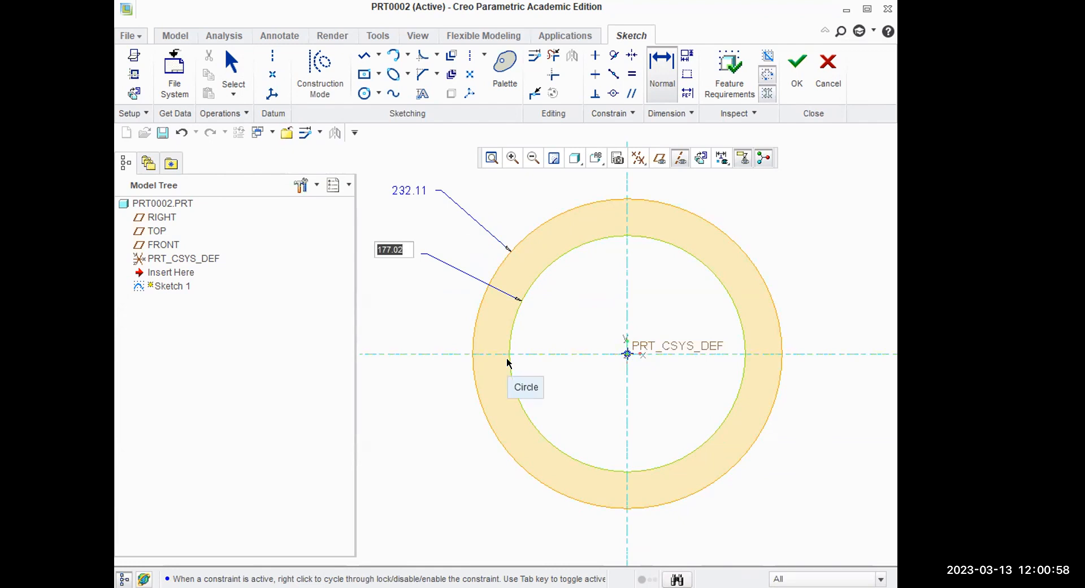
text(25)
key(Return)
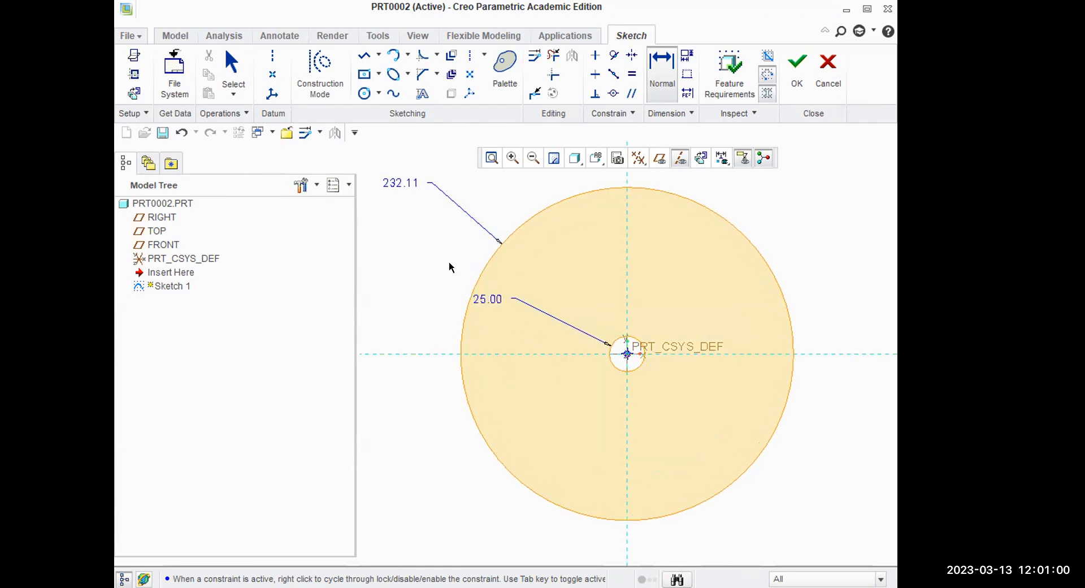
double_click(399, 181)
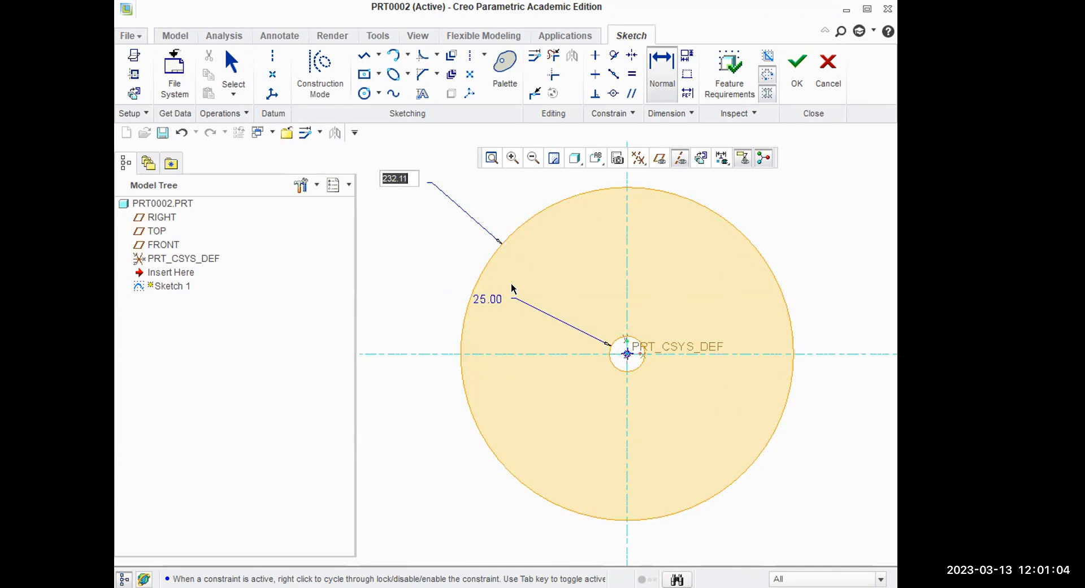
text(45)
key(Return)
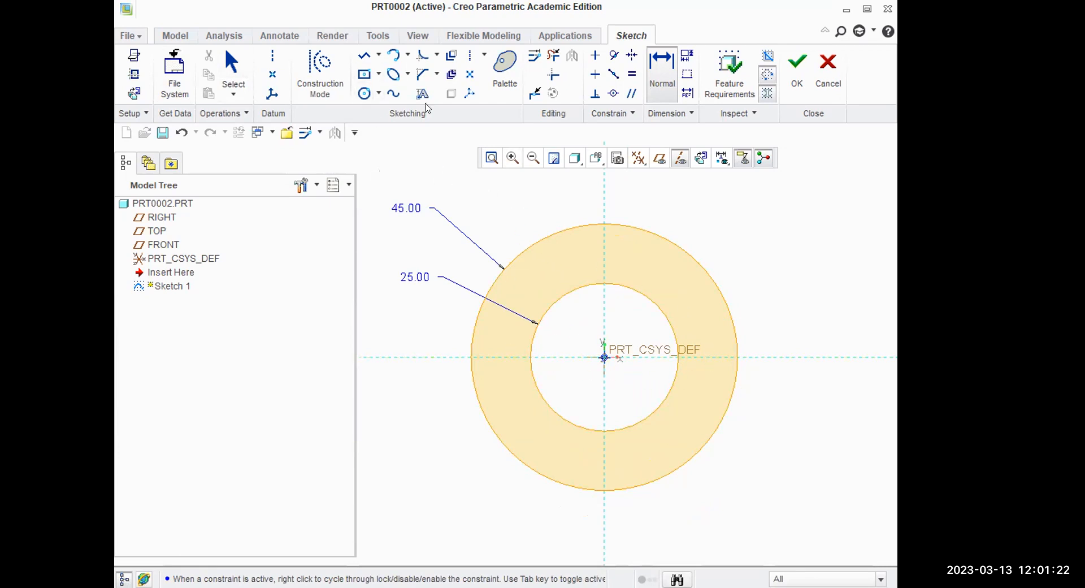
Draw a center rectangle about 70 wide and 14 high, centred on the circles' common centre
click(364, 74)
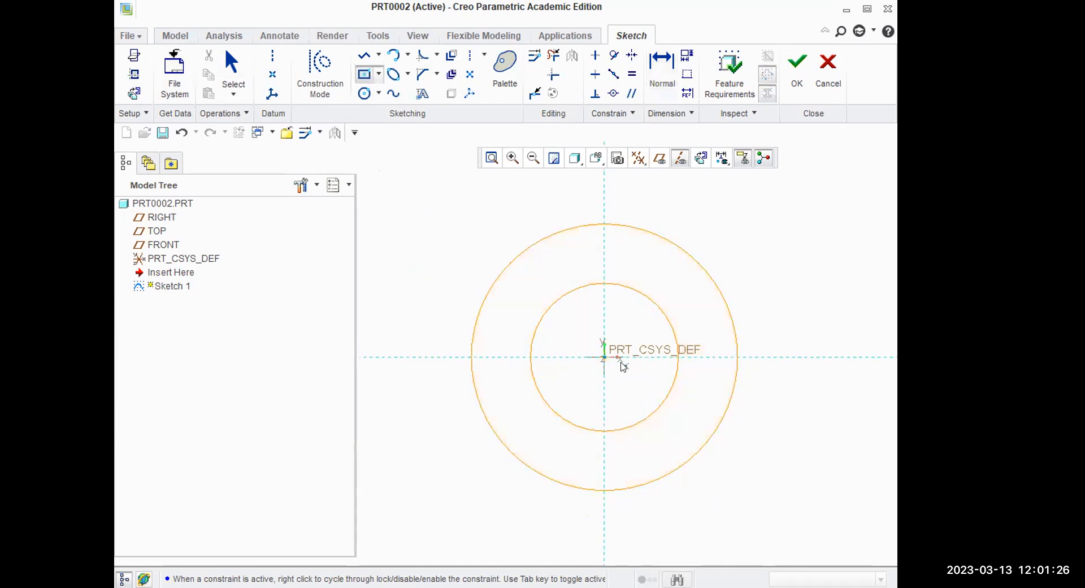
click(605, 357)
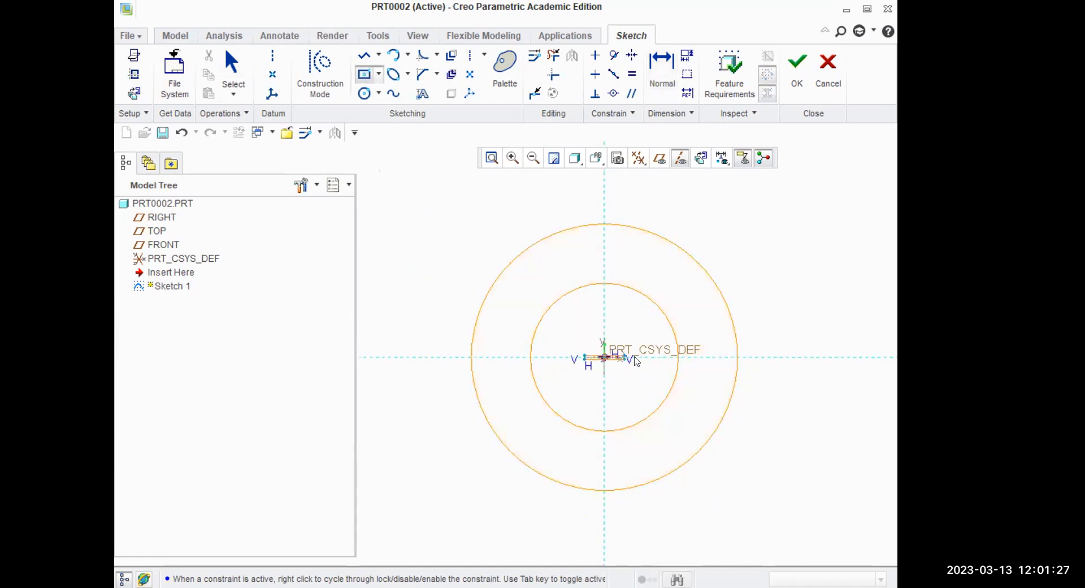
click(708, 336)
middle_click(797, 291)
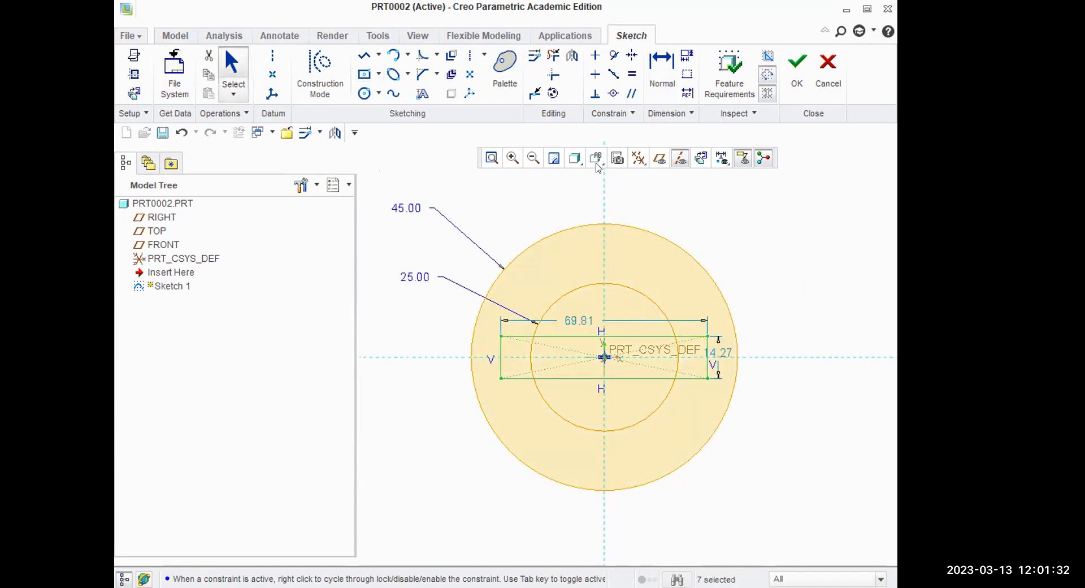
click(693, 205)
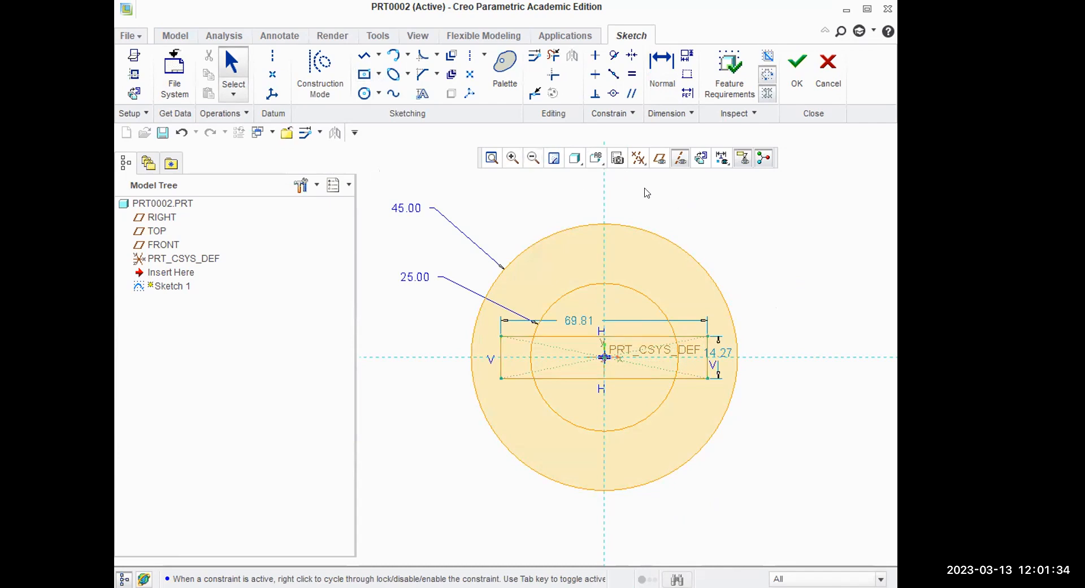
Trim the rectangle's upper edge inside the inner circle and most of that circle's side arcs lying within the rectangle
click(549, 57)
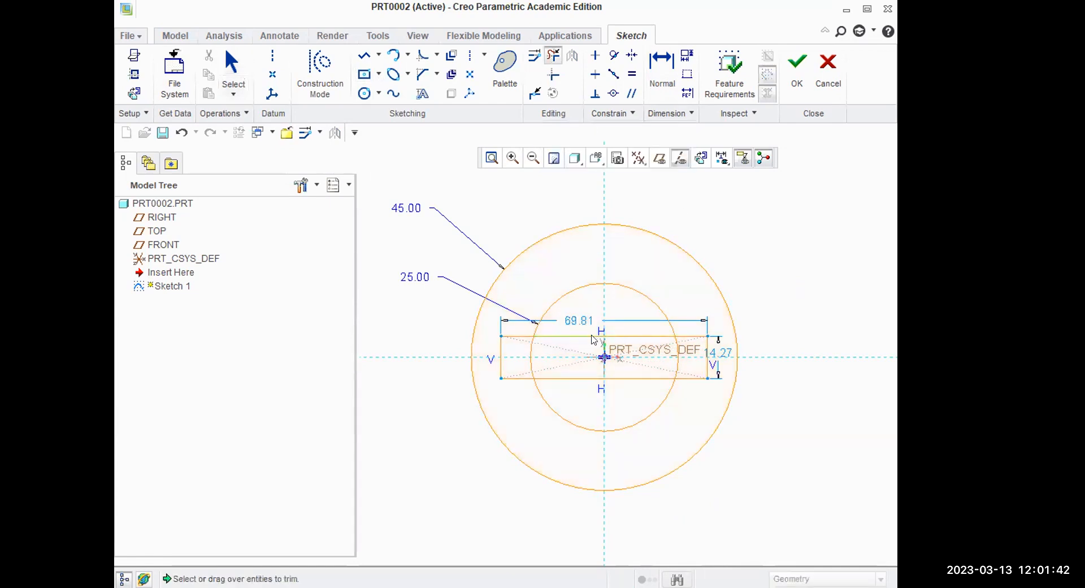
click(592, 336)
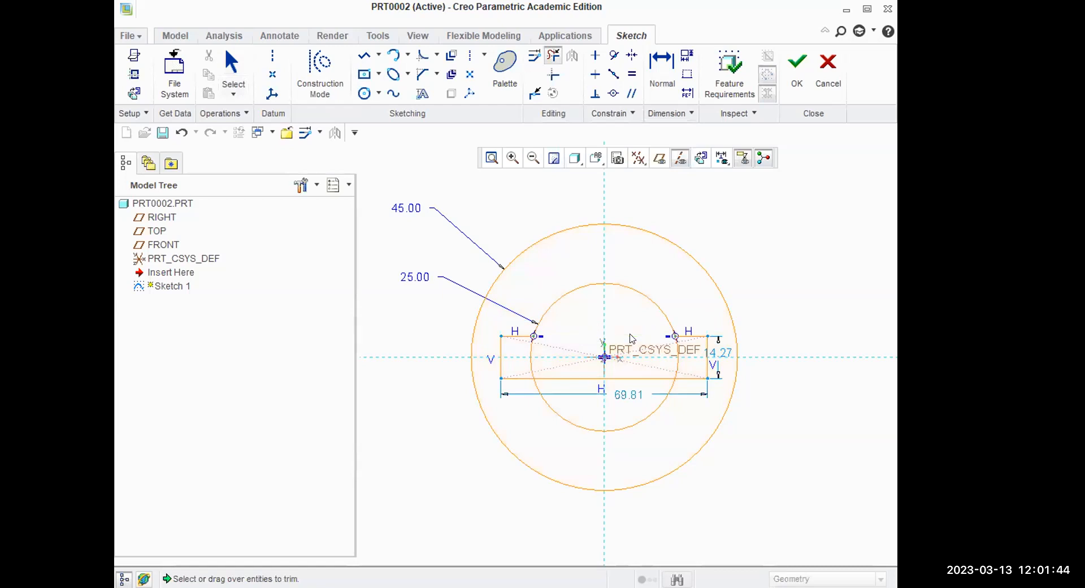
click(677, 349)
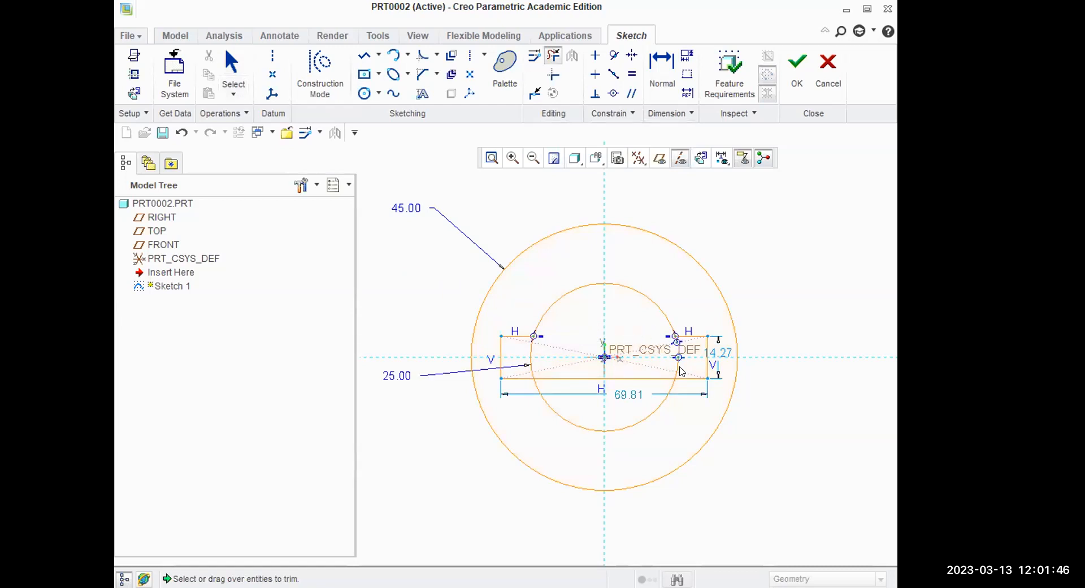
click(678, 368)
scroll(531, 353, up, 3)
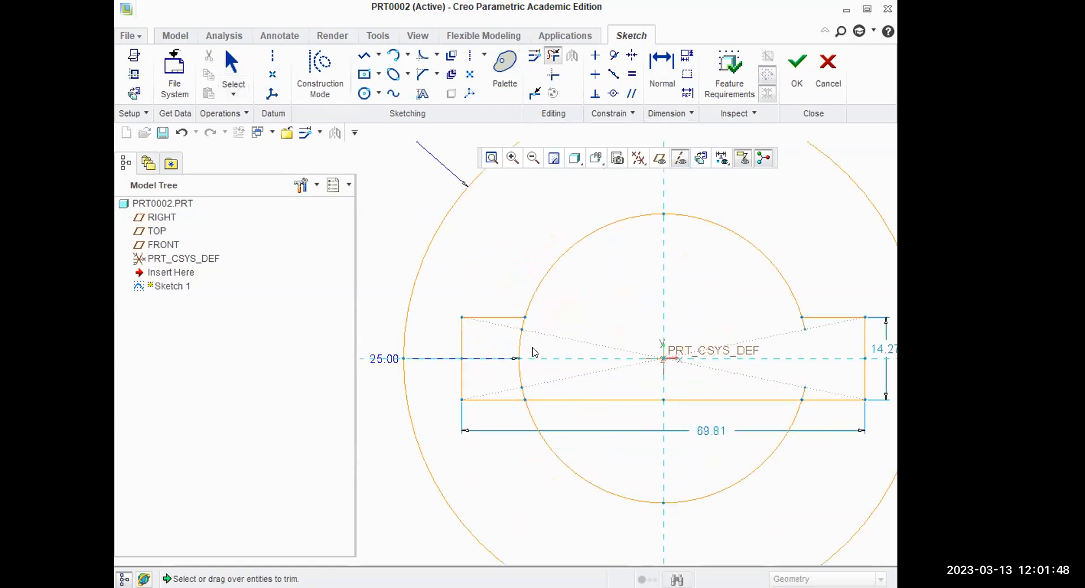
click(520, 343)
click(524, 327)
click(523, 370)
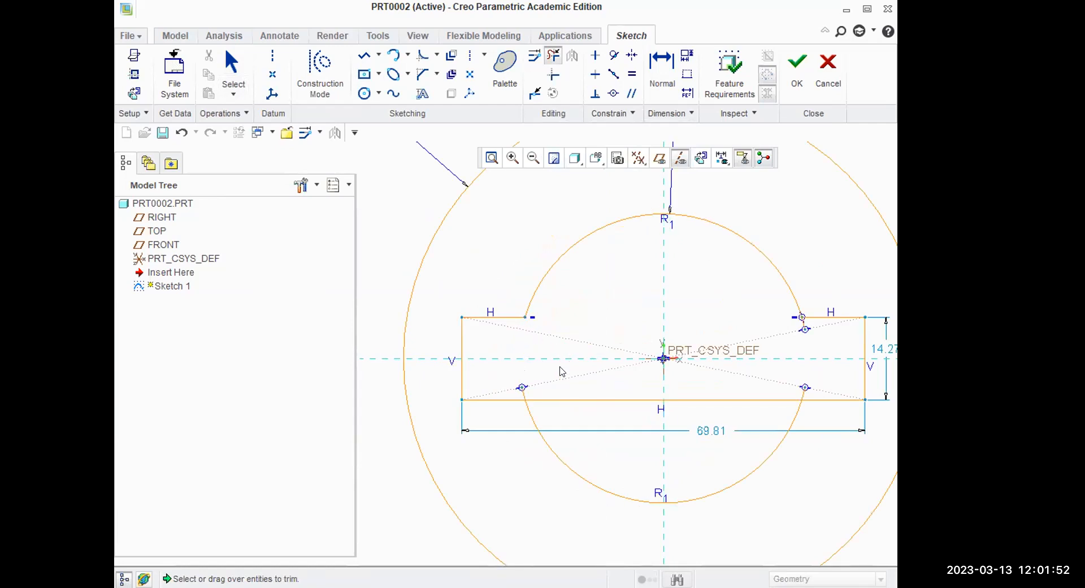
Trim the two leftover stubs of the inner circle inside the rectangle's right end
scroll(603, 353, down, 2)
click(732, 339)
scroll(741, 366, up, 4)
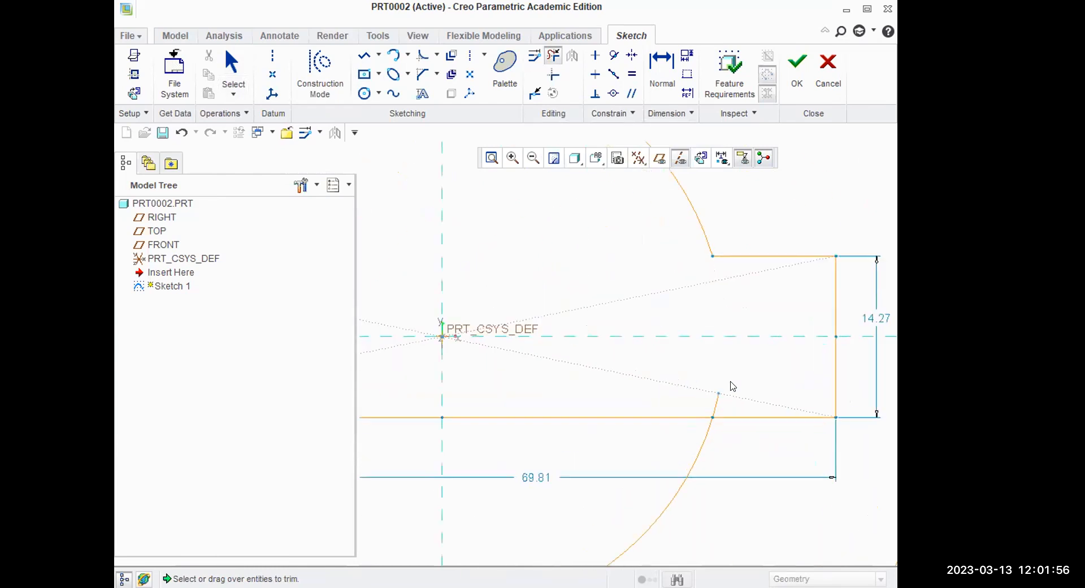
click(717, 399)
scroll(633, 286, down, 3)
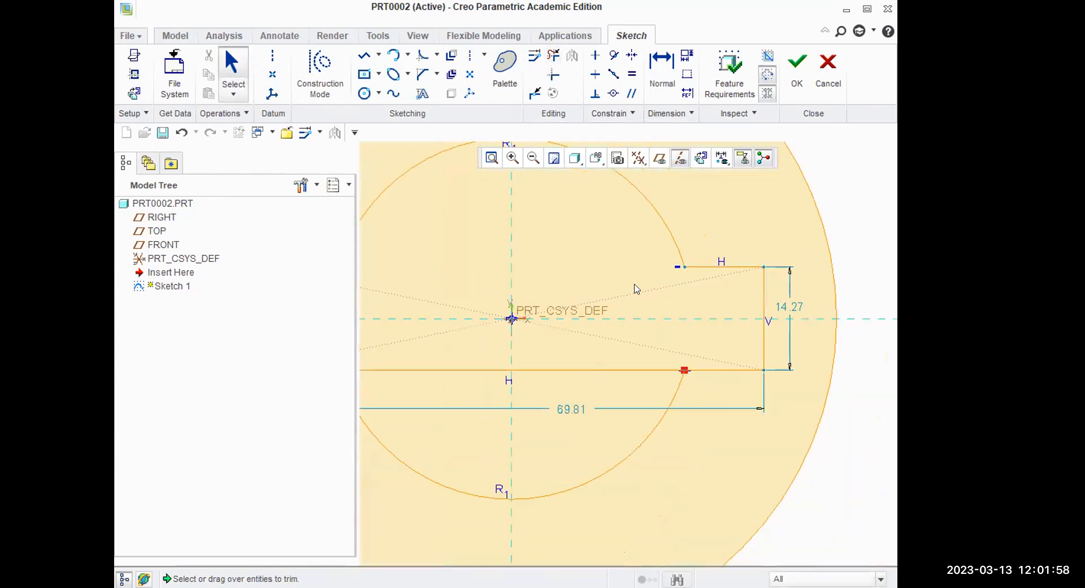
Trim the rectangle's lower edge inside the inner circle and corner-trim the lower-left slot edge with the circle's lower arc
scroll(673, 323, down, 2)
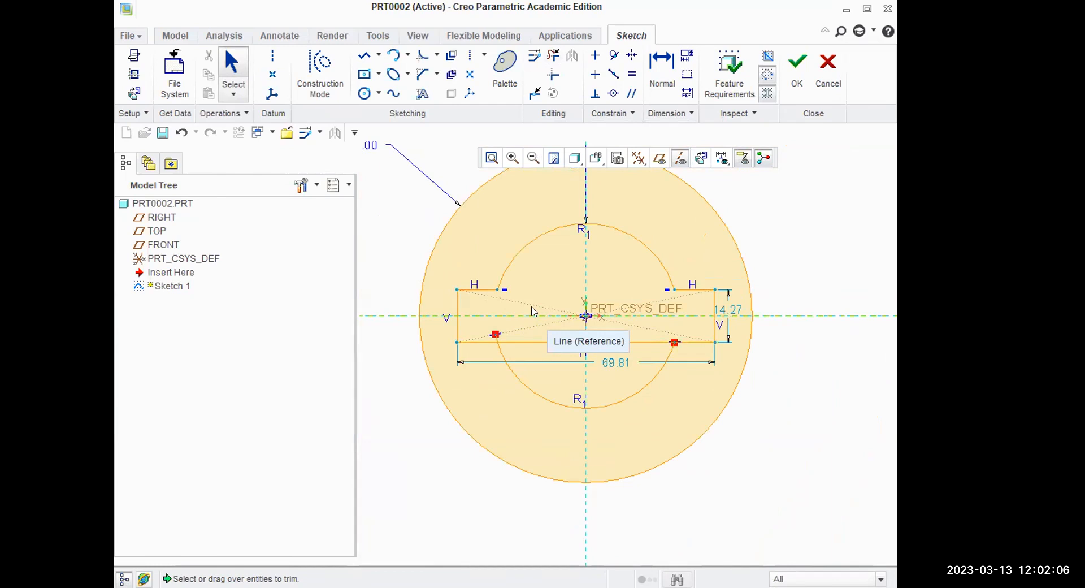
scroll(533, 310, up, 1)
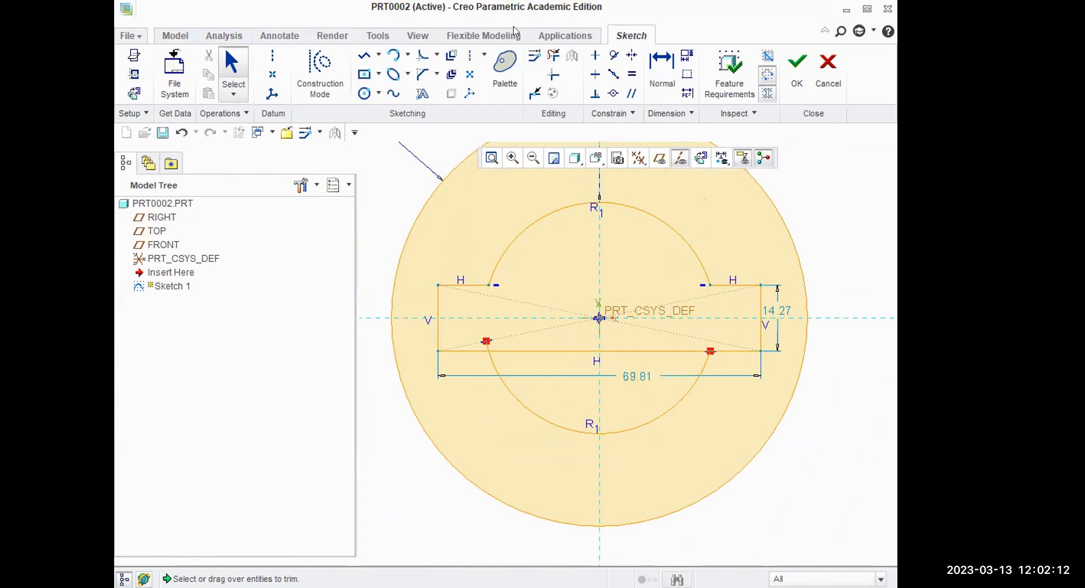
click(554, 55)
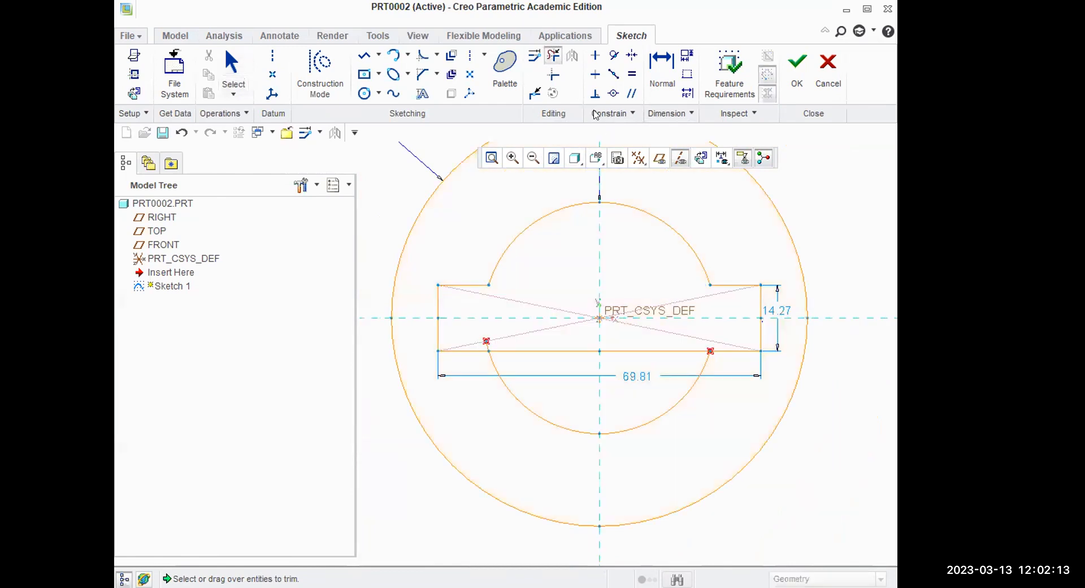
click(586, 351)
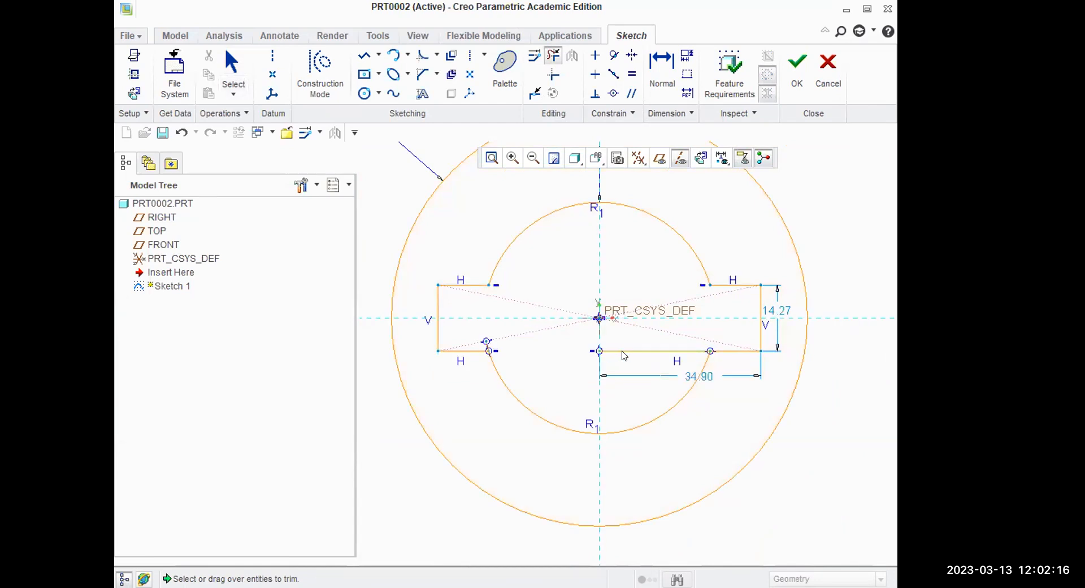
click(635, 352)
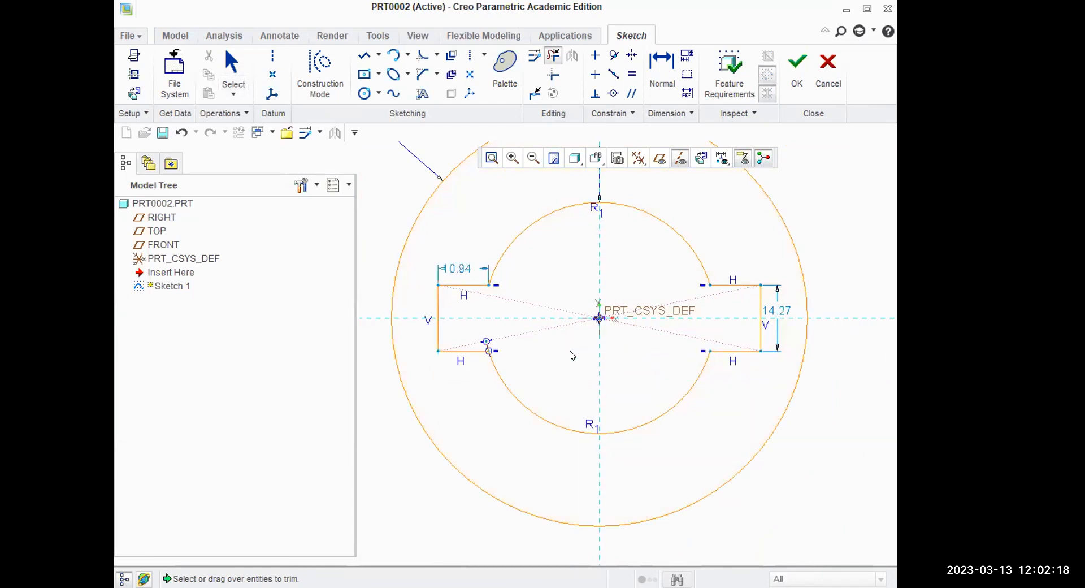
middle_click(572, 356)
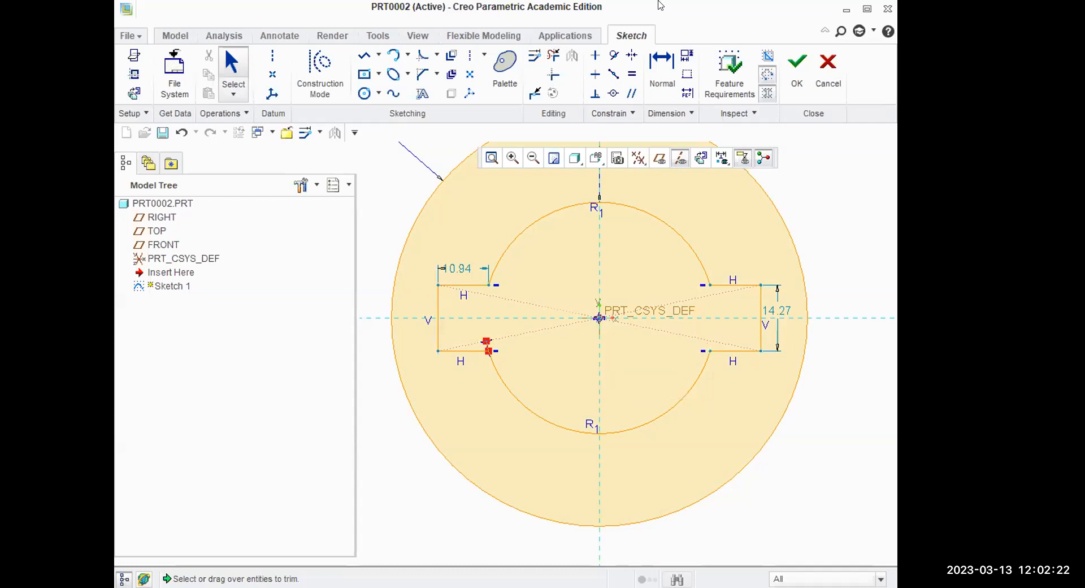
click(553, 74)
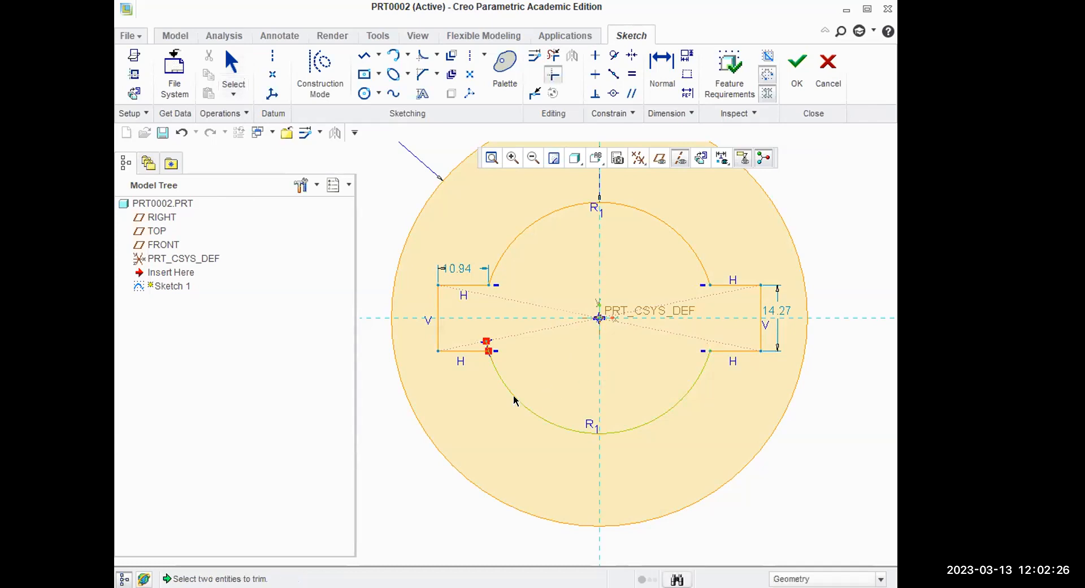
click(476, 351)
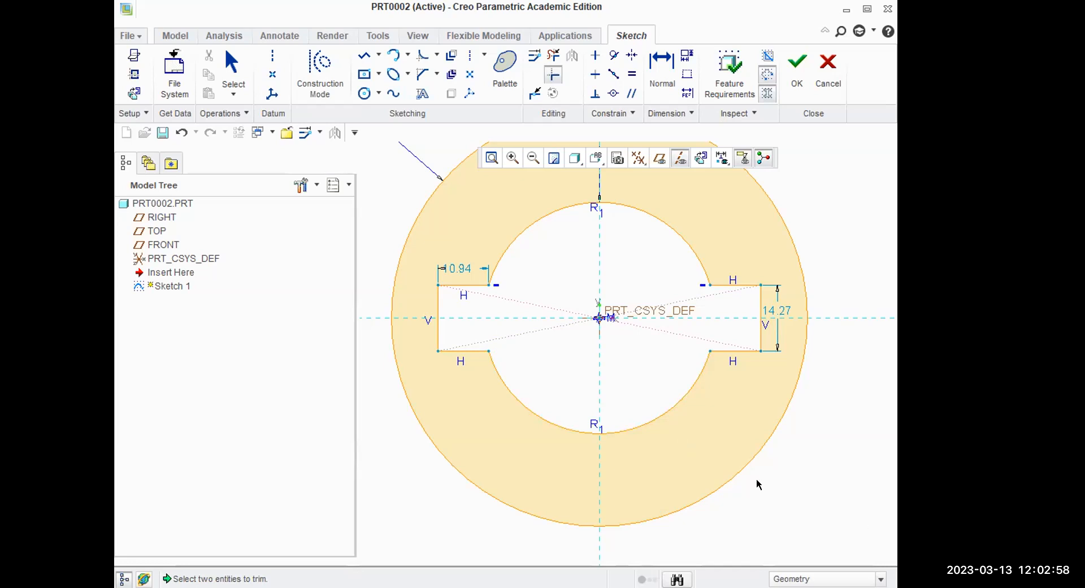
Draw a three-line rectangular slot about 8.4 wide and 12.5 deep, open at the outer circle's top and straddling the vertical centre axis
scroll(545, 335, up, 1)
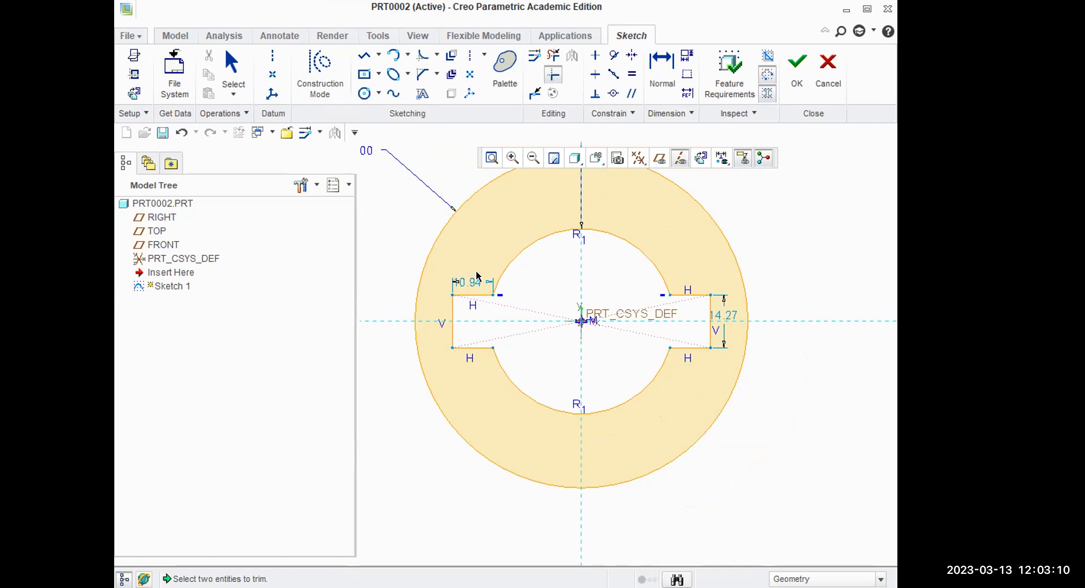
shift+middle_drag(523, 300, 517, 352)
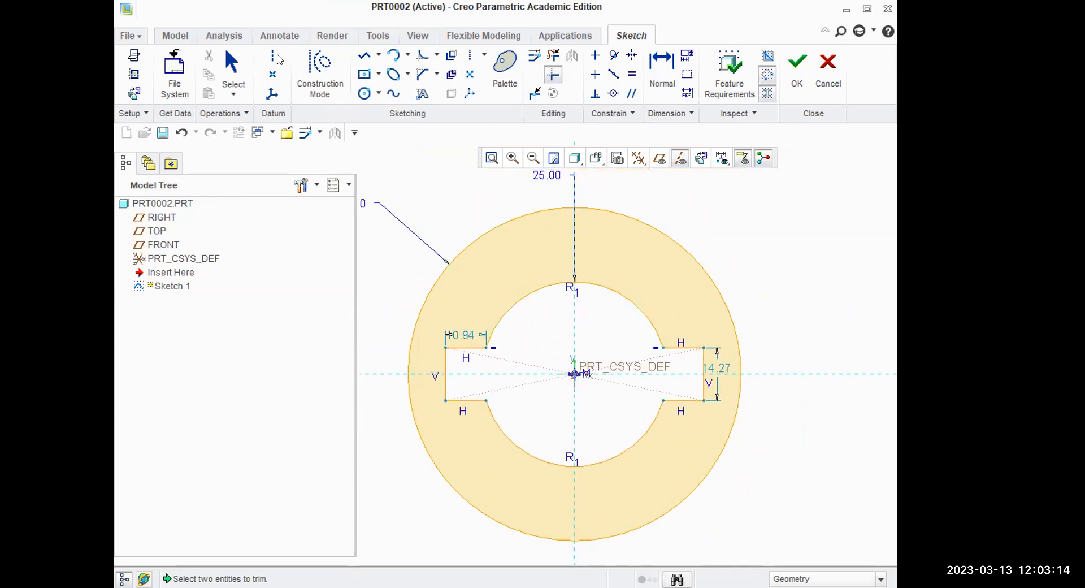
click(364, 56)
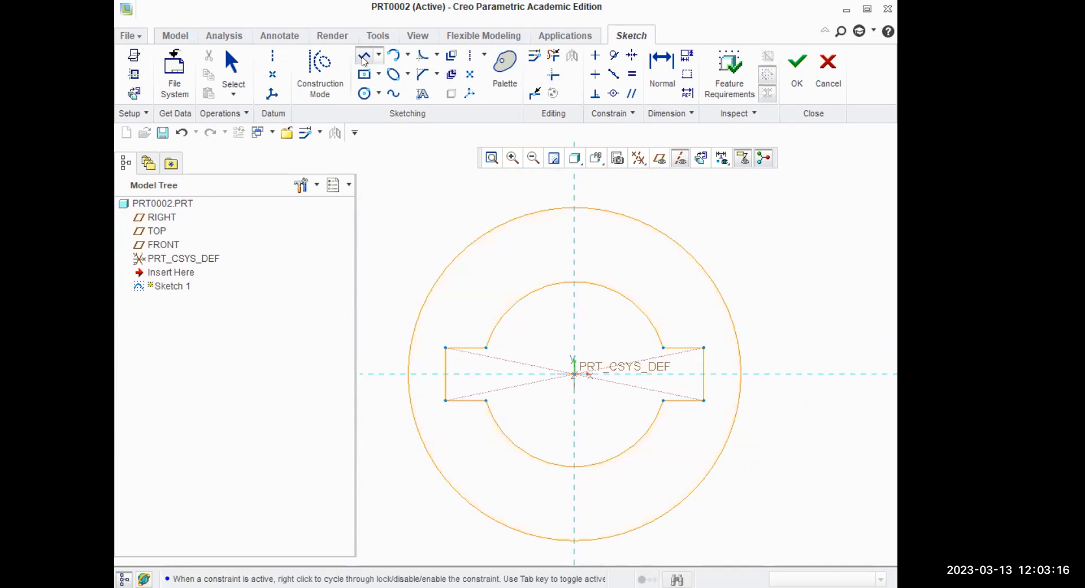
click(554, 209)
click(555, 255)
click(585, 255)
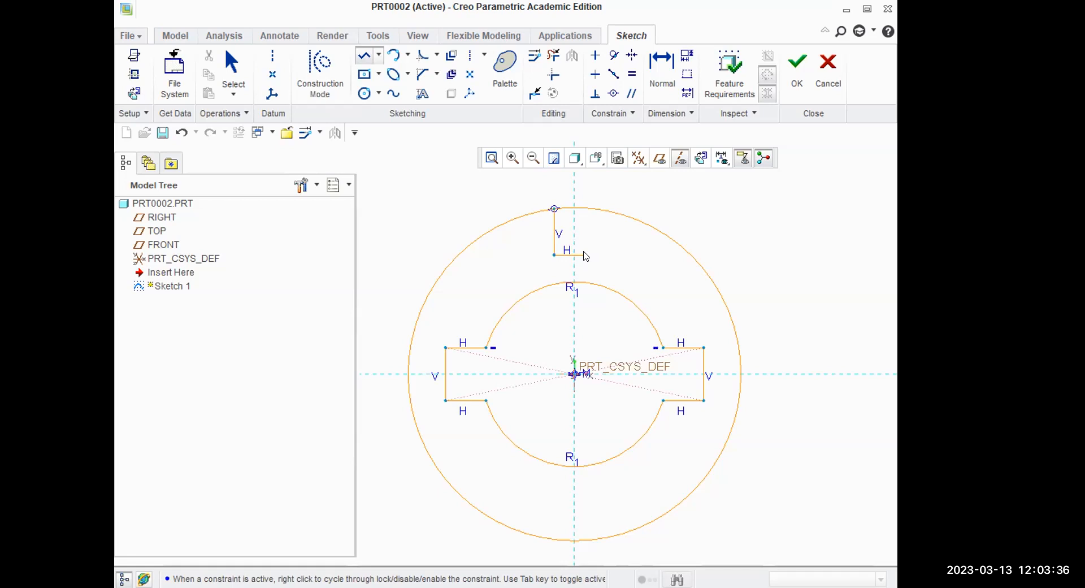
click(585, 208)
middle_click(622, 211)
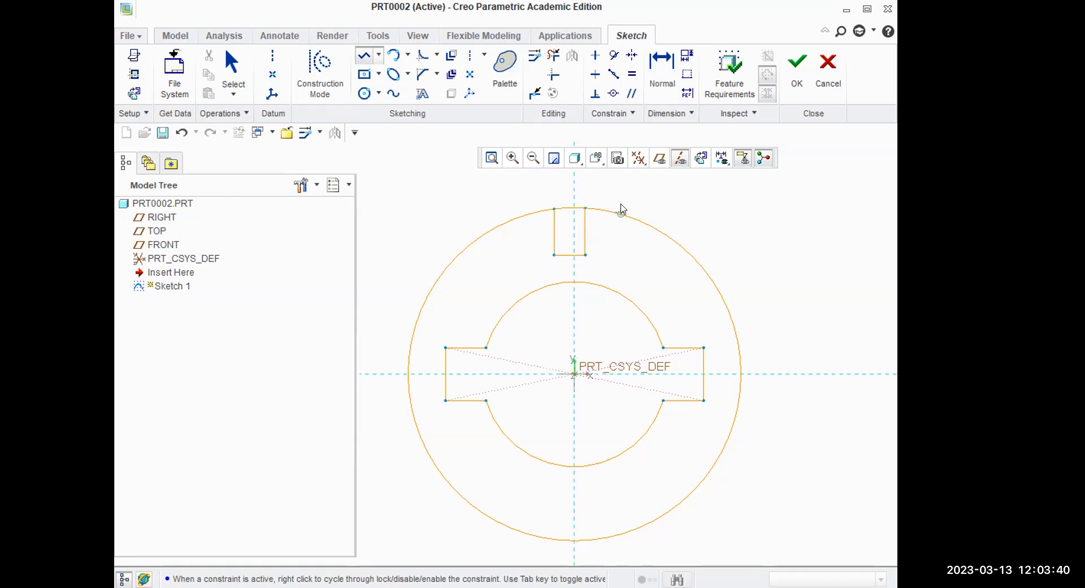
middle_click(631, 268)
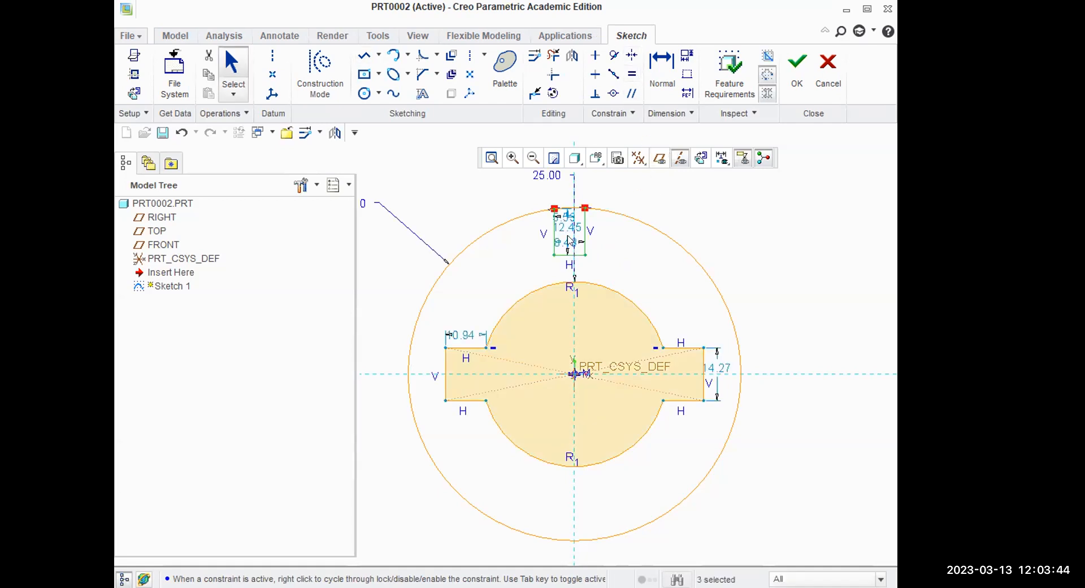
Try an Equal constraint between the two vertical sides of the upper slot and undo it
click(633, 75)
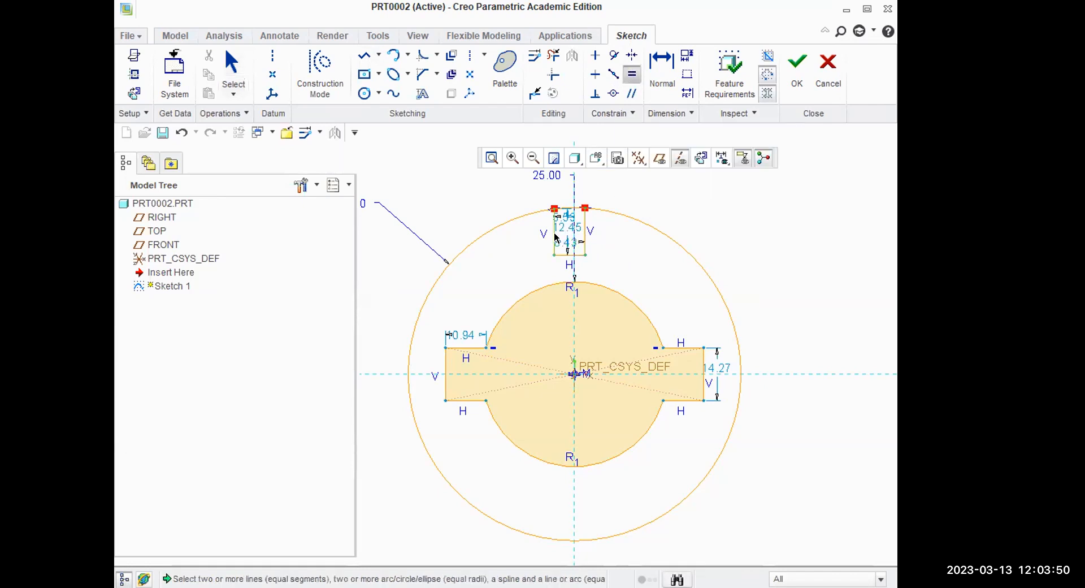
click(585, 237)
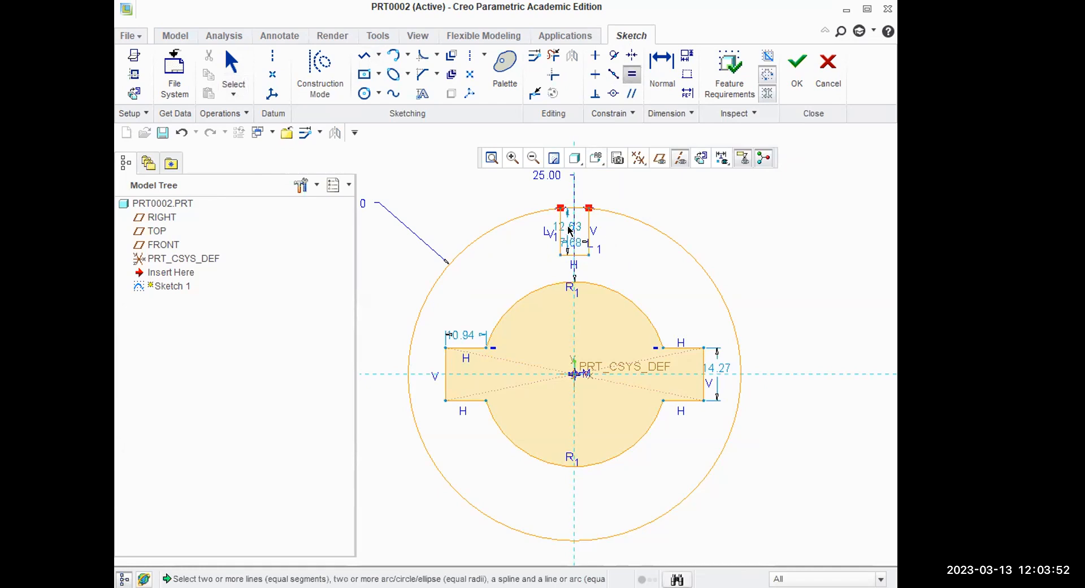
scroll(577, 209, down, 3)
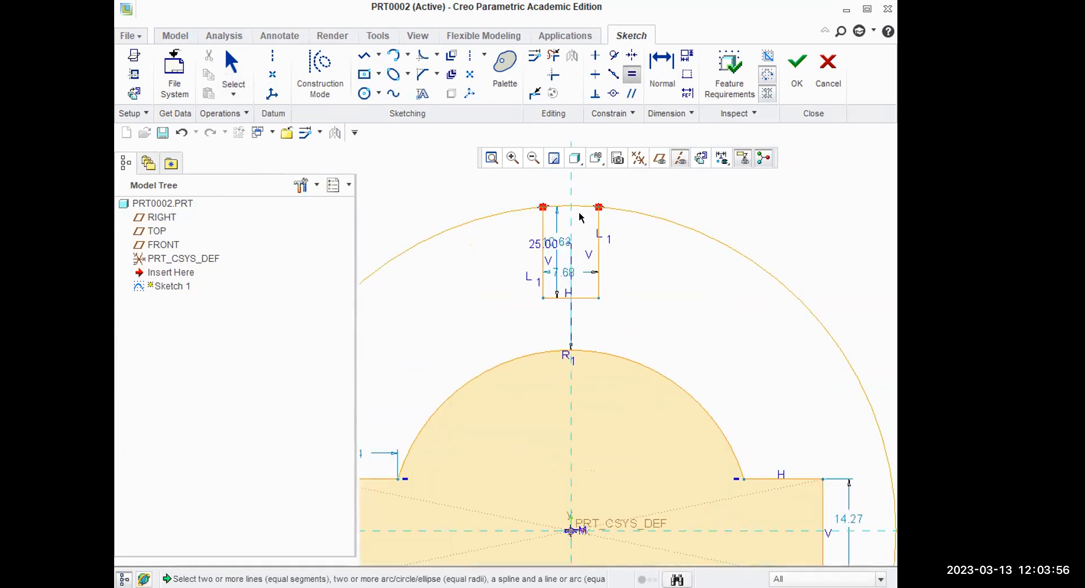
key(ctrl+z)
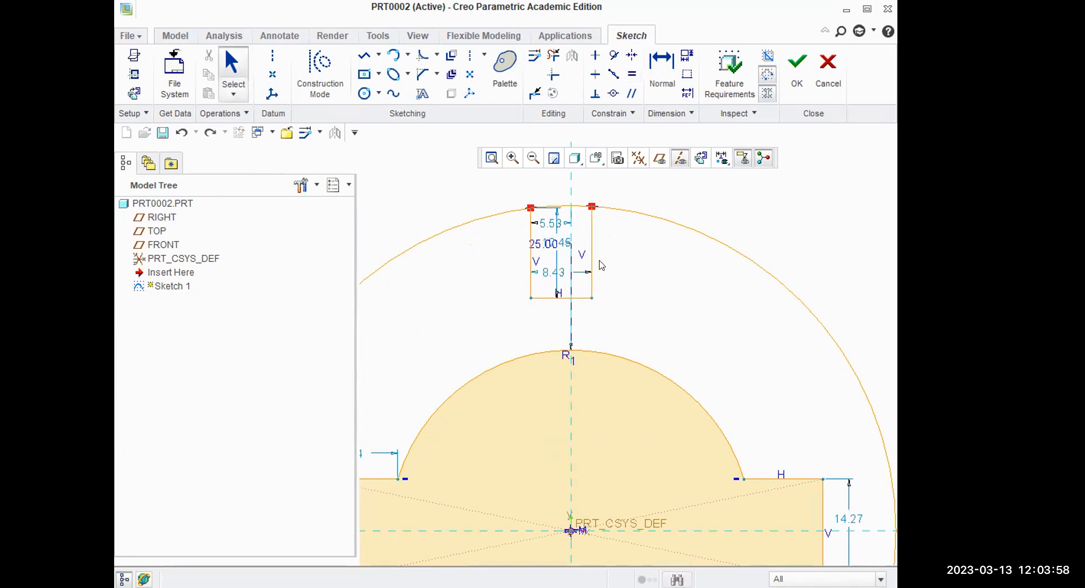
scroll(601, 266, down, 2)
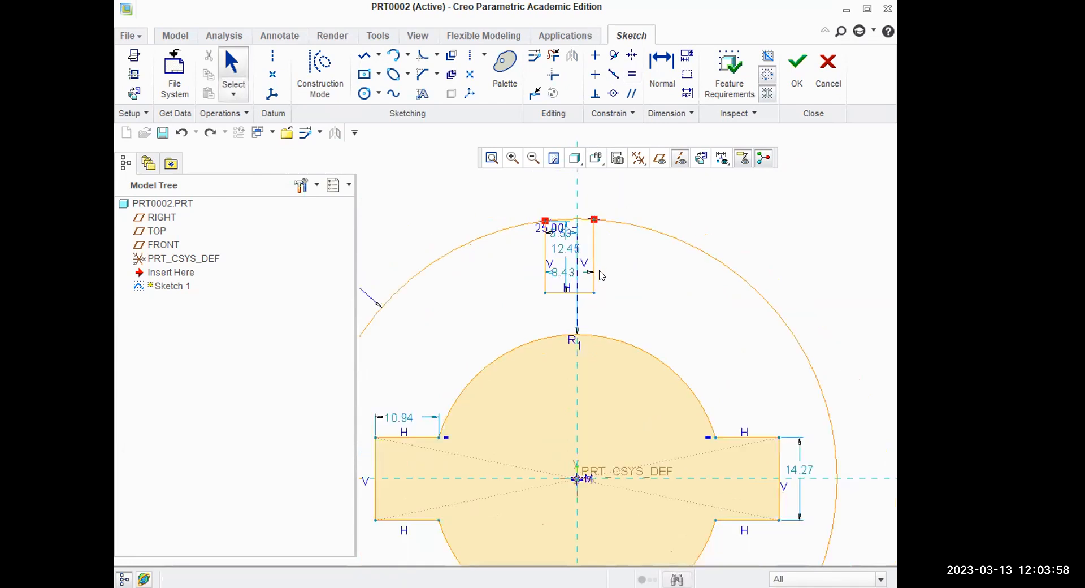
Constrain the upper slot's two vertical sides to equal length and trim the outer circle's arc across the slot opening
click(632, 76)
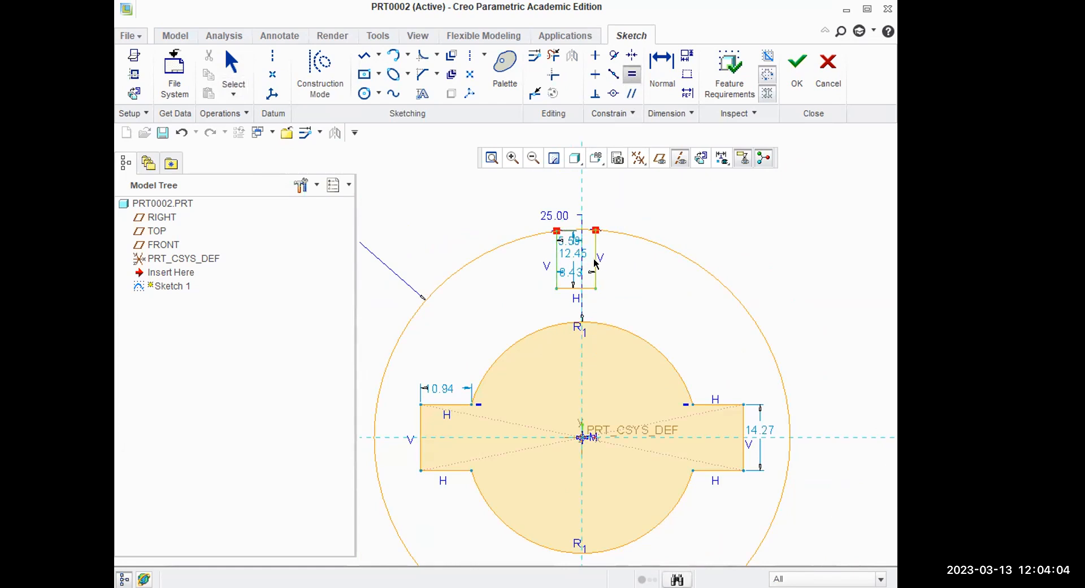
click(596, 265)
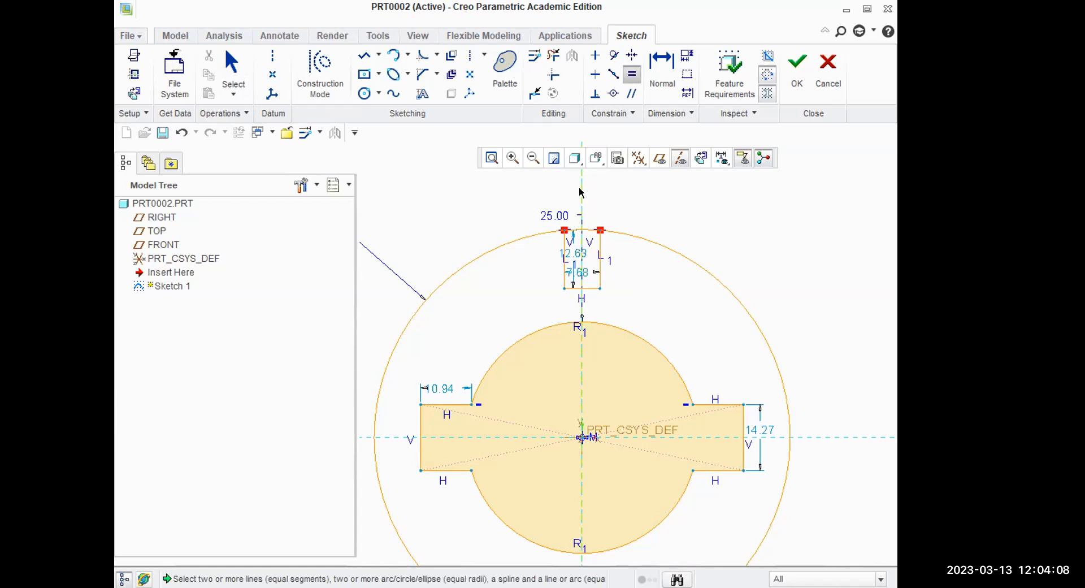
middle_click(657, 214)
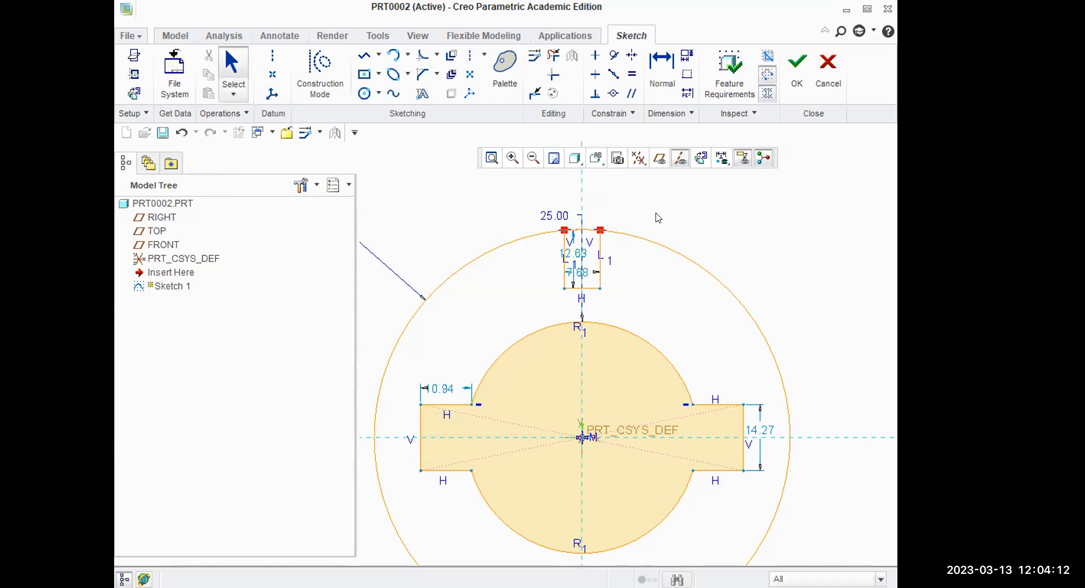
scroll(602, 301, down, 1)
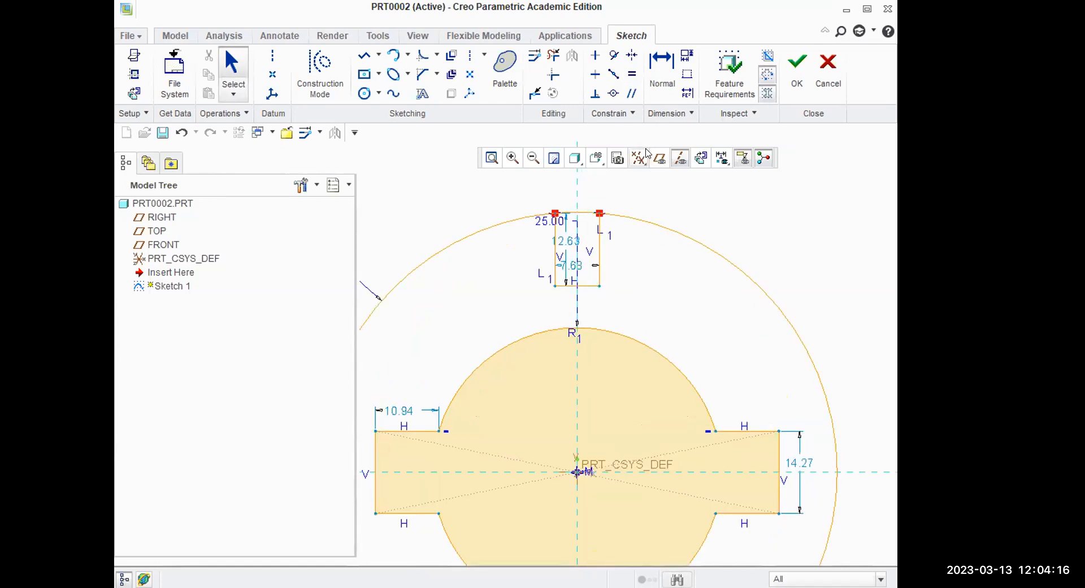
click(551, 56)
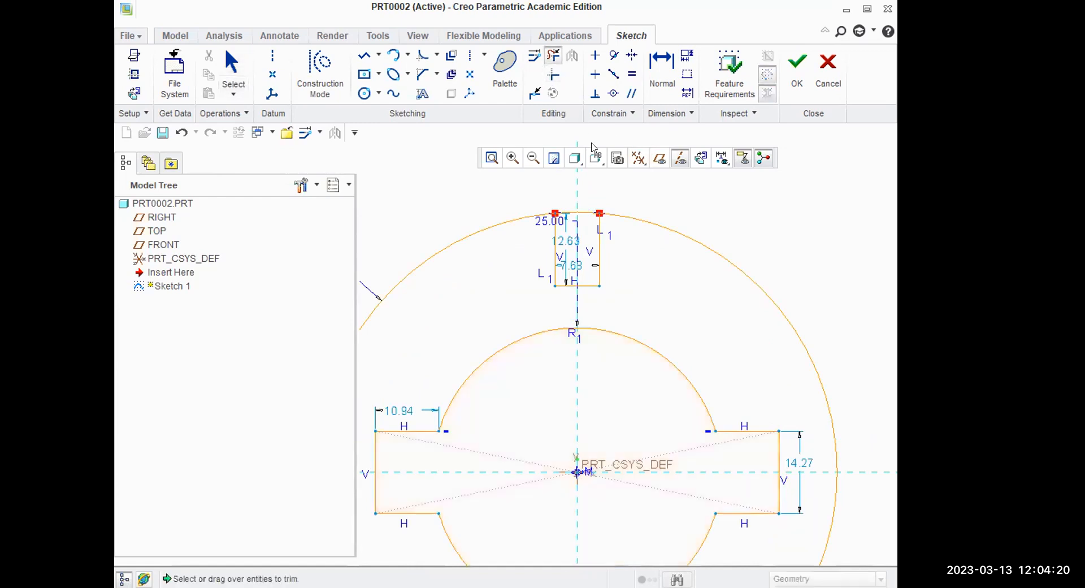
click(561, 214)
middle_click(634, 231)
Draw a horizontal construction centerline through the circles' common centre
scroll(609, 270, up, 1)
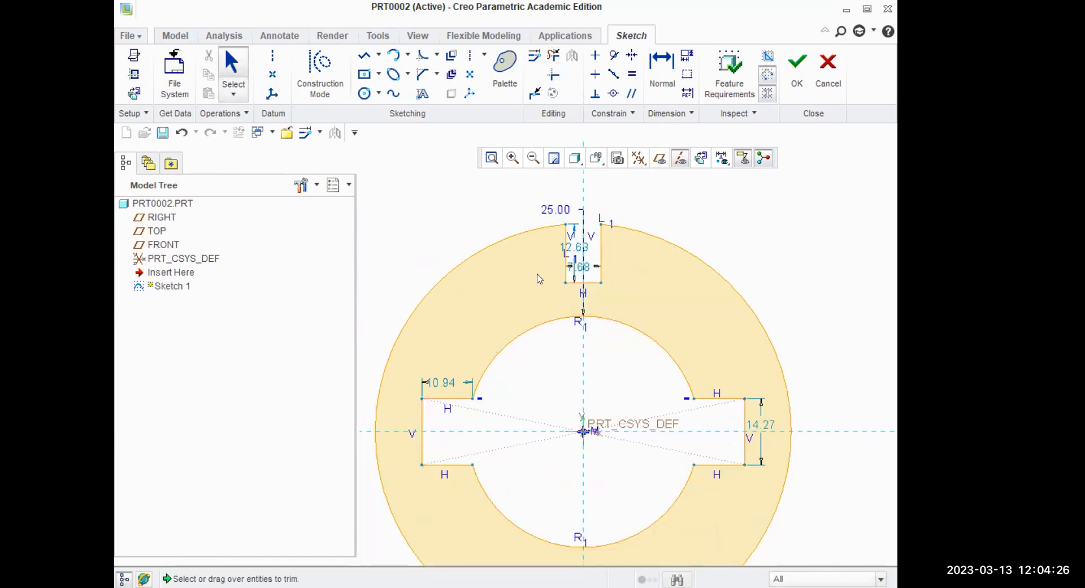
scroll(610, 452, up, 2)
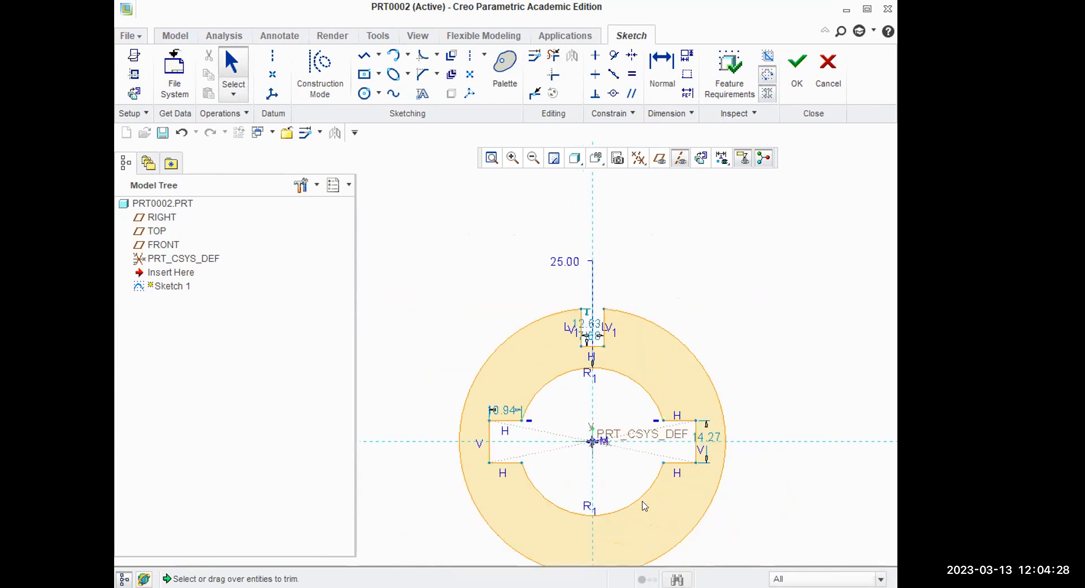
shift+middle_drag(645, 502, 616, 408)
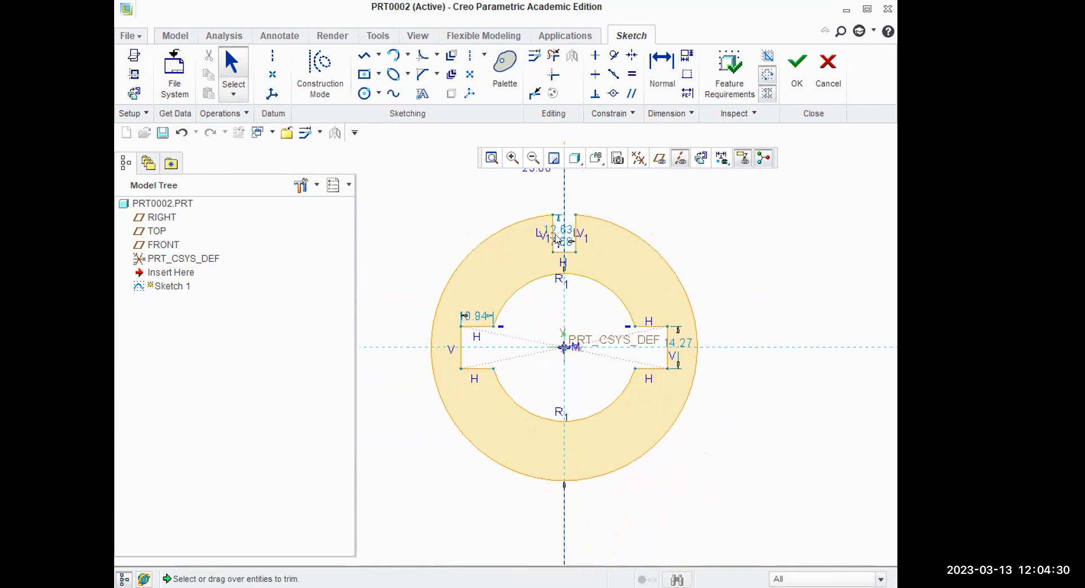
click(470, 55)
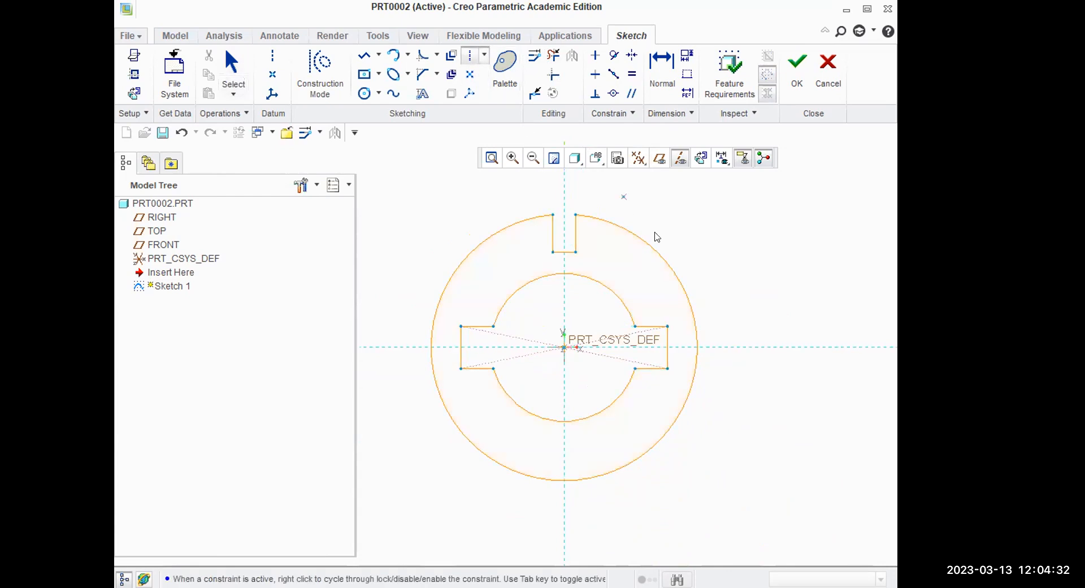
click(564, 347)
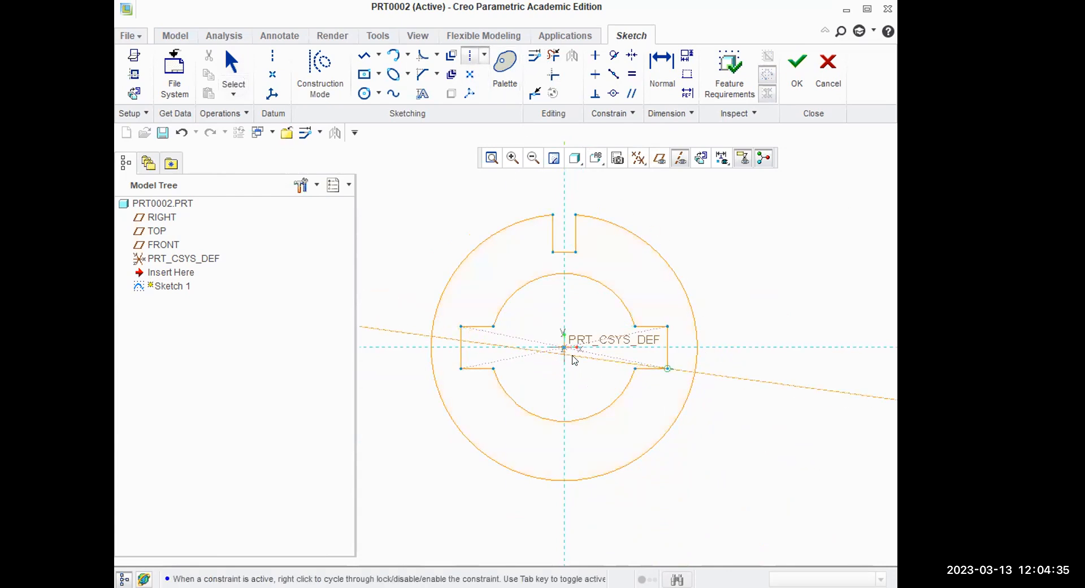
click(616, 349)
middle_click(729, 254)
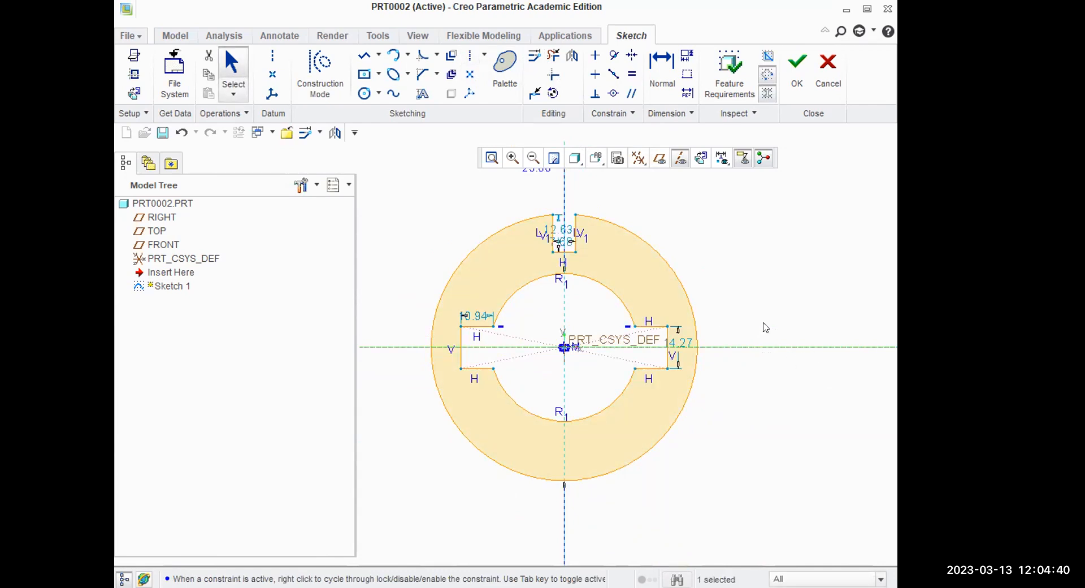
Mirror the upper slot's three lines about the horizontal centerline to the lower side of the ring
drag(514, 194, 592, 270)
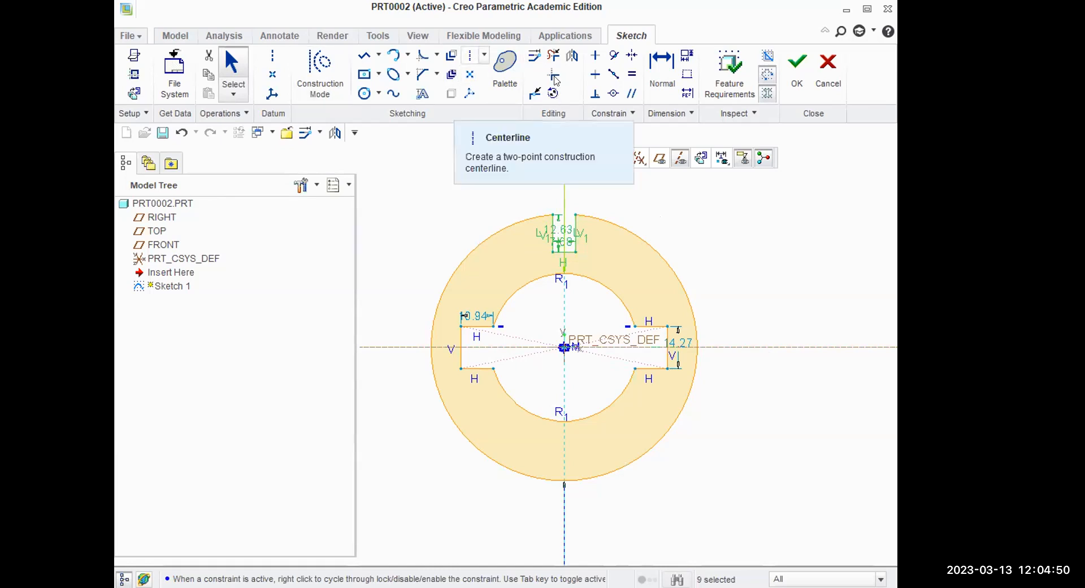
click(573, 56)
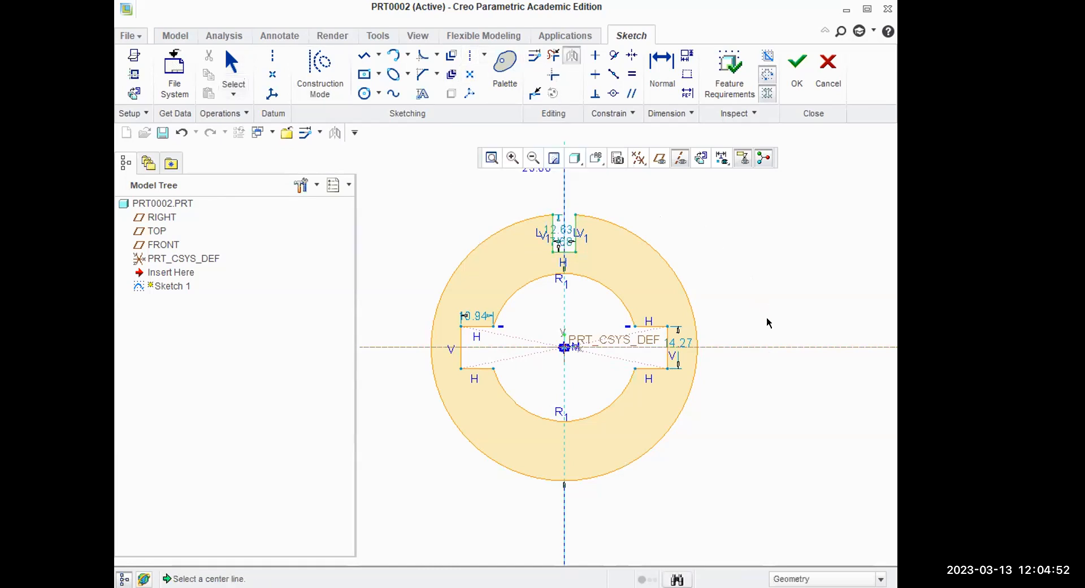
click(769, 348)
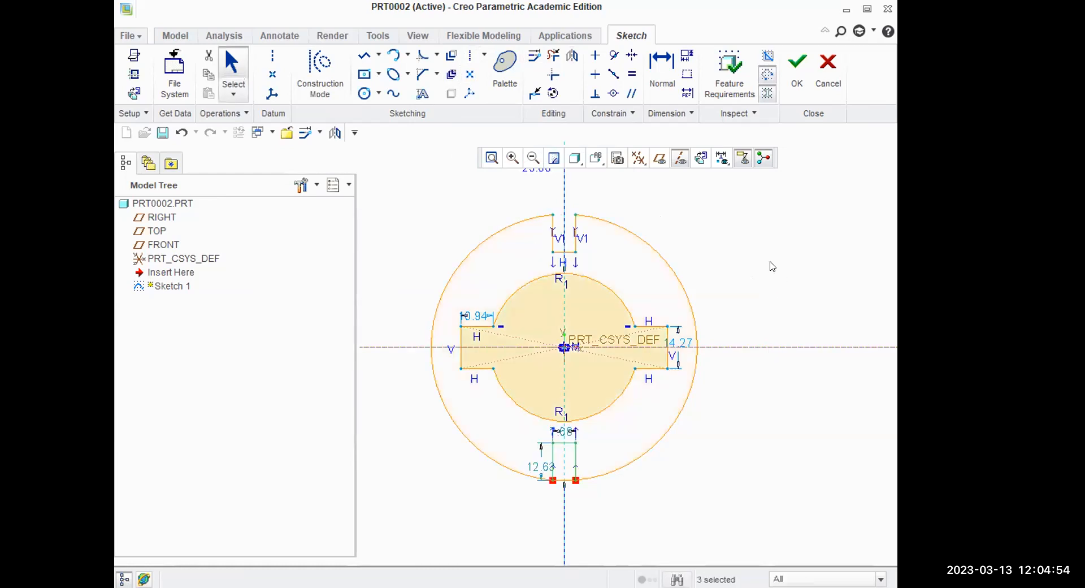
Trim the outer circle's arc across the opening of the mirrored lower slot
scroll(574, 489, up, 2)
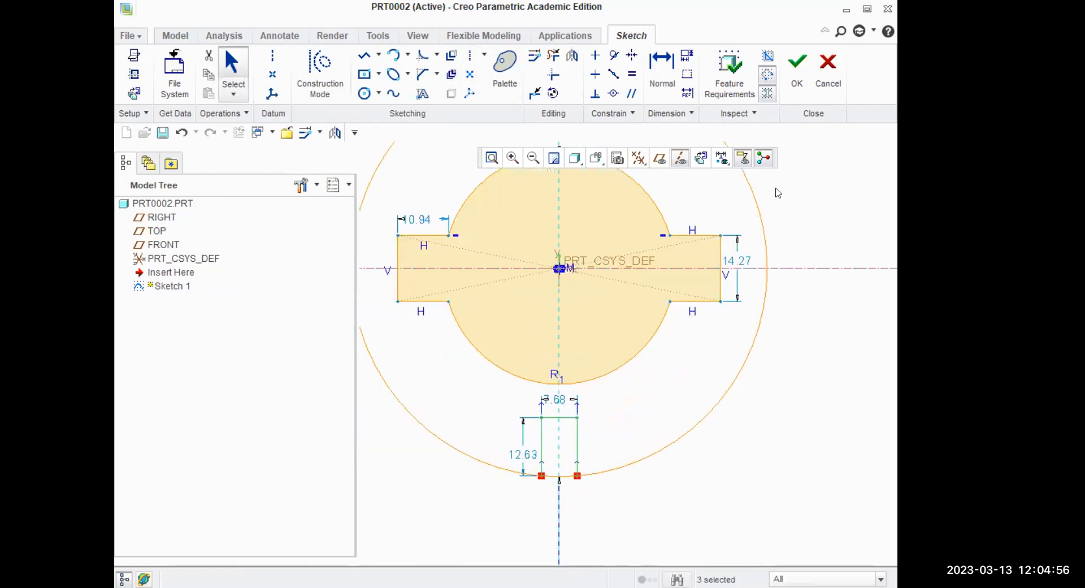
scroll(607, 417, down, 2)
click(554, 55)
scroll(588, 462, up, 3)
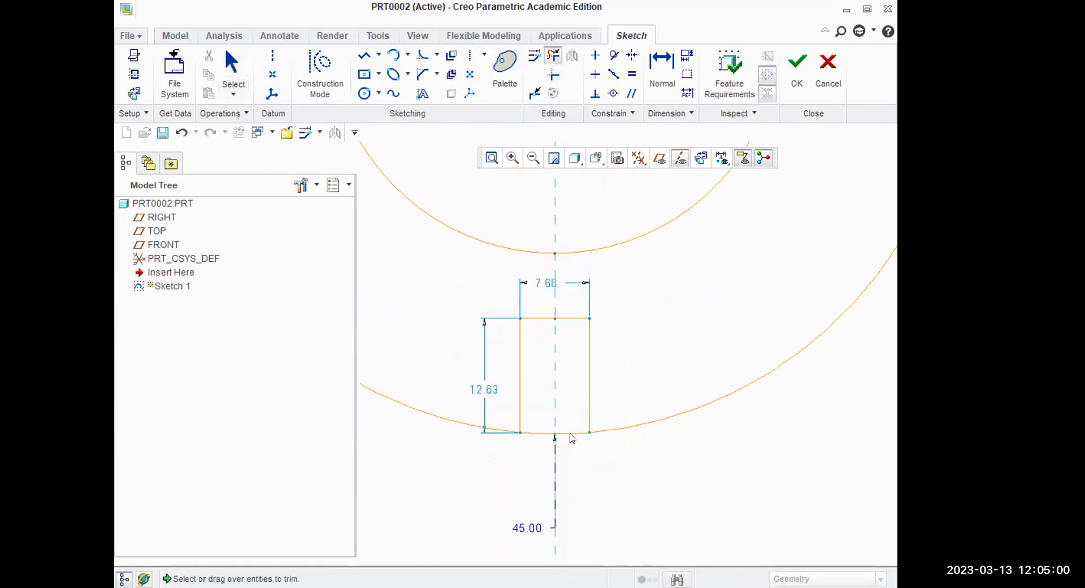
click(551, 433)
scroll(546, 491, down, 5)
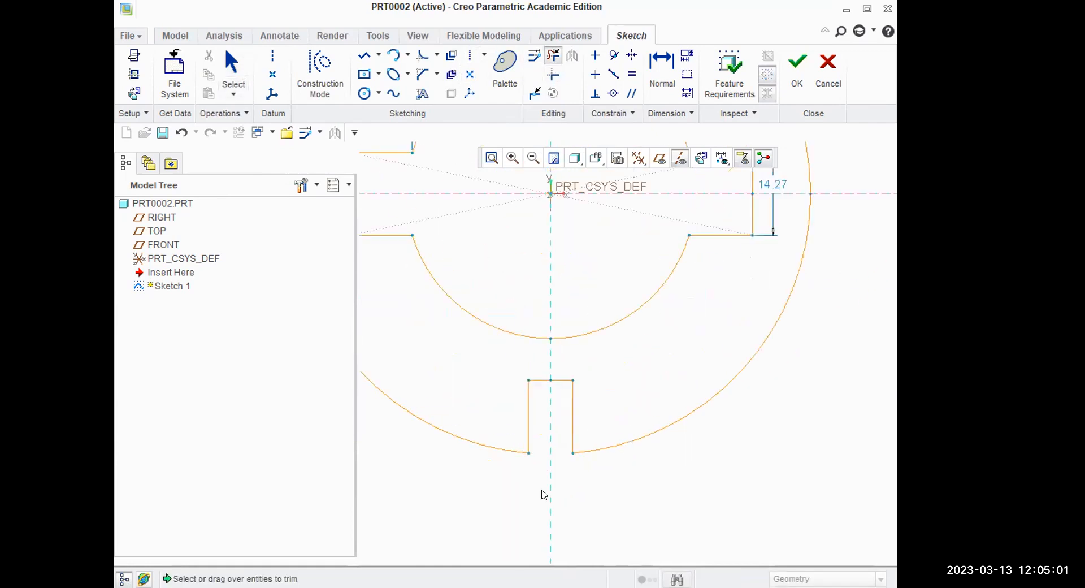
middle_click(672, 458)
Reposition the 45 and 25 radius dimensions side by side above and to the left of the ring
scroll(724, 503, down, 1)
scroll(720, 490, up, 1)
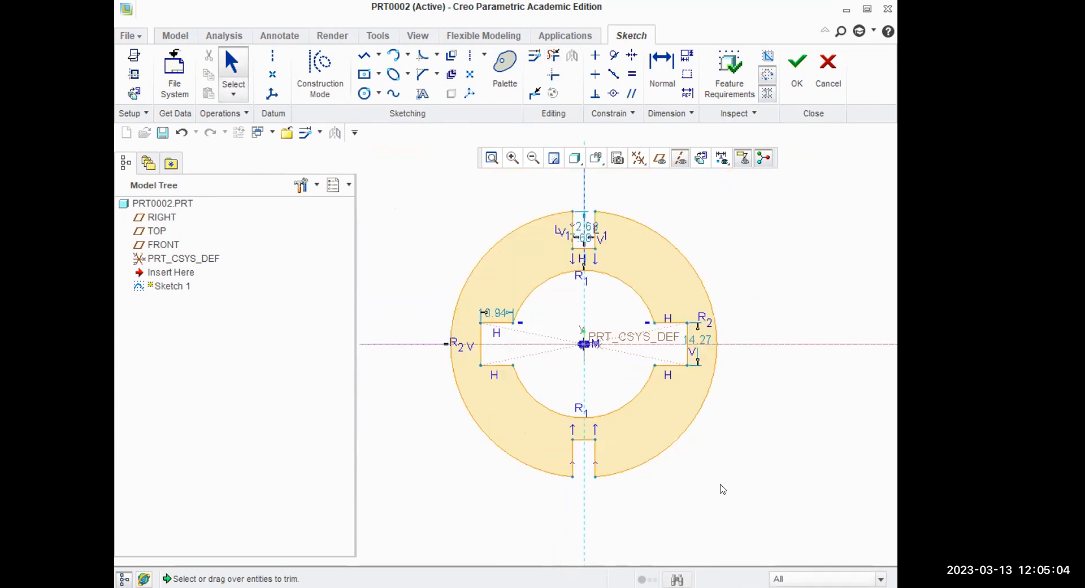
scroll(718, 488, down, 1)
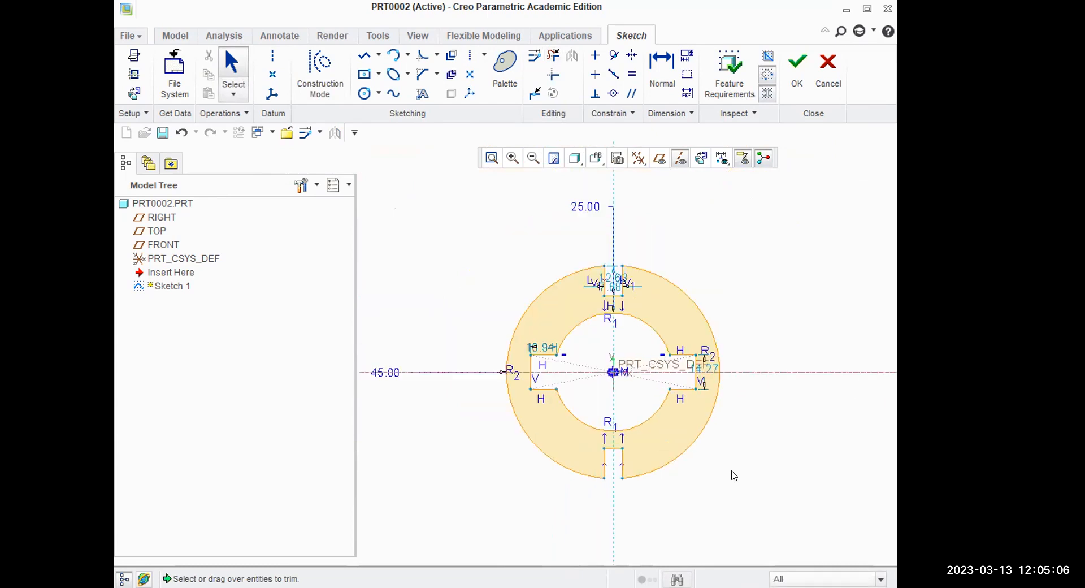
shift+middle_drag(734, 473, 728, 451)
scroll(727, 461, up, 1)
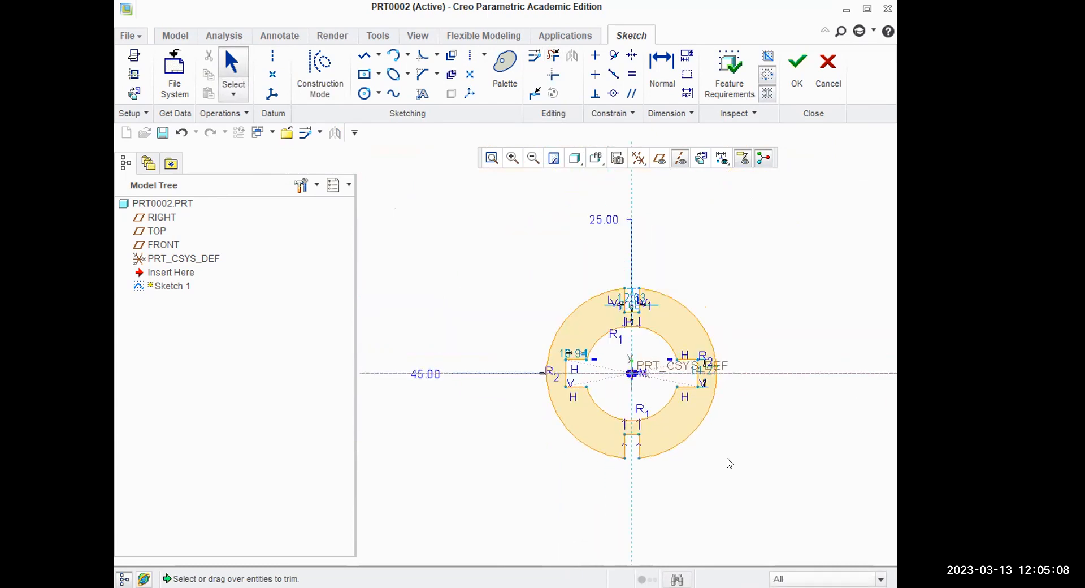
scroll(729, 463, up, 3)
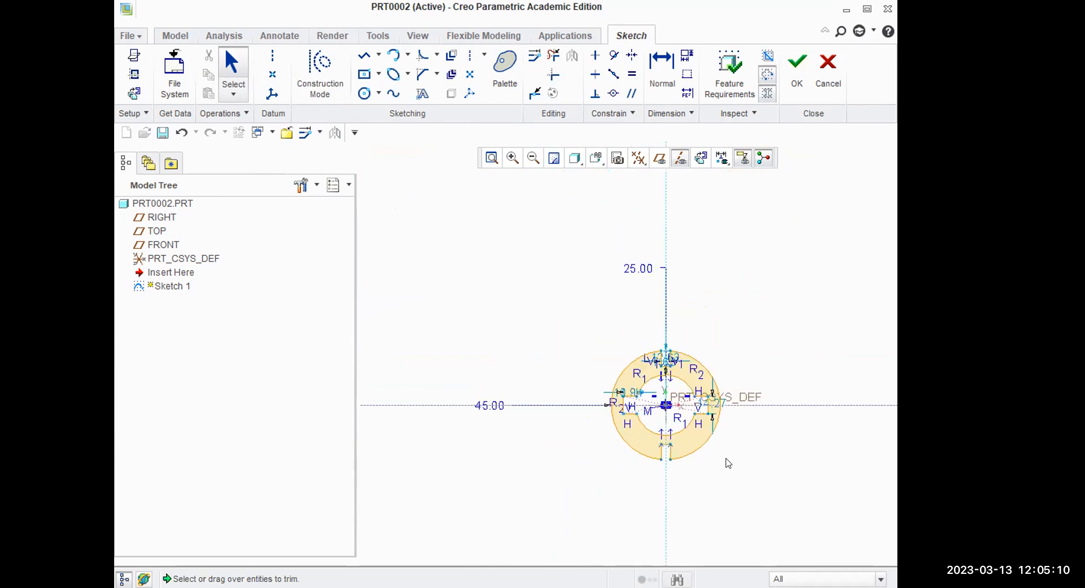
scroll(729, 463, down, 1)
scroll(729, 463, down, 2)
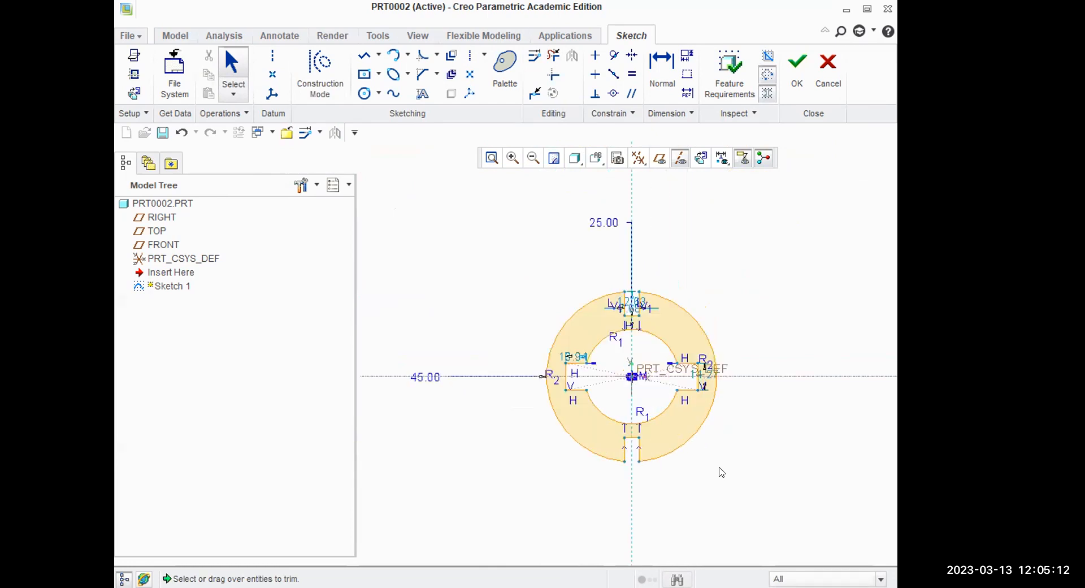
middle_drag(719, 474, 710, 463)
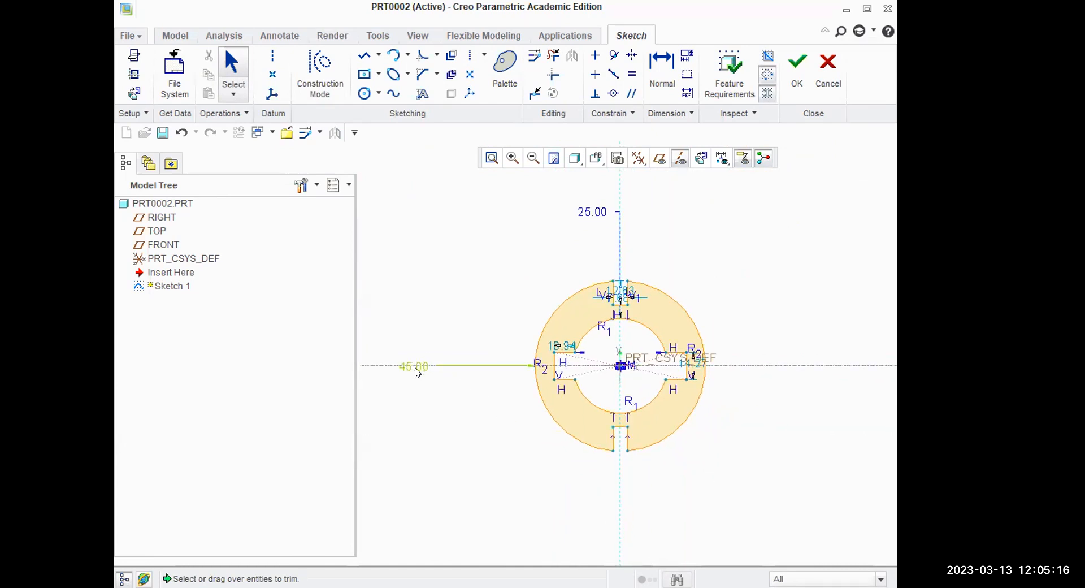
drag(418, 368, 428, 213)
drag(588, 212, 516, 211)
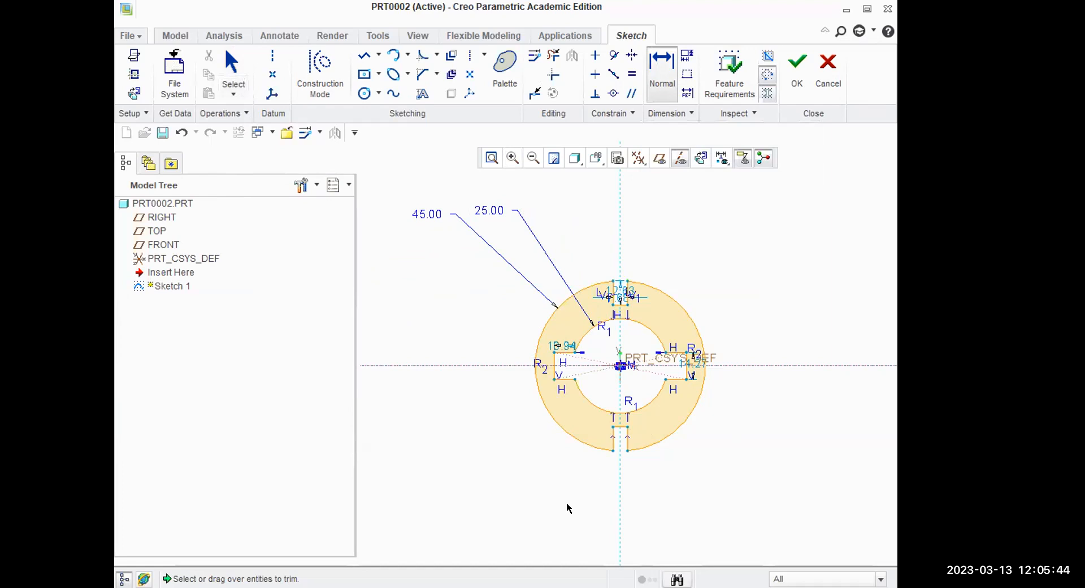
Dimension the horizontal distance between the outer end lines of the two inner side slots, placing it below the ring
click(555, 360)
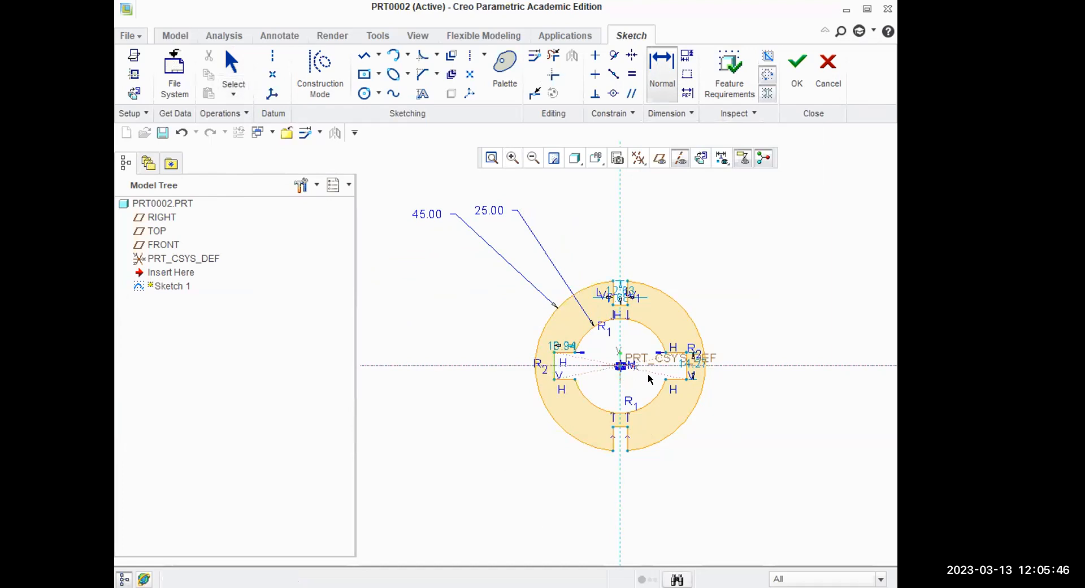
middle_click(597, 494)
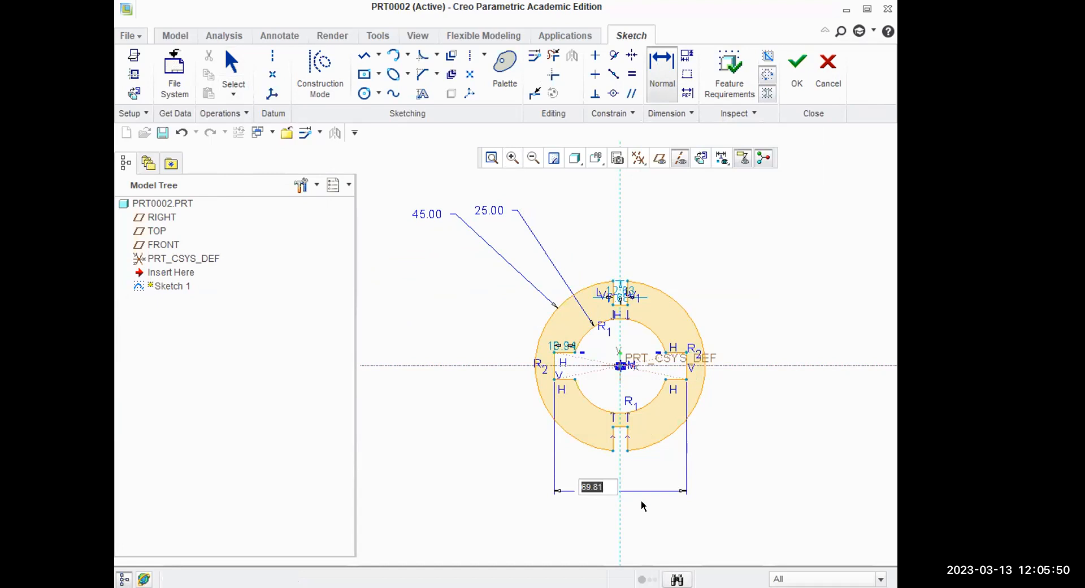
scroll(624, 300, down, 3)
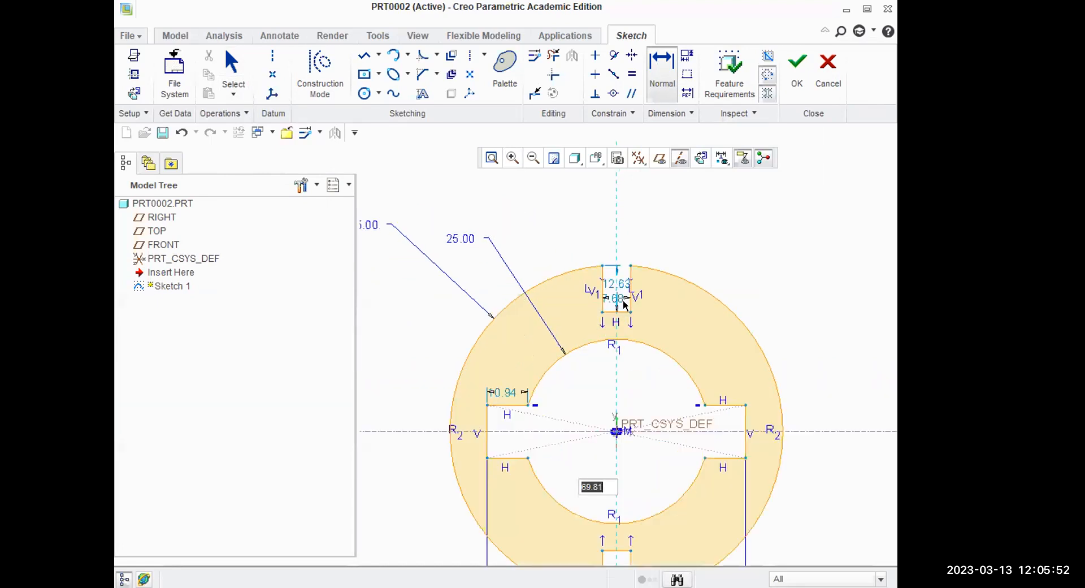
middle_click(622, 311)
scroll(622, 351, up, 3)
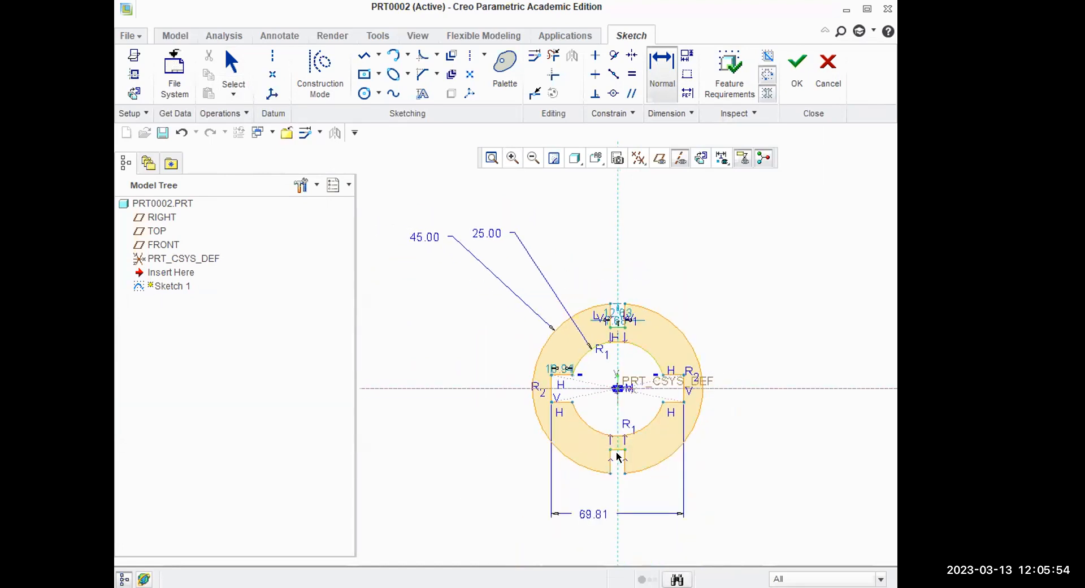
Dimension the vertical distance between the floor lines of the upper and lower slots, placing it to the right of the ring
scroll(621, 450, down, 3)
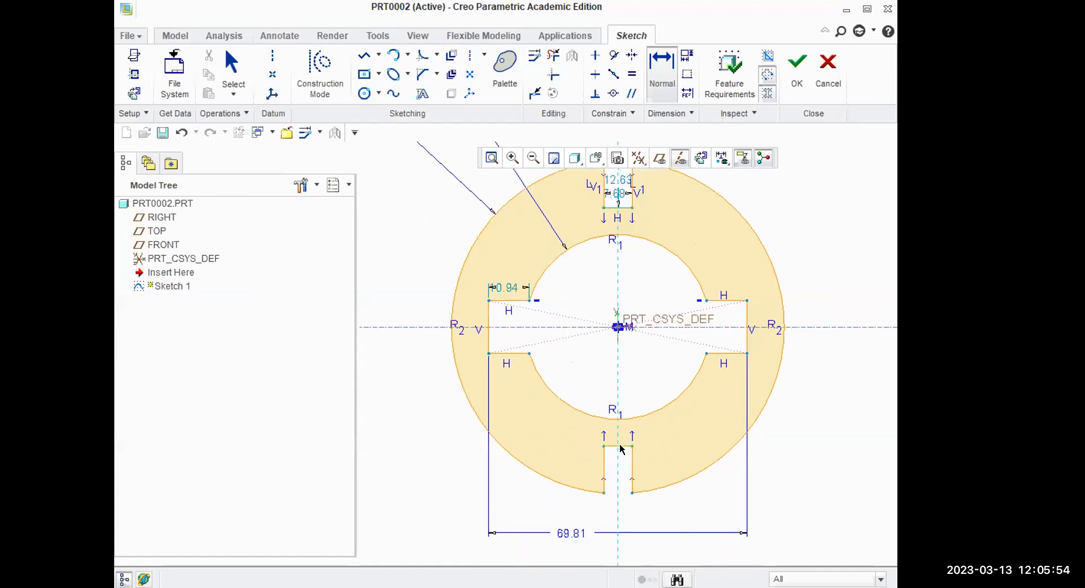
middle_click(848, 299)
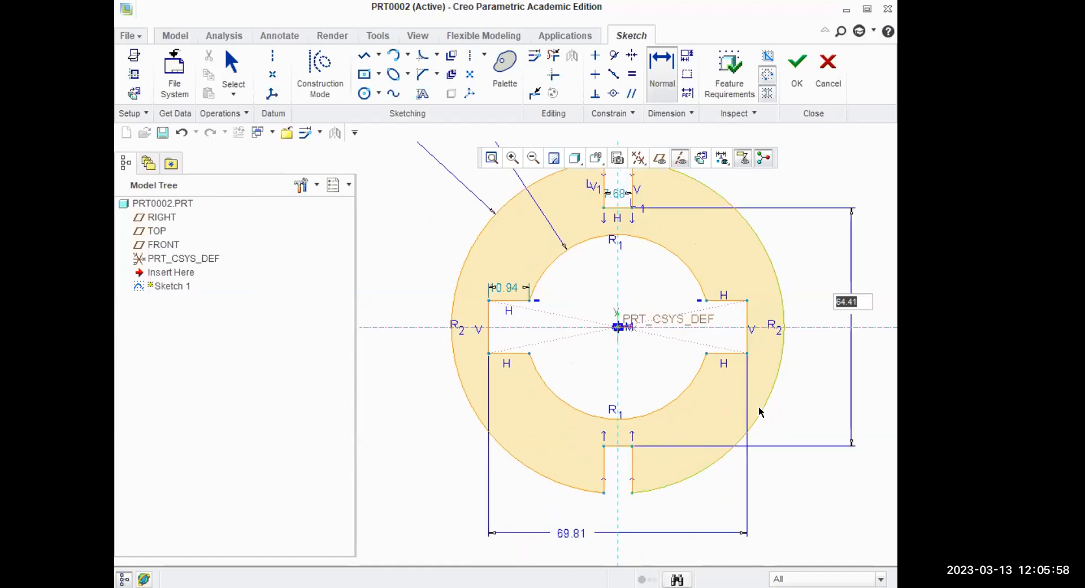
scroll(721, 428, up, 1)
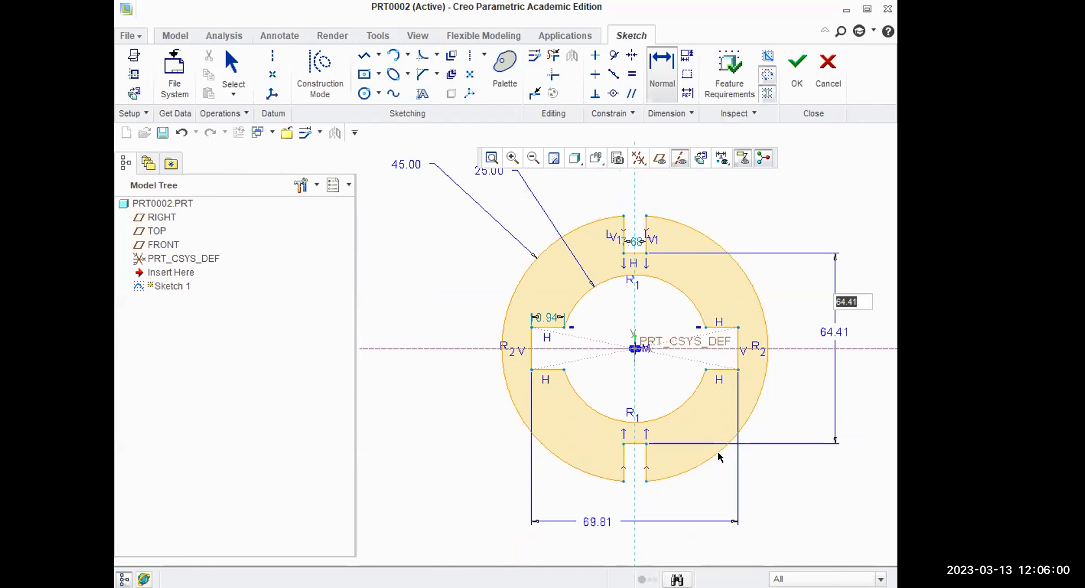
key(Return)
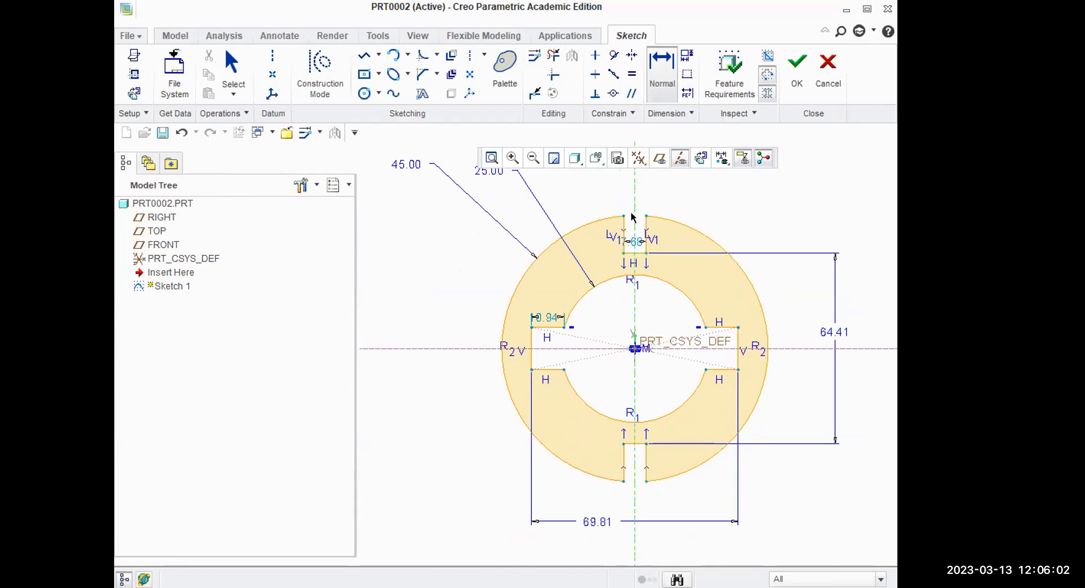
Dimension the upper slot's width above the ring and the left side slot's height beside the ring
middle_click(624, 170)
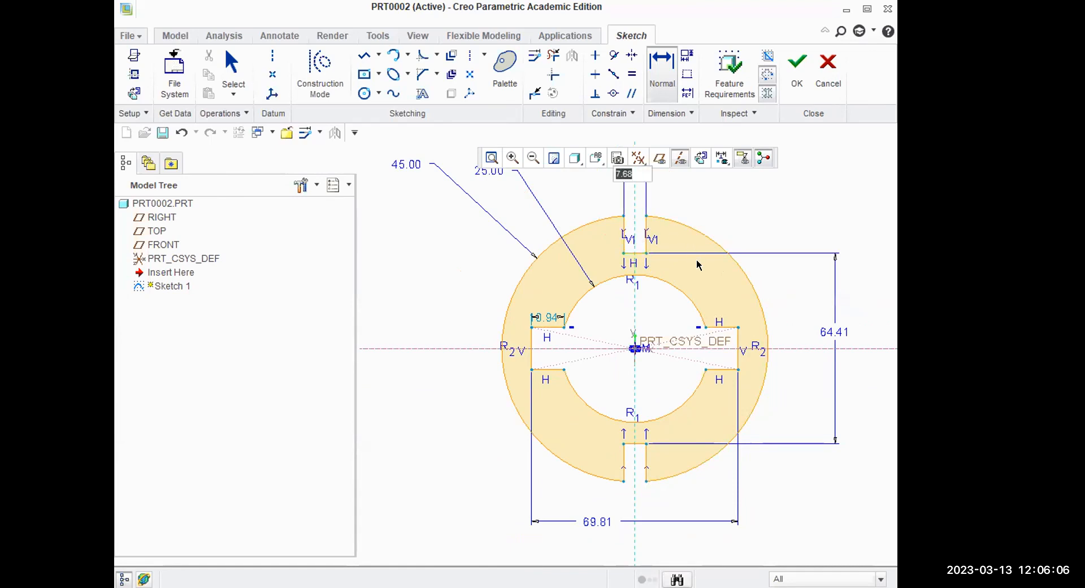
key(Return)
middle_click(416, 339)
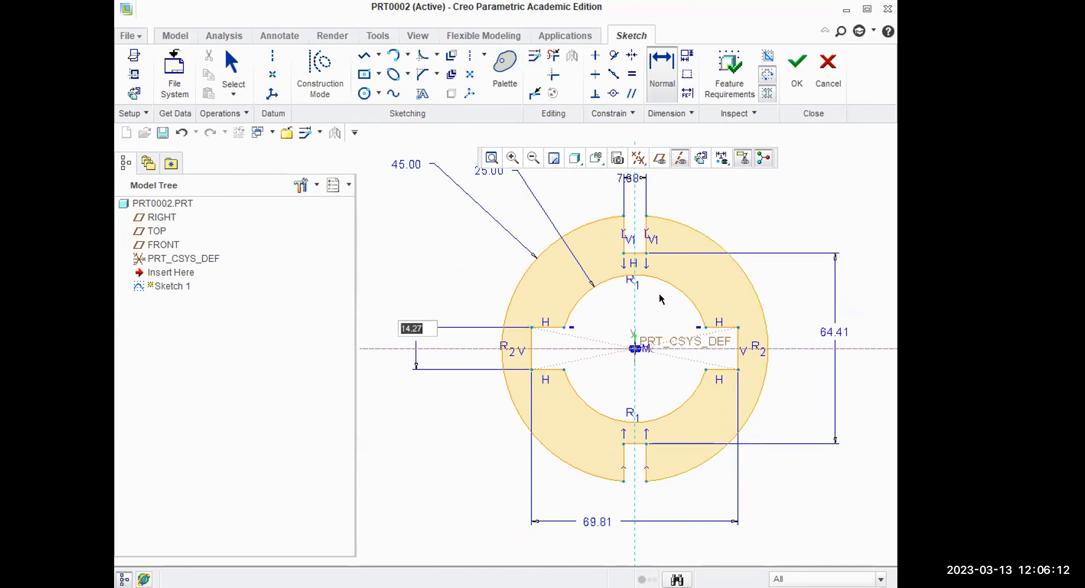
scroll(659, 292, down, 1)
key(Return)
scroll(636, 327, down, 1)
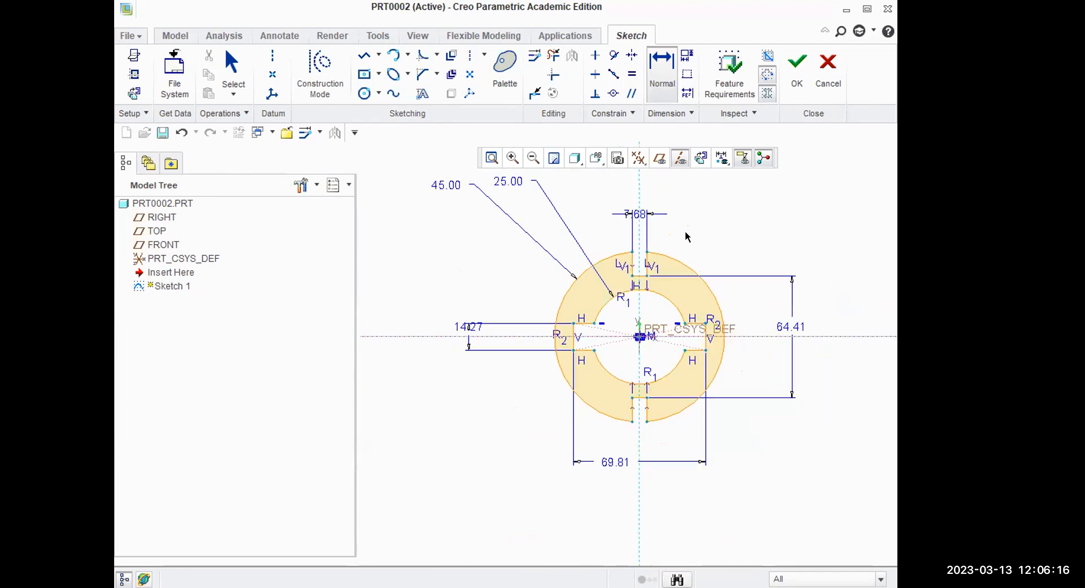
middle_click(713, 220)
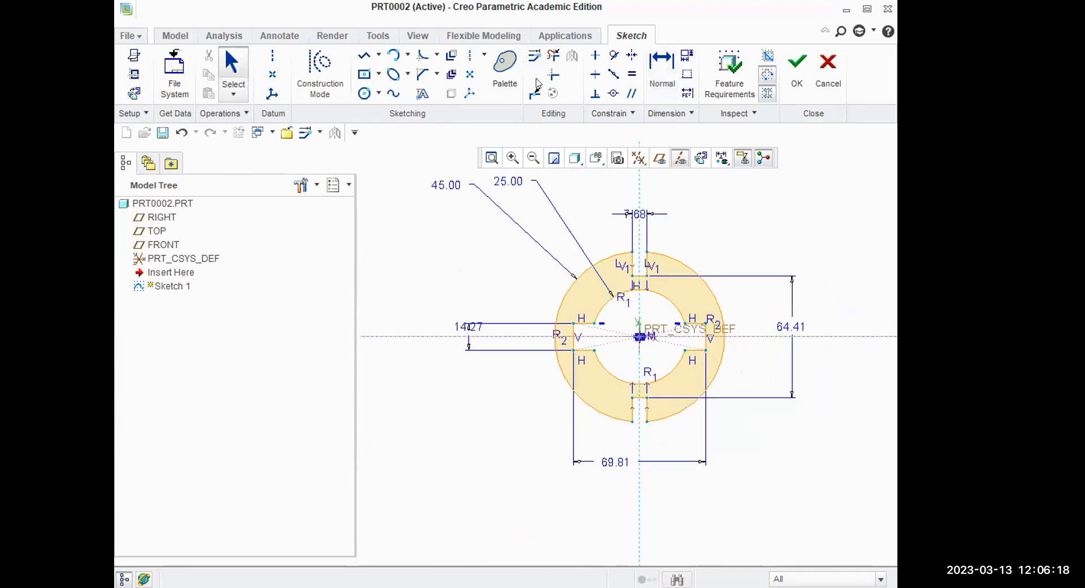
Modify the dimensions with regeneration off, setting the left slot's height to 12 and the horizontal distance between the side slots' ends to 65
click(534, 57)
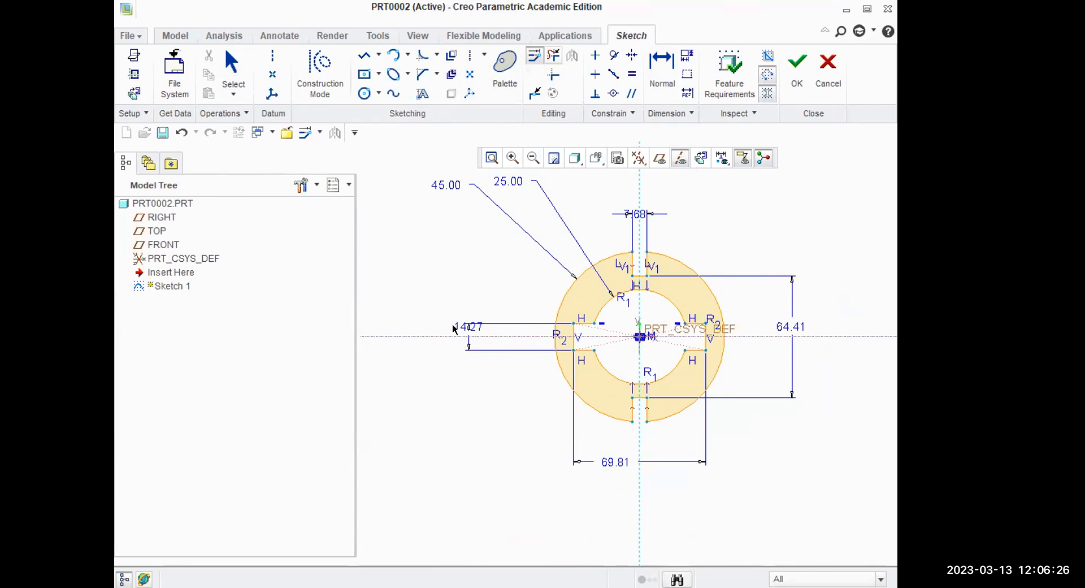
click(461, 327)
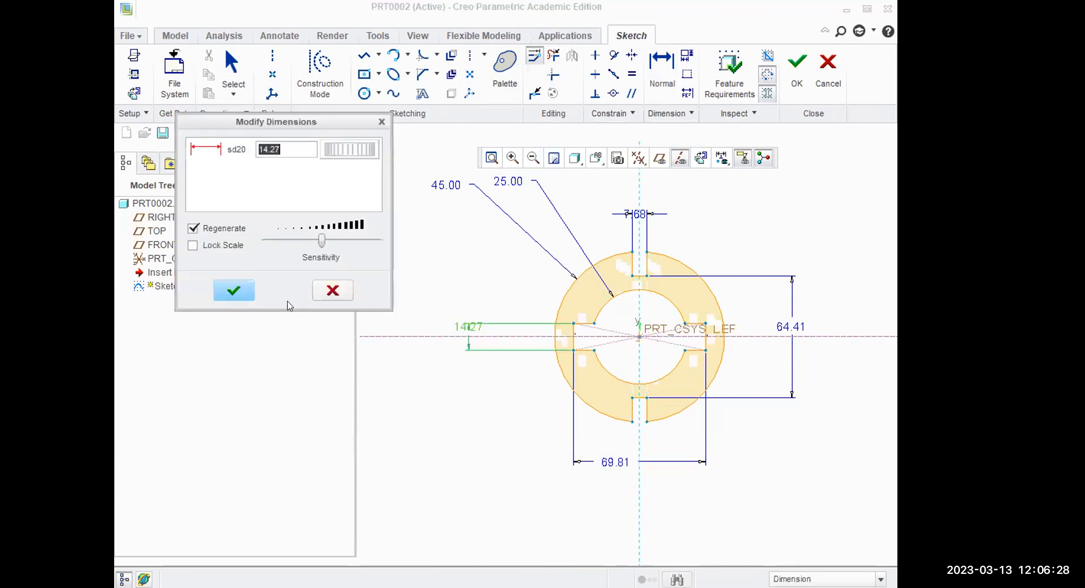
click(217, 230)
text(12)
click(610, 457)
double_click(282, 166)
text(65)
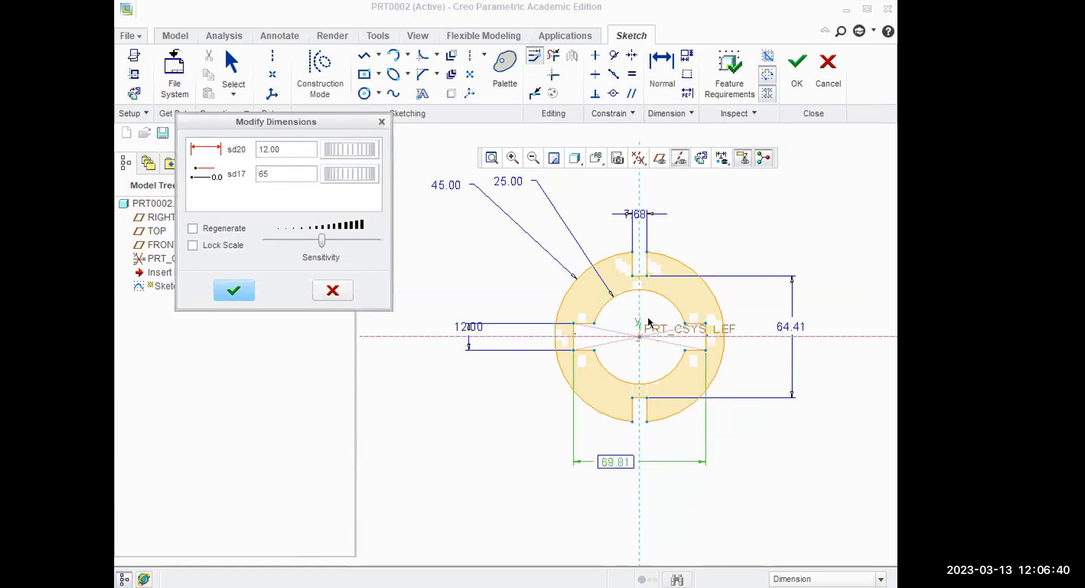
Set the vertical distance between the slot floors to 65 and the upper slot's width to 12, and regenerate the sketch
click(793, 329)
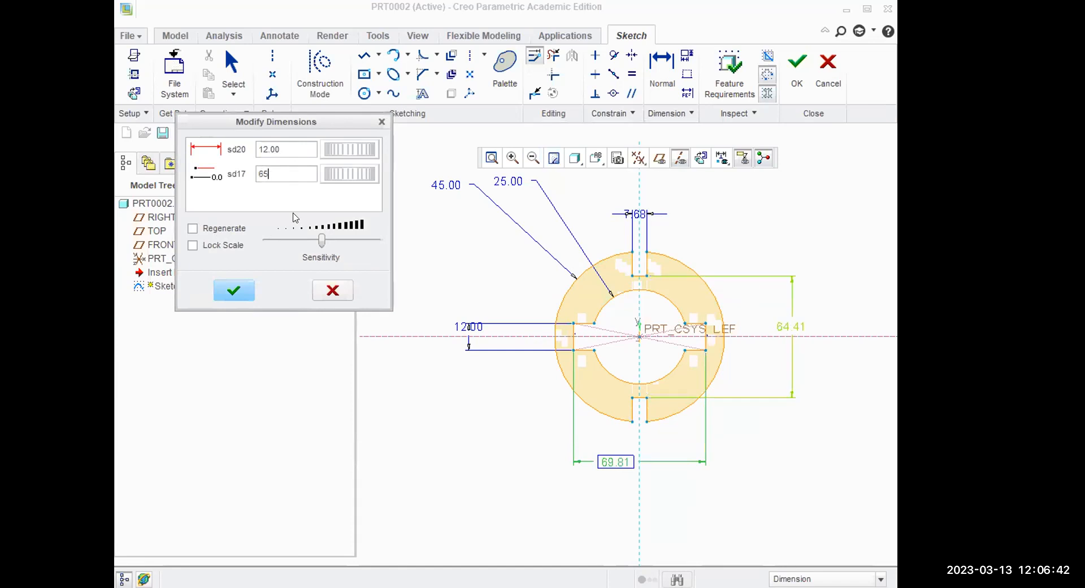
double_click(296, 197)
text(65)
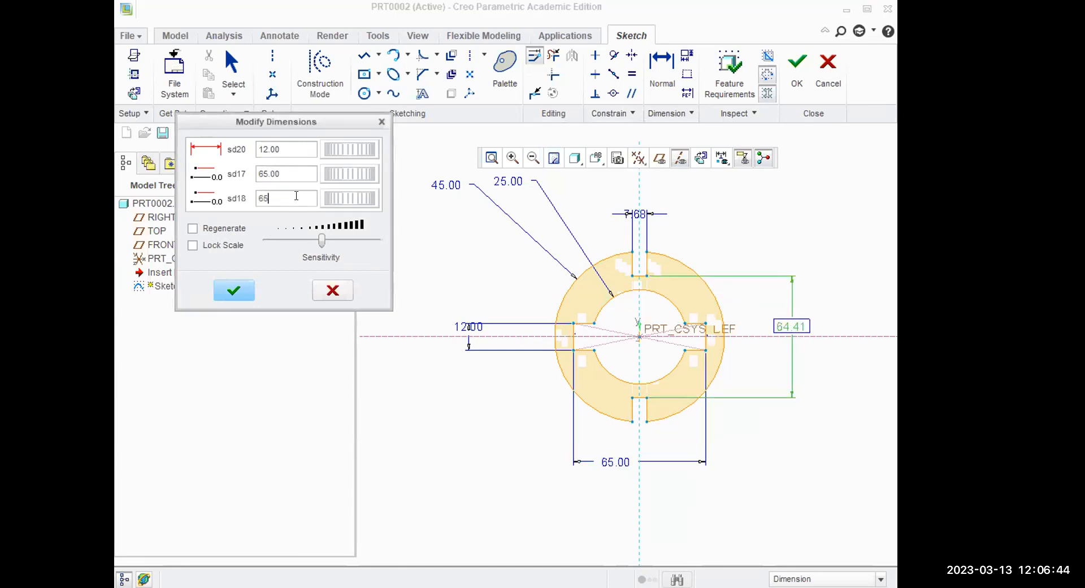
click(637, 214)
double_click(277, 199)
text(12)
key(Return)
click(233, 228)
click(252, 290)
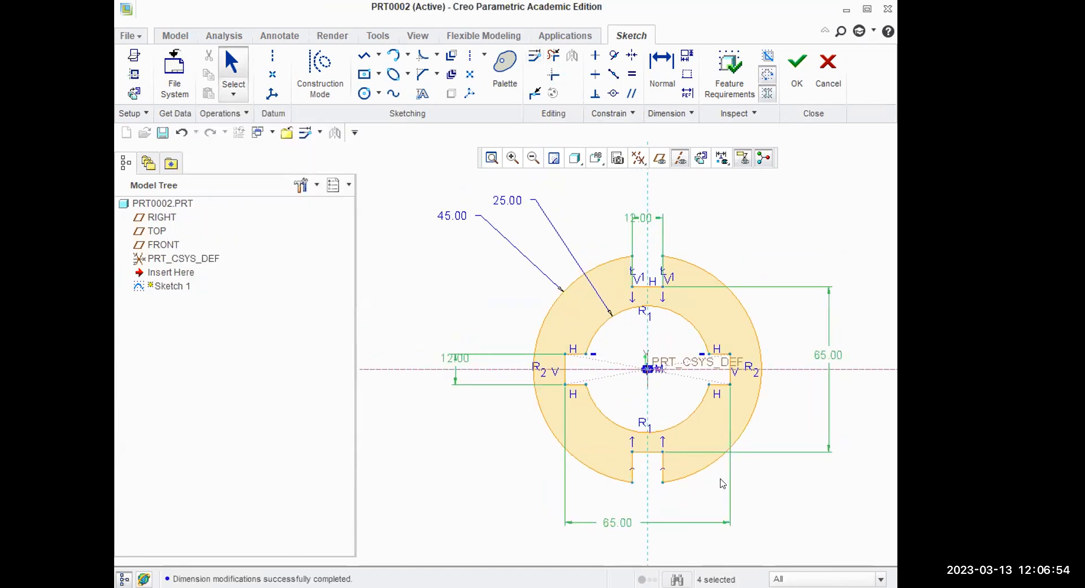
Finish the ring sketch, and reopen Sketch 1 to turn on cross-hatching in its sketch setup properties
click(795, 68)
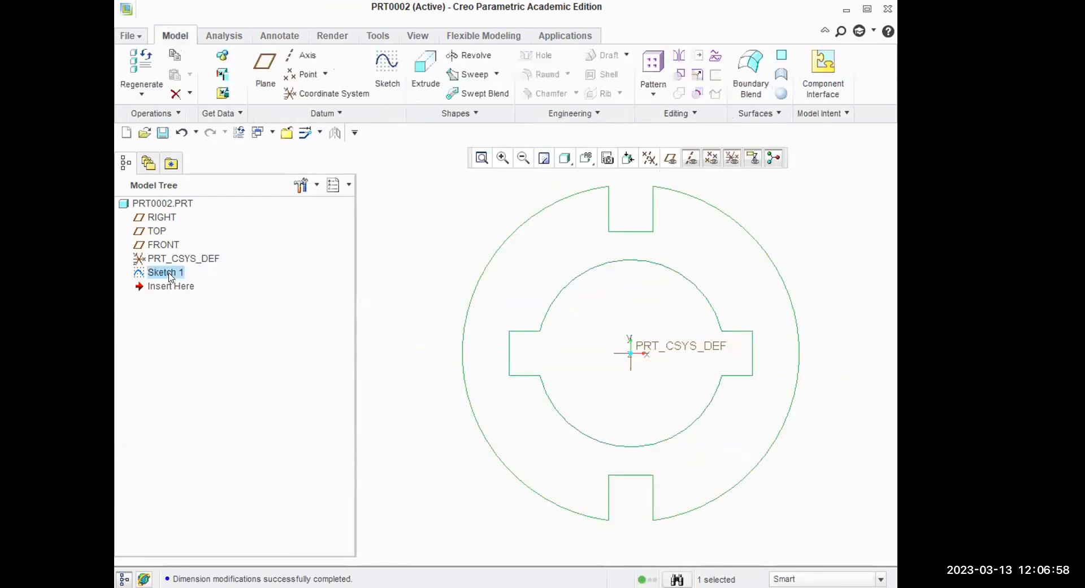
right_click(169, 277)
click(244, 408)
click(138, 52)
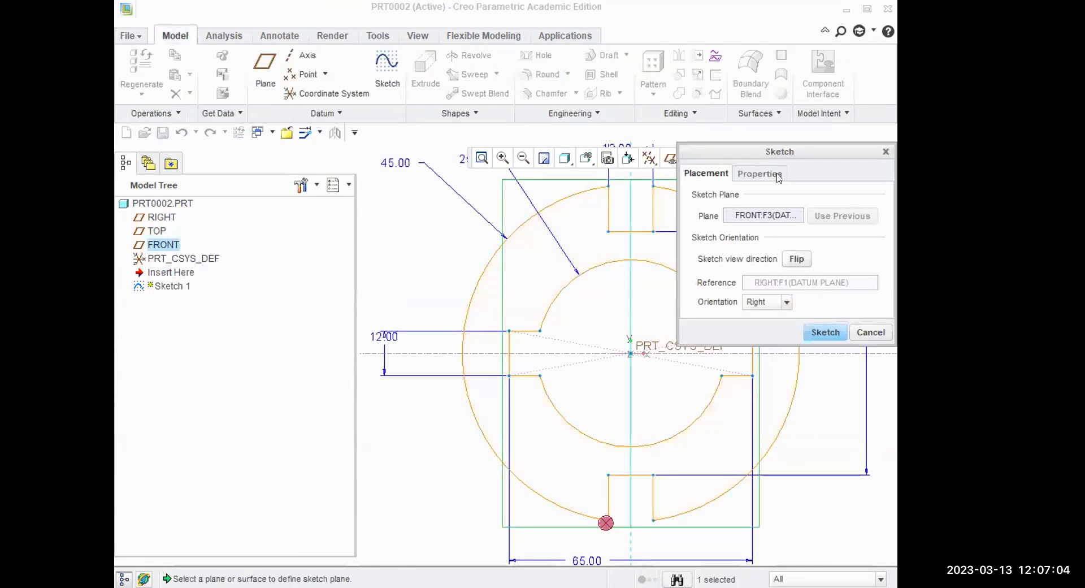
click(760, 174)
click(728, 256)
click(814, 334)
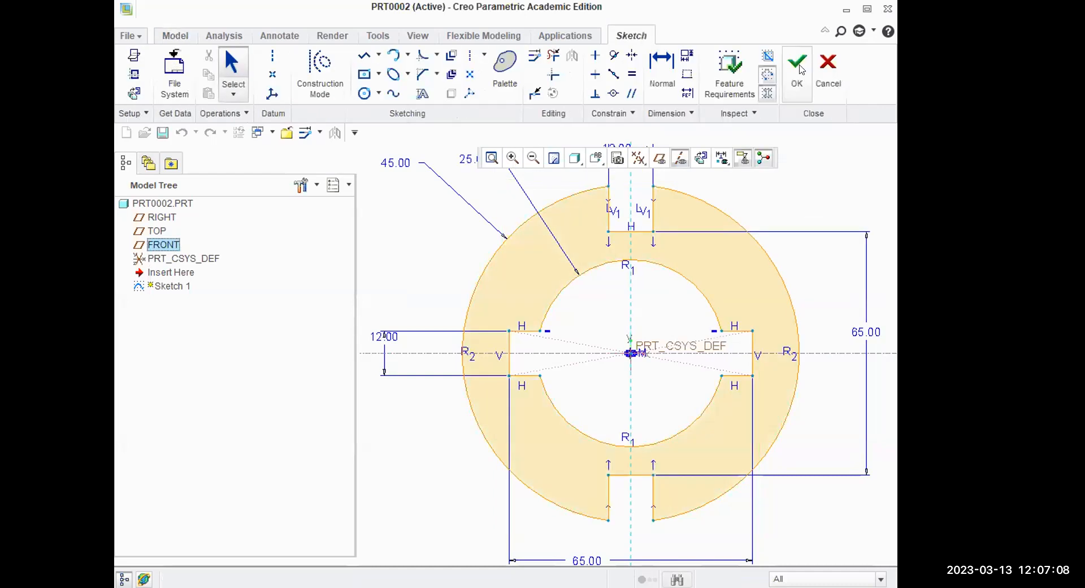
click(798, 67)
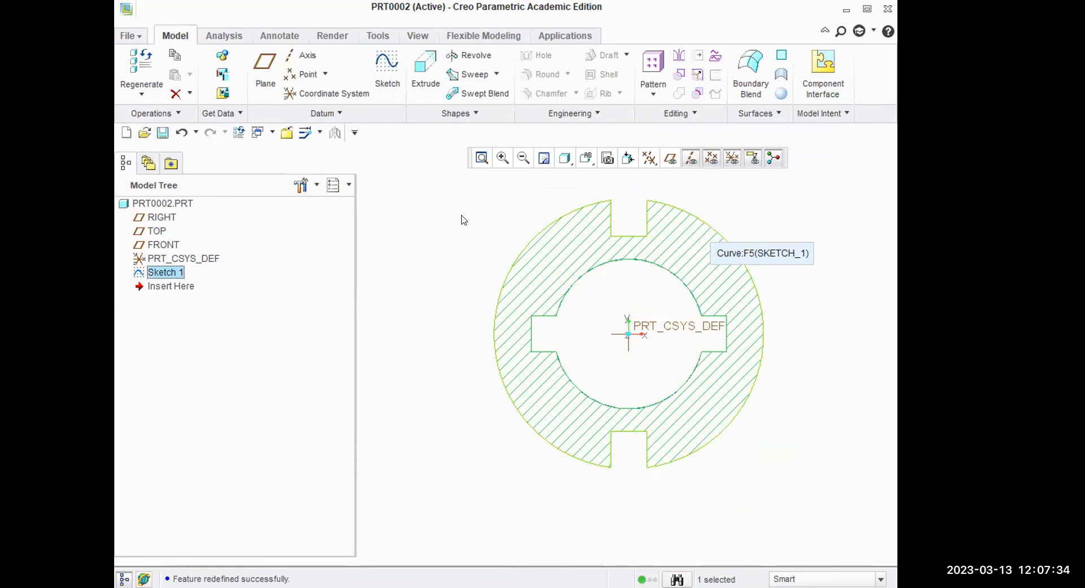
Close the PRT0002 window and create a new part with the default template
click(421, 305)
click(286, 133)
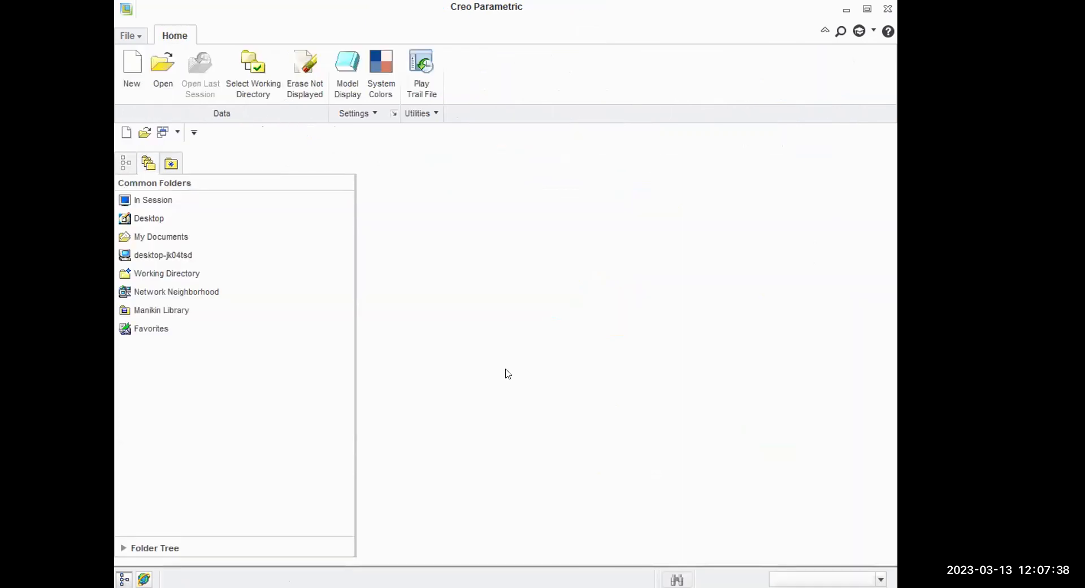
click(131, 74)
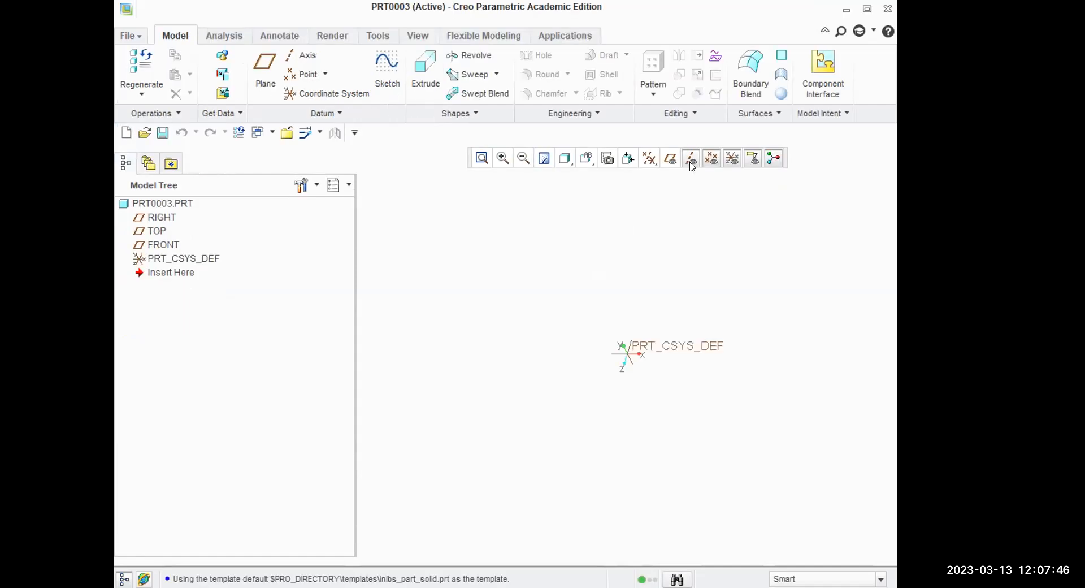
Start a sketch on the FRONT plane in 2D orientation with the datum planes hidden
click(670, 157)
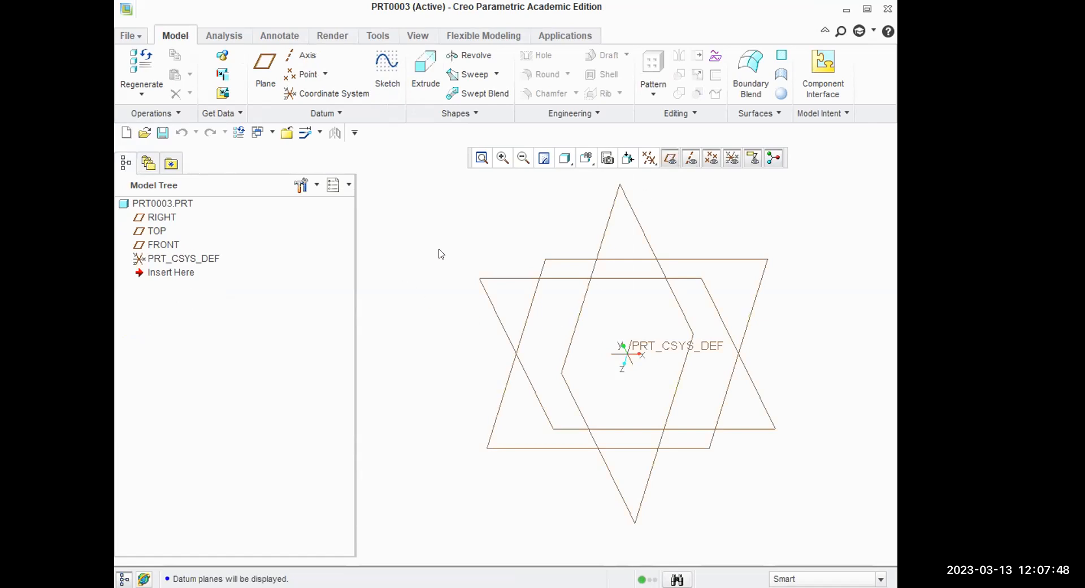
click(175, 247)
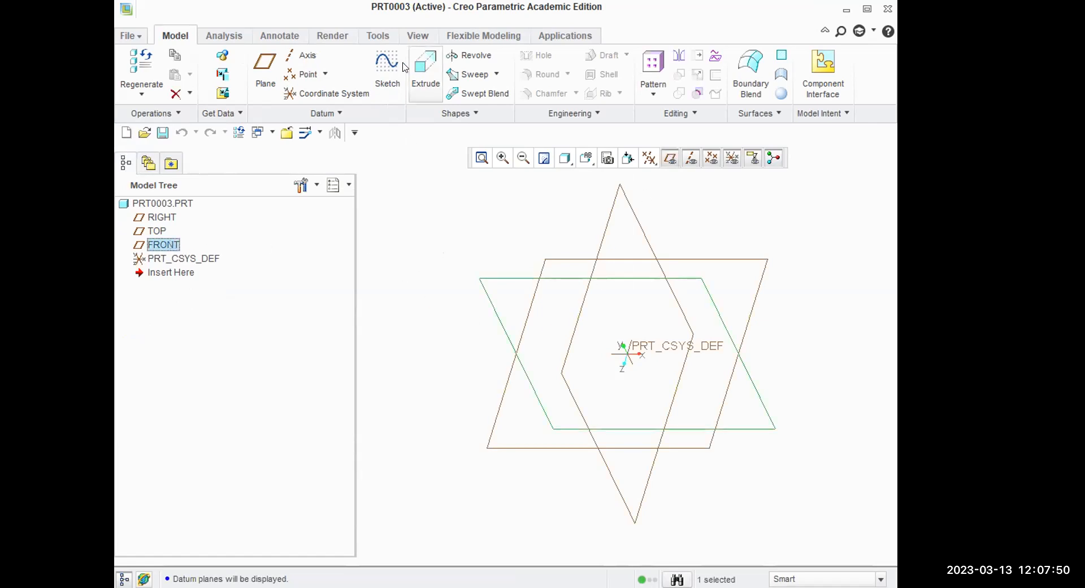
click(388, 81)
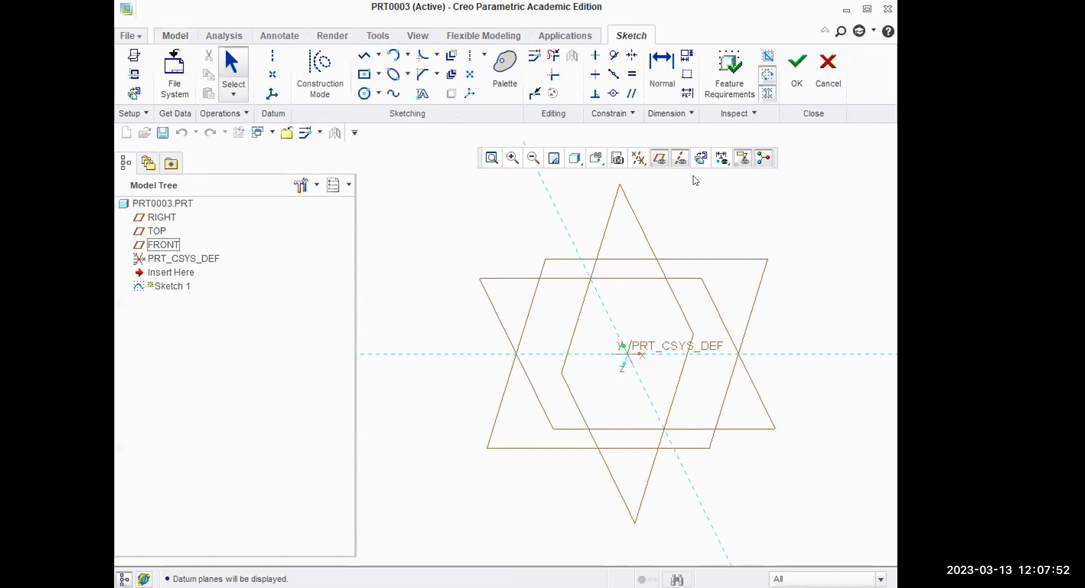
click(701, 158)
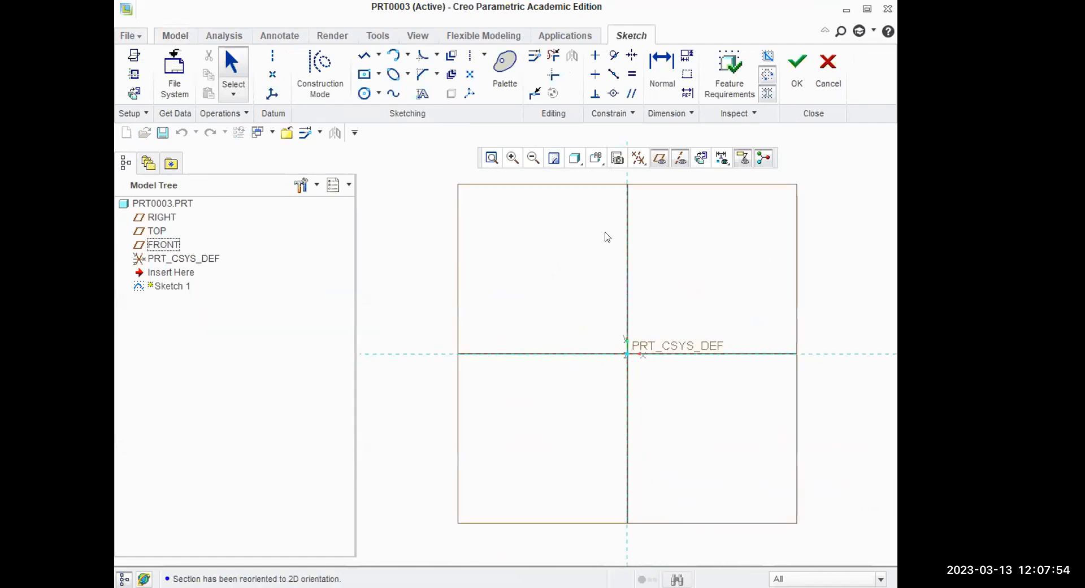
click(659, 158)
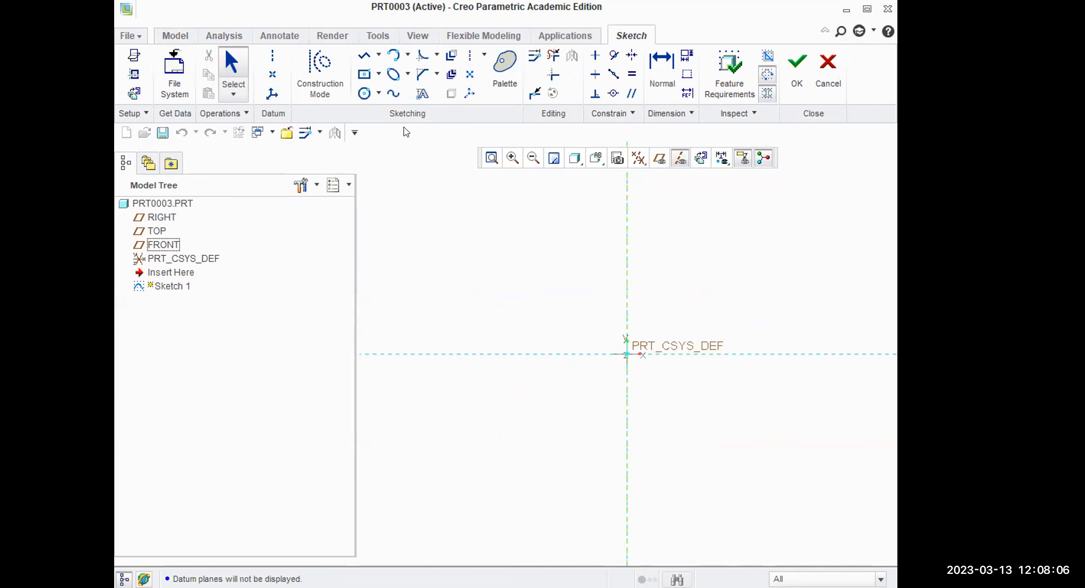
Draw a center rectangle about 393 wide and 448 high, centred on the sketch origin
click(363, 74)
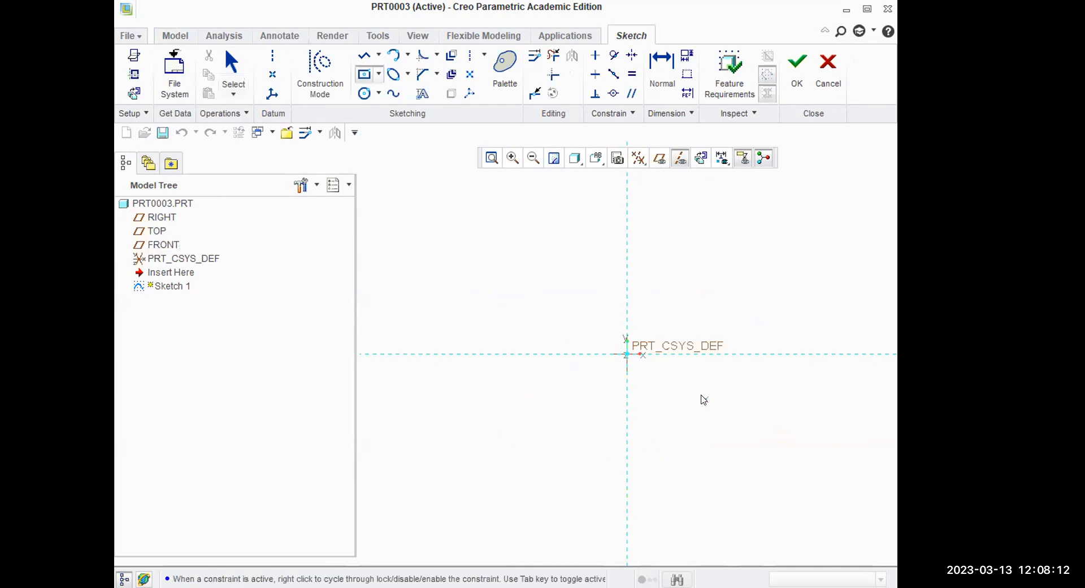
click(627, 354)
click(758, 204)
middle_click(789, 244)
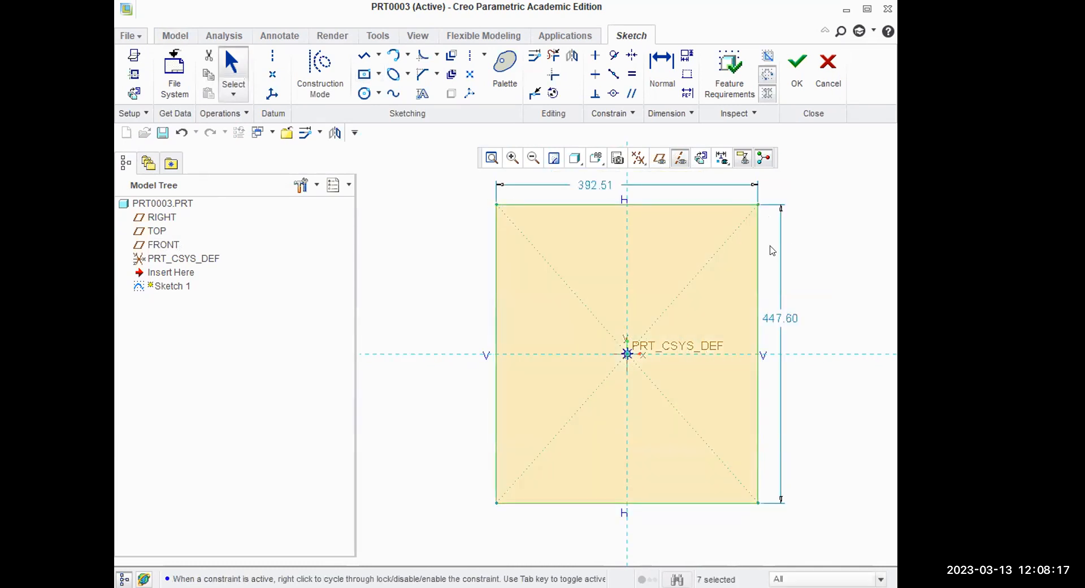
Apply an Equal constraint between the rectangle's top and right sides to make it a square
click(632, 74)
click(669, 204)
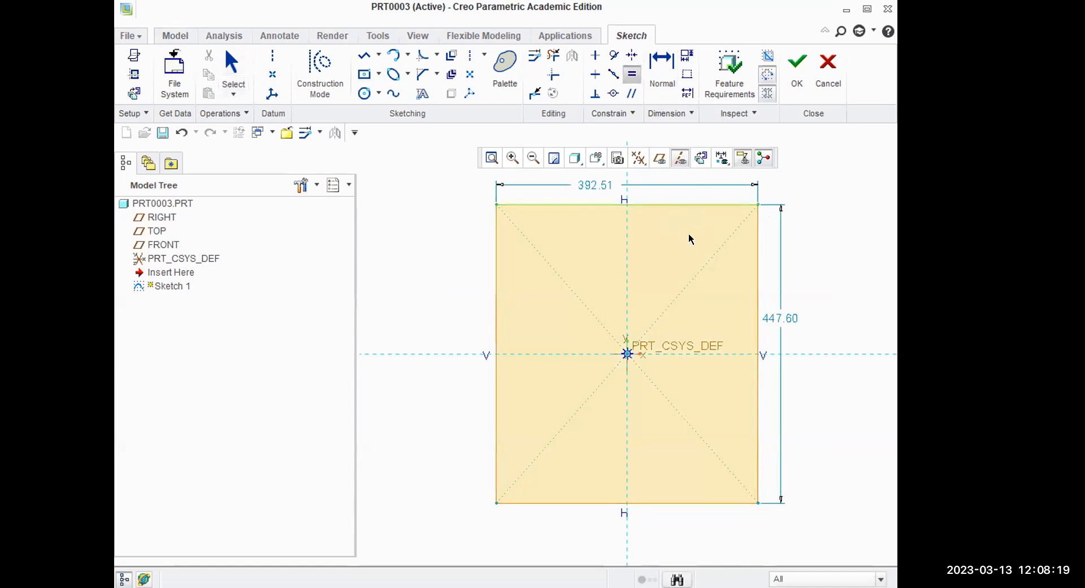
click(755, 304)
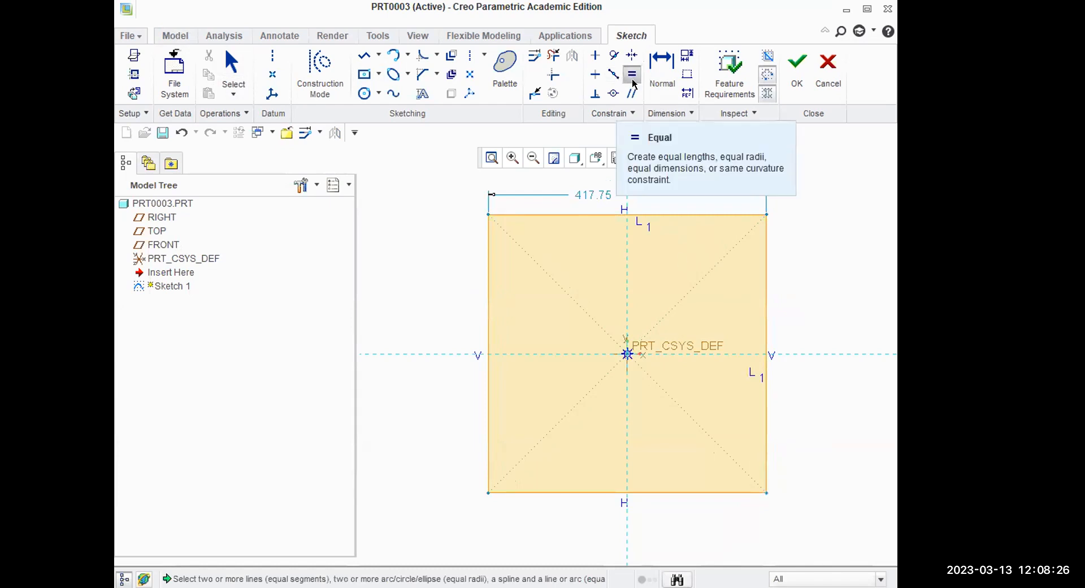
middle_click(662, 278)
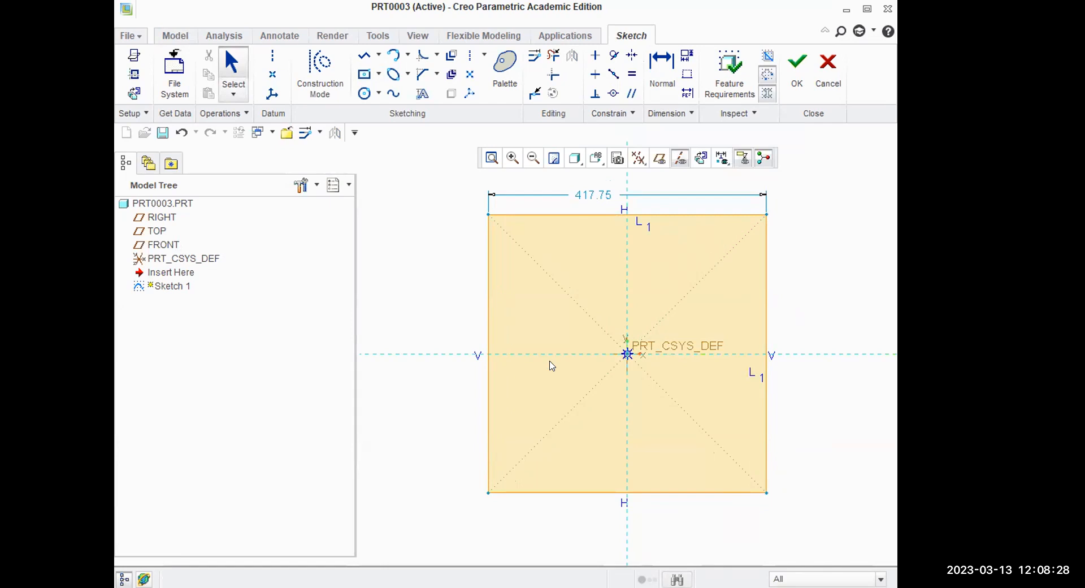
mouse_move(569, 354)
shift+middle_down()
mouse_move(512, 335)
mouse_move(520, 355)
shift+middle_up()
scroll(560, 327, up, 1)
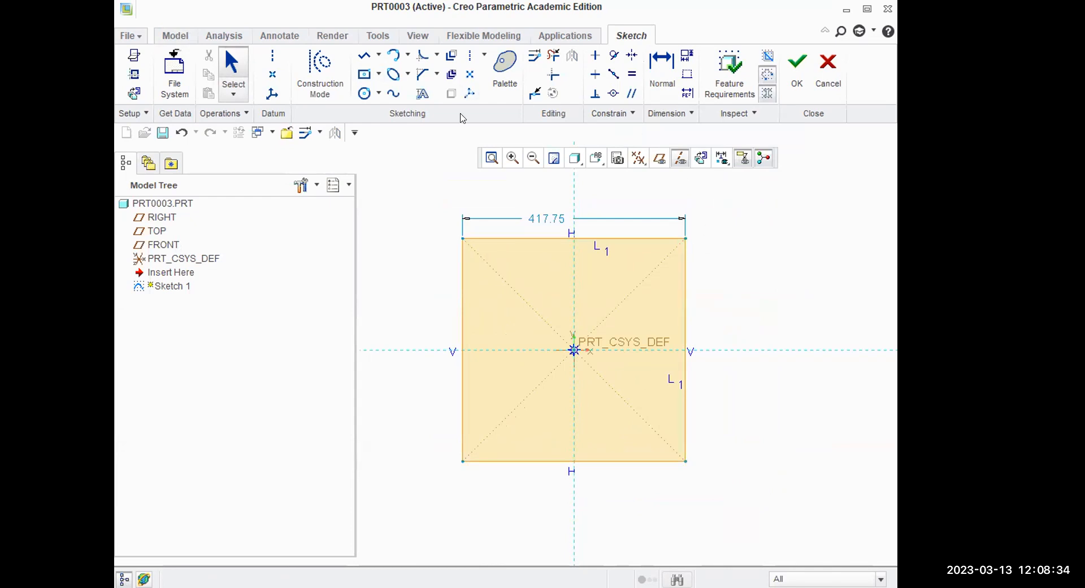
Fillet the square's four corners with freehand radii of about 22, 40, 48 and 57
click(421, 55)
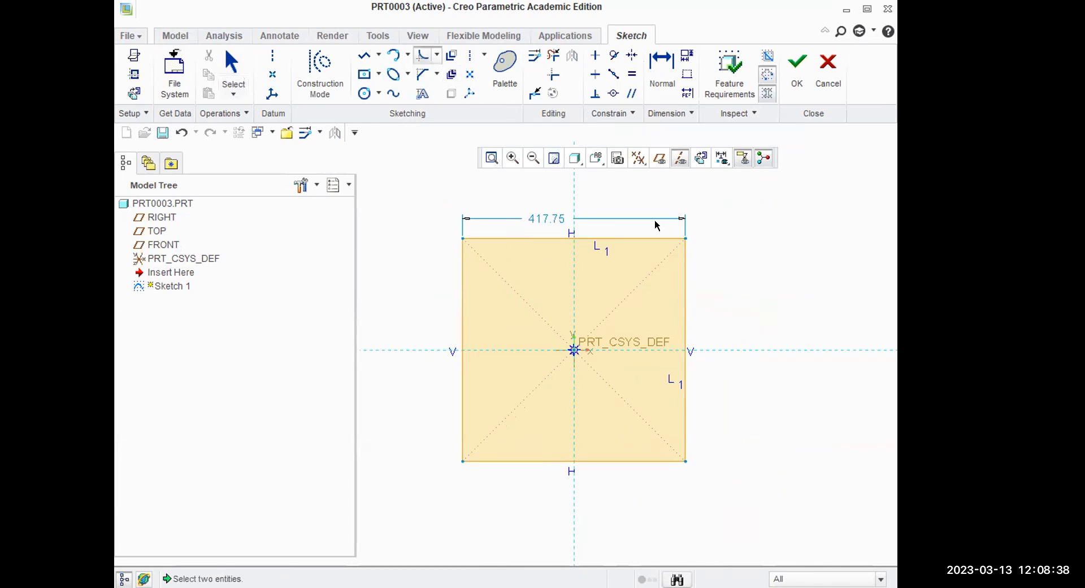
click(683, 246)
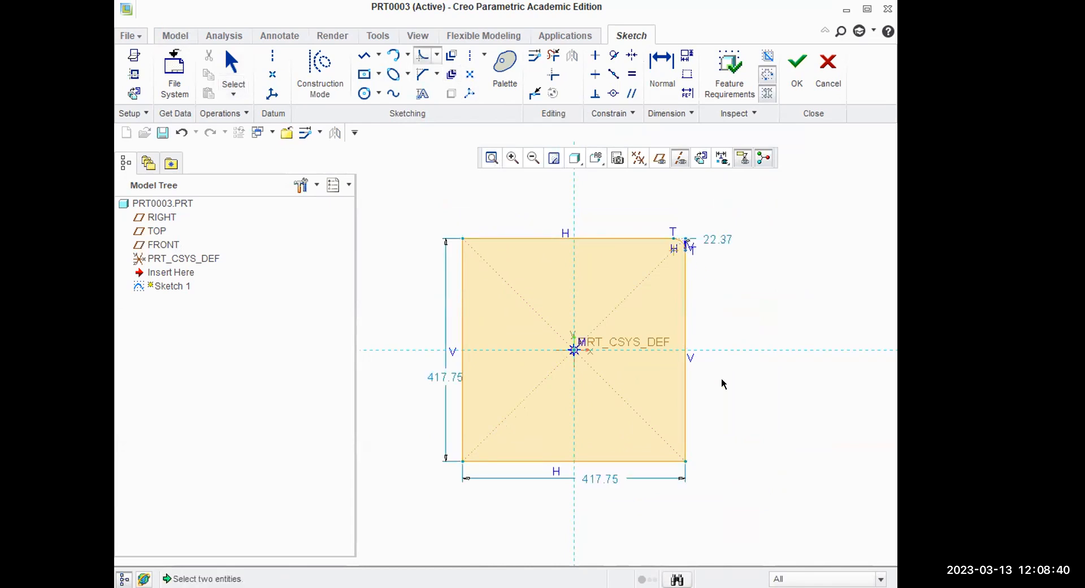
click(685, 432)
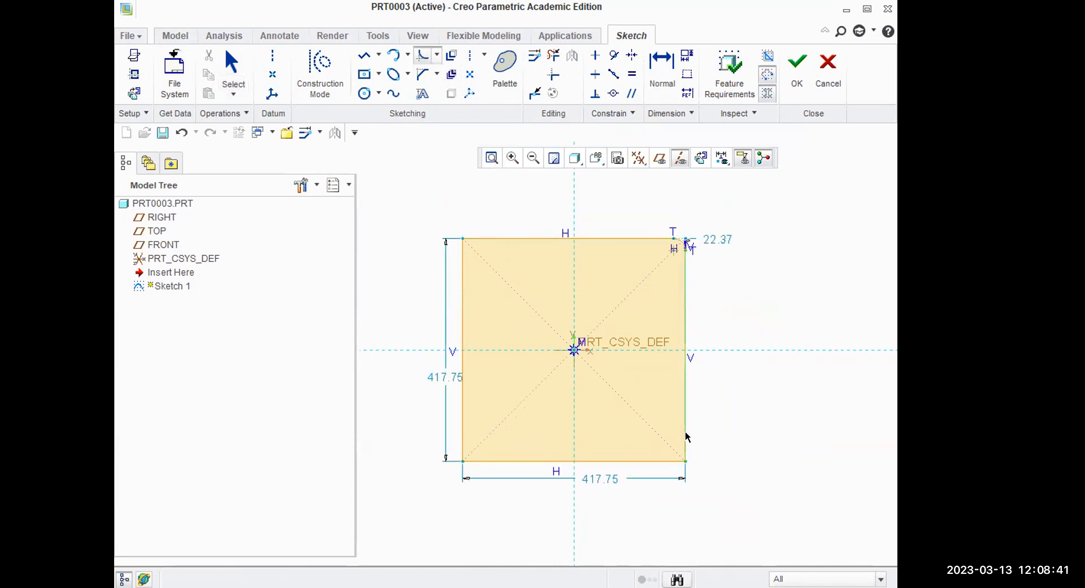
click(659, 460)
click(462, 441)
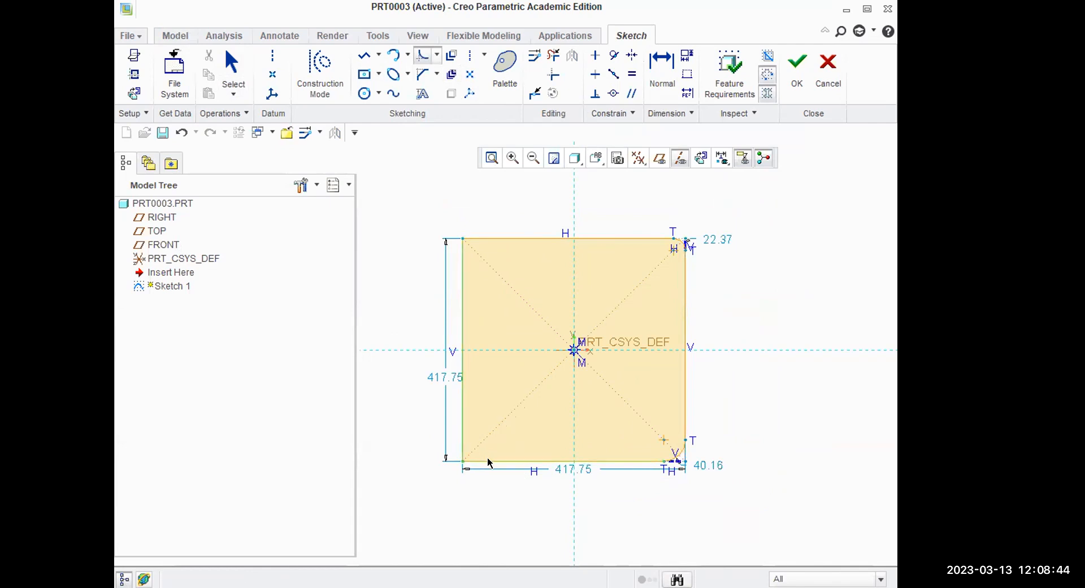
click(487, 457)
click(462, 266)
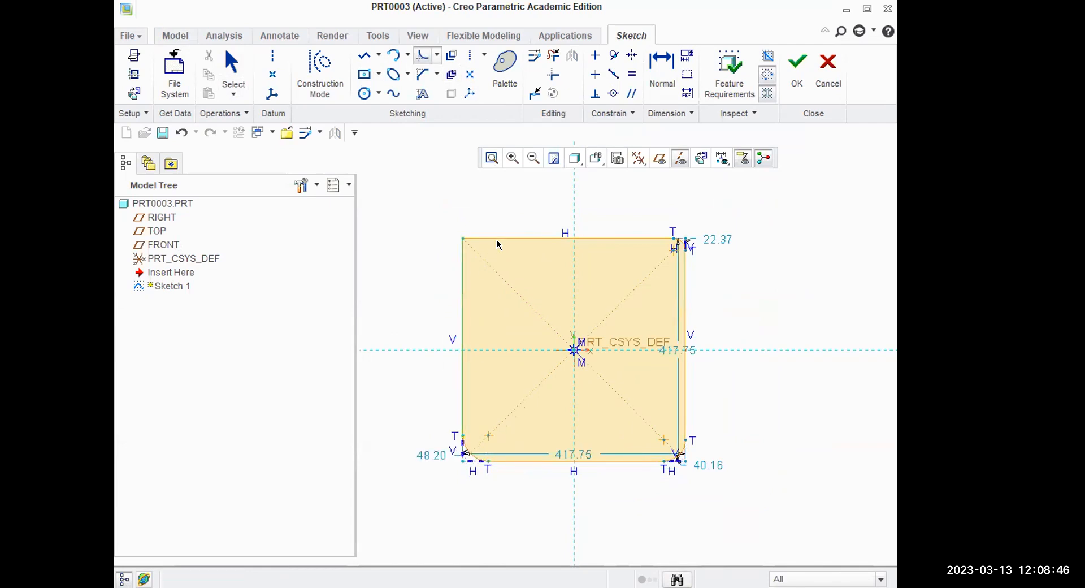
click(496, 237)
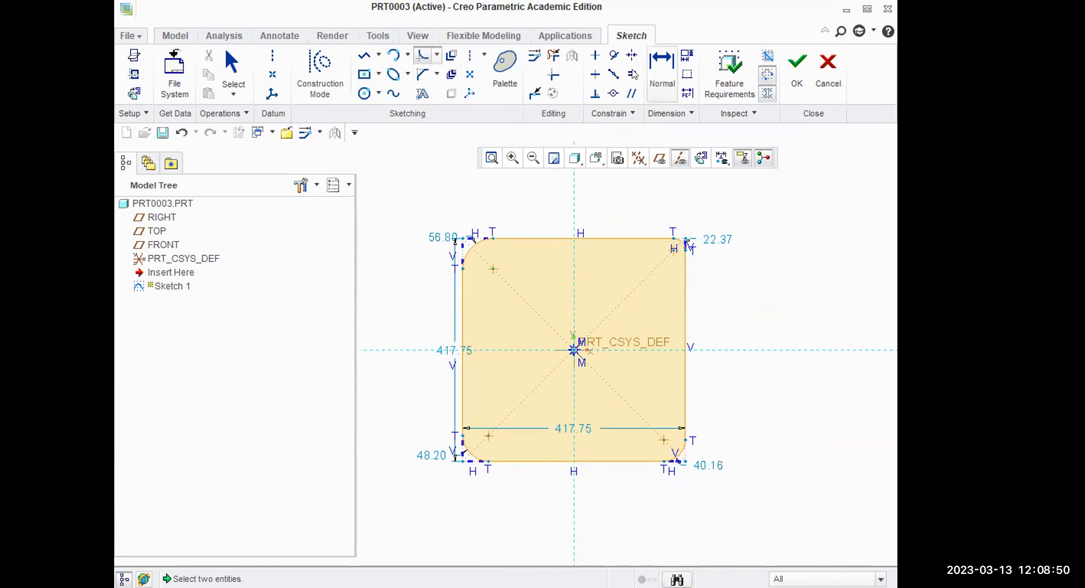
Apply Equal constraints to all four corner arcs so that they share one radius
scroll(681, 258, down, 2)
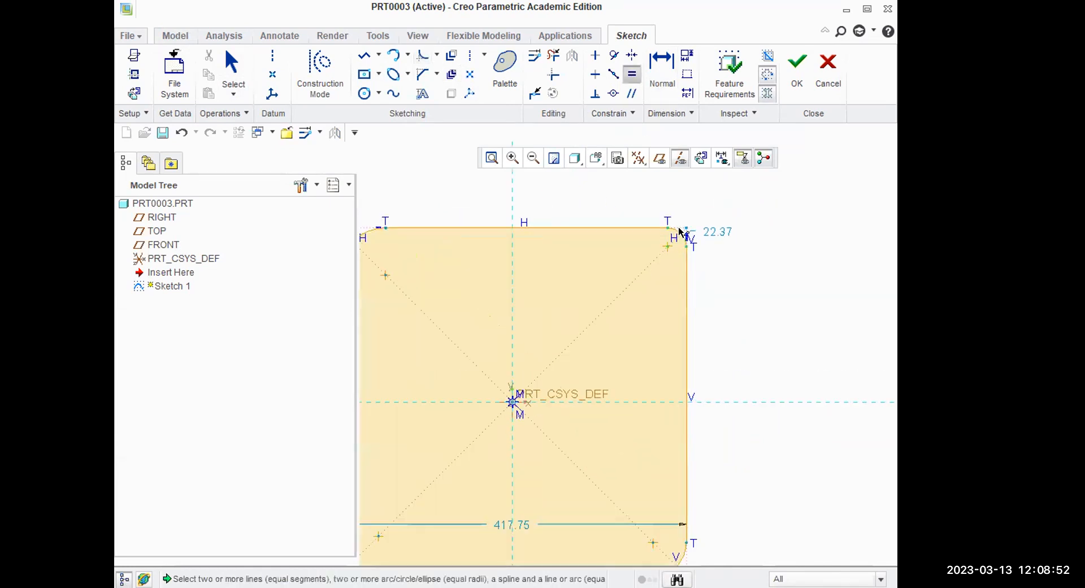
click(680, 232)
scroll(648, 283, up, 2)
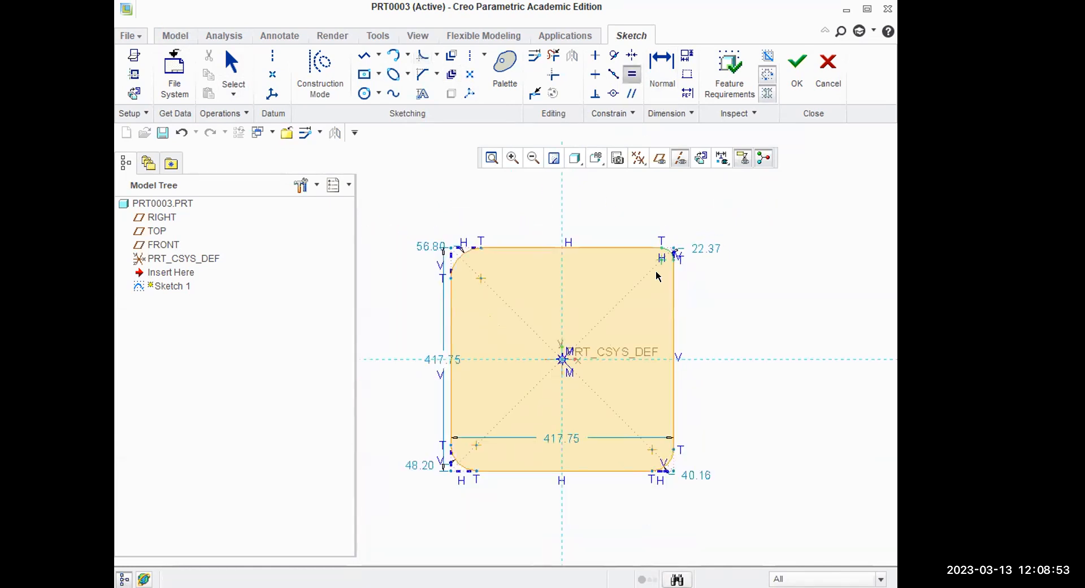
click(464, 256)
click(457, 468)
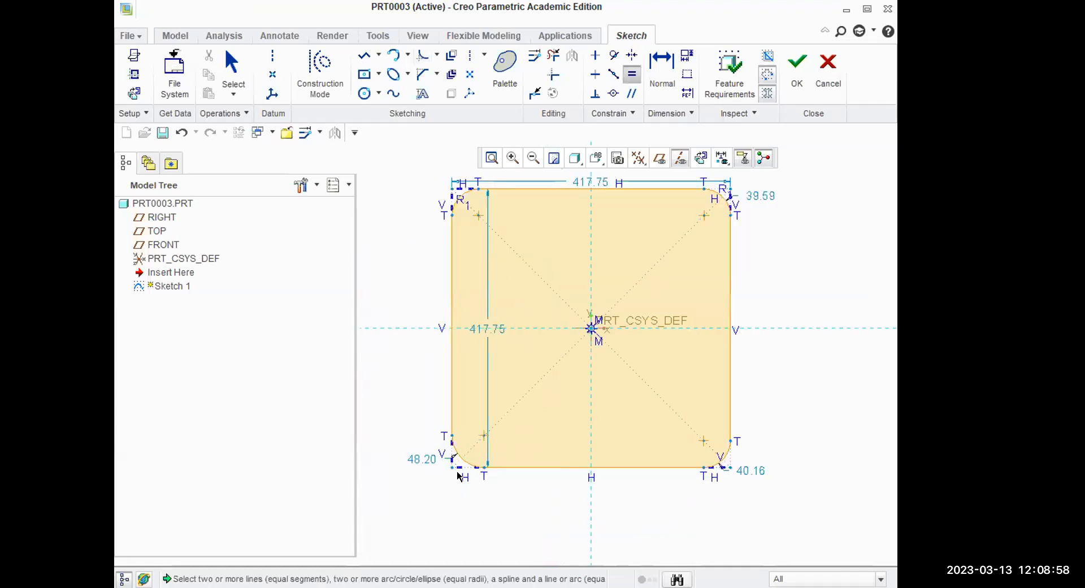
click(728, 458)
scroll(582, 433, up, 2)
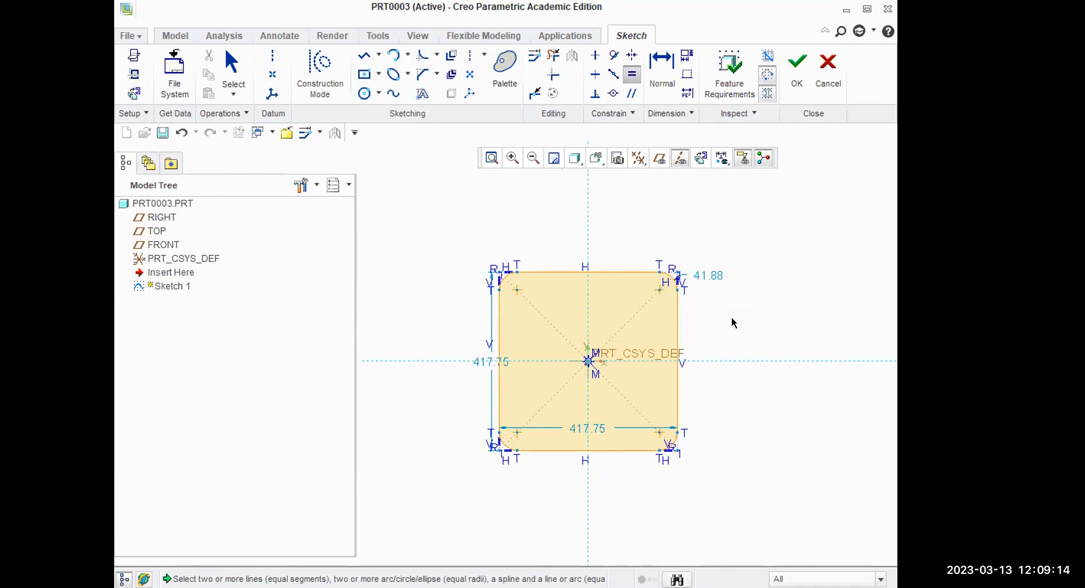
key(Escape)
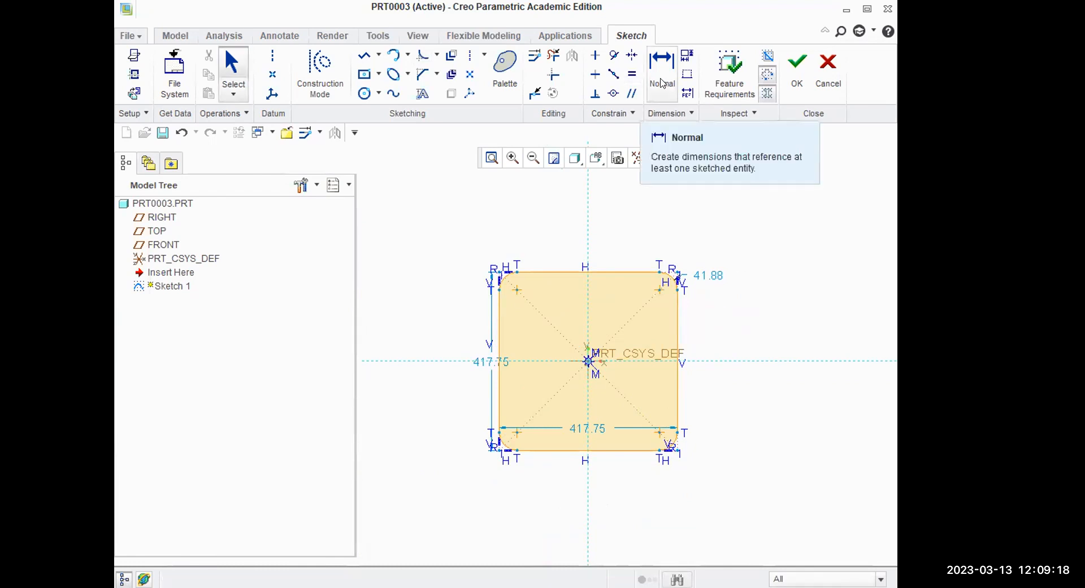
Dimension the square's height between its horizontal sides and its width between its vertical sides
click(662, 83)
click(617, 270)
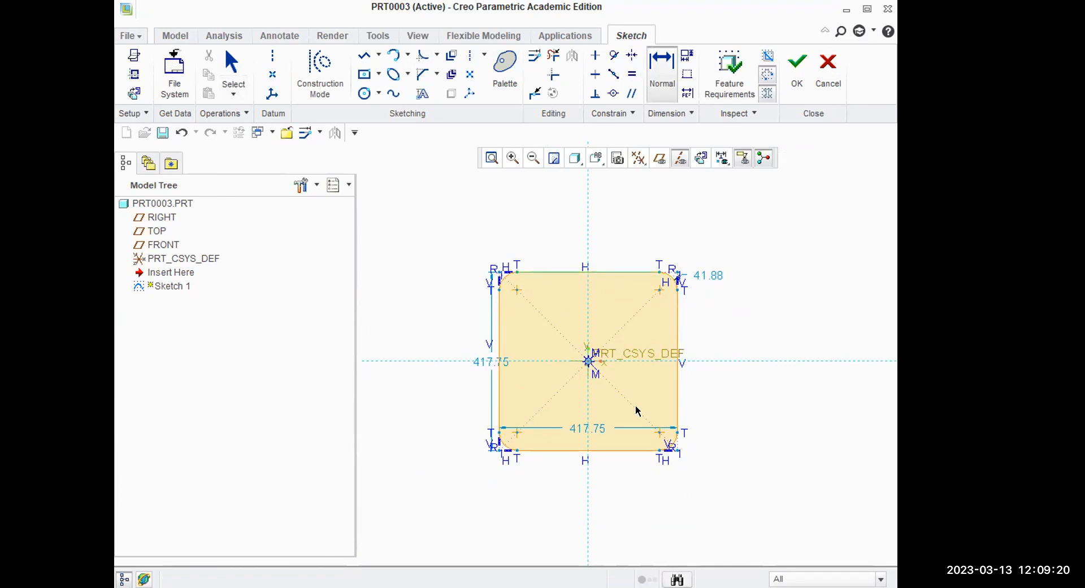
click(616, 450)
middle_click(818, 376)
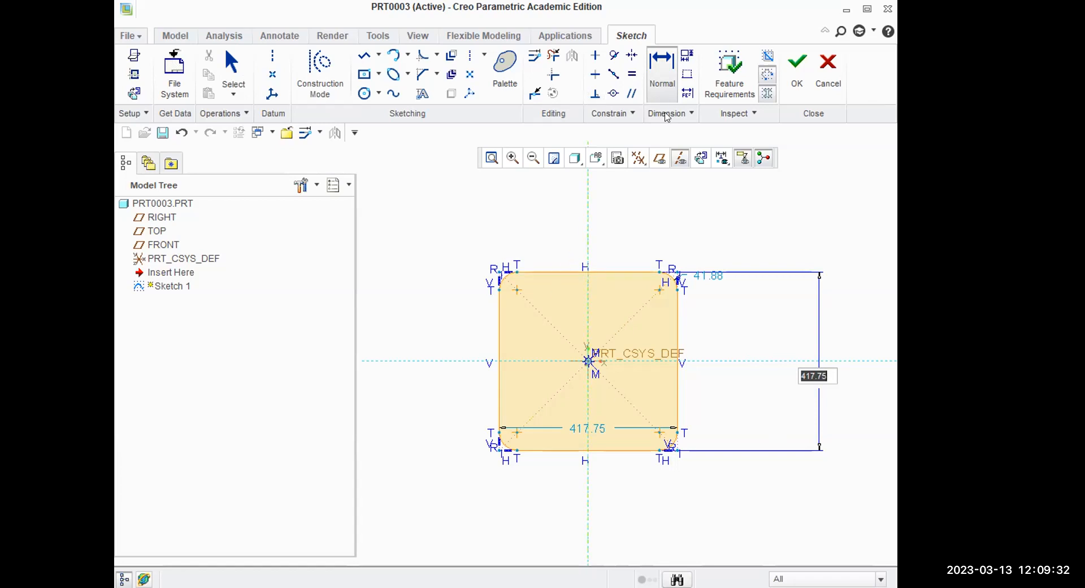
click(661, 77)
click(499, 339)
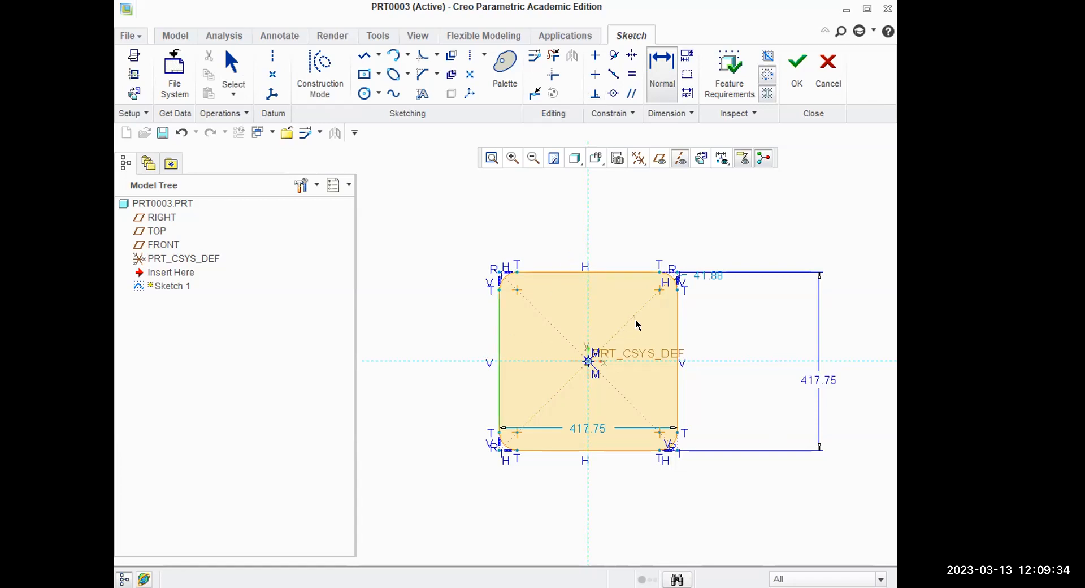
click(677, 331)
middle_click(547, 199)
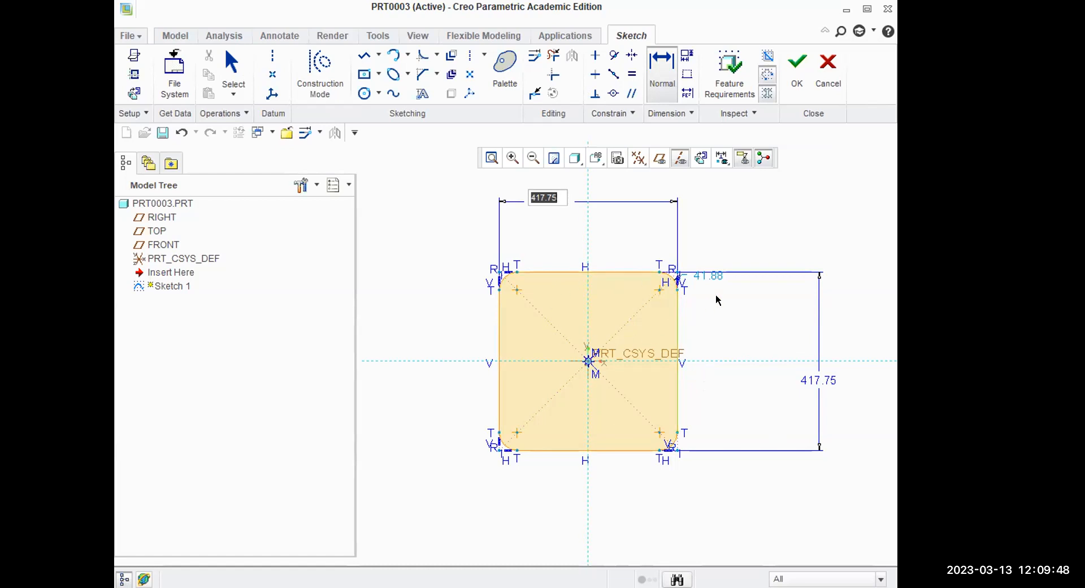
key(Return)
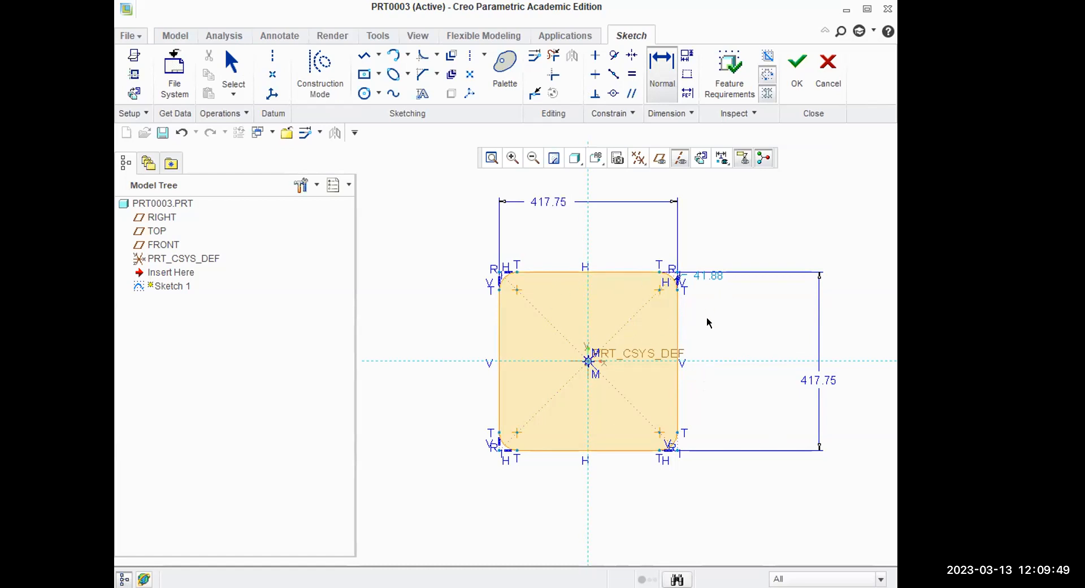
Add a radius dimension to the square's upper-right corner arc
scroll(671, 276, down, 4)
click(670, 275)
middle_click(742, 245)
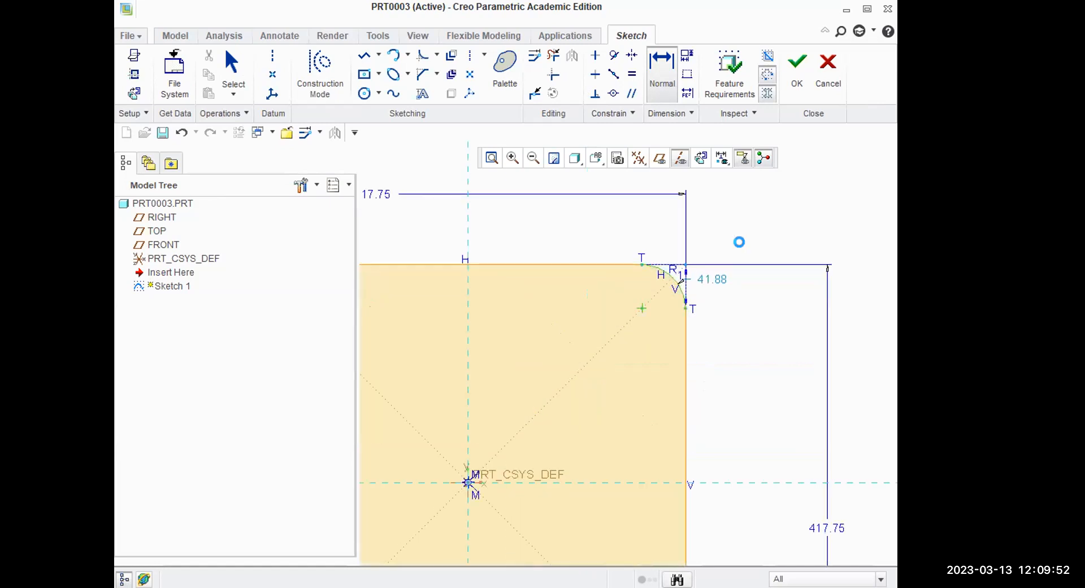
scroll(653, 311, up, 1)
scroll(654, 314, up, 2)
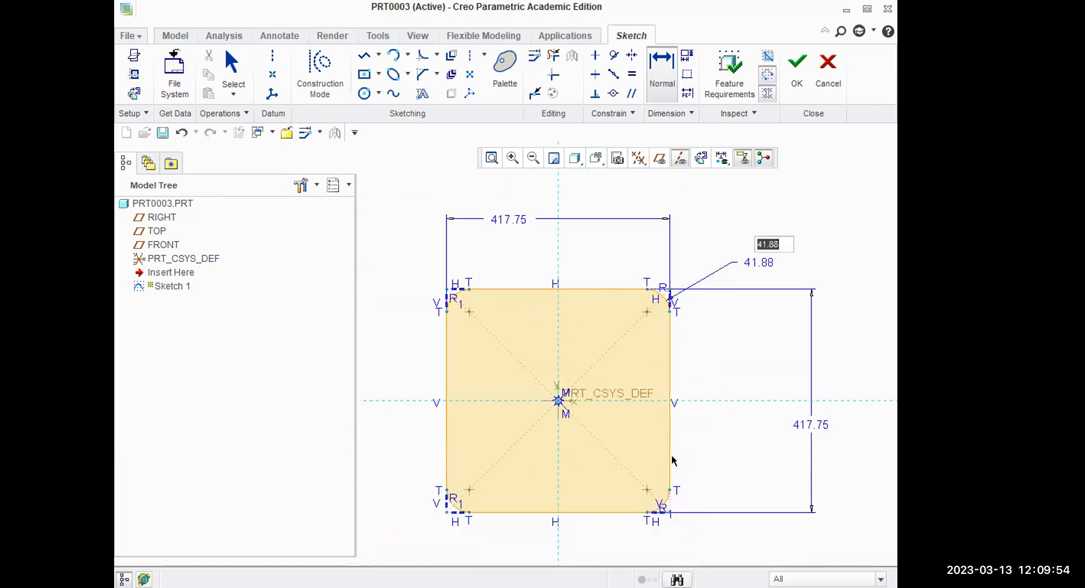
scroll(644, 336, up, 2)
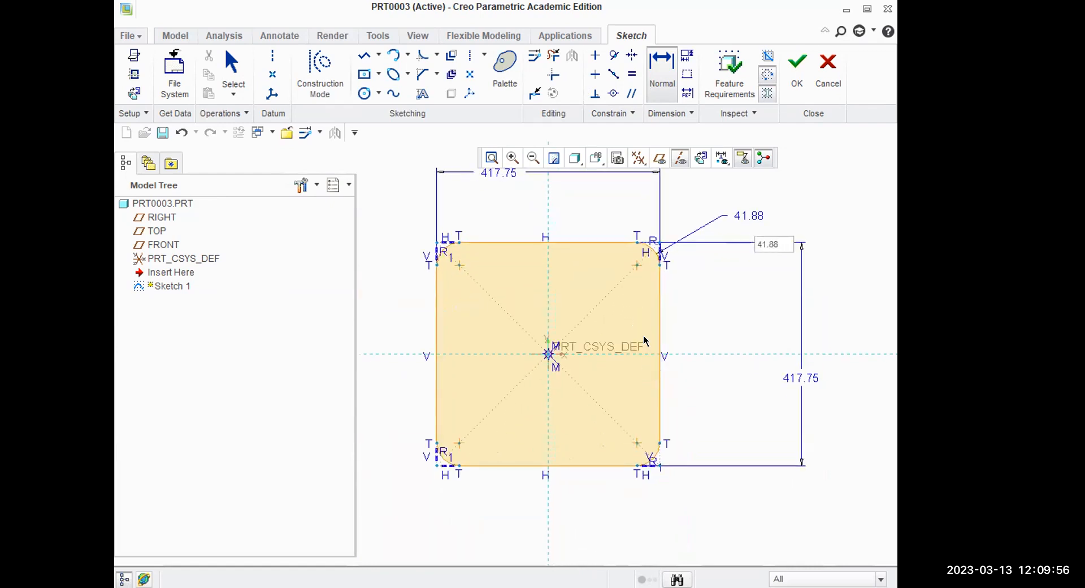
middle_click(708, 191)
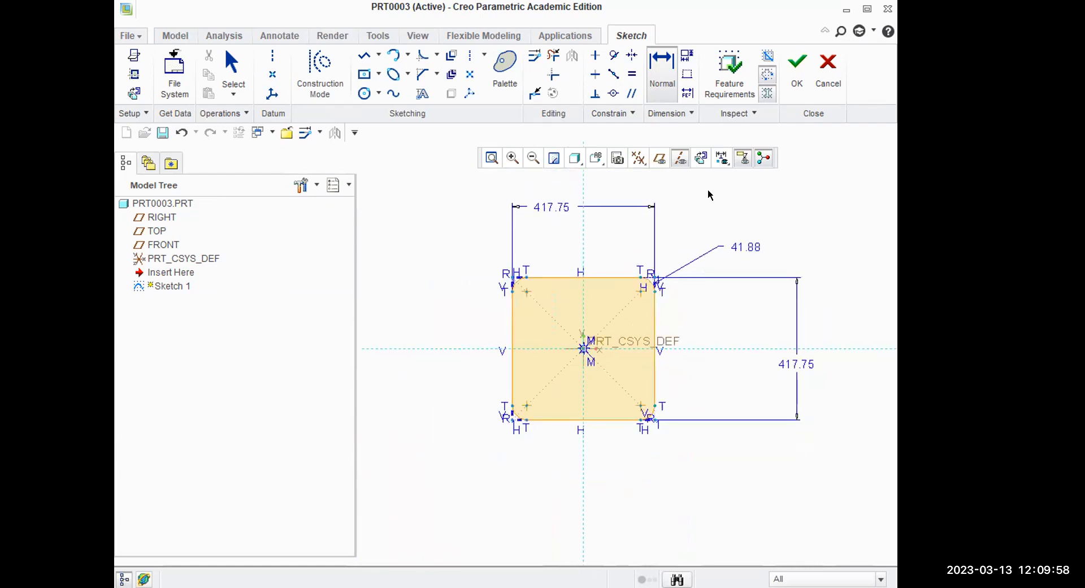
middle_click(708, 194)
Modify all sketch dimensions together, setting height and width to 80 and corner radius to 15, regenerating only once all values are entered
mouse_move(461, 170)
mouse_down()
mouse_move(777, 341)
mouse_move(834, 472)
mouse_move(820, 458)
mouse_up()
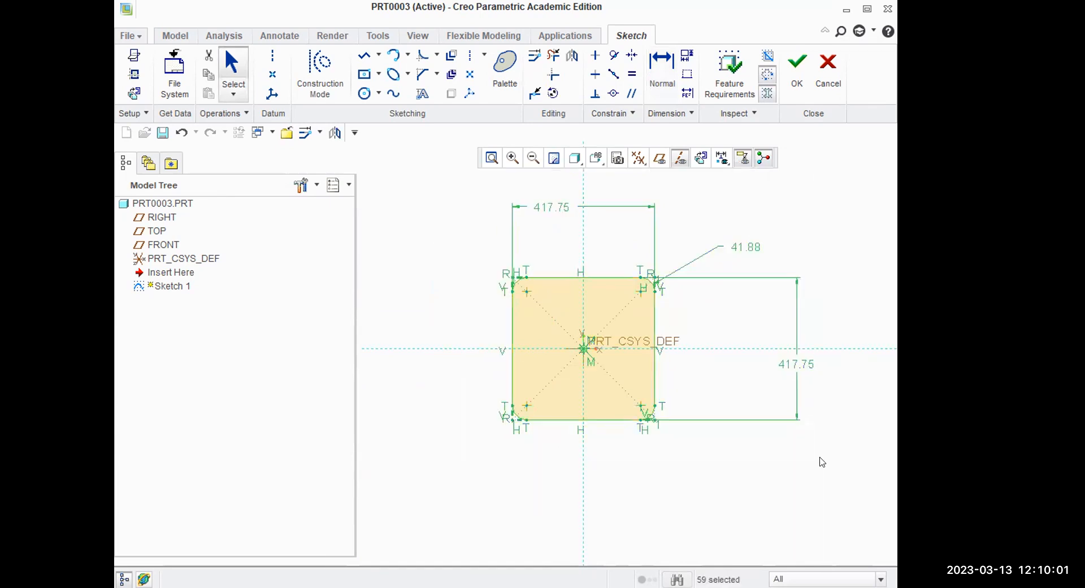
click(534, 58)
click(192, 227)
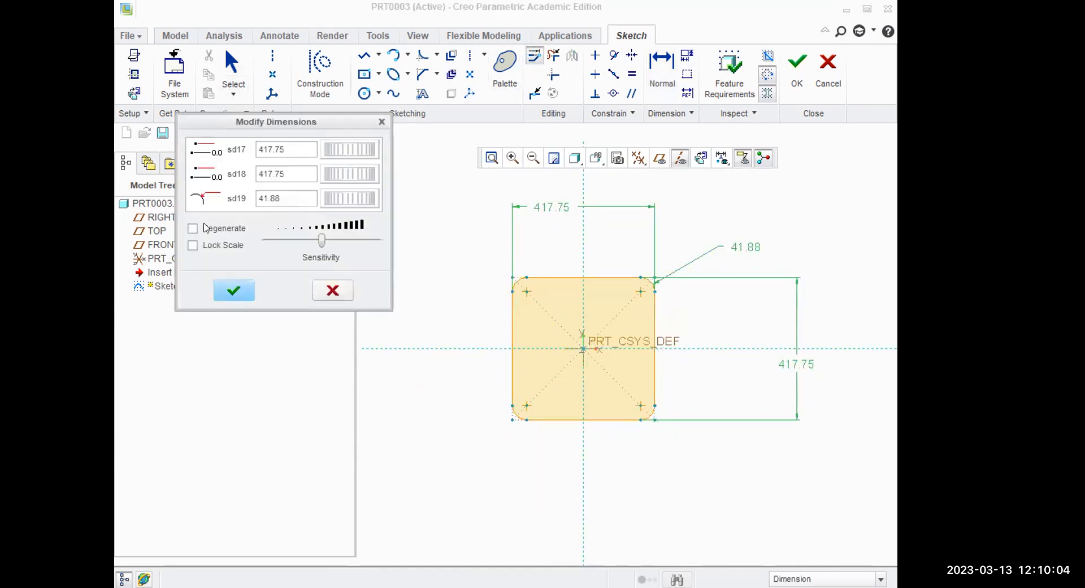
double_click(293, 149)
text(8)
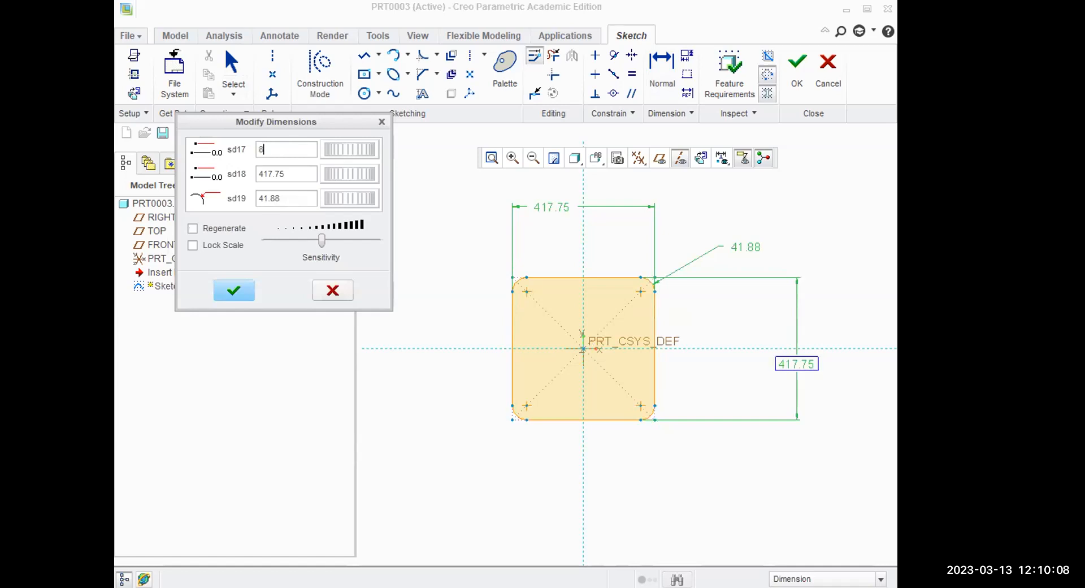
text(0)
double_click(292, 170)
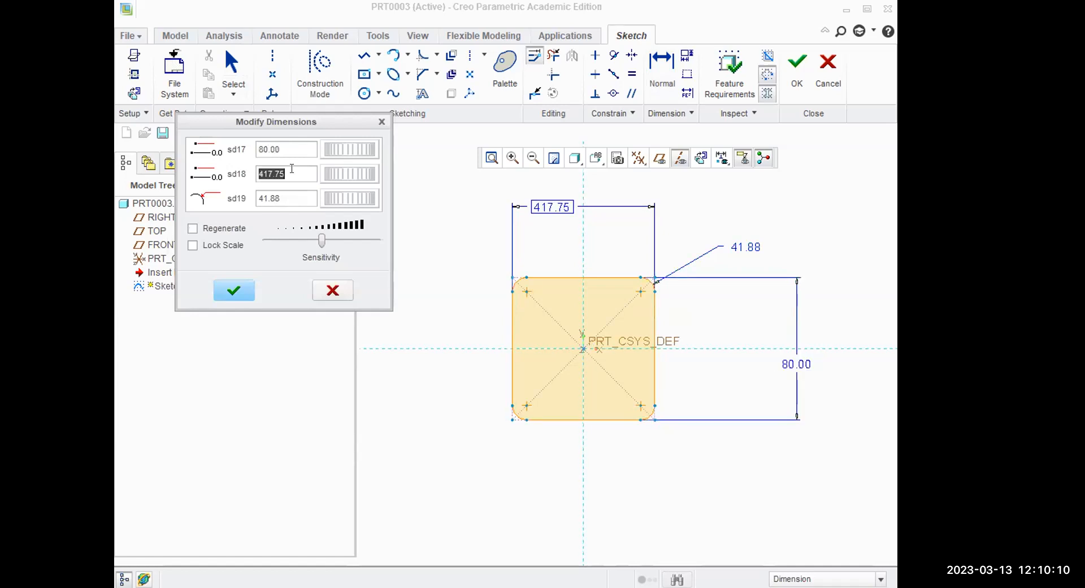
text(80)
double_click(285, 198)
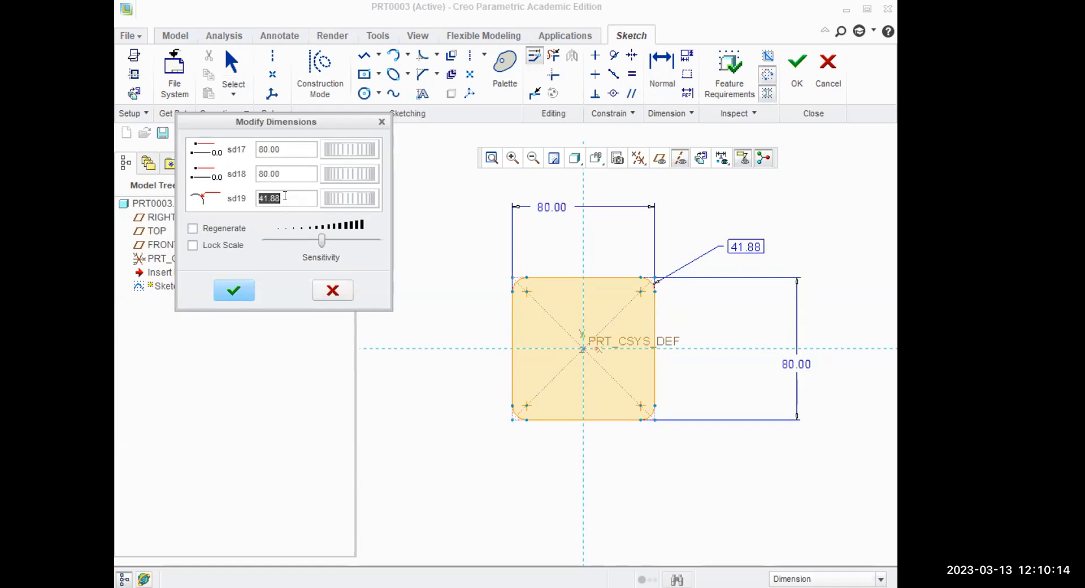
text(15)
click(227, 228)
click(234, 289)
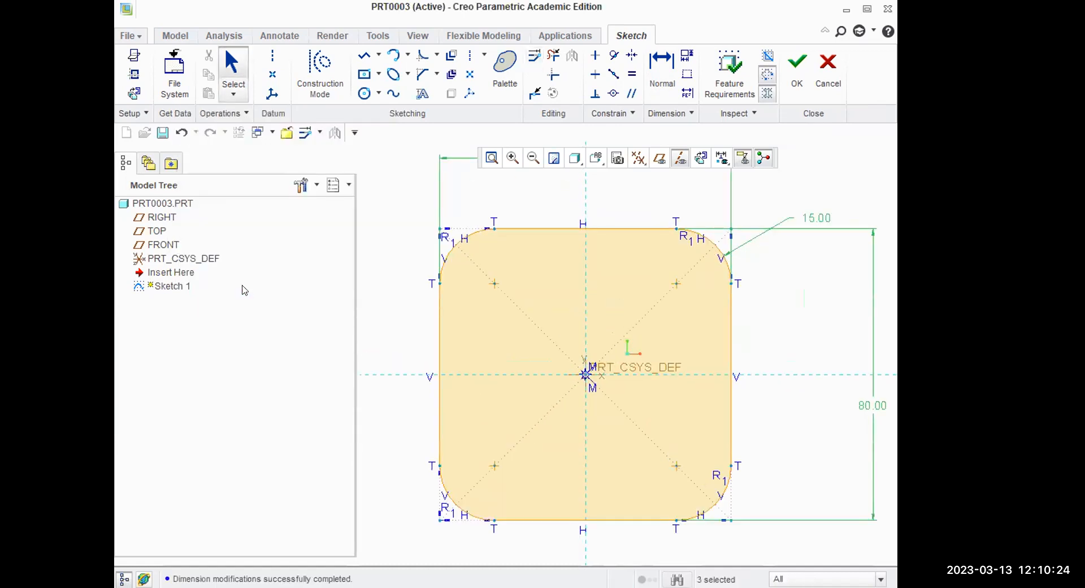
Draw a circle about 27 in diameter centred on the sketch origin
click(364, 93)
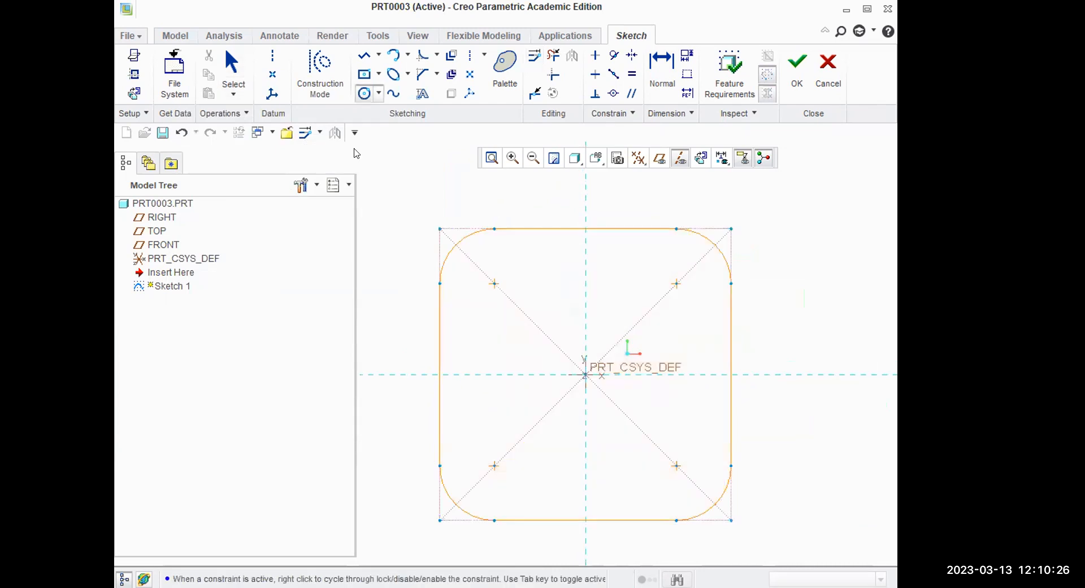
click(586, 375)
click(620, 340)
middle_click(633, 351)
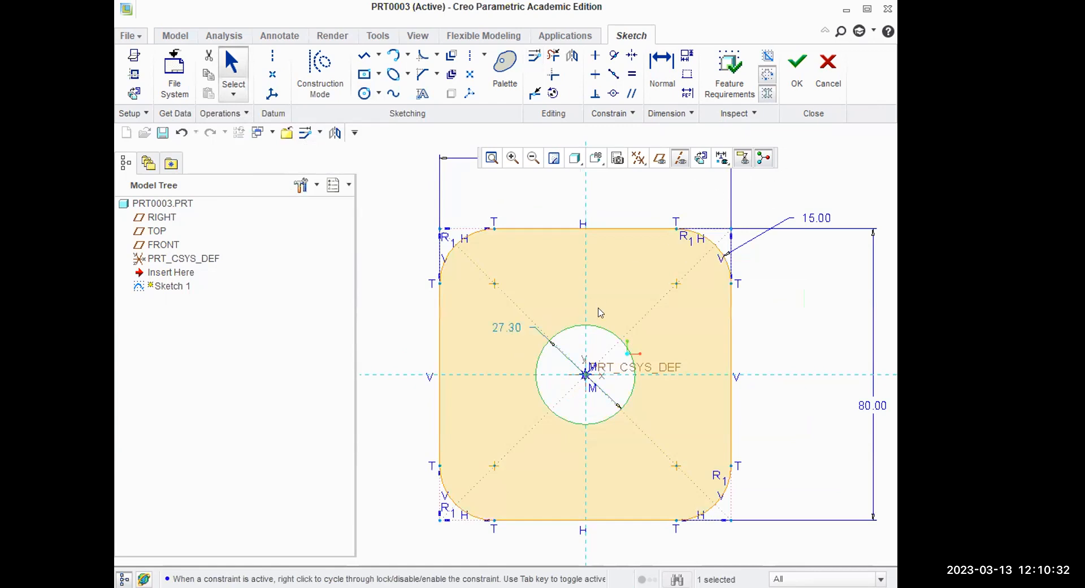
Dimension the central circle's radius and set it to 10
click(662, 67)
click(612, 334)
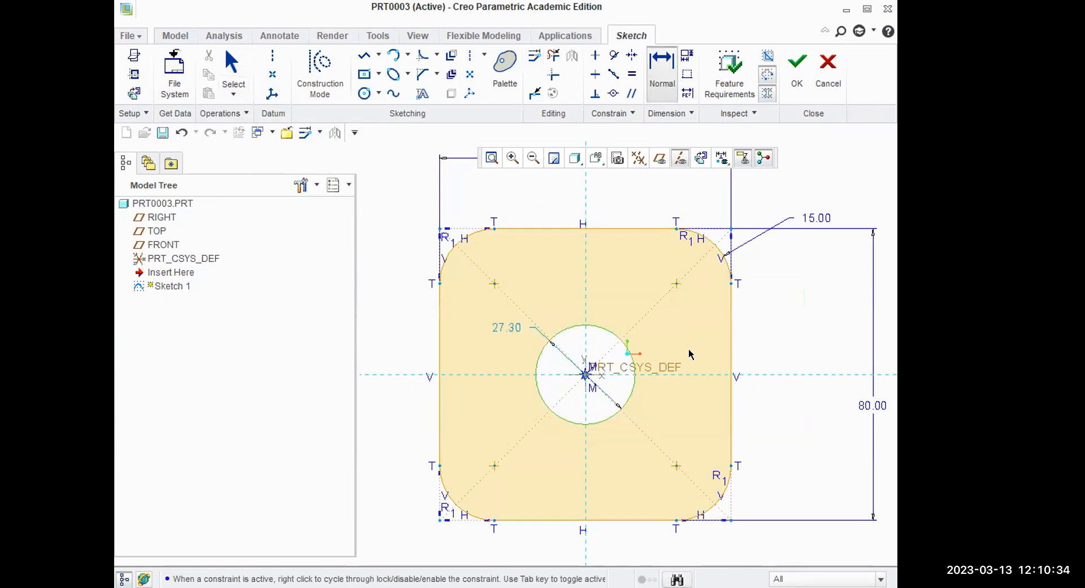
middle_click(704, 342)
text(2)
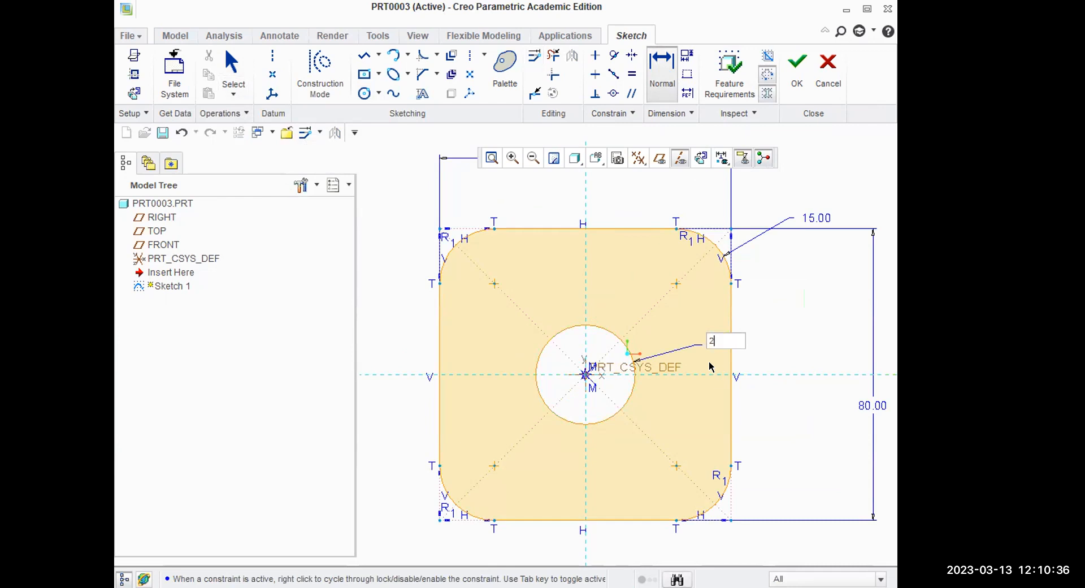
key(BackSpace)
text(10)
key(Return)
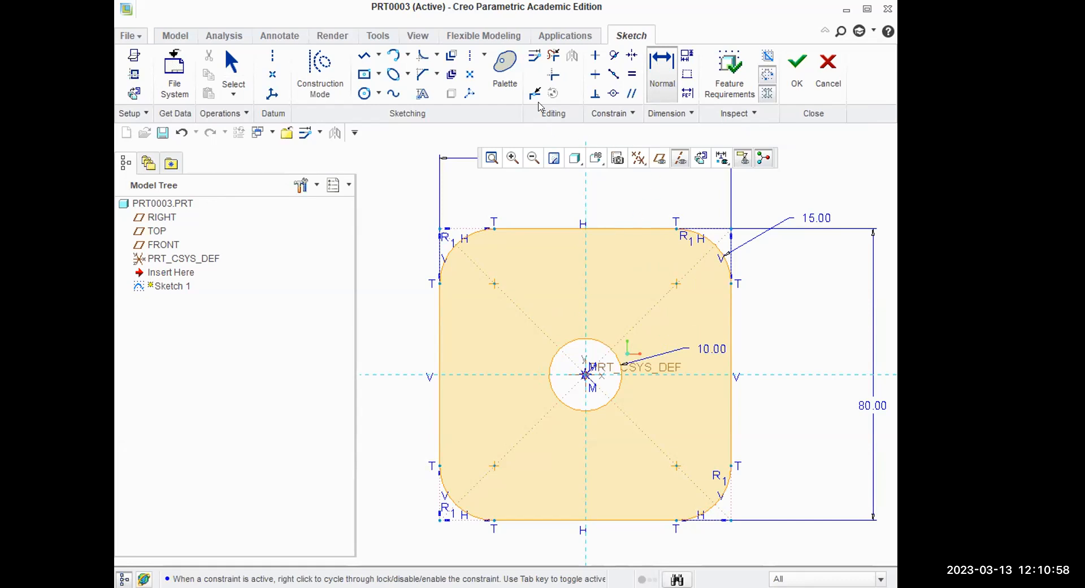
Insert a horizontal palette slot about 29.7 by 7.4, centred on the vertical reference above the central circle
click(502, 83)
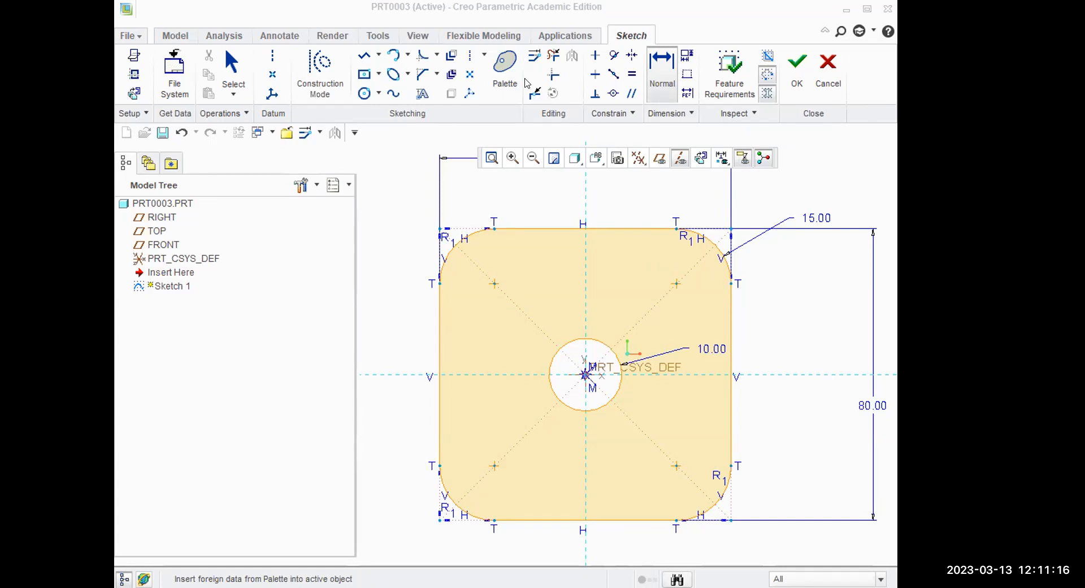
mouse_move(714, 194)
mouse_down()
mouse_move(635, 263)
mouse_move(620, 263)
mouse_up()
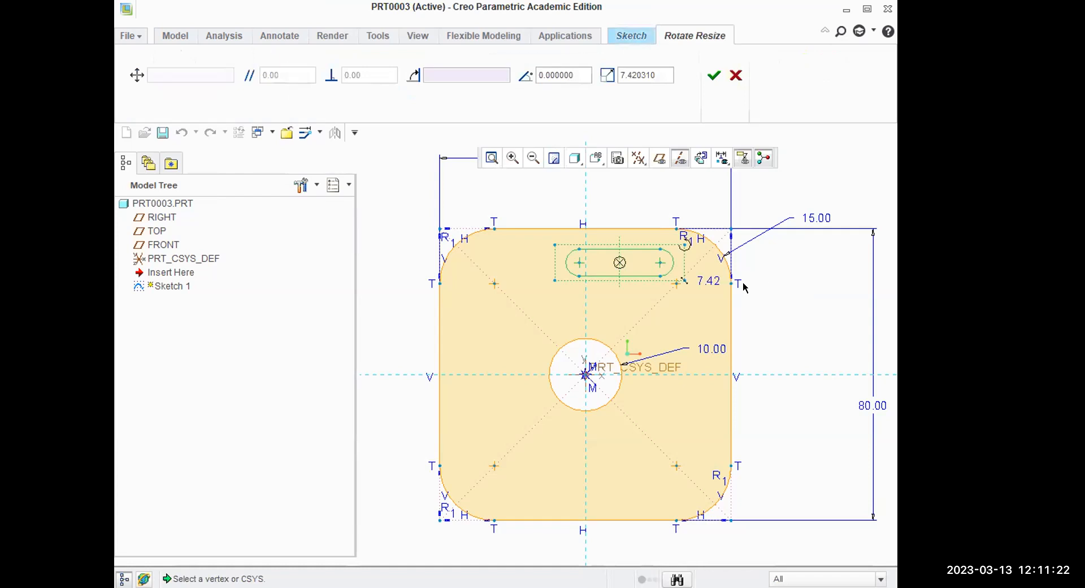
drag(619, 263, 587, 270)
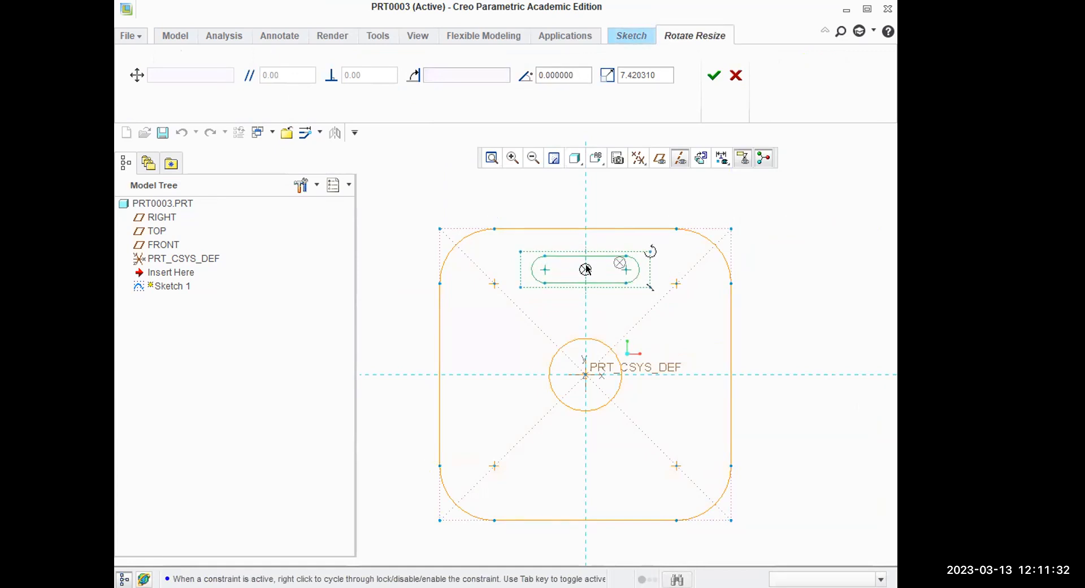
click(586, 269)
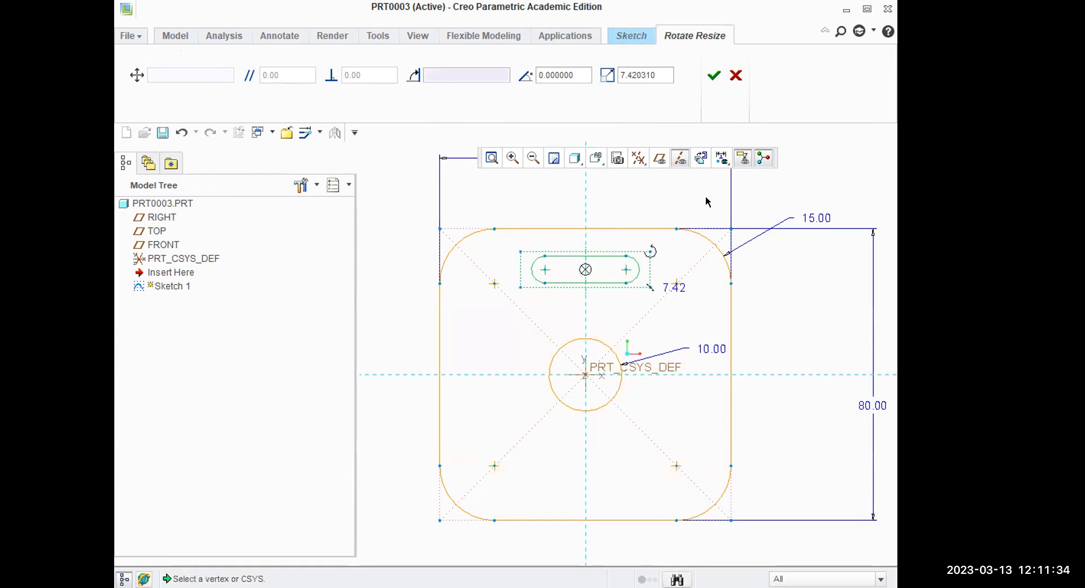
click(712, 77)
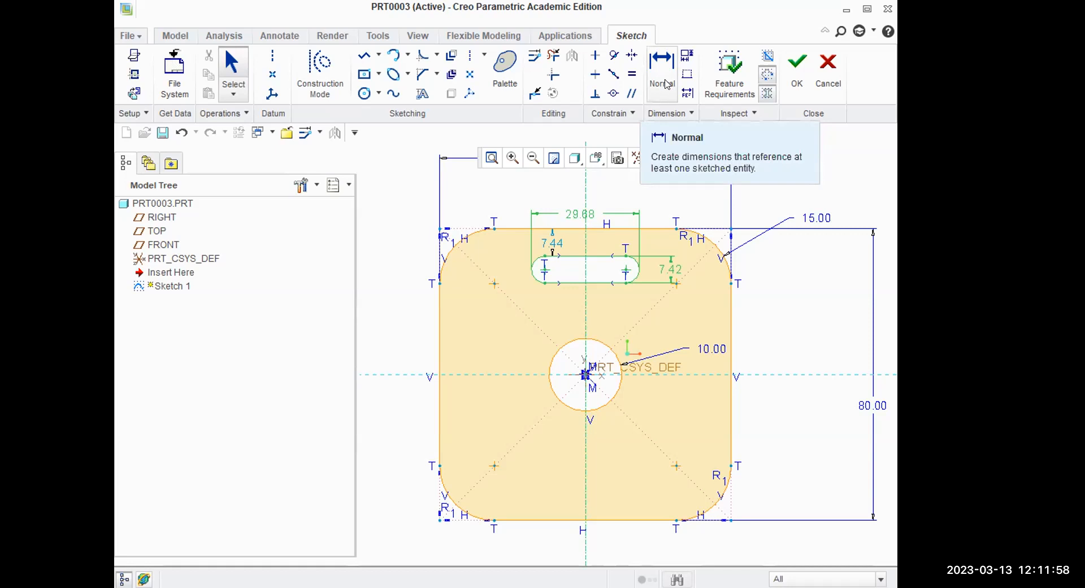
Dimension the radius of the slot's left end arc, deleting the conflicting slot height dimension
click(663, 74)
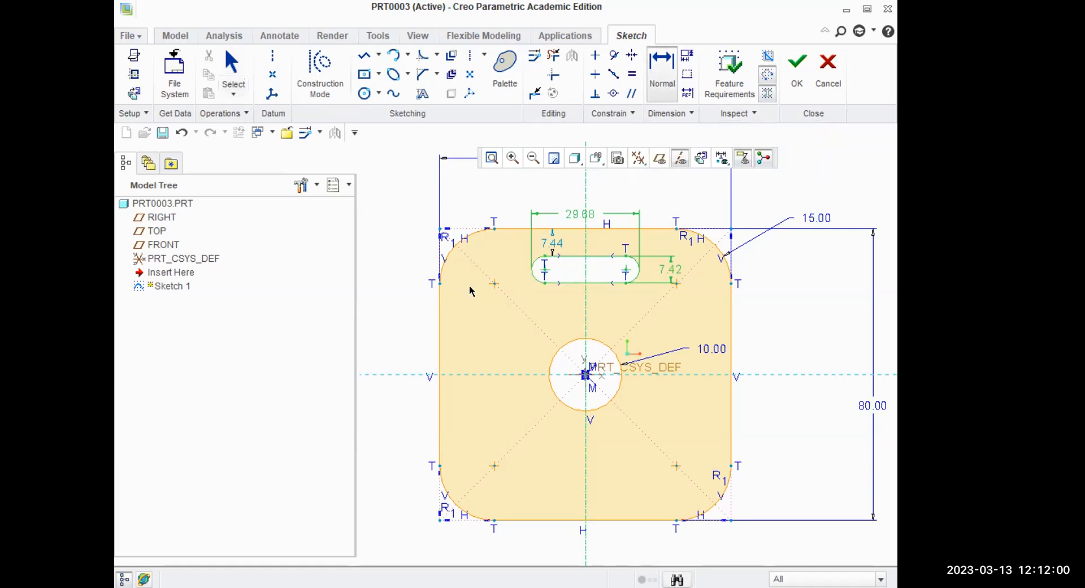
middle_click(373, 253)
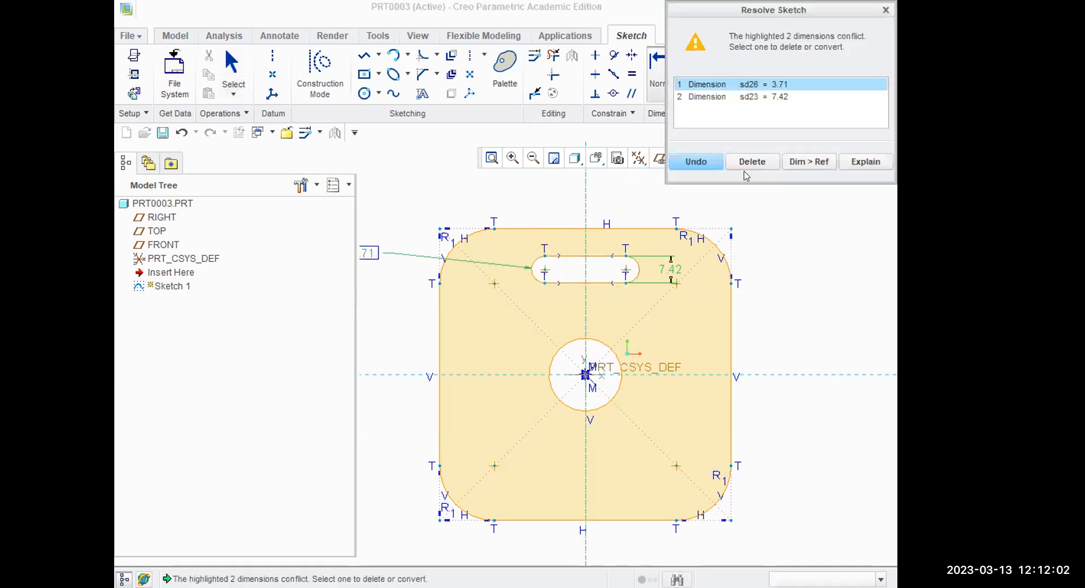
click(756, 96)
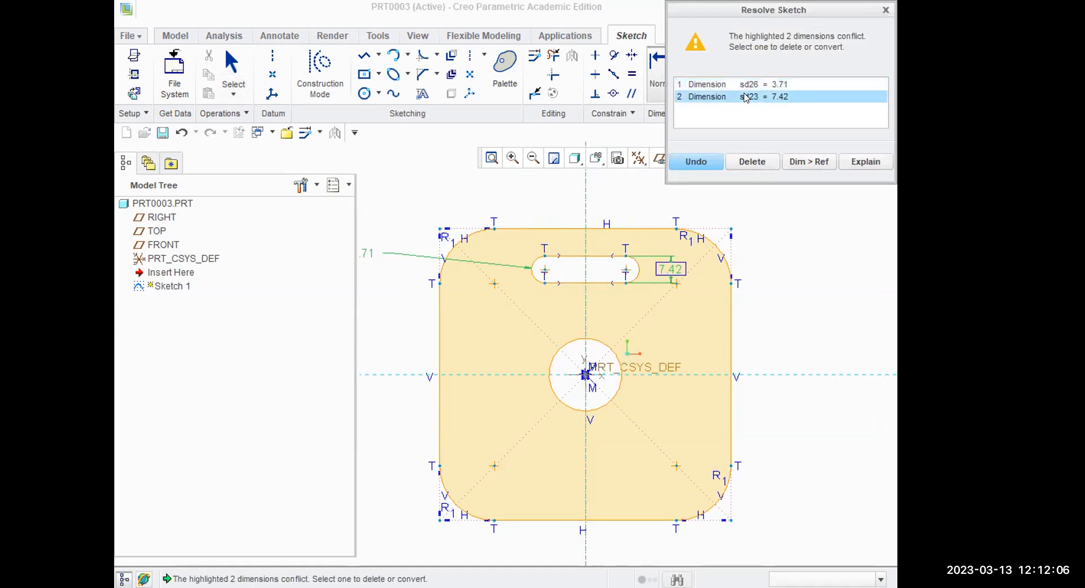
click(746, 163)
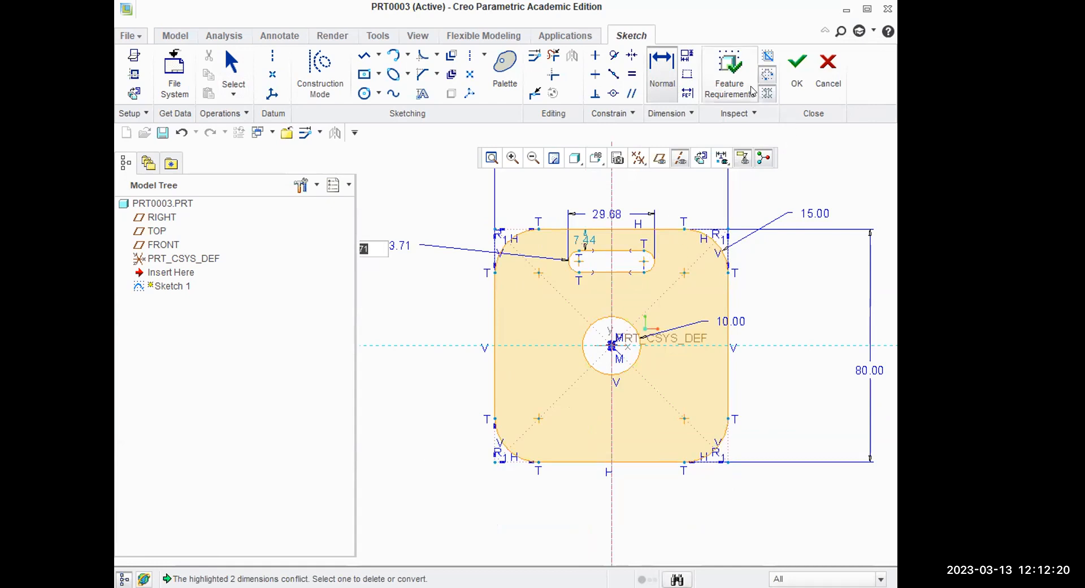
Dimension the vertical distance from the sketch origin to the slot's left arc centre
click(610, 345)
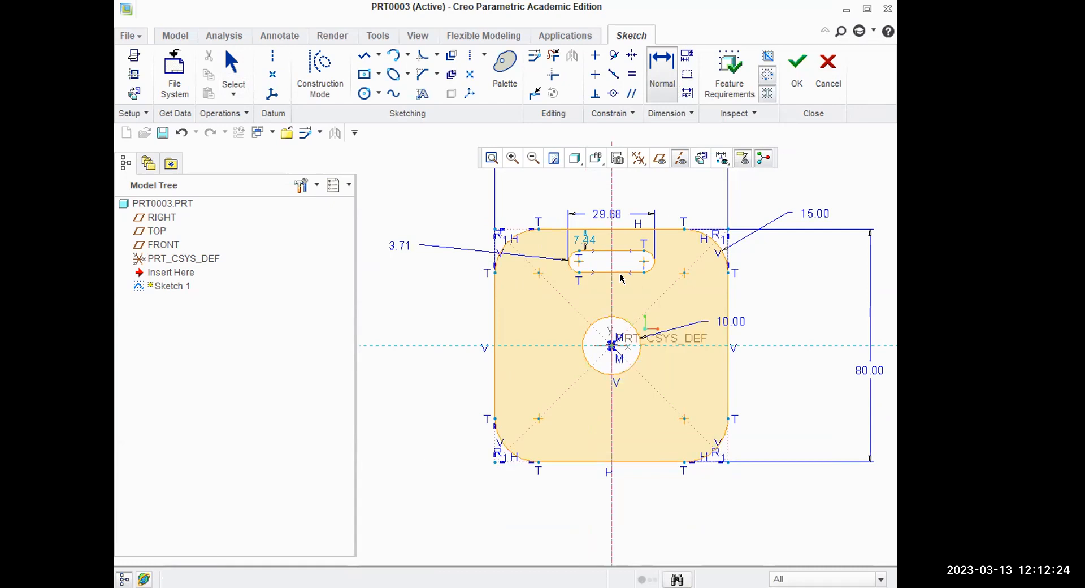
click(580, 261)
middle_click(468, 293)
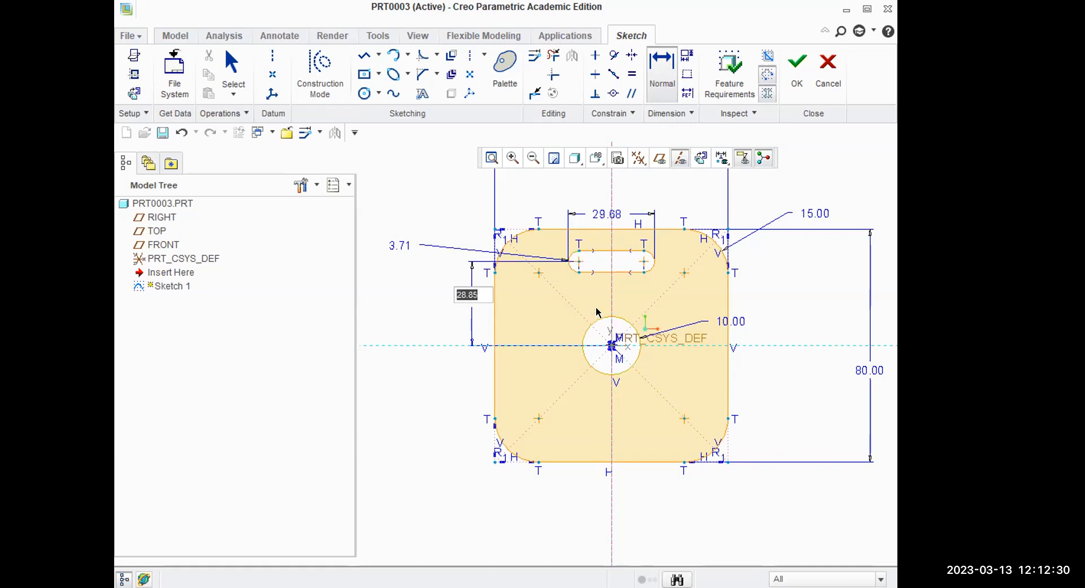
middle_click(397, 322)
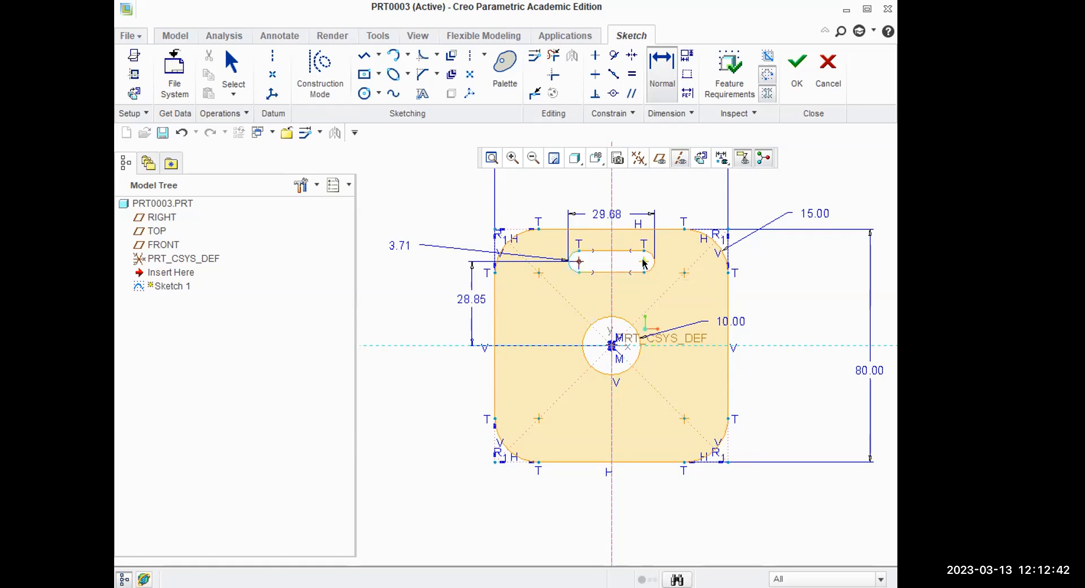
Dimension the distance between the slot's two arc centres, deleting the conflicting overall slot length dimension
middle_click(605, 191)
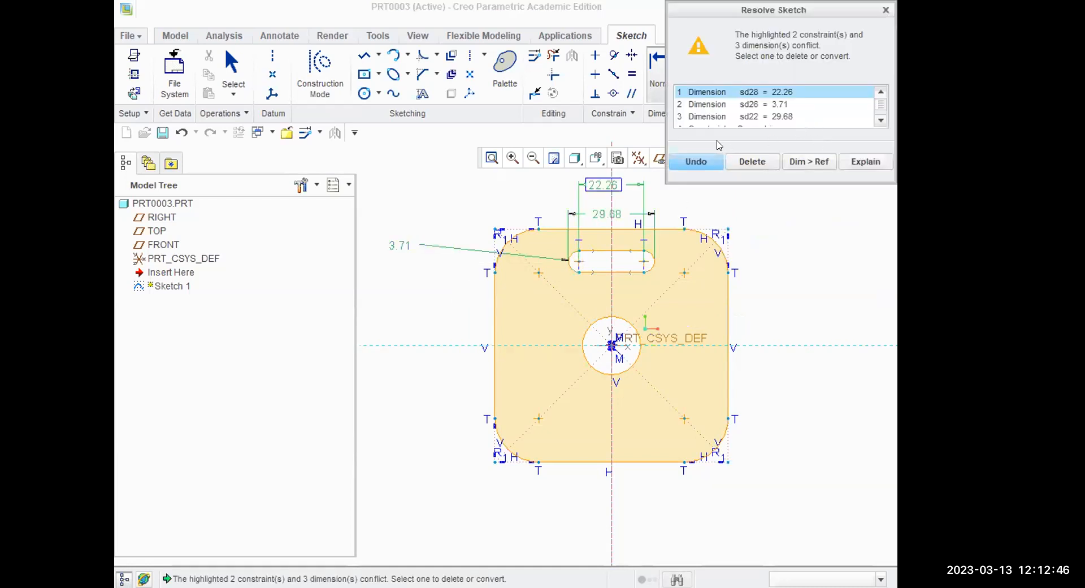
click(779, 118)
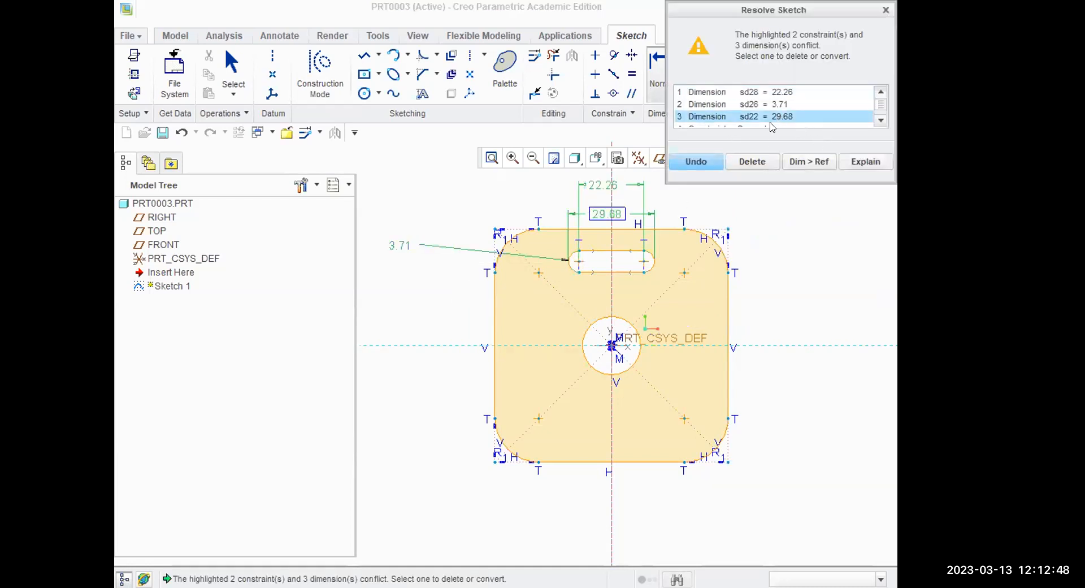
click(753, 163)
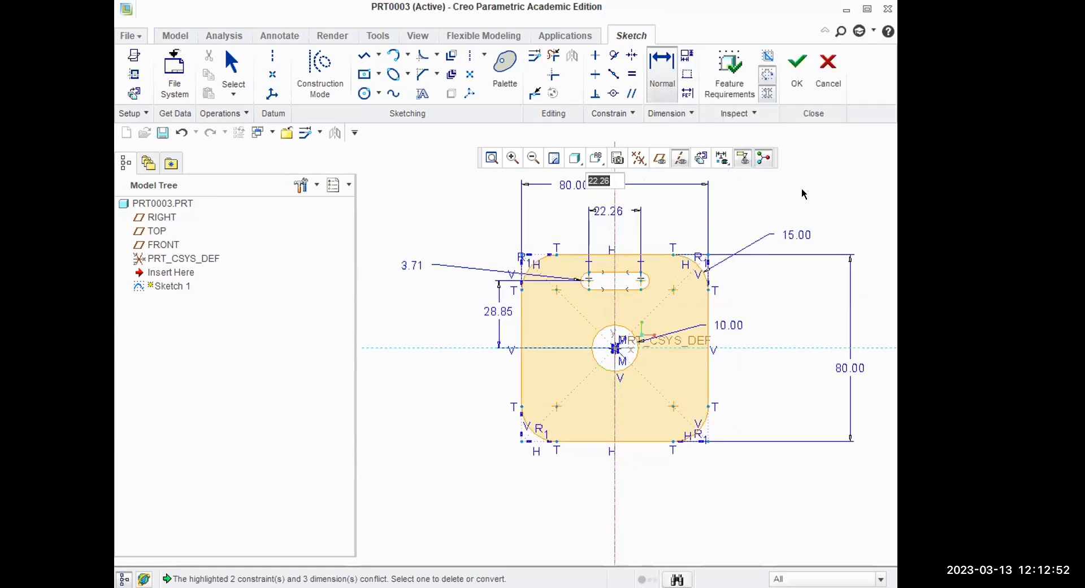
Modify the slot dimensions together, setting centre distance to 44, height above origin to 25 and end radius to 6, regenerating only once all are entered
scroll(675, 277, down, 1)
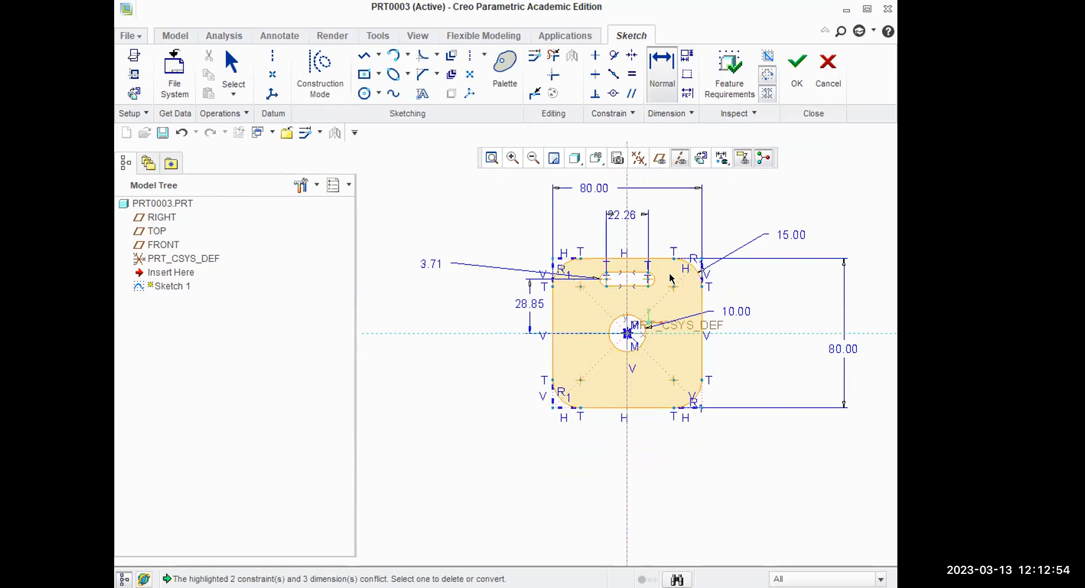
click(535, 56)
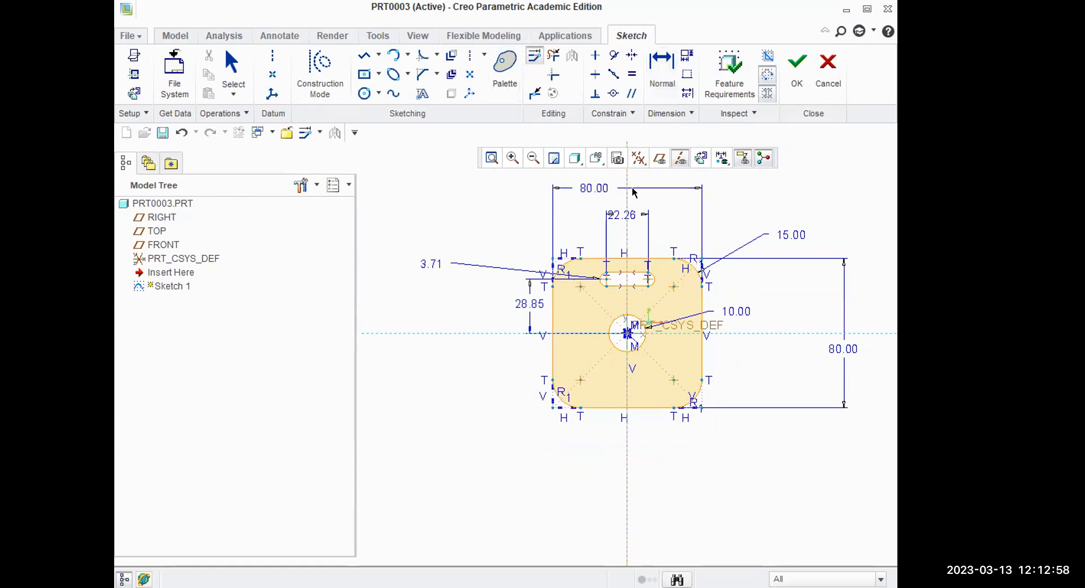
click(620, 215)
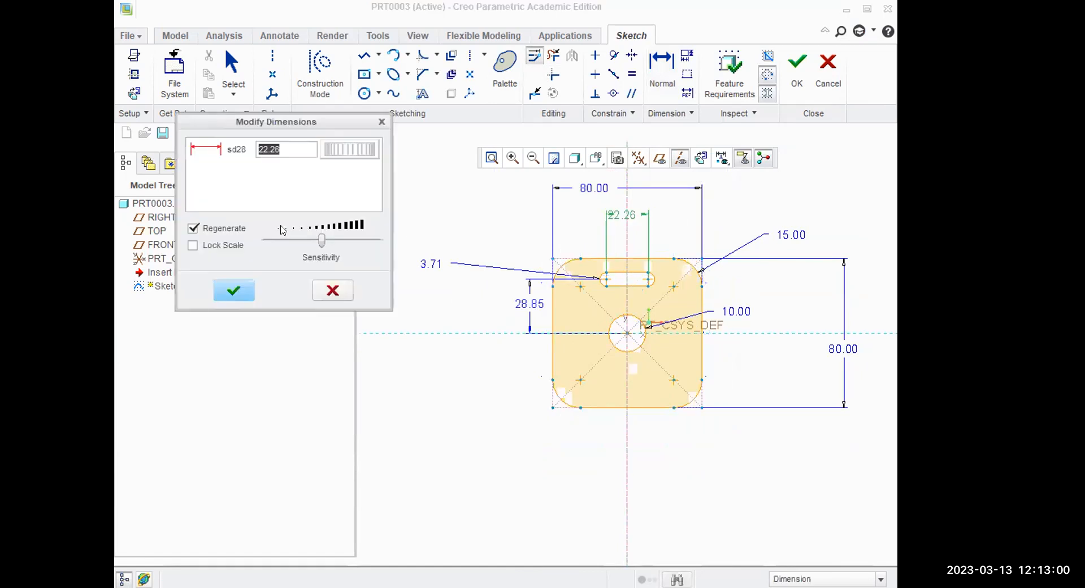
click(239, 228)
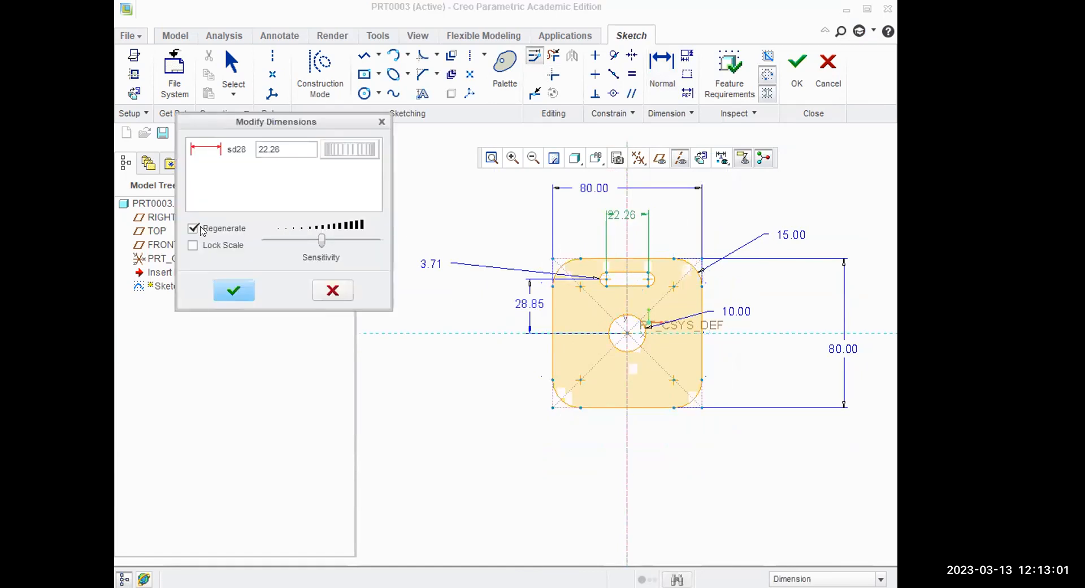
double_click(295, 145)
text(44)
click(526, 304)
text(25)
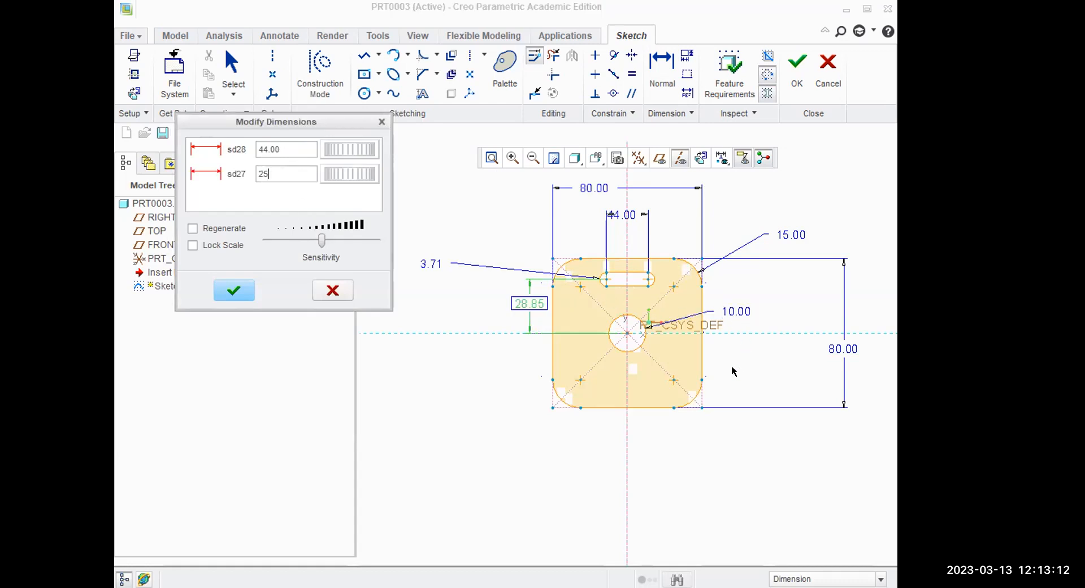
click(451, 266)
key(Return)
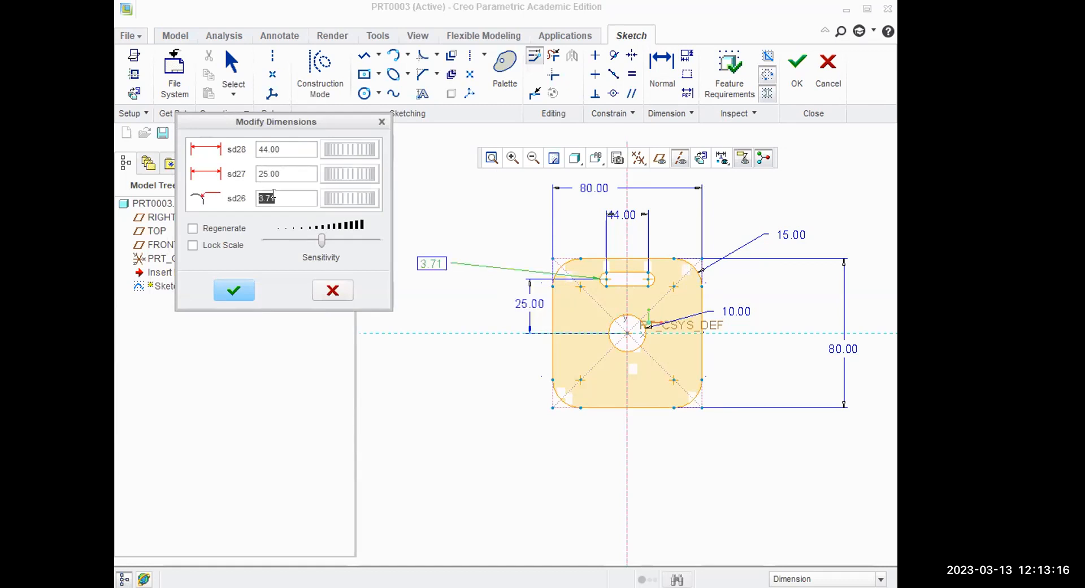
text(6)
click(193, 228)
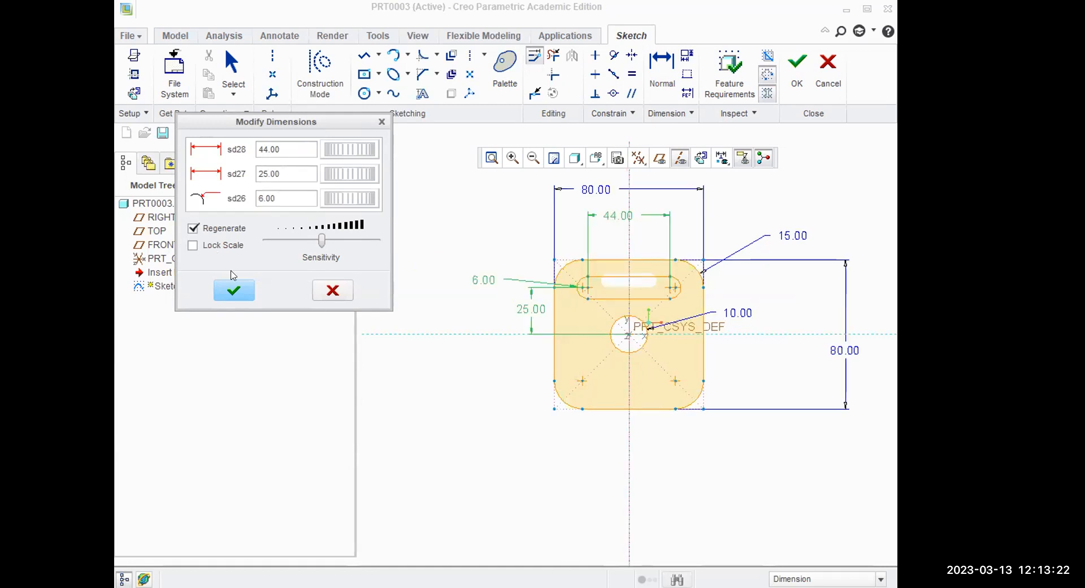
click(235, 288)
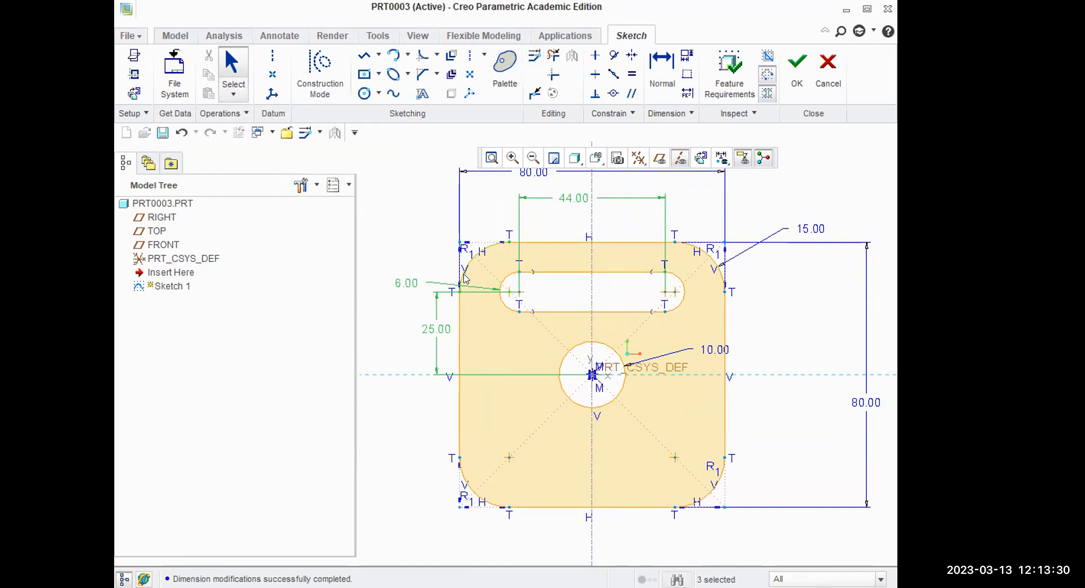
Draw a horizontal centerline through the sketch origin
click(470, 55)
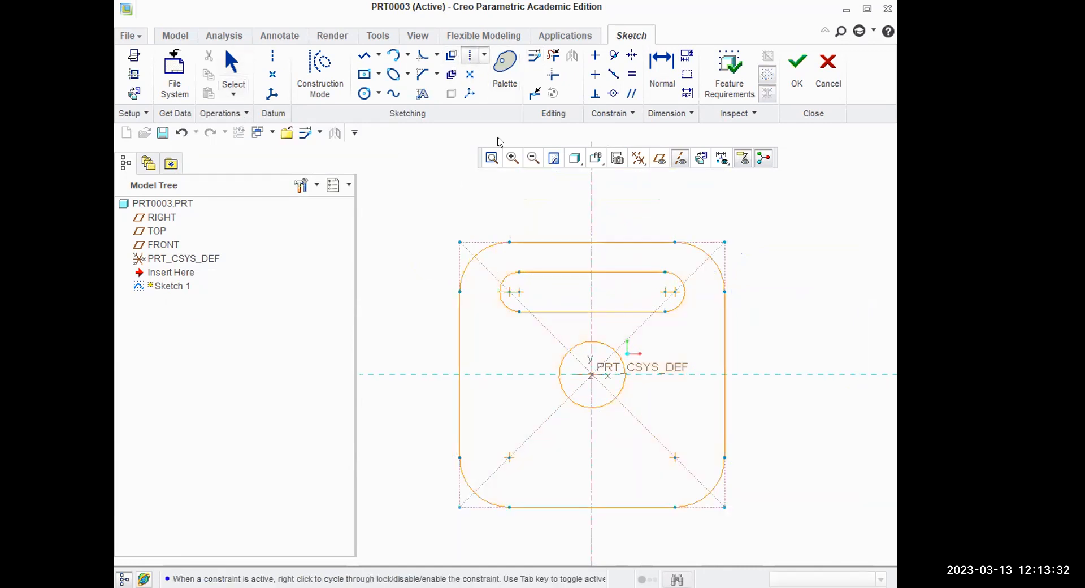
click(592, 374)
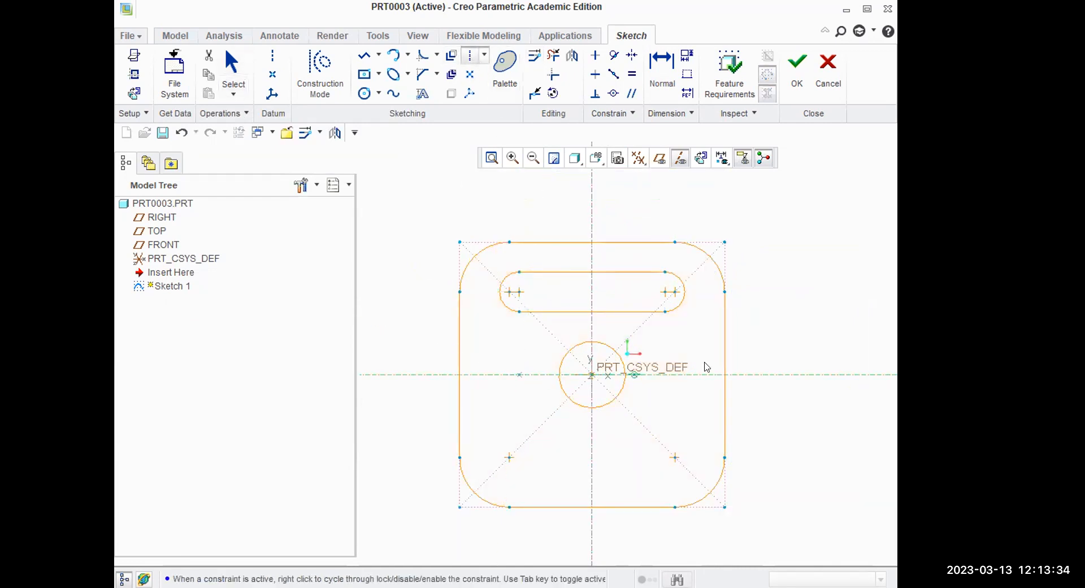
middle_click(767, 335)
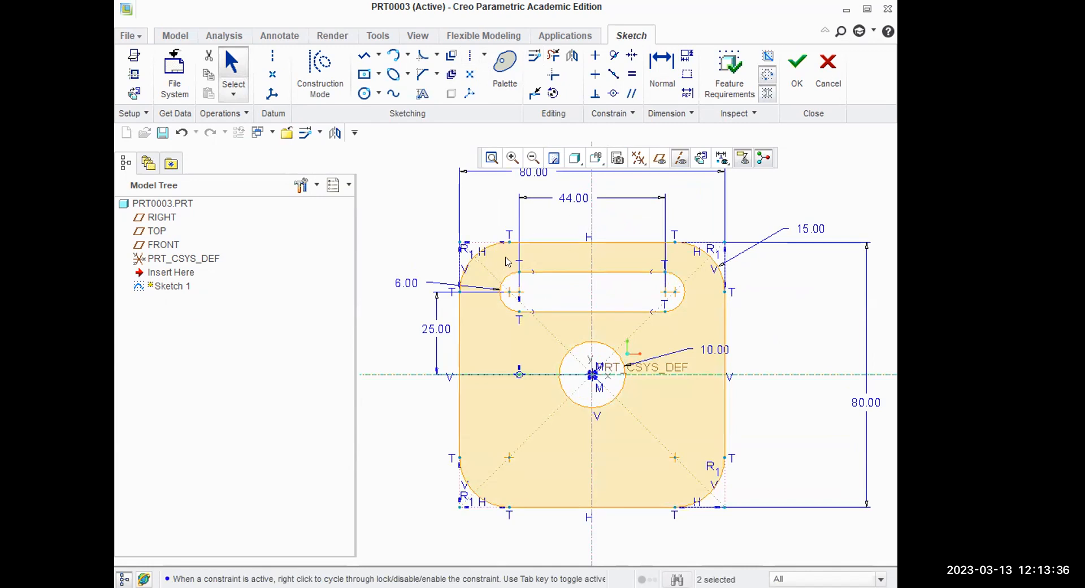
Mirror the whole slot about the horizontal centerline and finish the sketch
drag(523, 310, 691, 338)
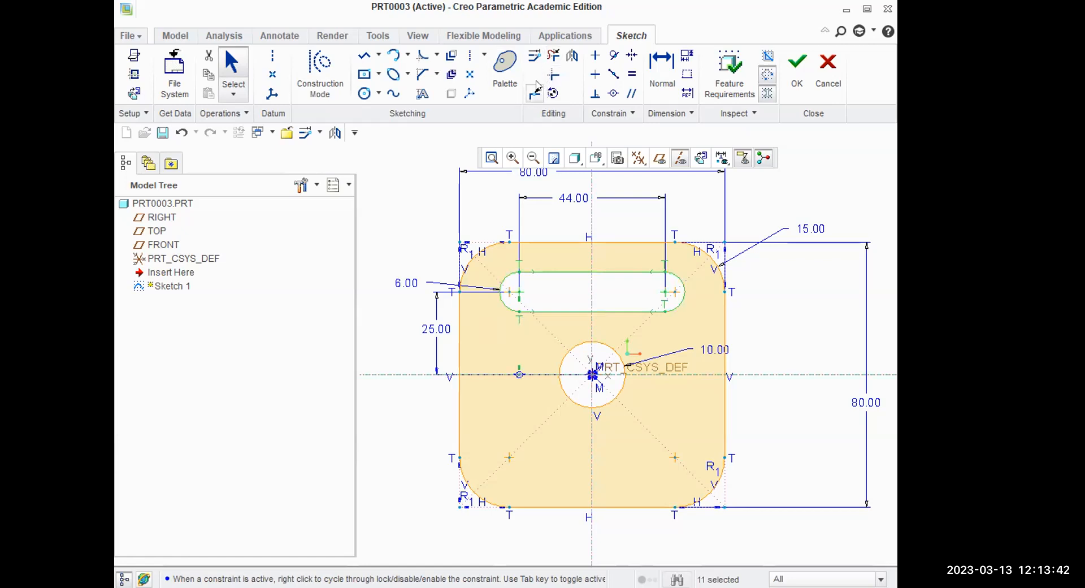
click(571, 56)
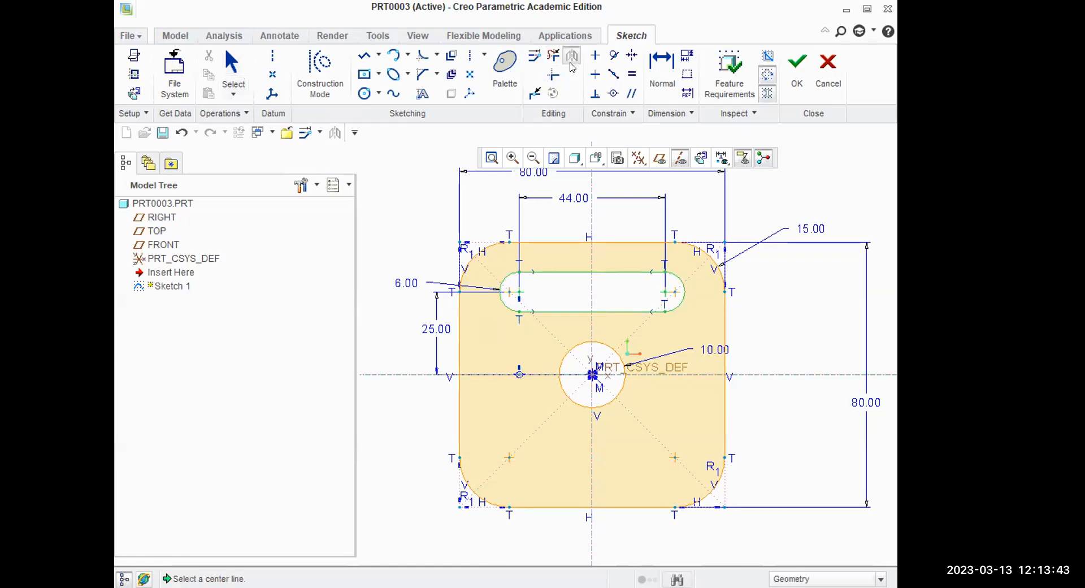
click(820, 374)
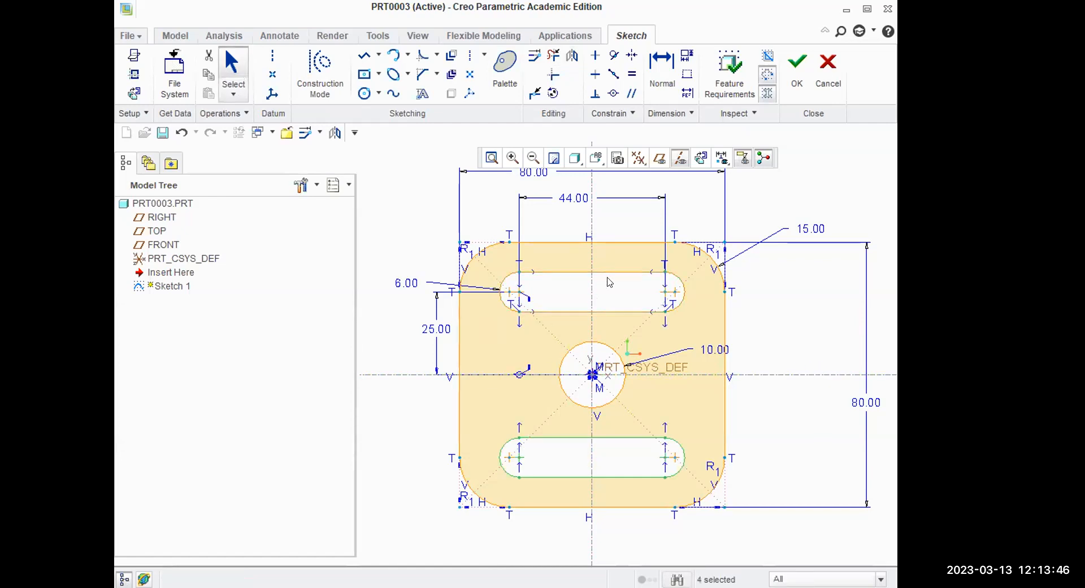
click(794, 73)
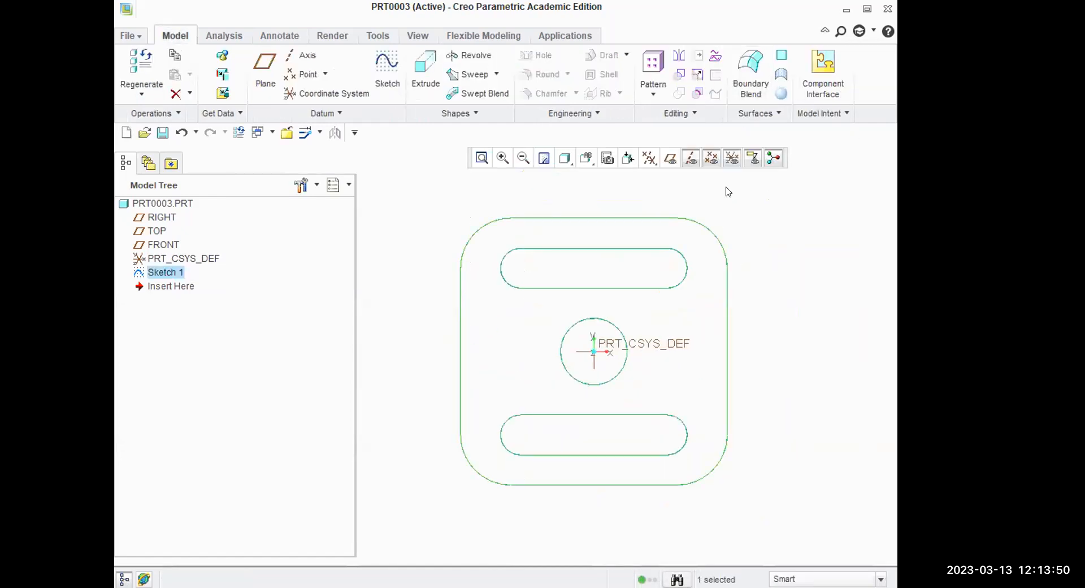
Show all dimensions of Sketch 1 as annotations on the FRONT annotation plane
click(280, 36)
click(534, 74)
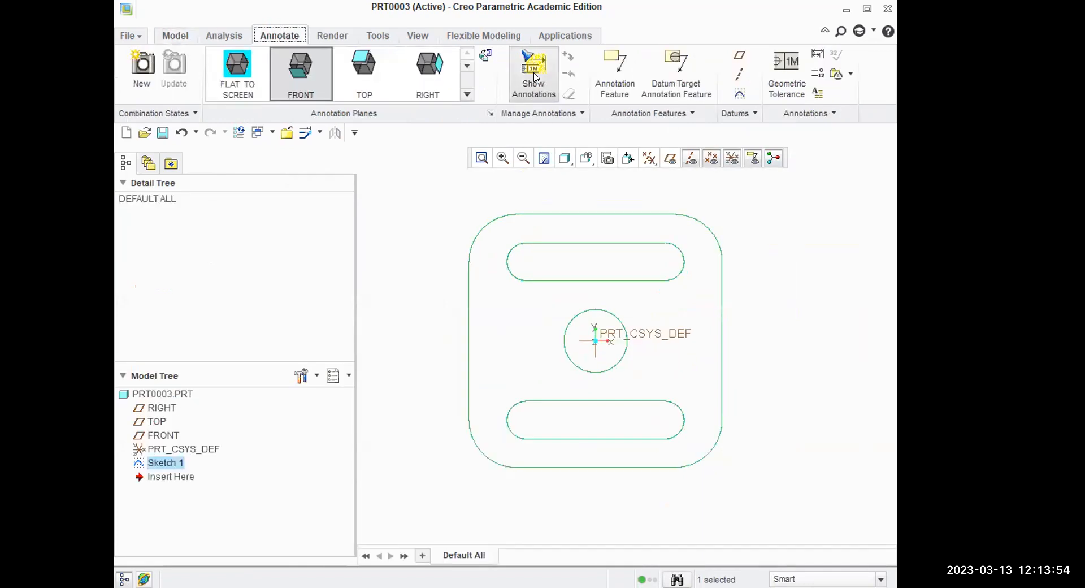
click(727, 332)
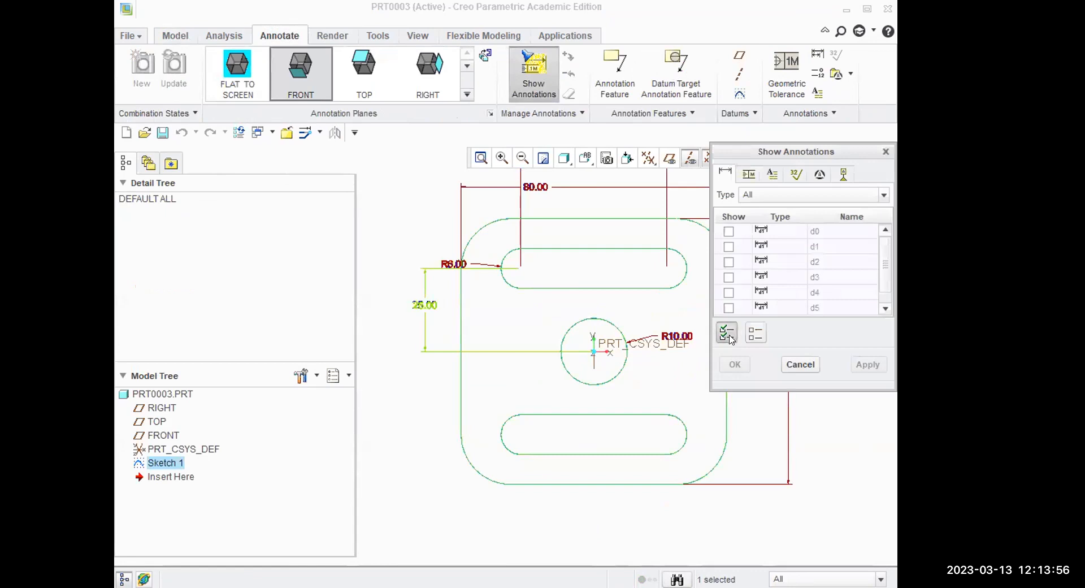
click(735, 364)
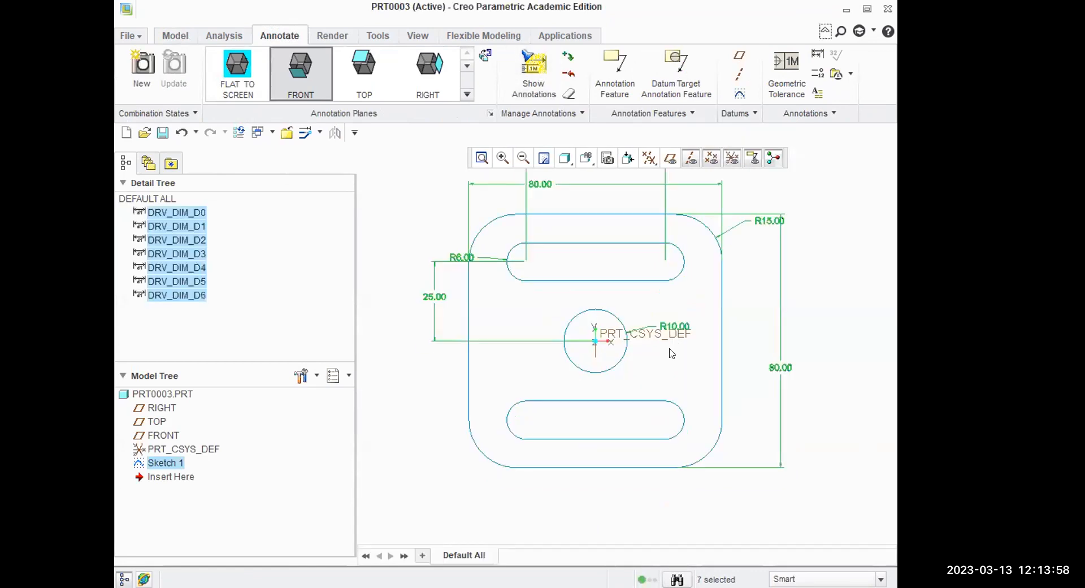
click(810, 238)
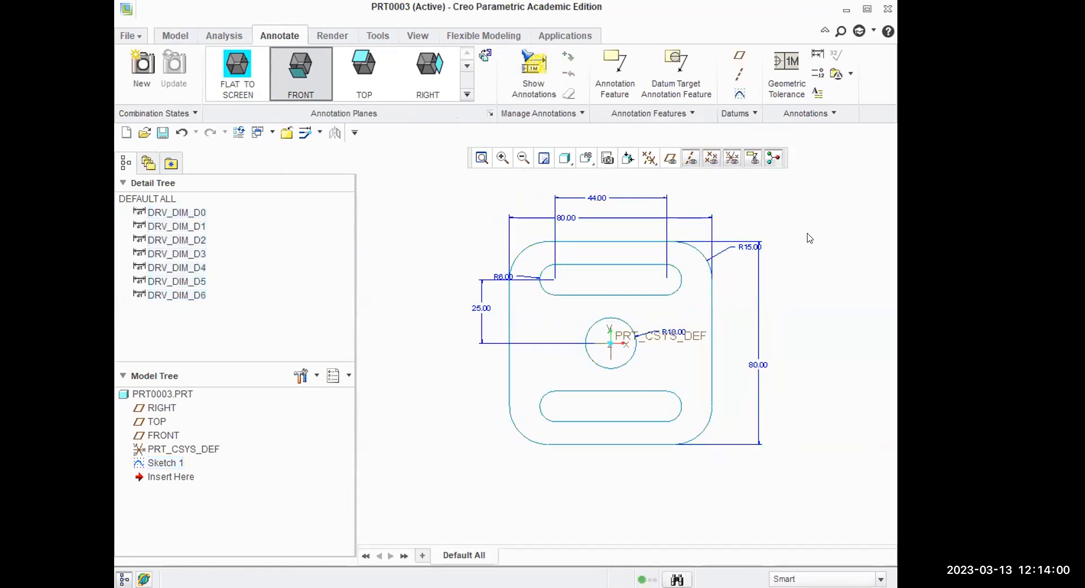
Open the file commands for the part
click(128, 35)
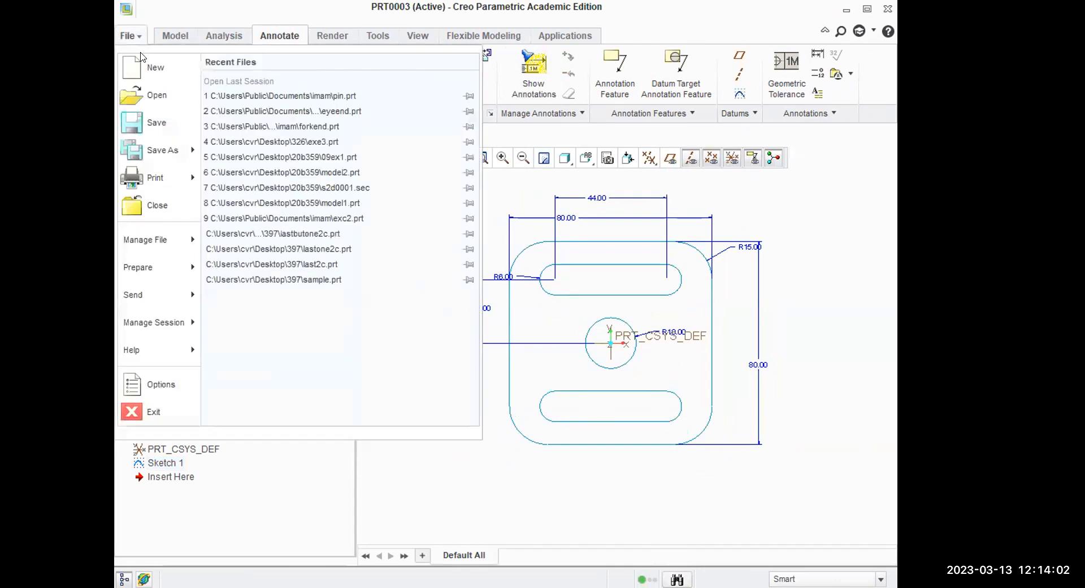